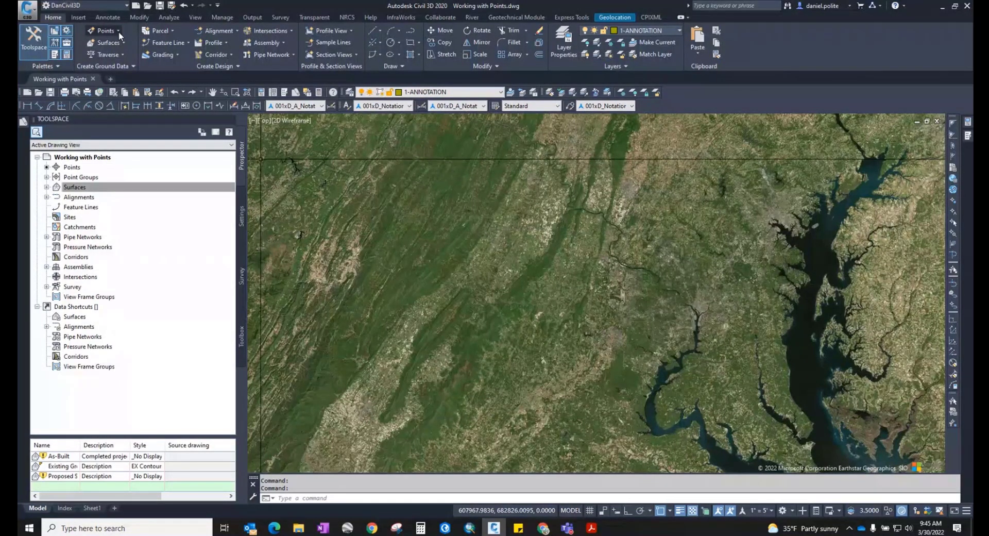
Open the point creation tools from the drawing's Points collection and collapse their parameter list
click(117, 31)
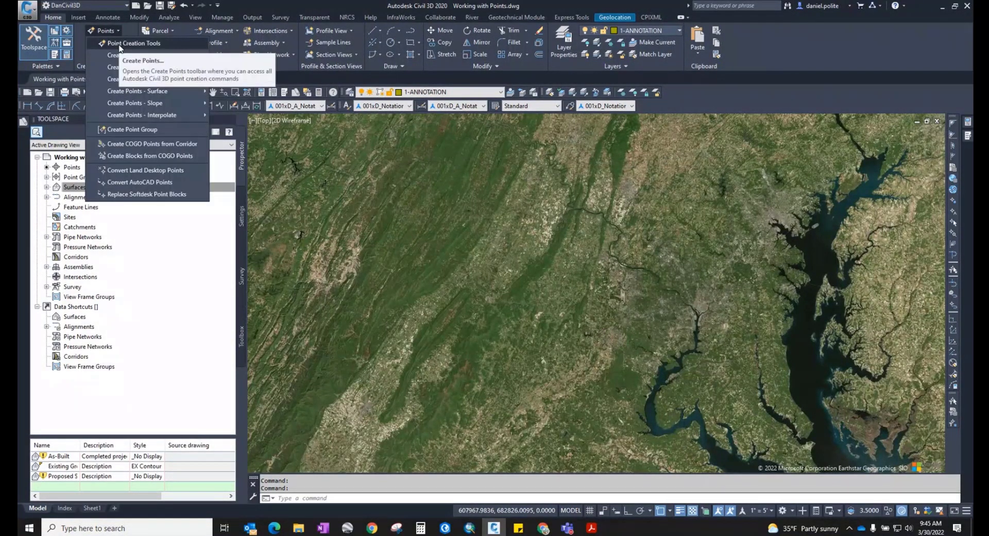
click(70, 168)
right_click(69, 170)
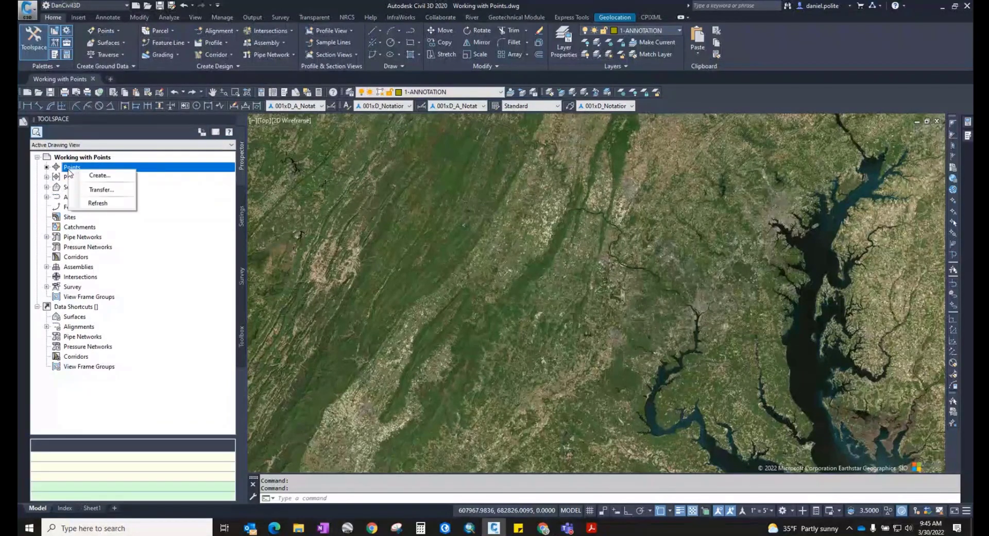
click(103, 177)
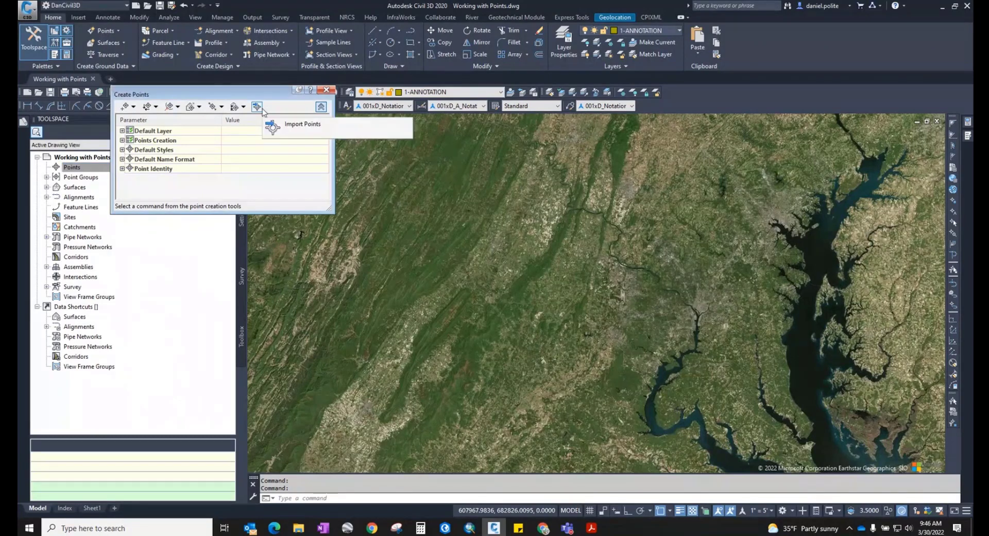
click(321, 108)
click(321, 107)
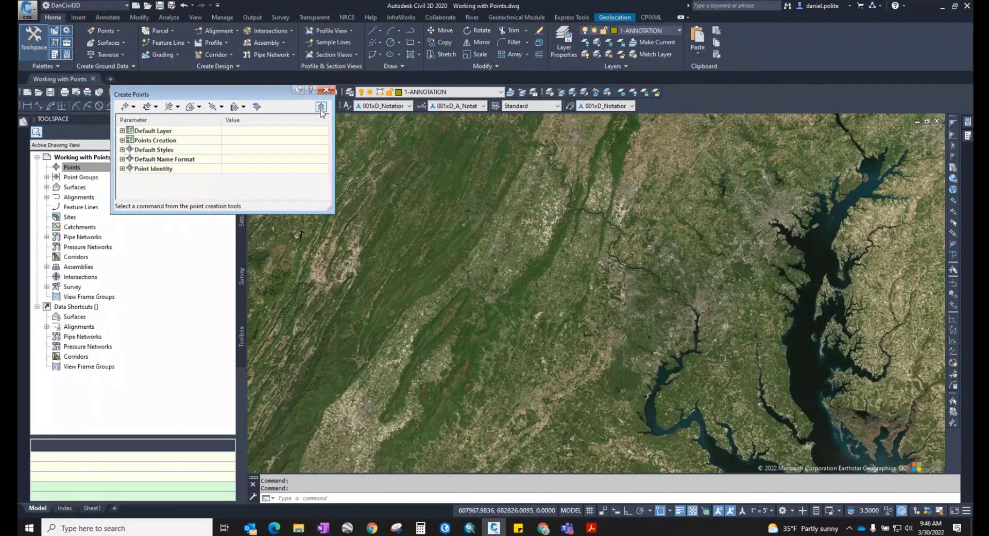
click(321, 108)
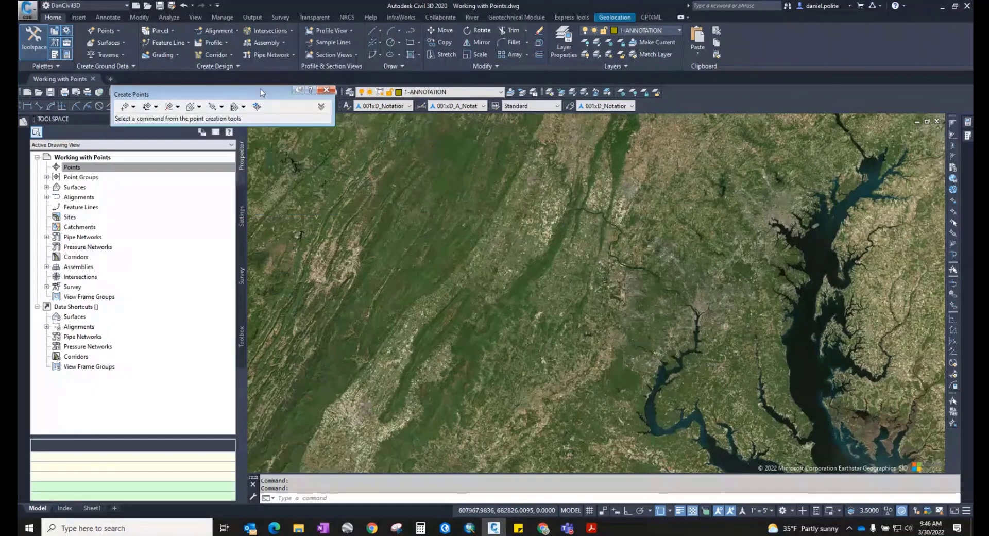
Review the available point creation methods, such as Manual, Station/Offset Object and Polyline Vertices
click(133, 107)
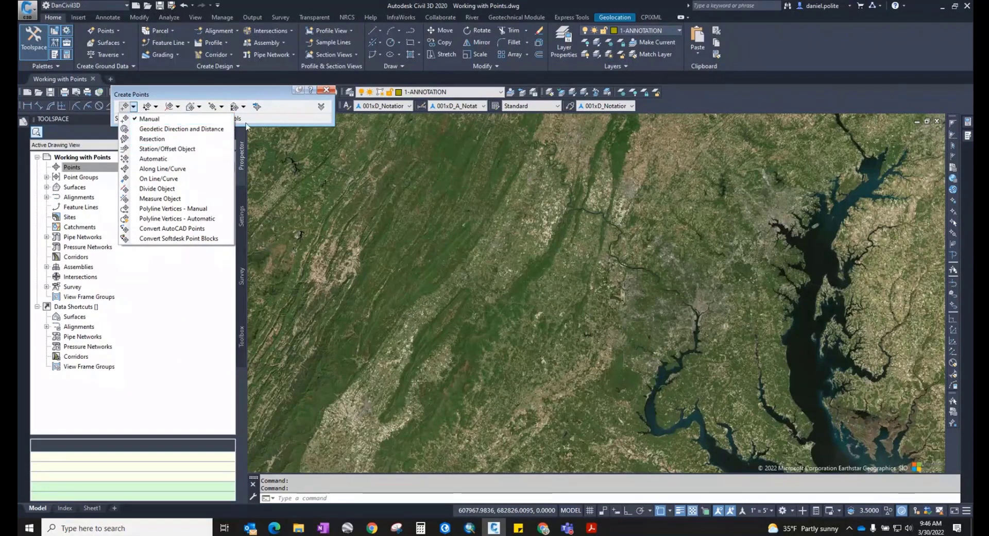
click(281, 108)
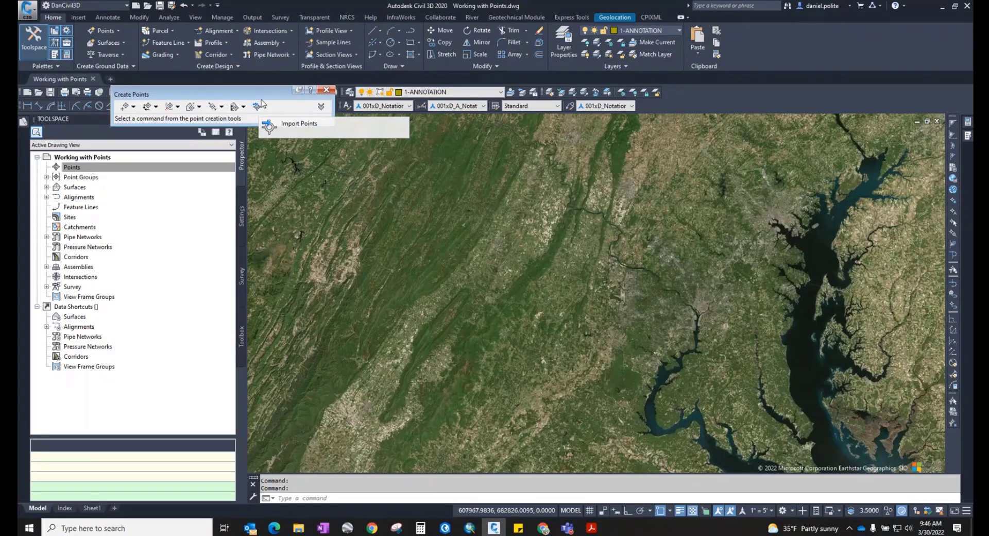
click(257, 108)
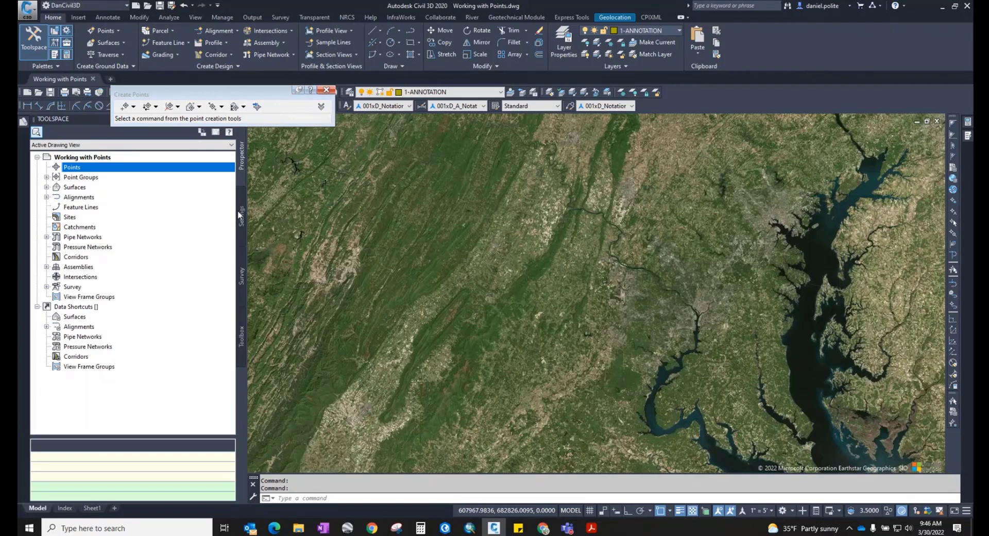
Examine the survey, equipment and figure prefix databases and the linework code sets, and return to the drawing's object tree
click(241, 279)
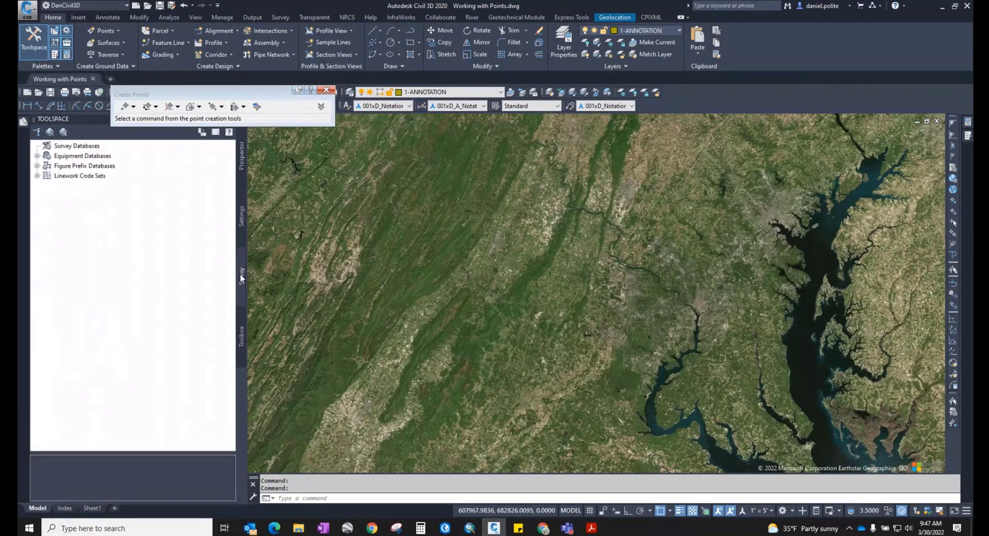
click(79, 148)
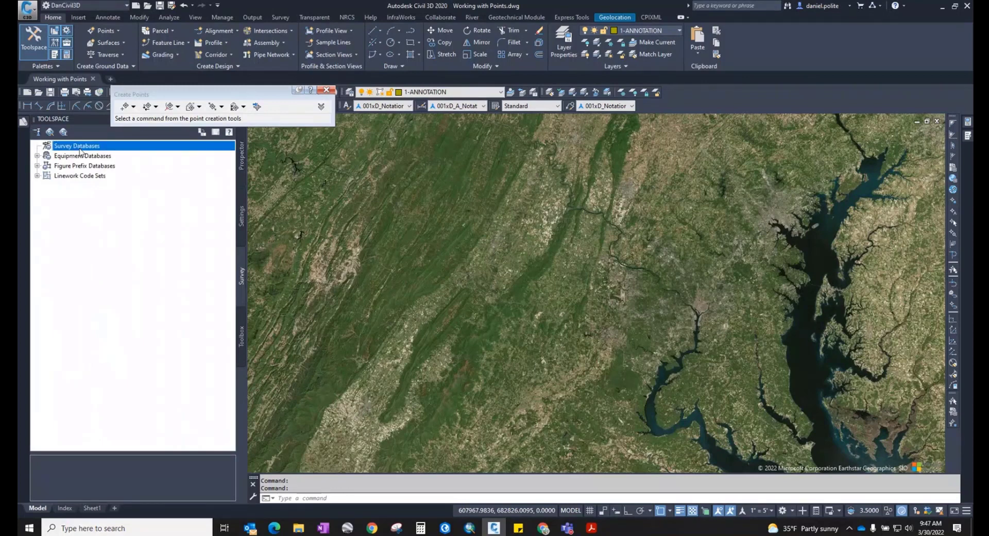
click(36, 156)
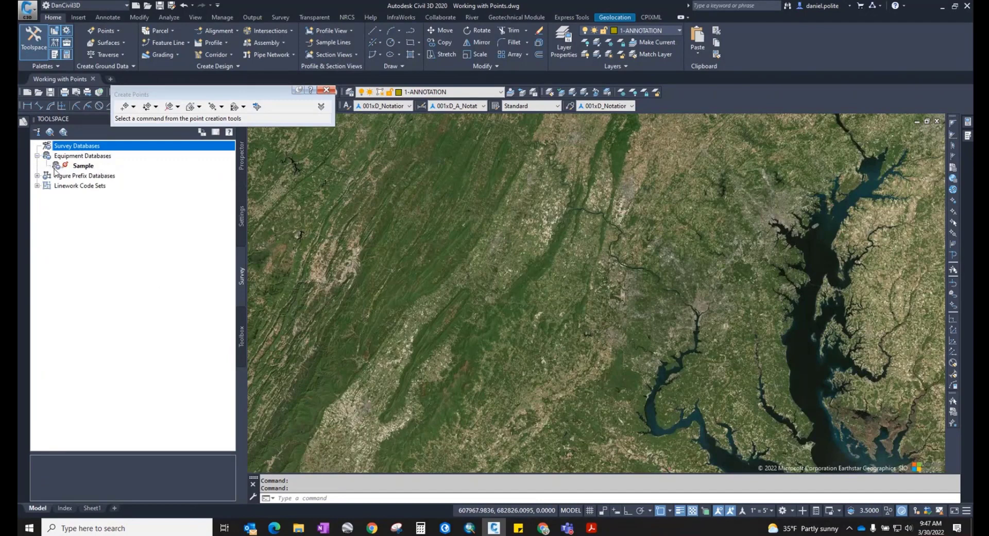
click(37, 176)
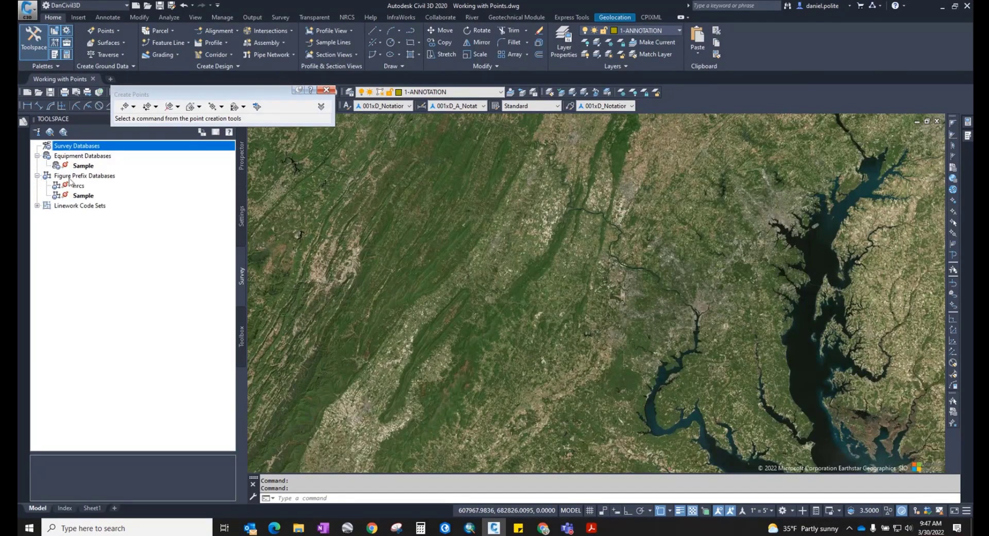
click(36, 205)
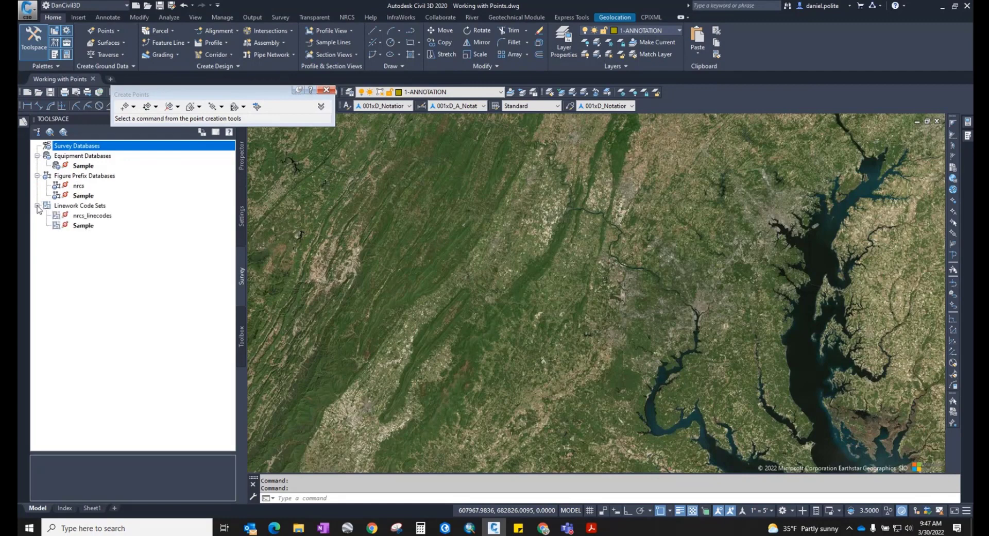
double_click(53, 206)
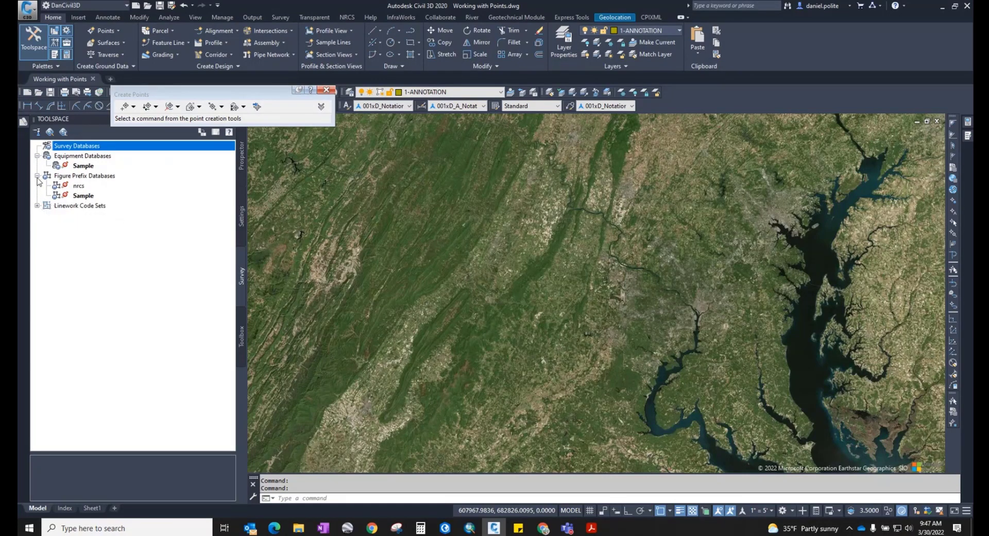
click(37, 176)
click(37, 156)
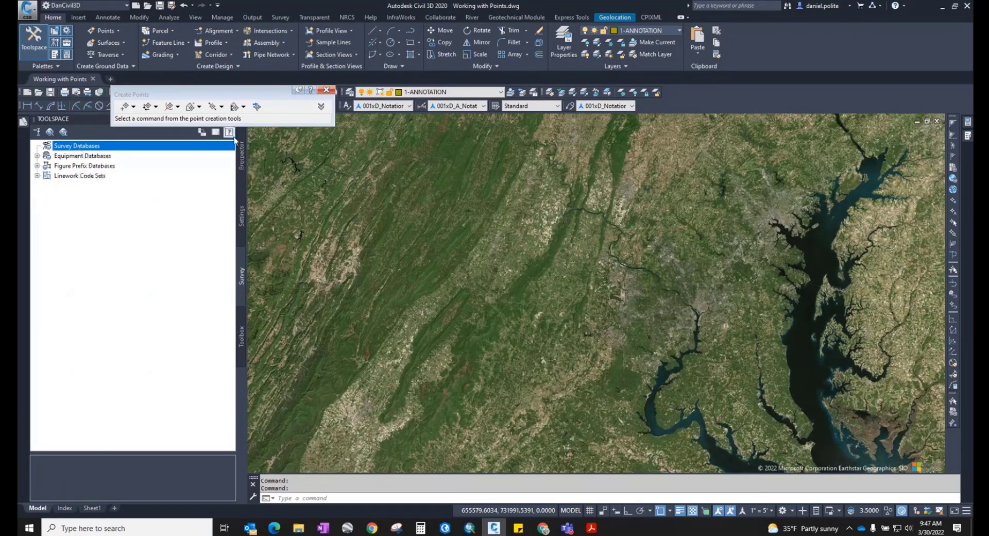
click(243, 152)
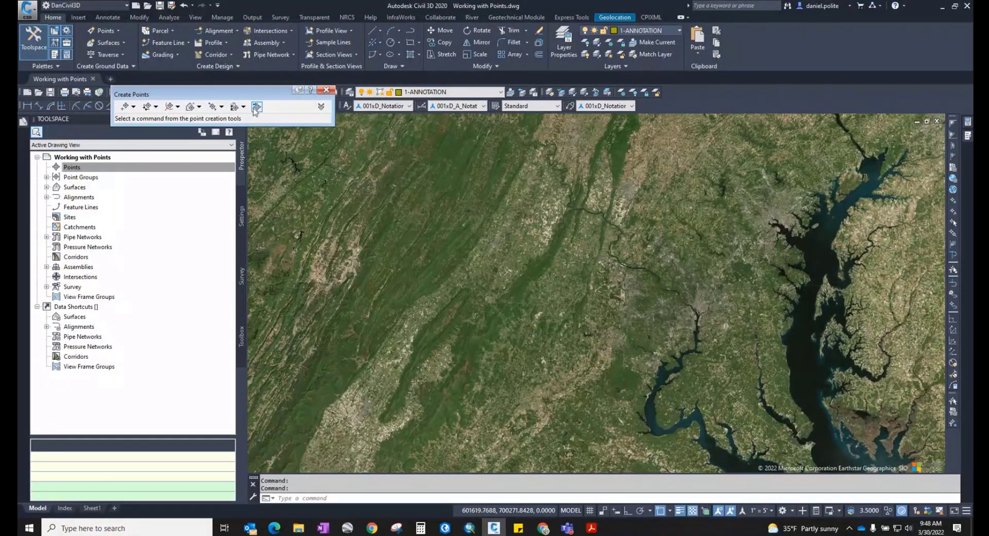
Start a point import and add PointsTraining.txt as the source file
click(256, 107)
drag(473, 81, 437, 88)
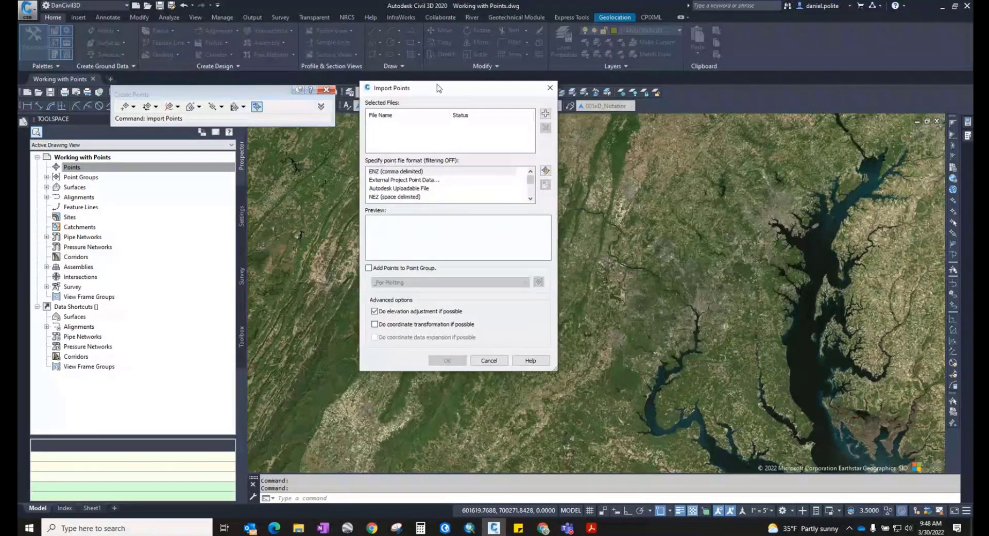
click(546, 114)
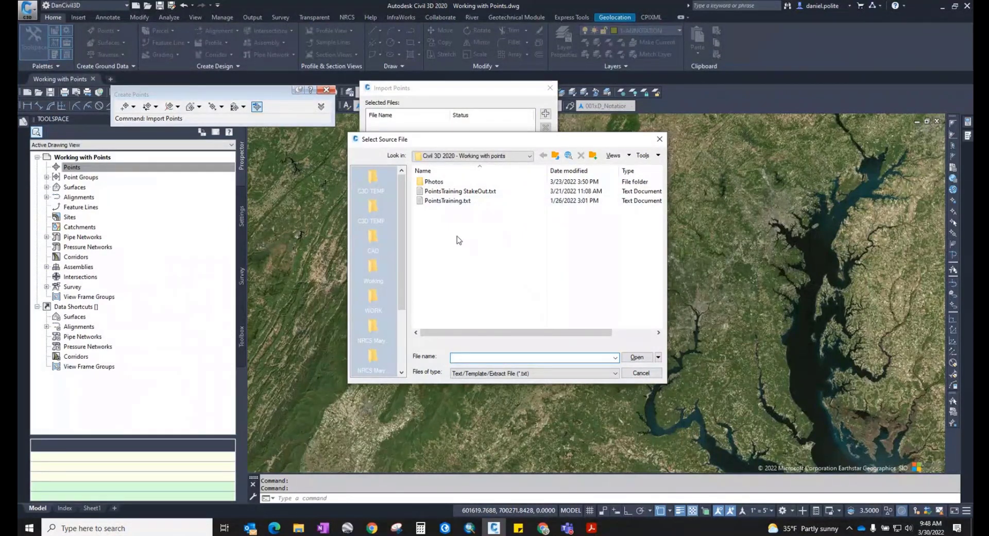
click(448, 203)
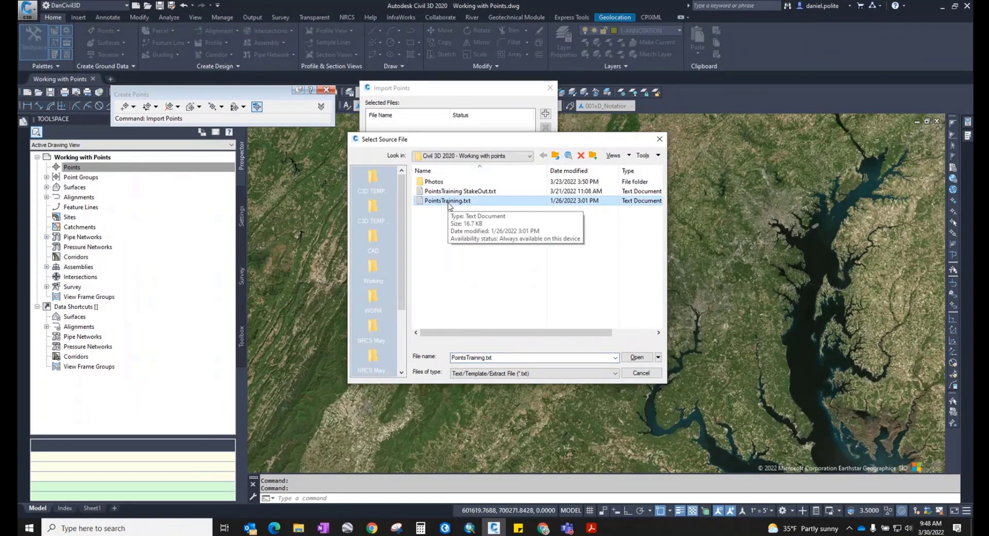
click(636, 360)
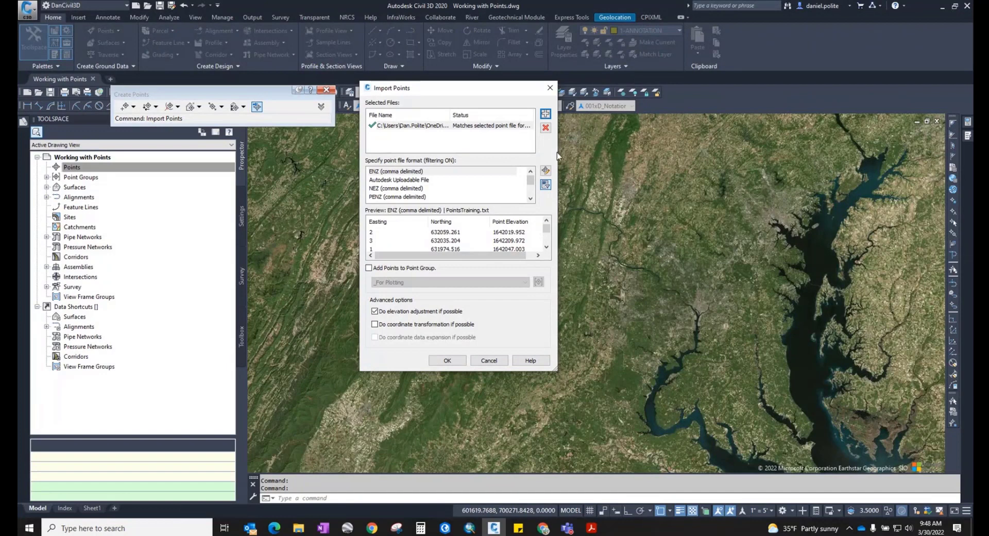
Import the points using the PNEZD (comma delimited) format, checking the preview columns through to the end of the file
drag(558, 354, 698, 354)
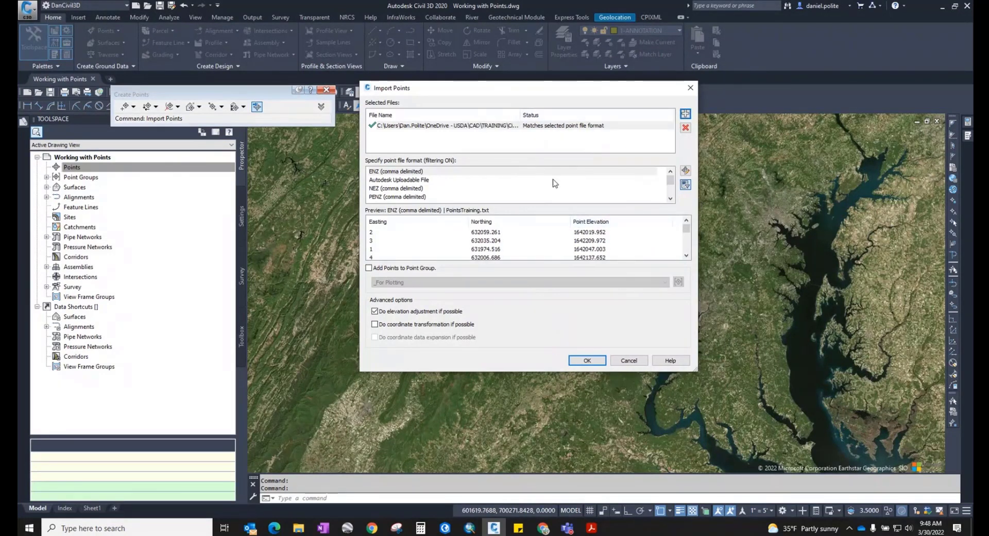
click(671, 190)
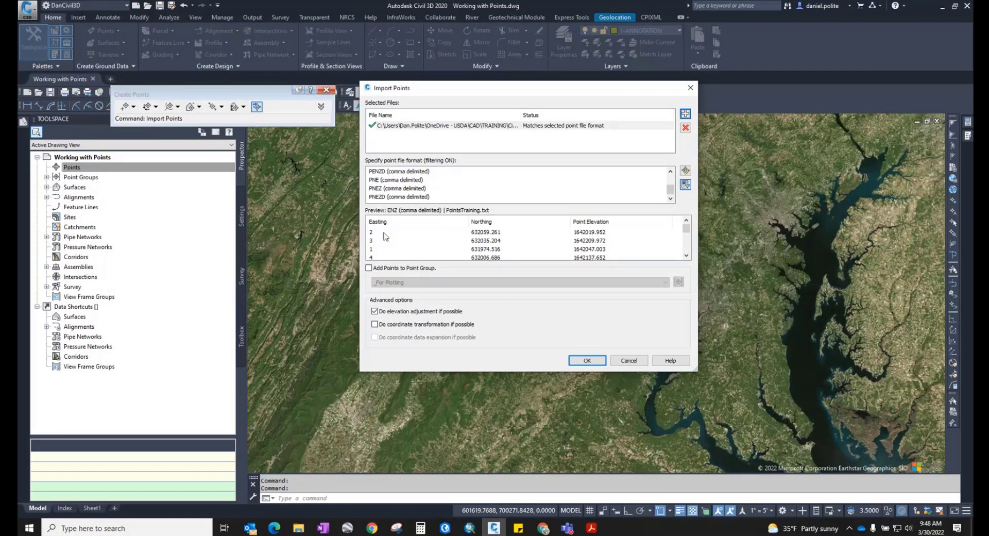
click(384, 197)
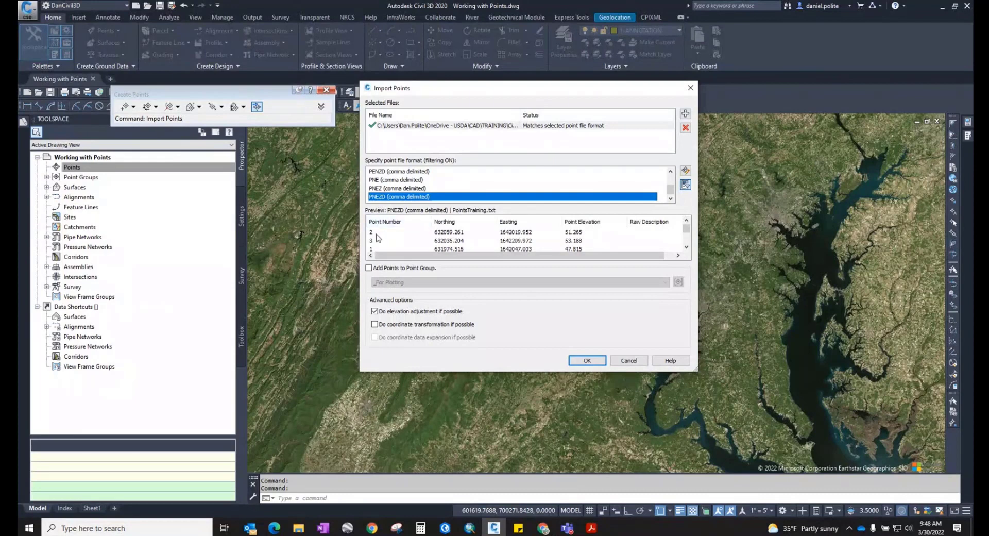
click(401, 232)
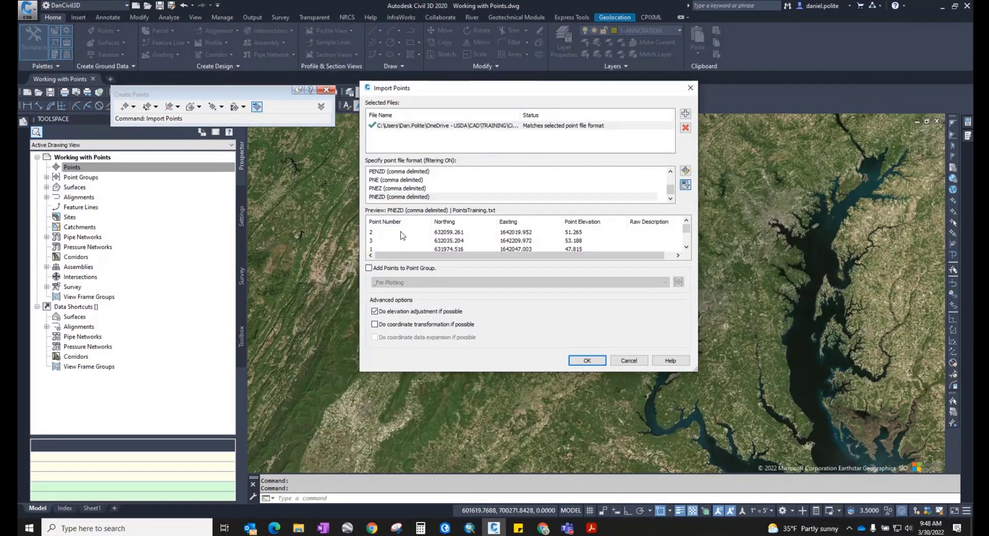
drag(590, 255, 640, 253)
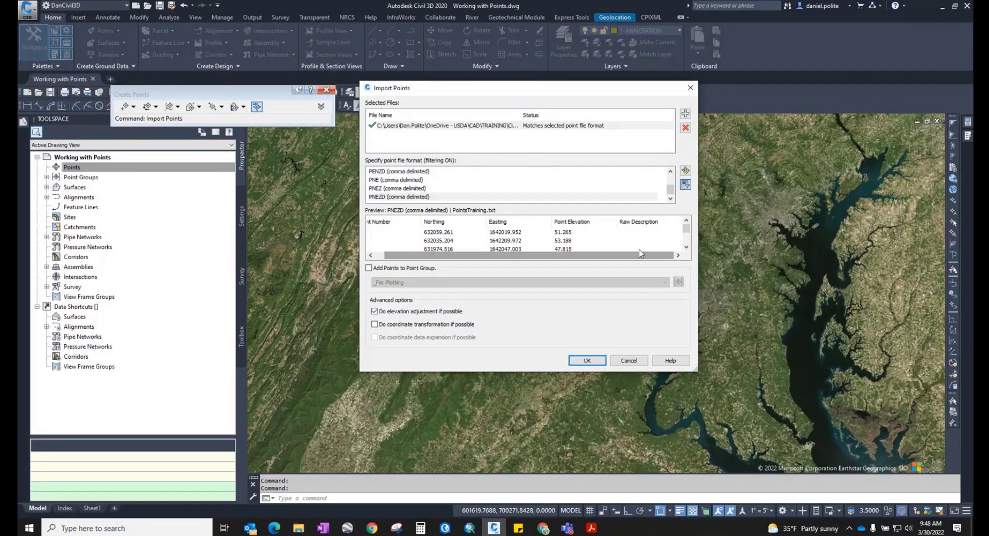
drag(687, 228, 613, 262)
drag(686, 243, 591, 341)
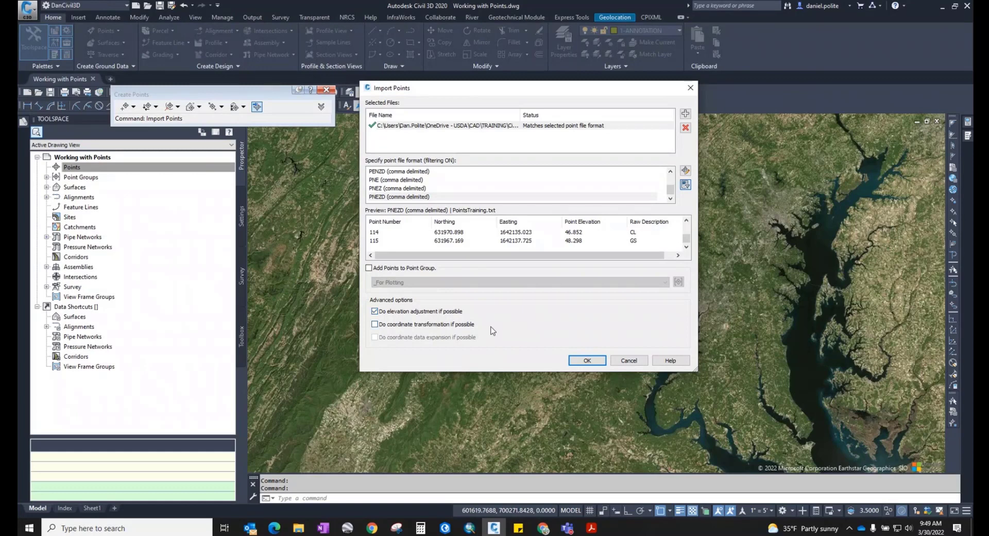
click(586, 360)
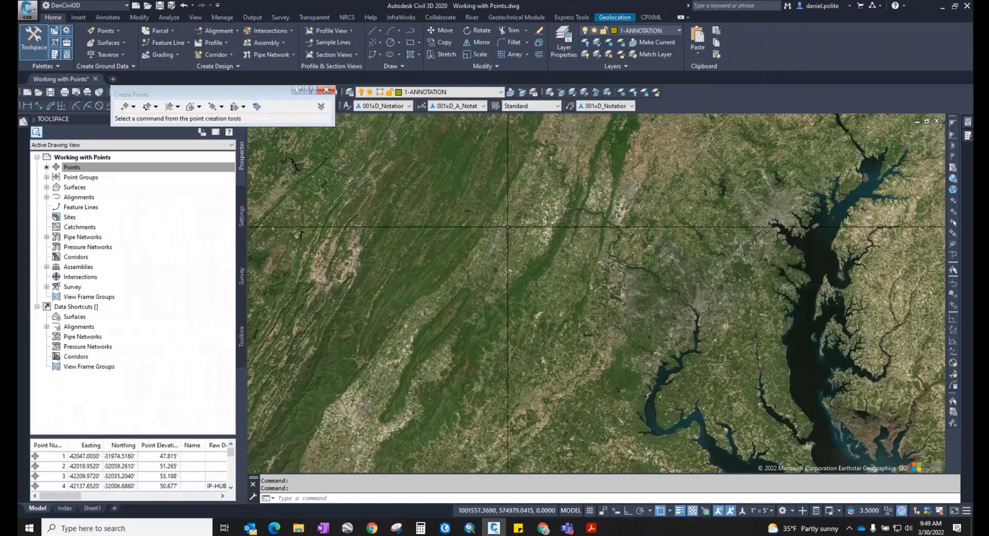
Expand the drawing's point groups and update them all with the imported points
click(46, 178)
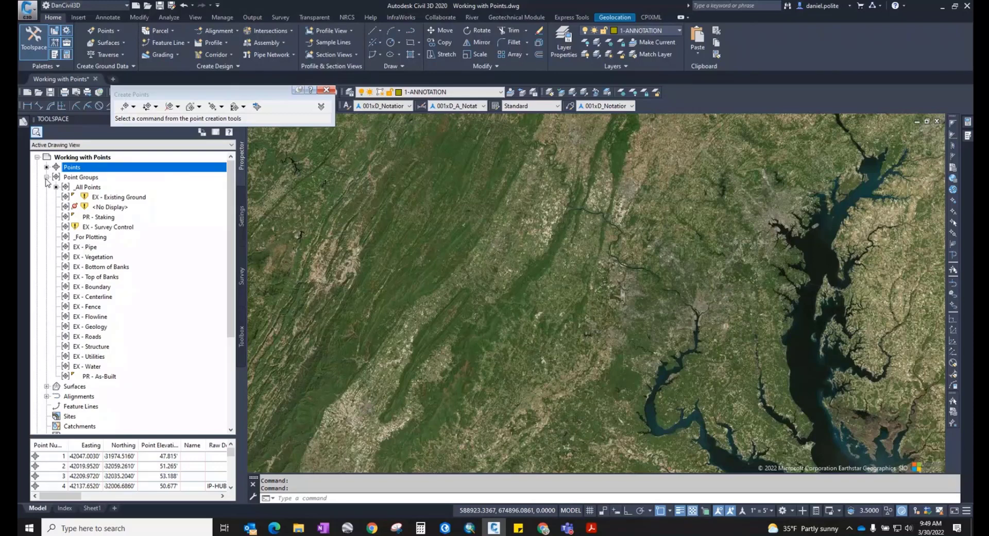
right_click(77, 177)
click(106, 223)
Zoom the drawing to the _All Points group
click(98, 188)
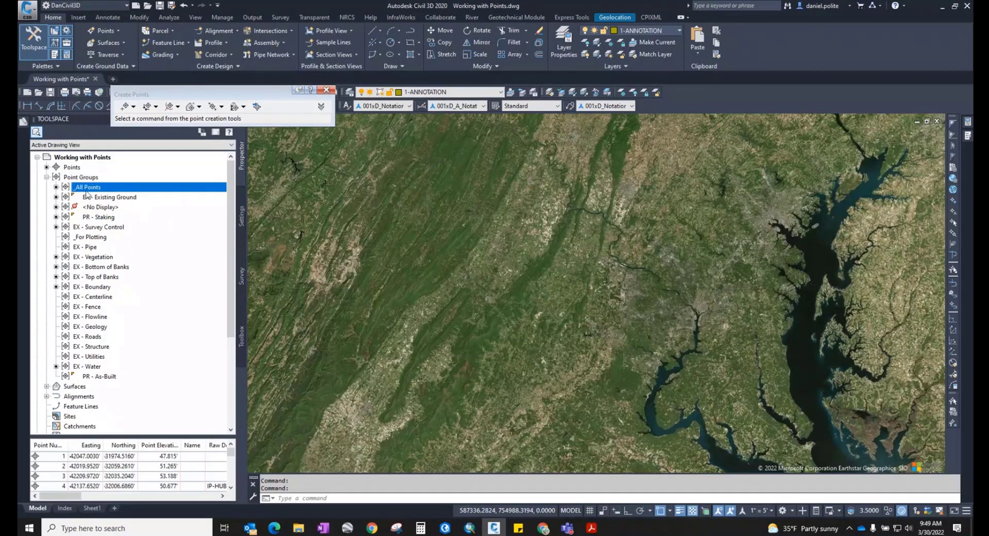
right_click(87, 190)
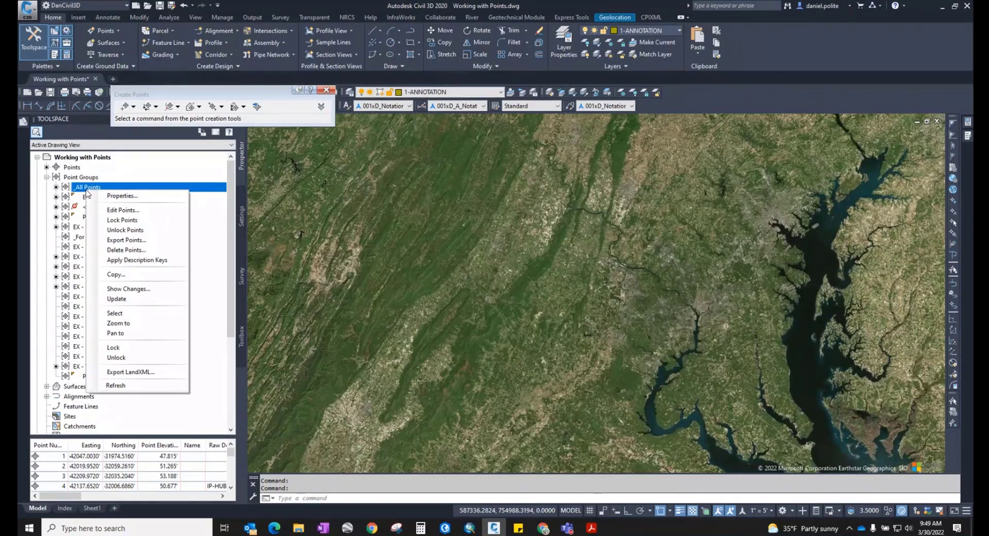
click(132, 329)
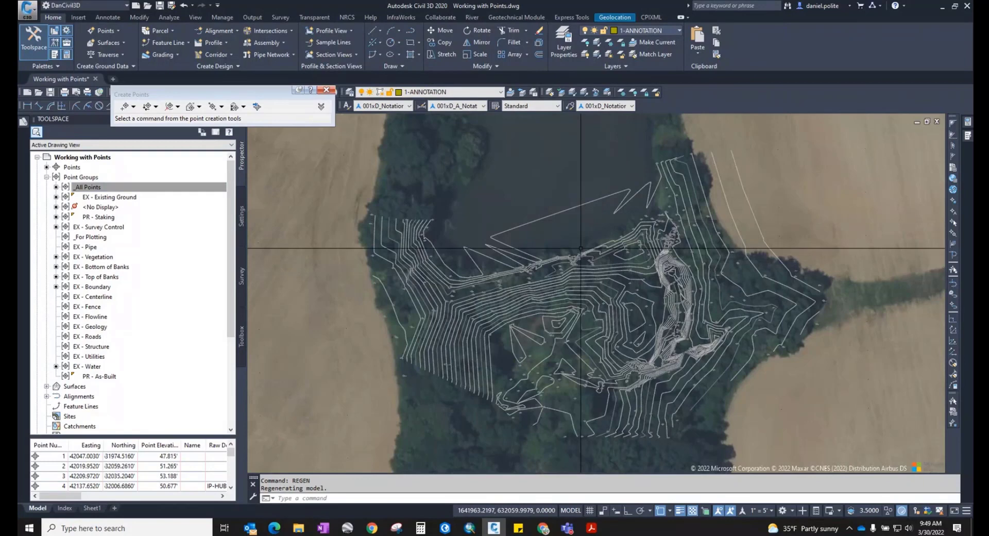
Set the annotation scale to 1" = 30' and inspect the labels of the imported points
click(771, 511)
click(757, 327)
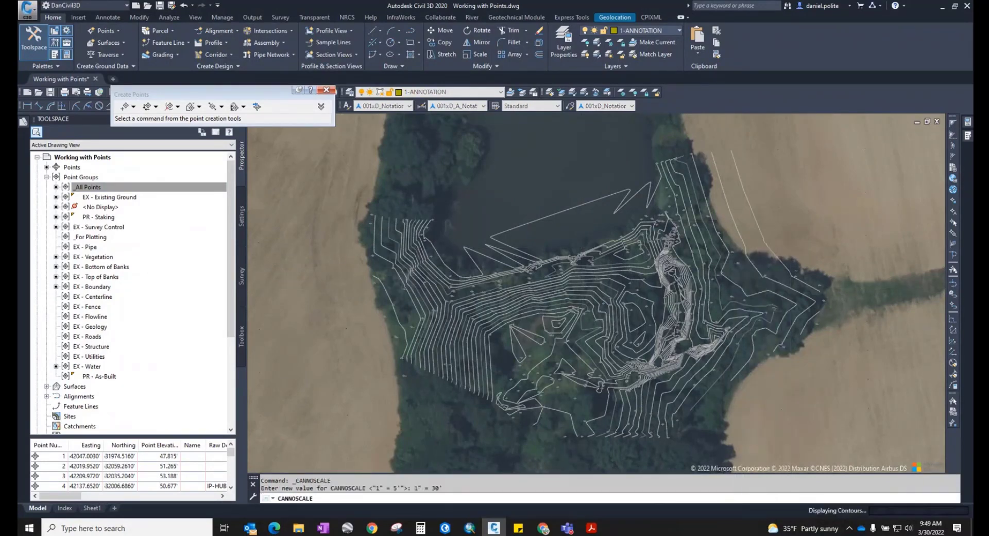
scroll(475, 209, up, 5)
scroll(475, 208, up, 2)
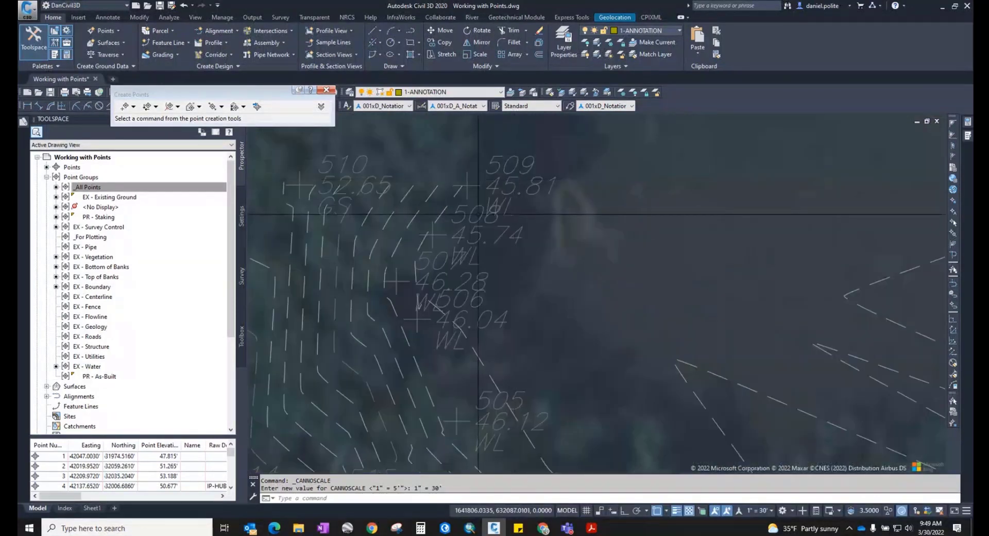
scroll(478, 214, down, 3)
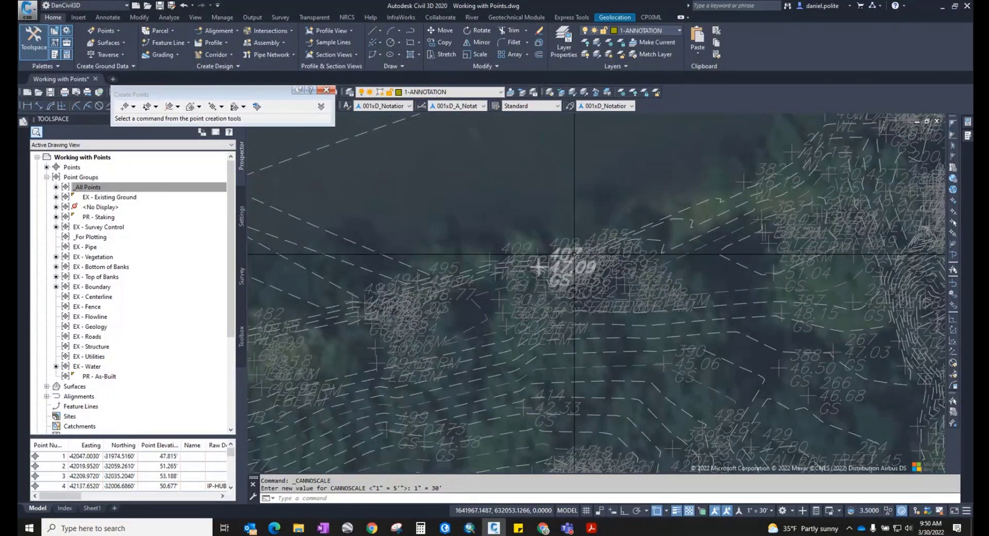
click(85, 187)
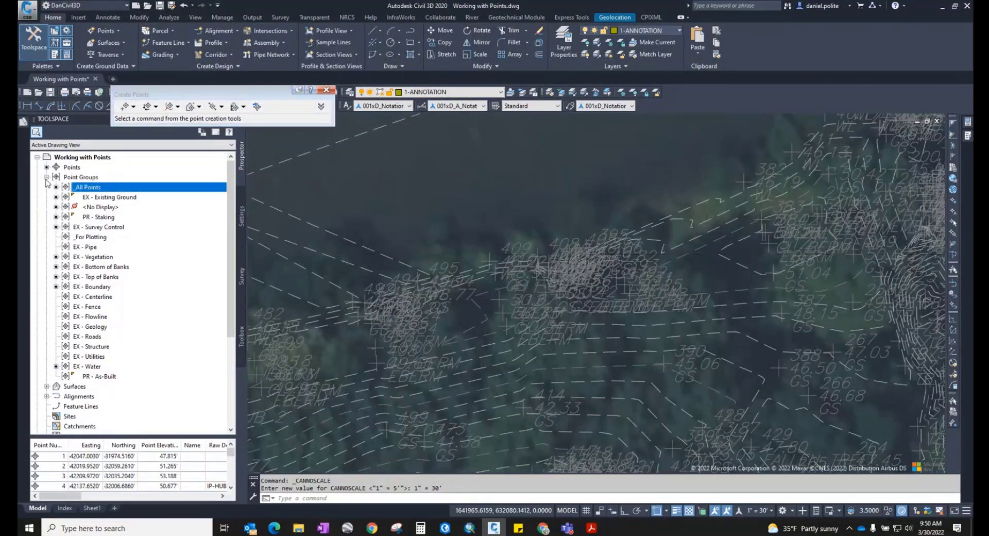
Update all the drawing's point groups again
click(46, 177)
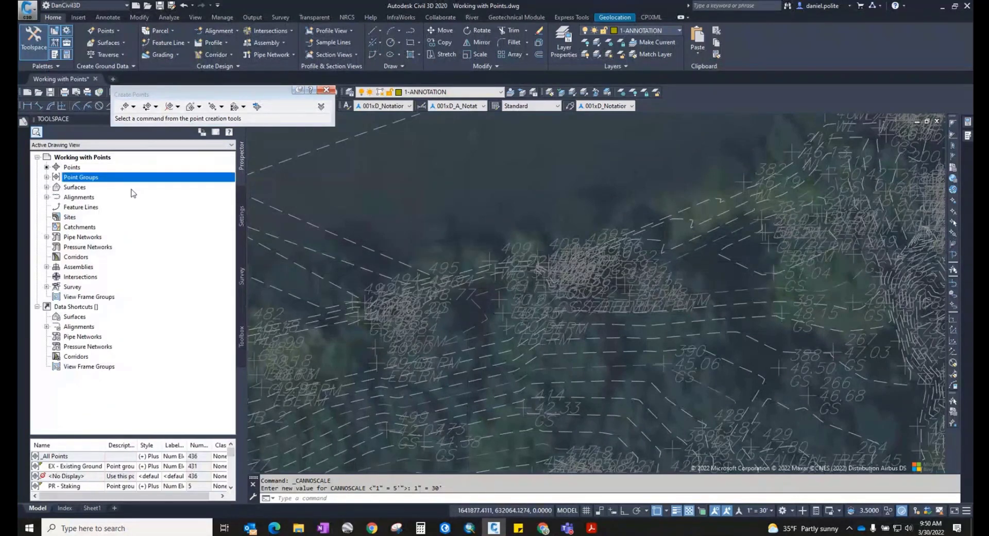
click(46, 177)
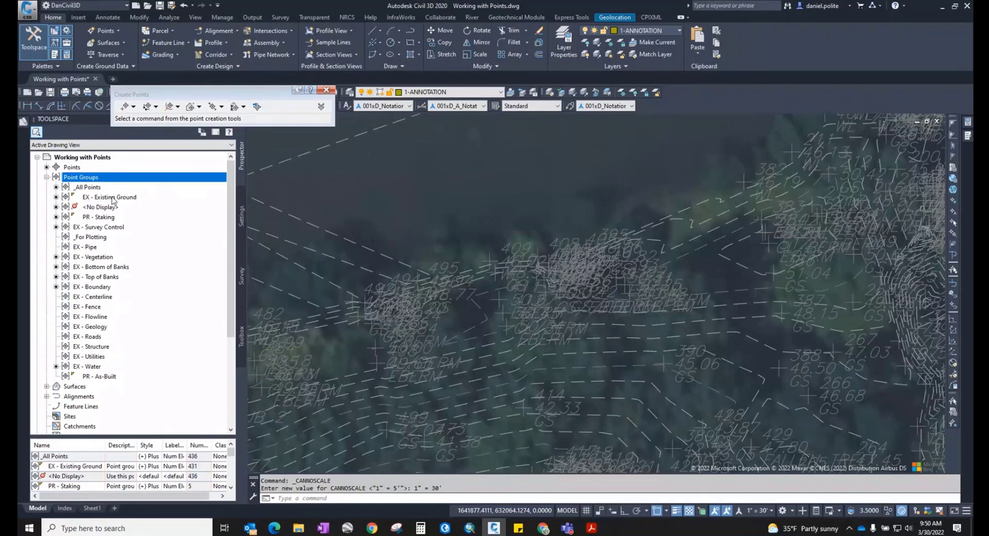
right_click(85, 178)
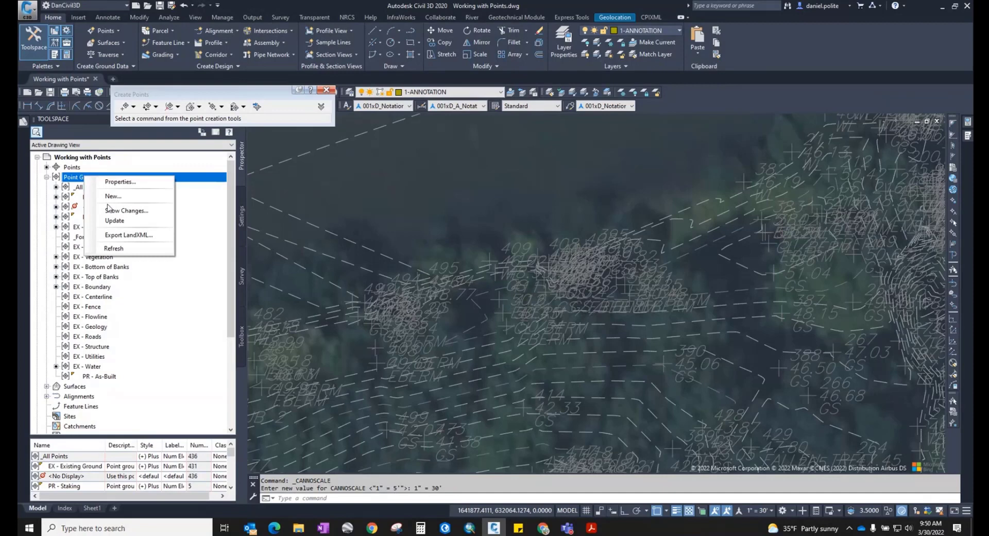
click(110, 221)
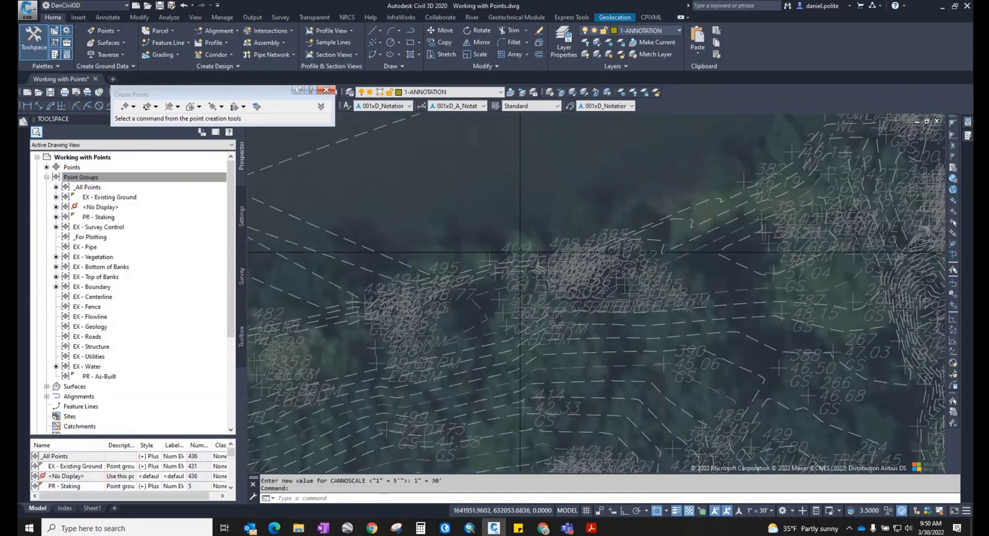
scroll(548, 245, down, 4)
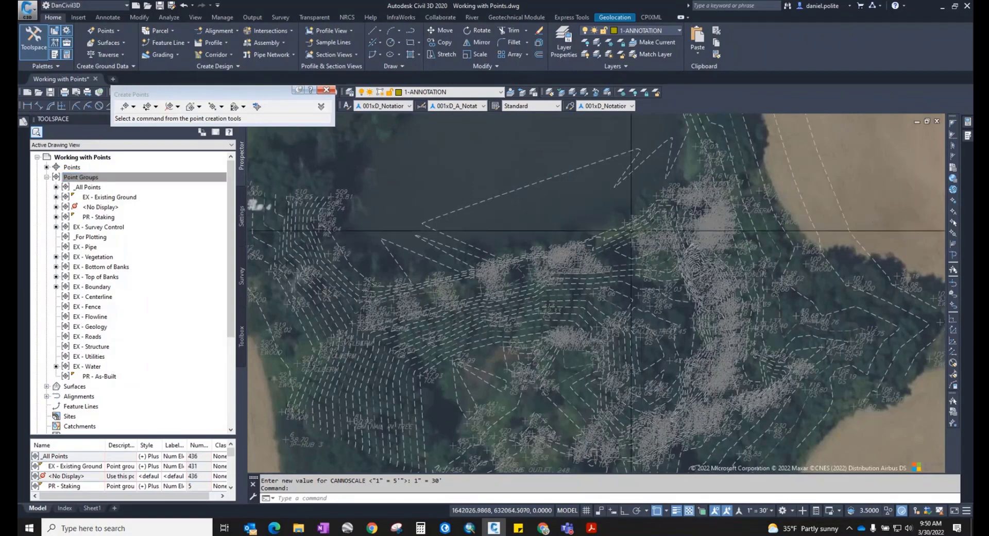
Collapse the point groups and examine the drawing's list of surfaces for out-of-date markers
click(46, 177)
click(46, 187)
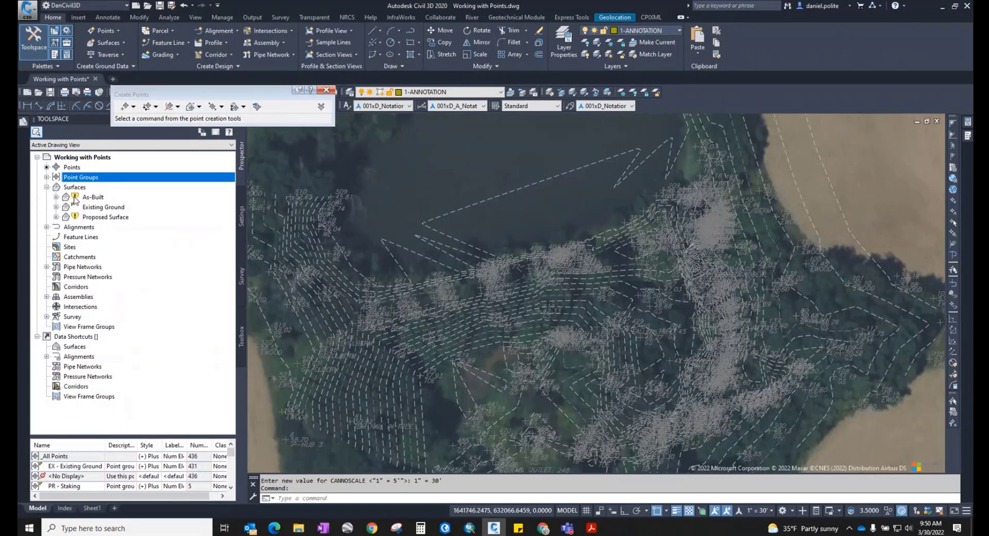
mouse_move(75, 200)
click(47, 187)
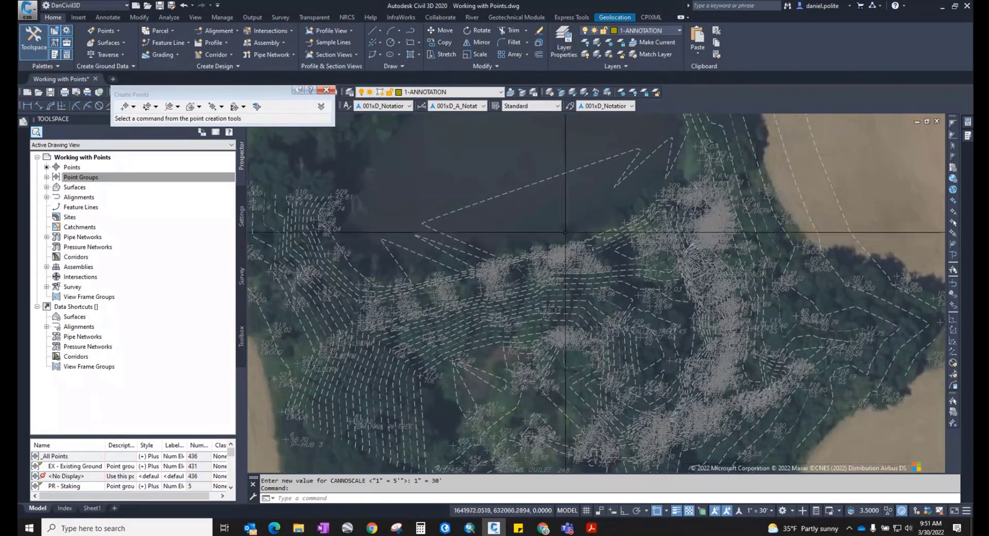
Set the annotation scale to 1" = 10' for the point labels
scroll(566, 233, up, 4)
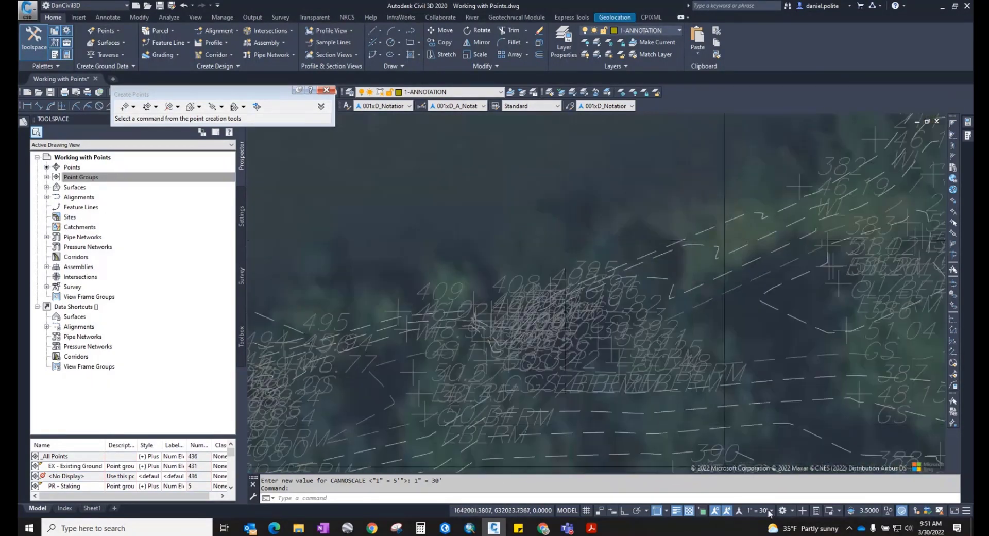
click(769, 511)
click(767, 322)
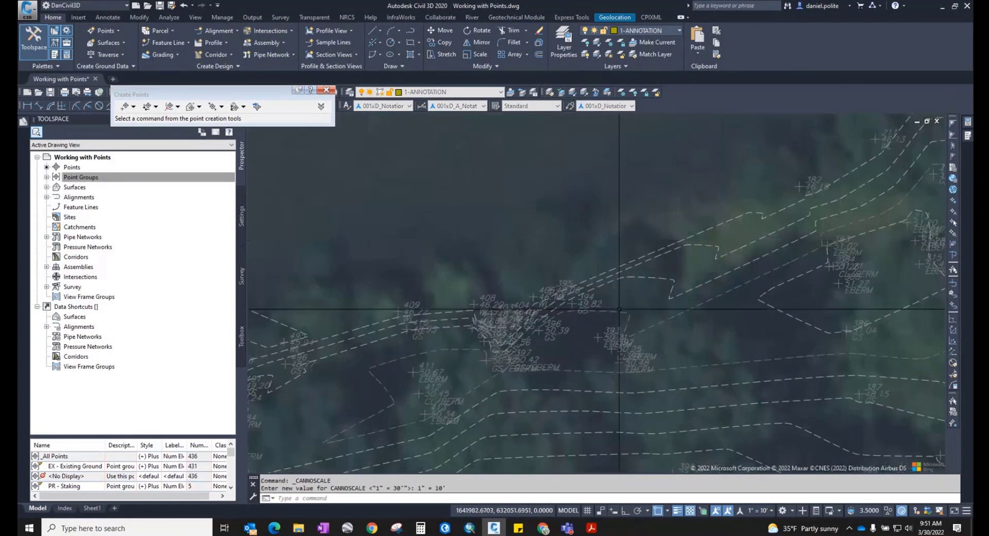
Change the Existing Ground surface's style to _No Display in its surface properties
click(66, 187)
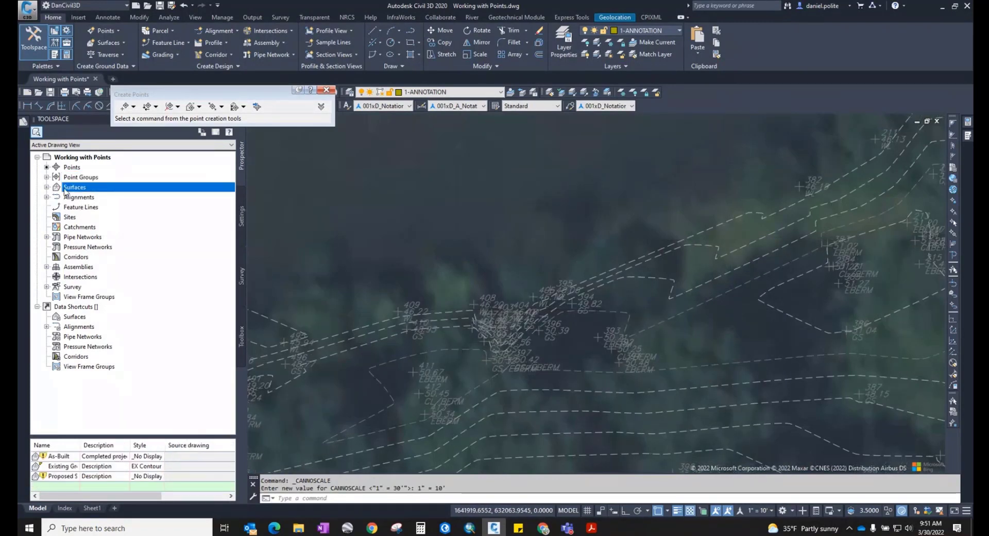
double_click(65, 188)
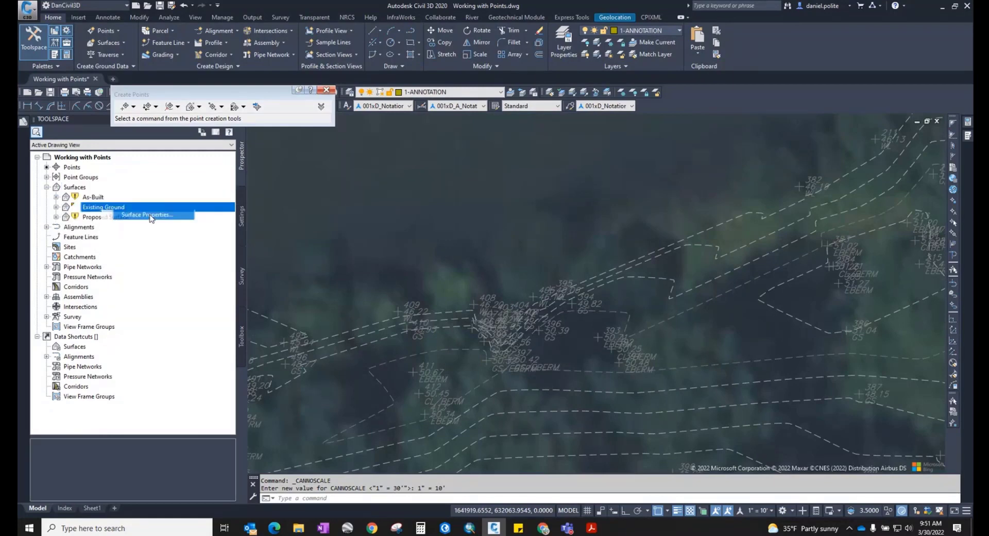
double_click(103, 207)
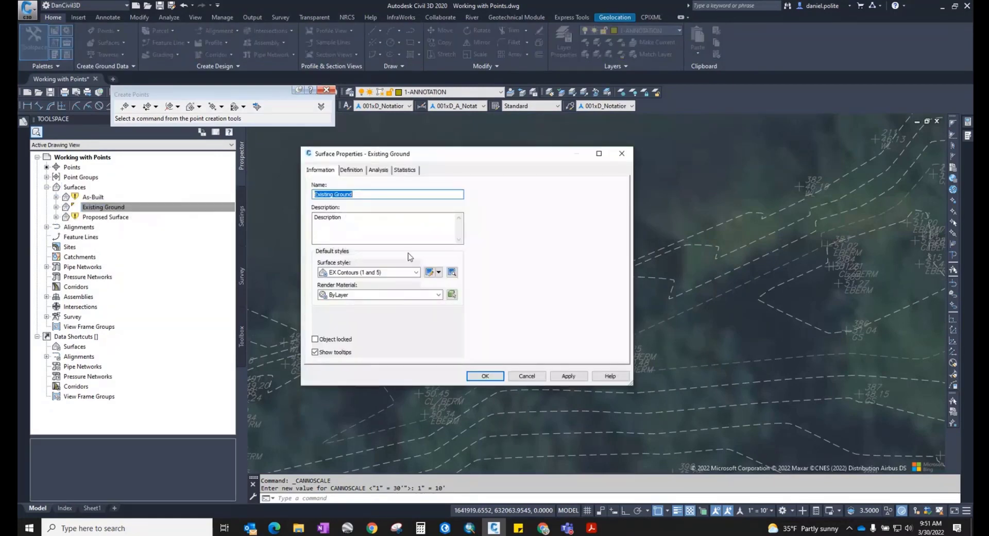
click(486, 376)
Inspect the point labels over the aerial imagery and turn the online background map off
scroll(576, 283, up, 4)
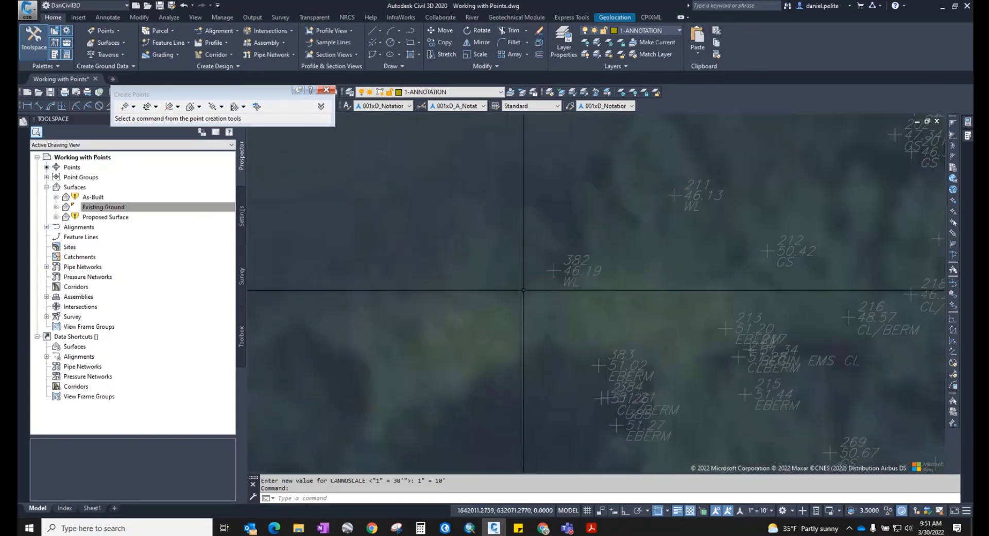
middle_drag(576, 283, 495, 301)
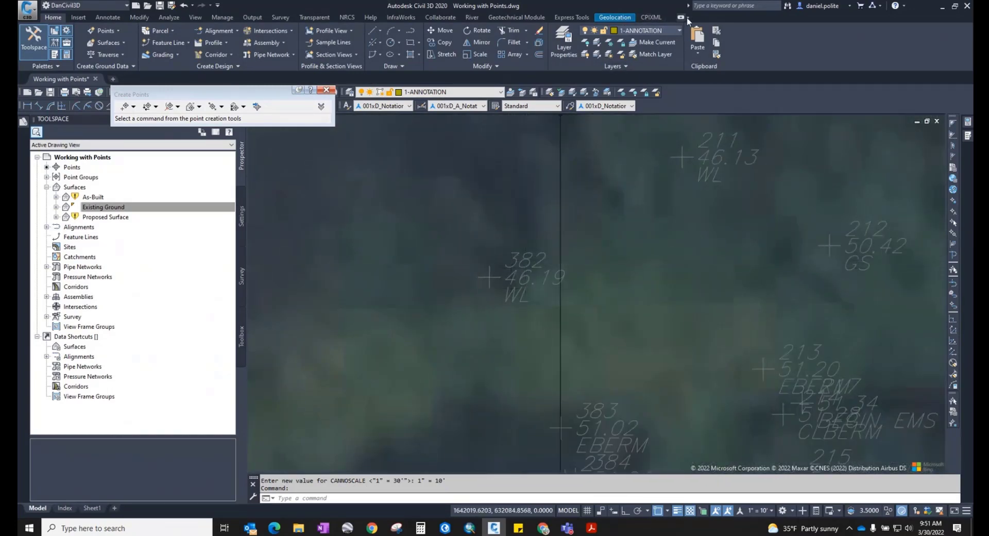
scroll(589, 284, down, 14)
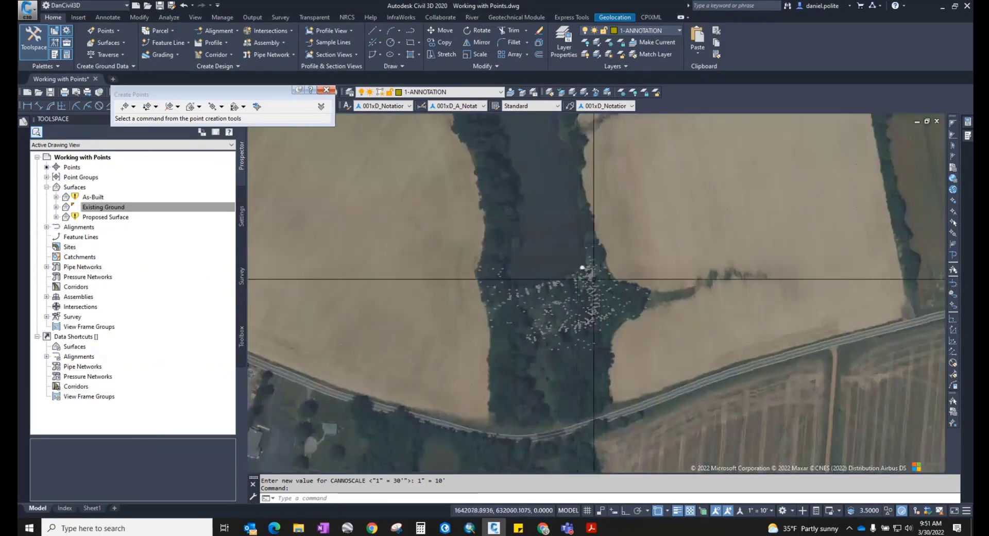
scroll(593, 279, up, 2)
middle_drag(569, 237, 527, 313)
scroll(527, 312, up, 2)
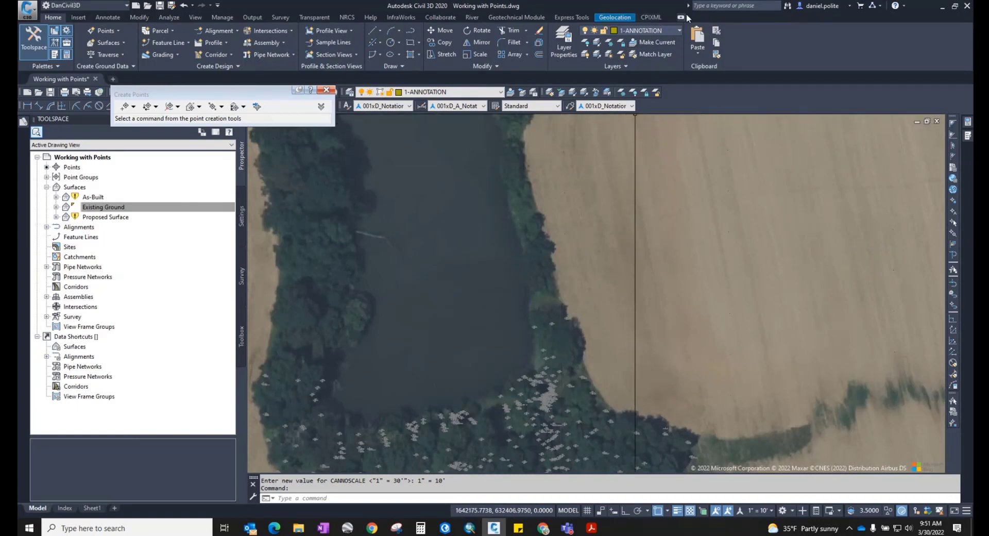
click(614, 17)
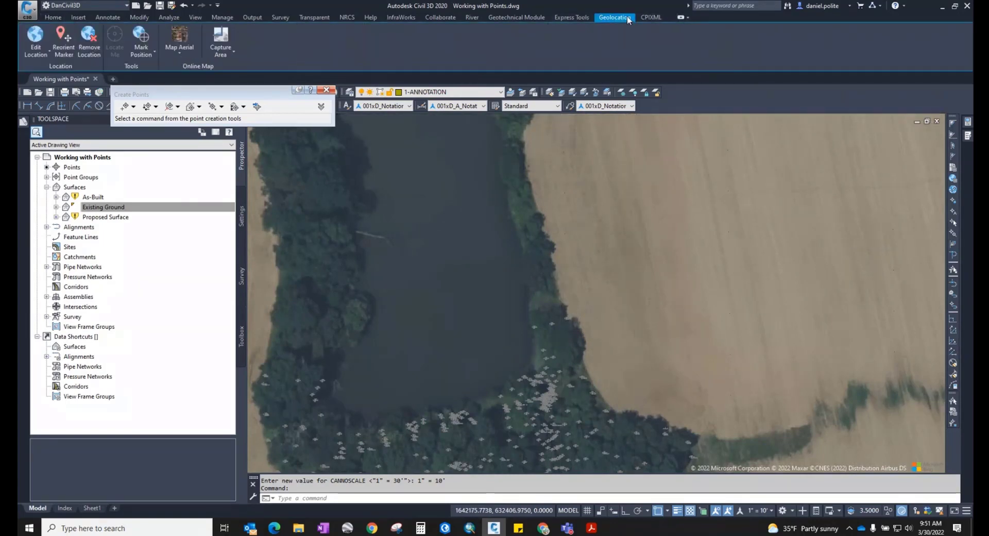
click(175, 51)
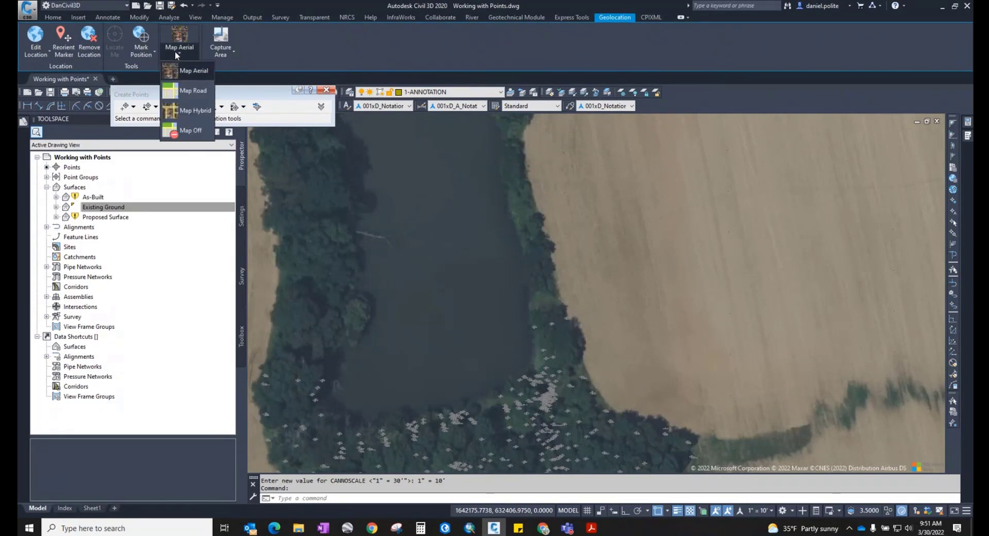
click(189, 130)
Move the Create Points toolbar into the drawing area and unpin it so that it rolls up
drag(234, 97, 402, 136)
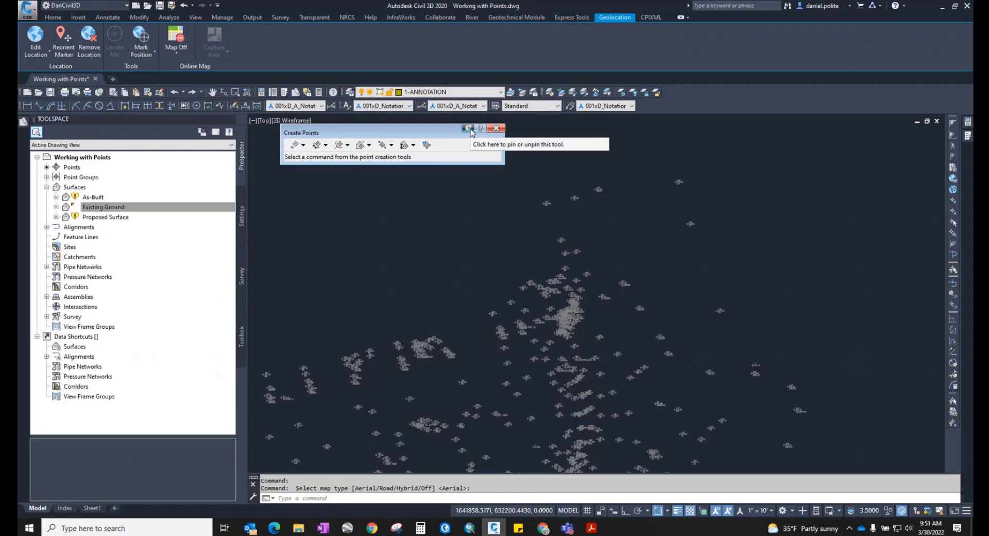
click(469, 128)
click(469, 130)
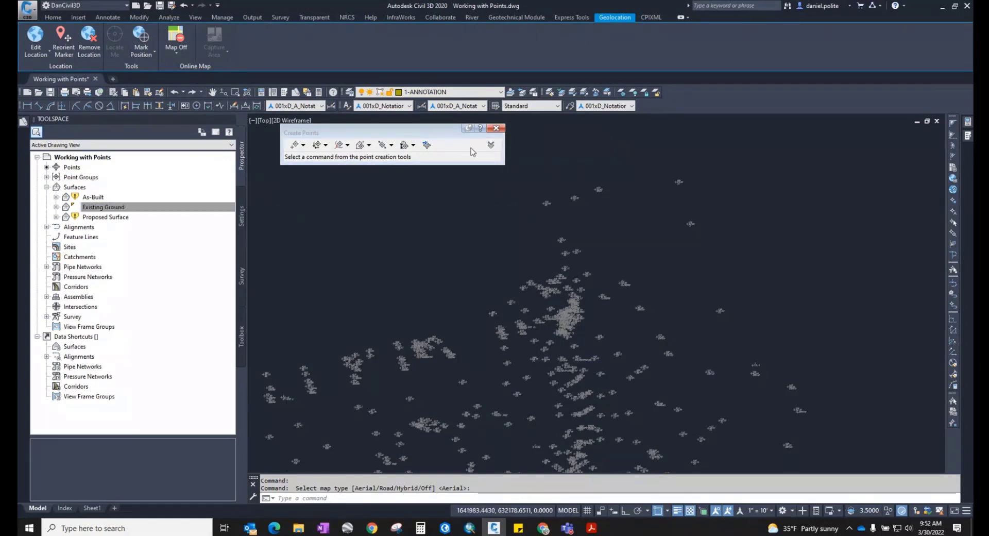
click(470, 129)
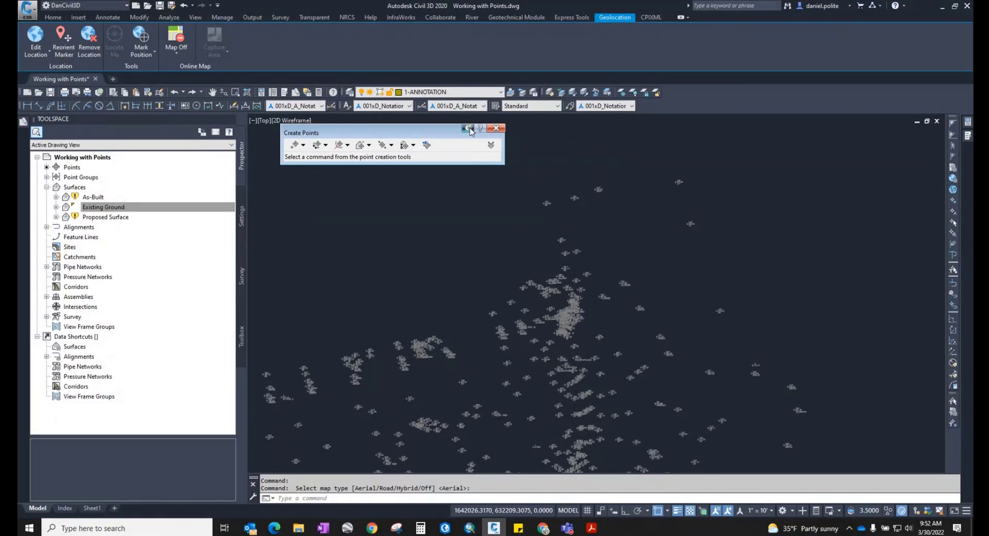
click(60, 18)
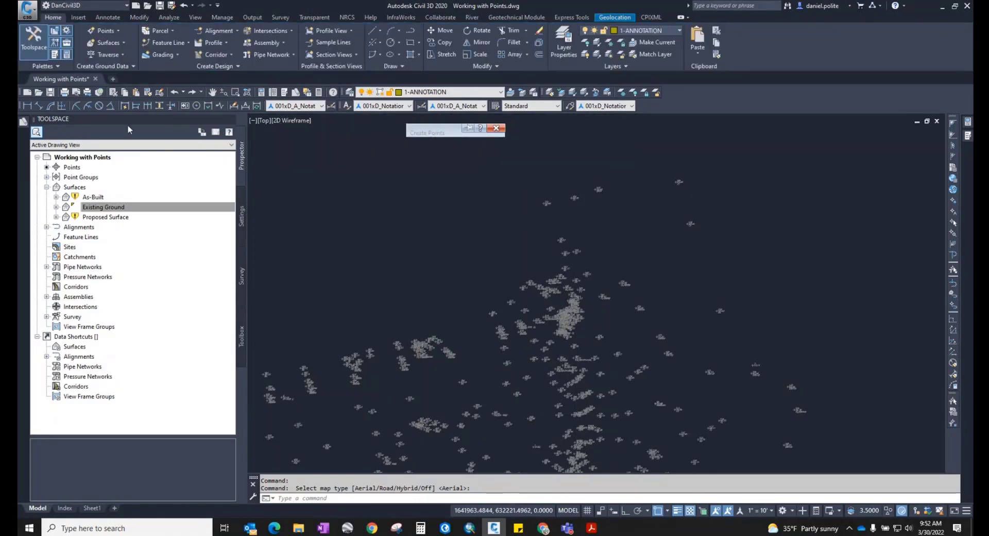
mouse_move(484, 133)
Select point 159 and try to move its label away from the marker
scroll(557, 216, up, 10)
scroll(412, 302, up, 2)
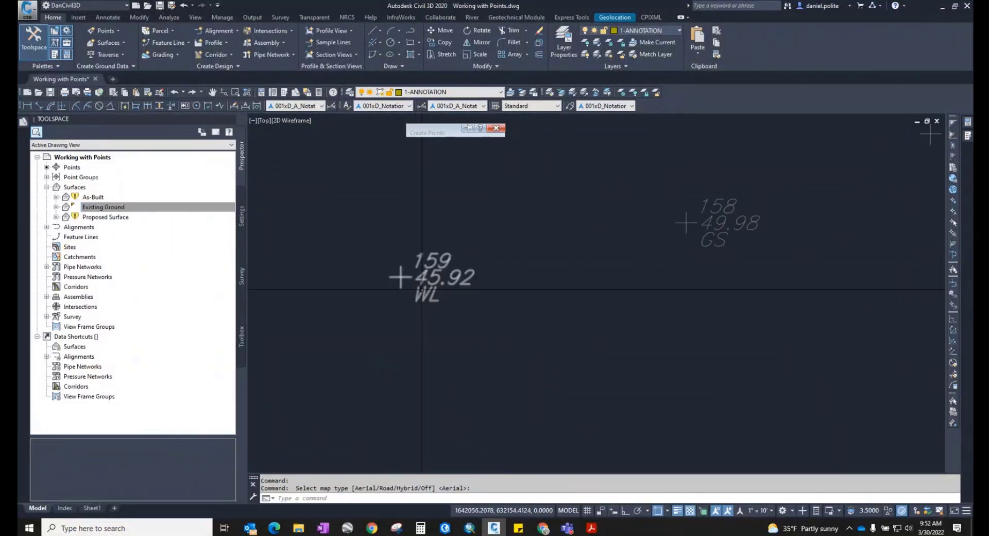
click(424, 276)
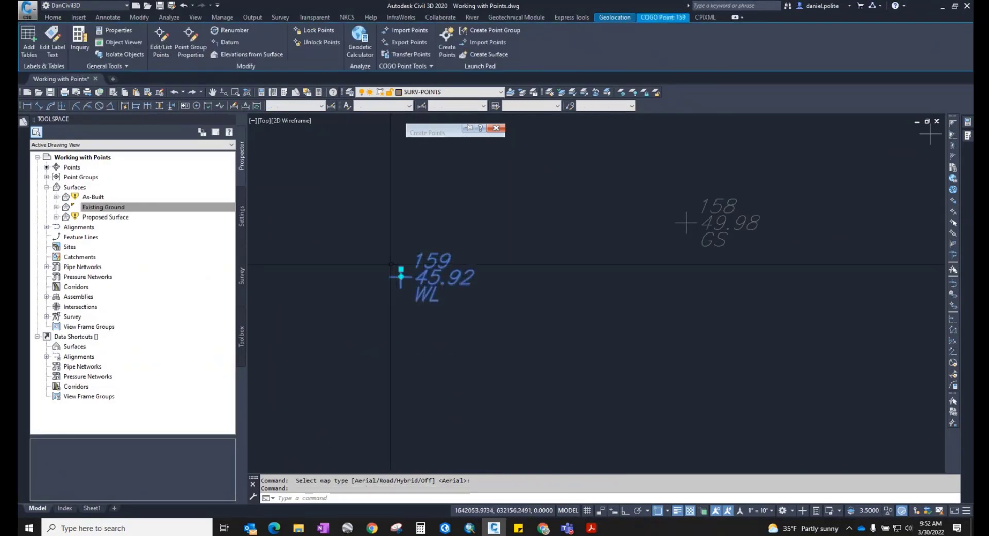
mouse_move(401, 270)
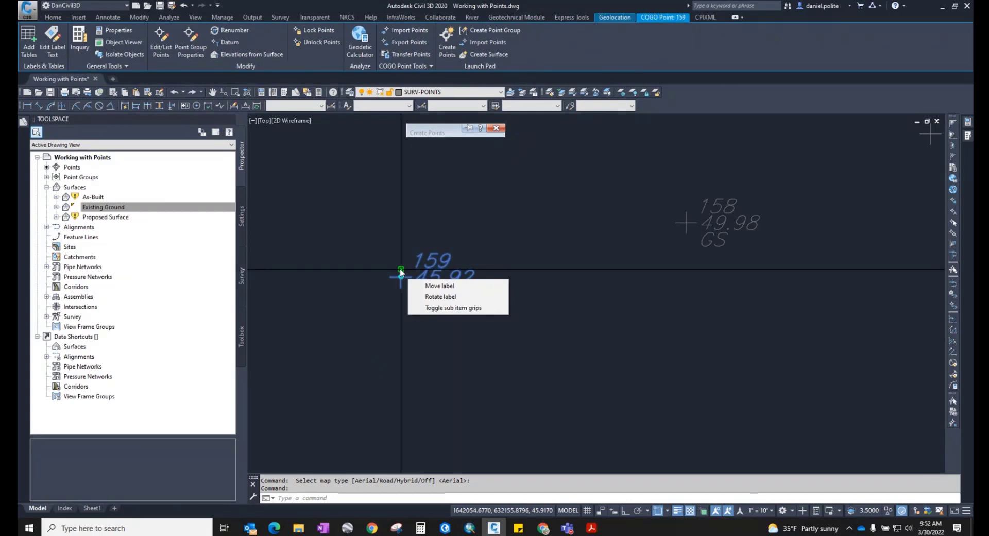
click(401, 269)
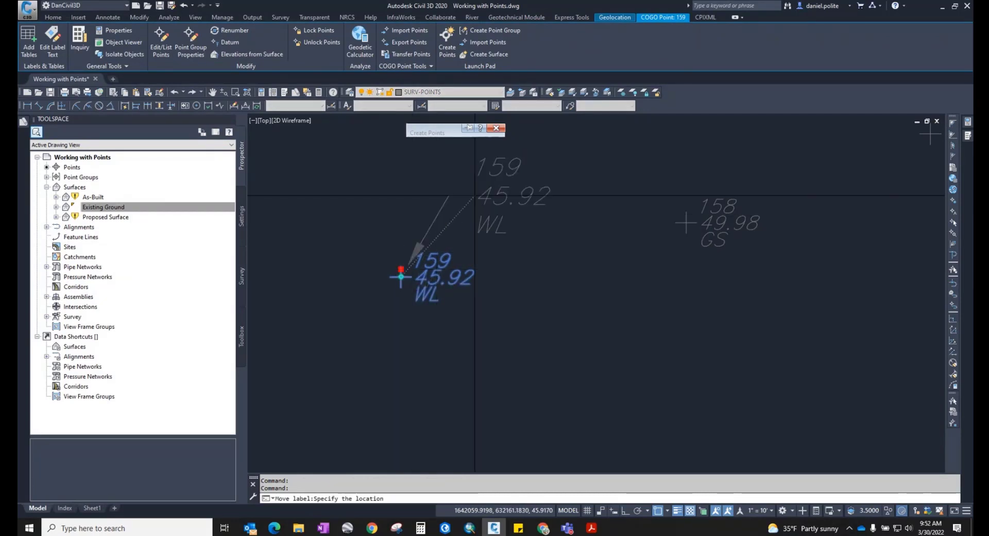
click(543, 366)
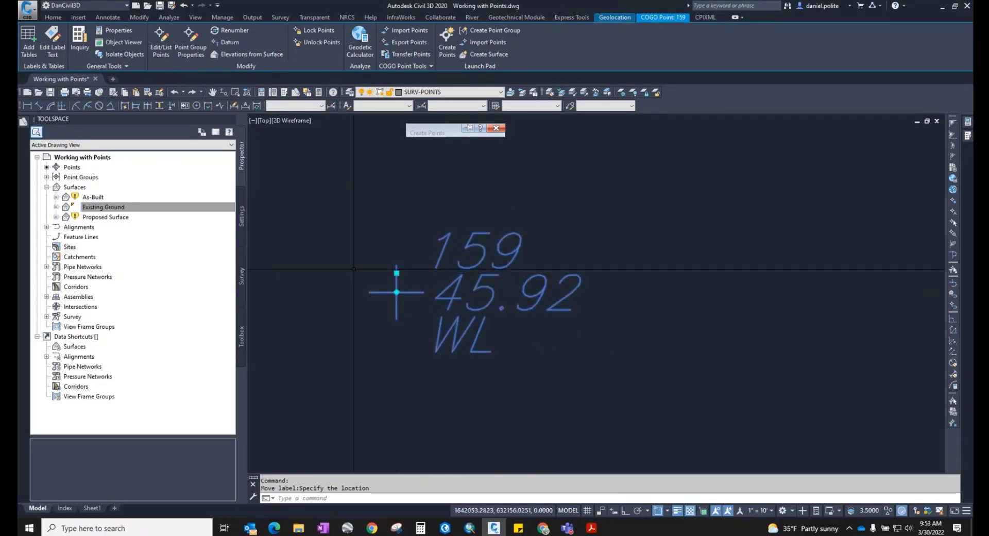
click(396, 273)
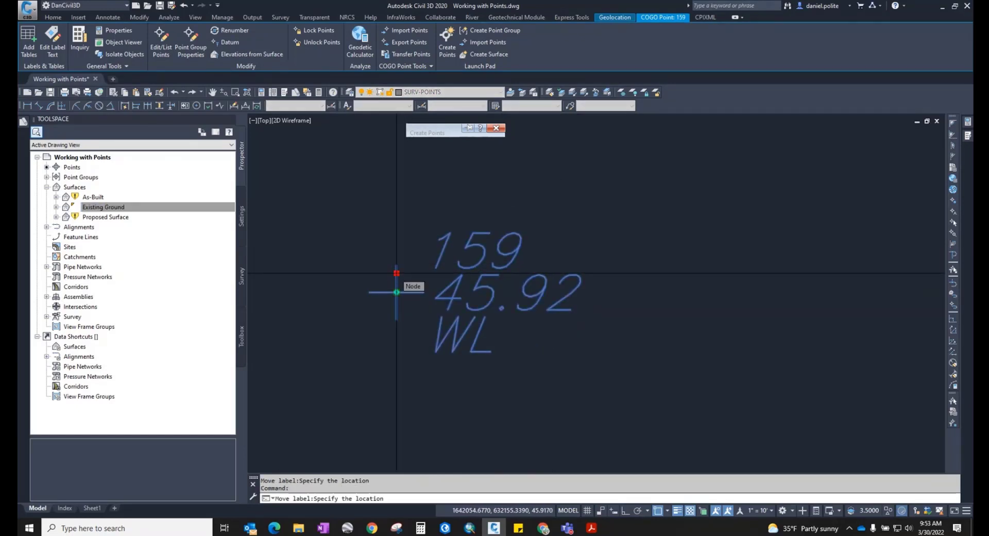
key(Escape)
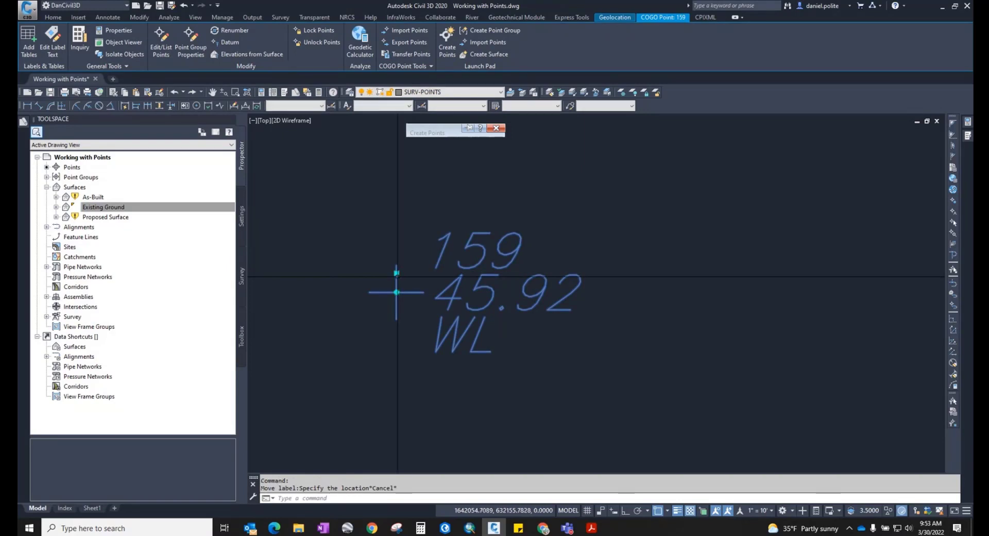
Move point 159 itself with its marker grip to a new location closer to point 158
mouse_move(397, 292)
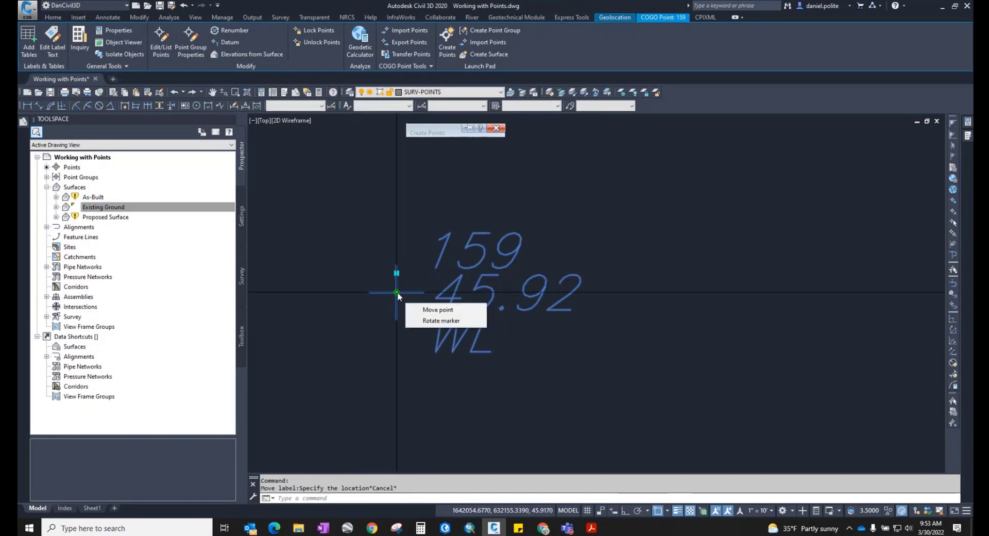
scroll(396, 292, down, 3)
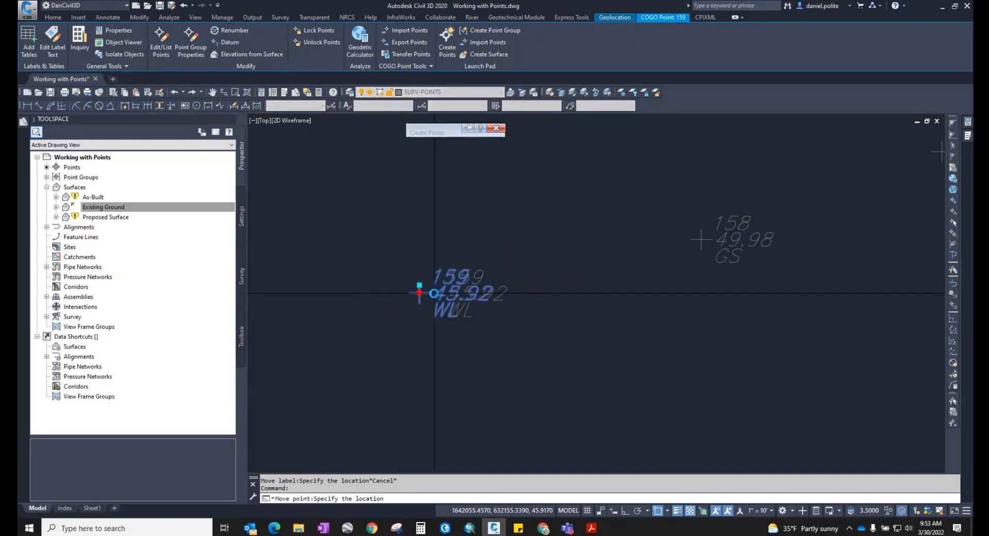
click(501, 241)
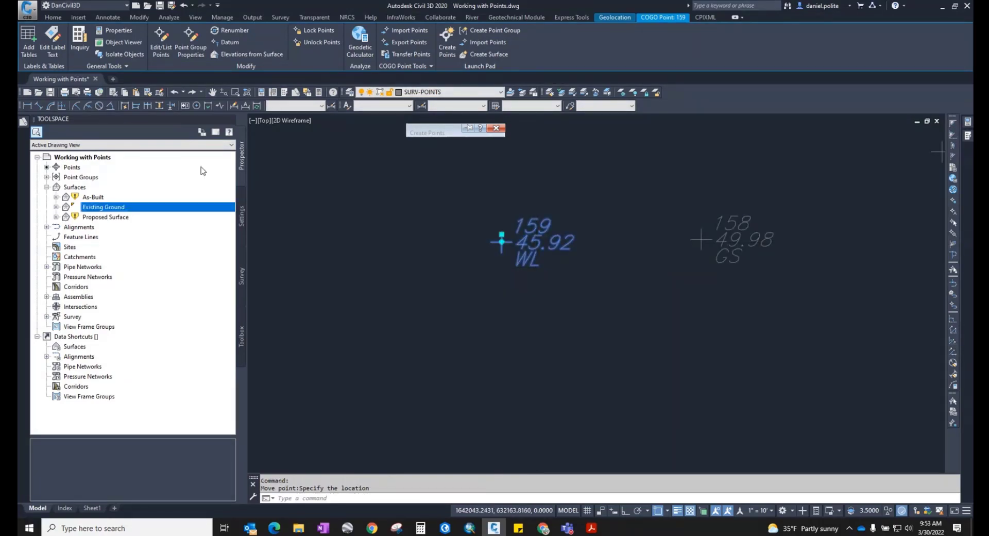
Collapse the surfaces, expand the point groups and list all the points in the drawing
click(46, 187)
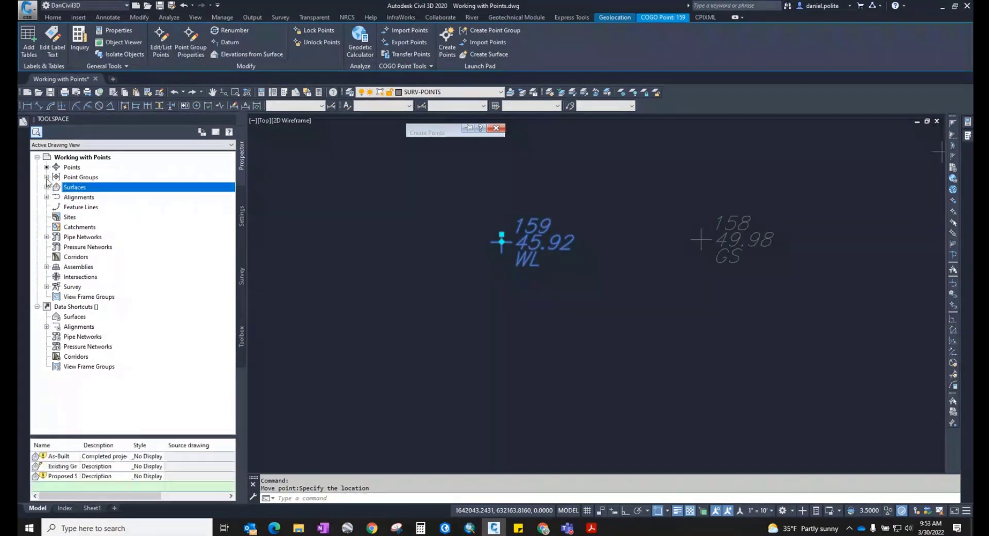
click(46, 177)
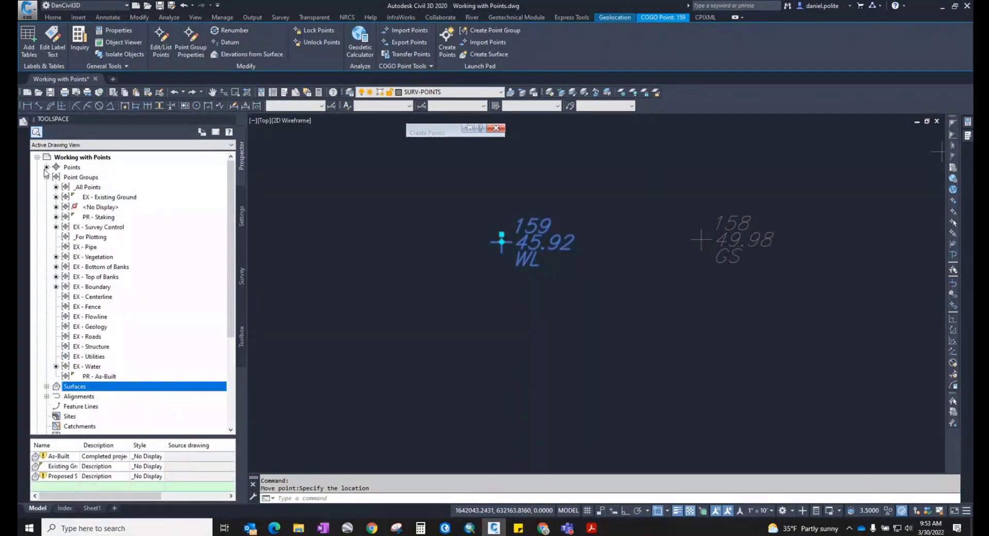
click(72, 167)
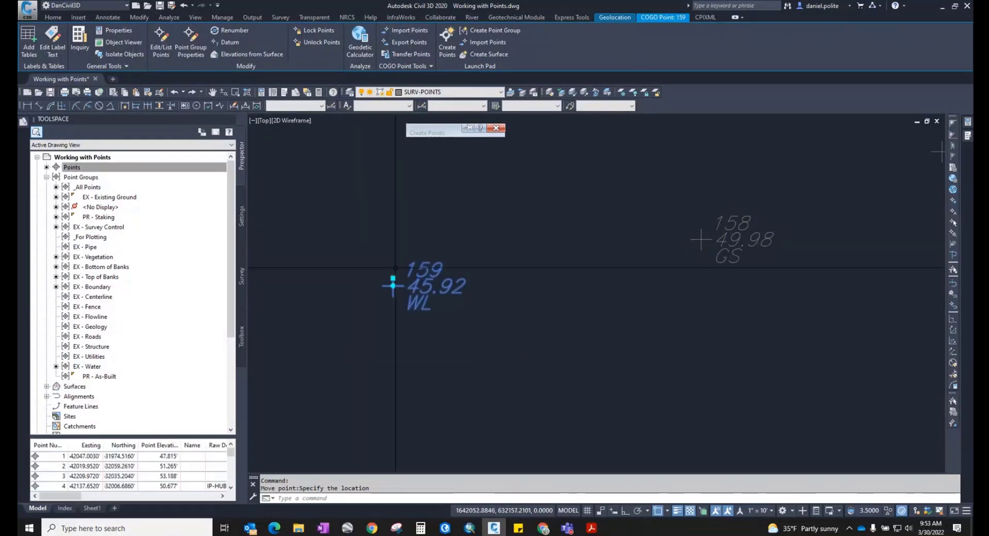
Move point 159 with its marker grip to a location southeast, and back northwest about halfway
click(393, 278)
click(558, 387)
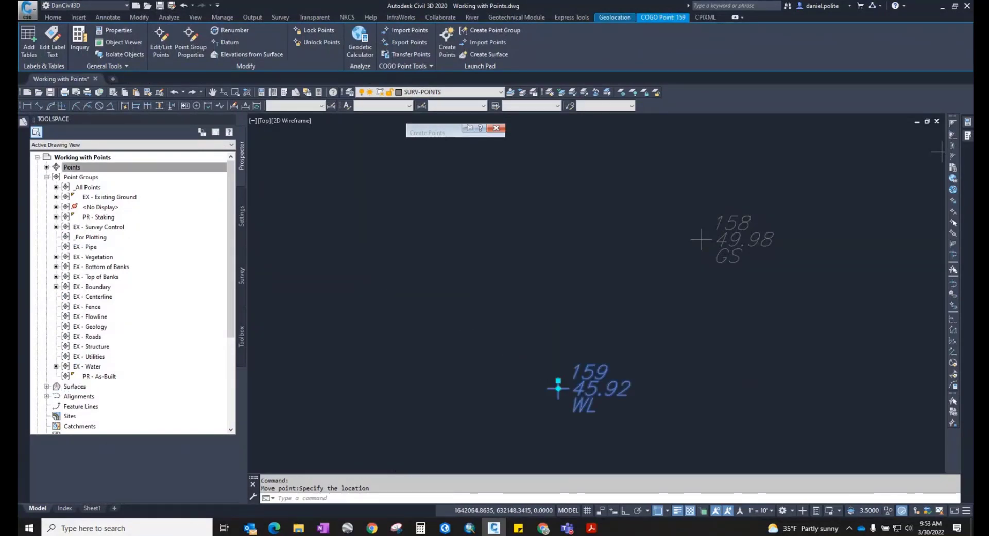
click(558, 388)
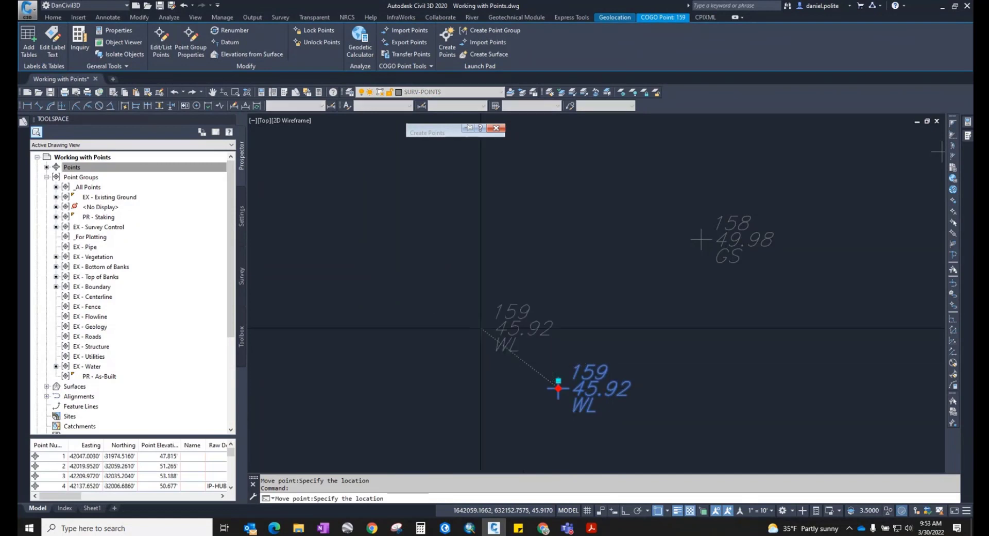
click(481, 328)
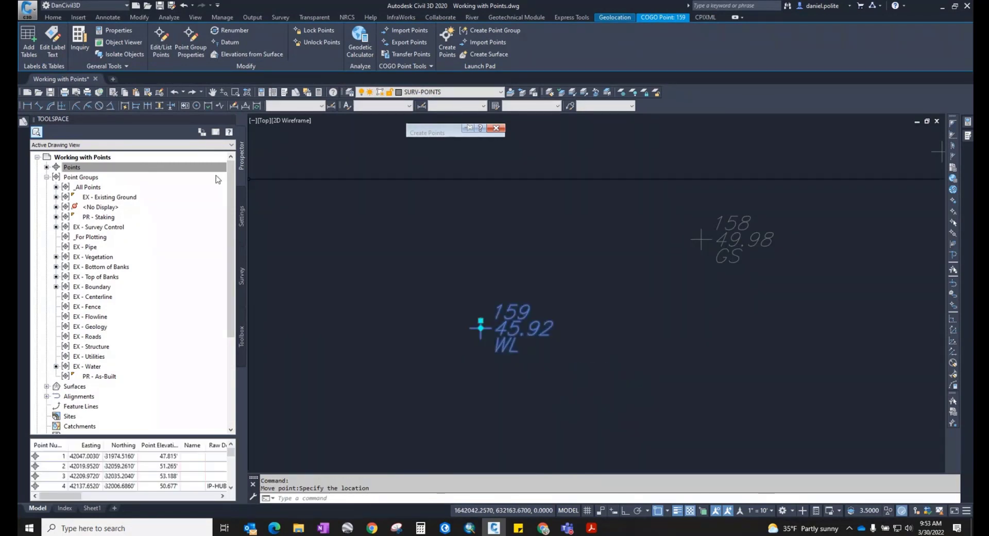
Change the Existing Ground surface's style to EX Contours (1 and 5) in its surface properties
click(46, 177)
click(70, 187)
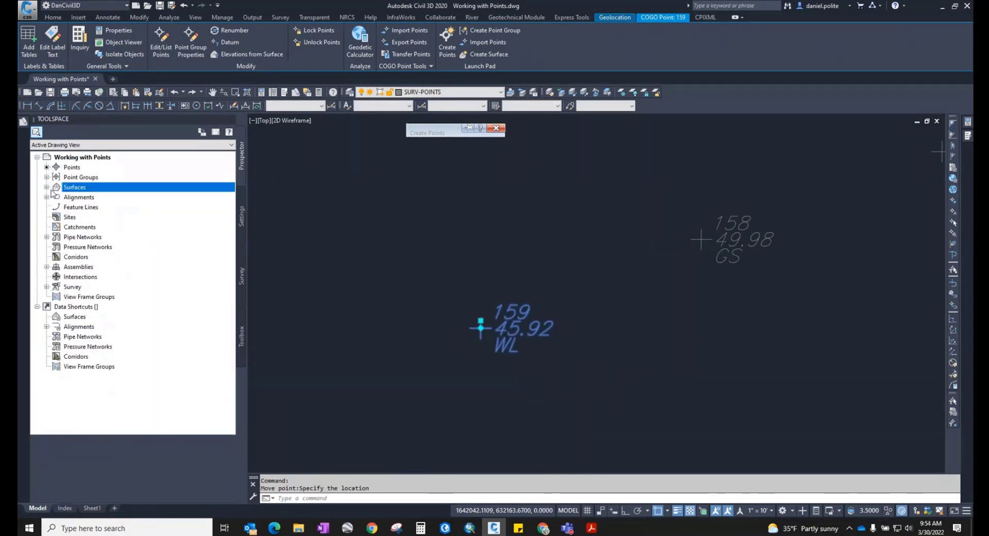
click(47, 187)
click(107, 205)
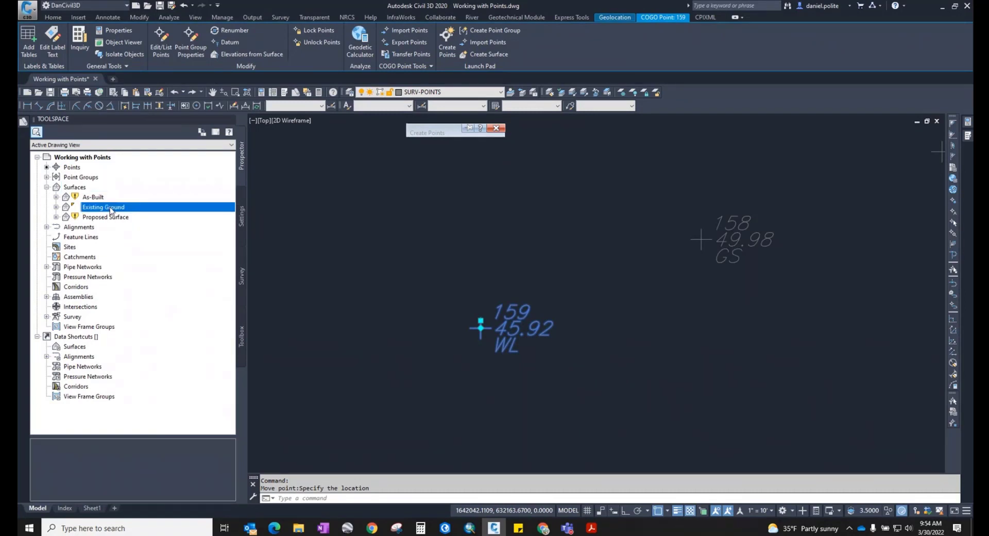
click(56, 207)
right_click(90, 209)
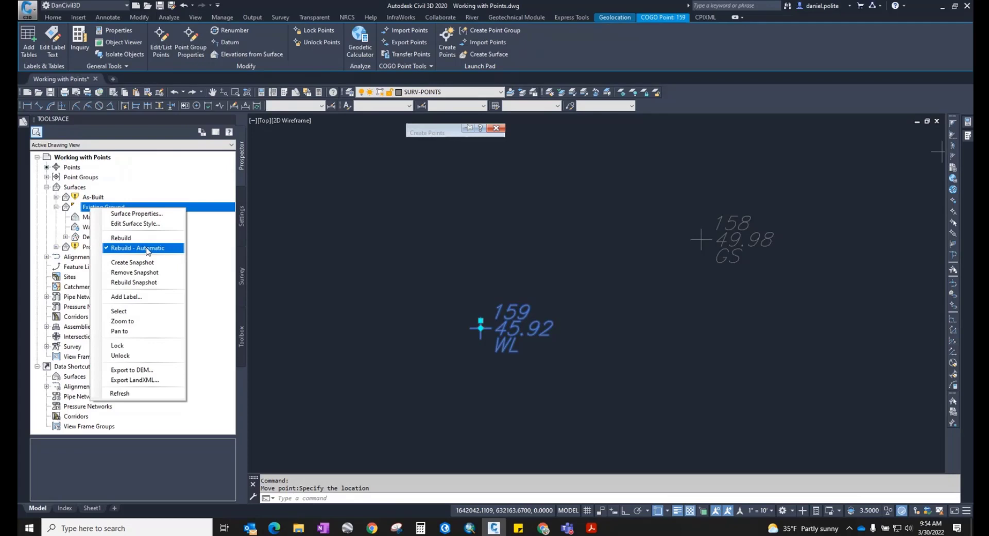
click(136, 213)
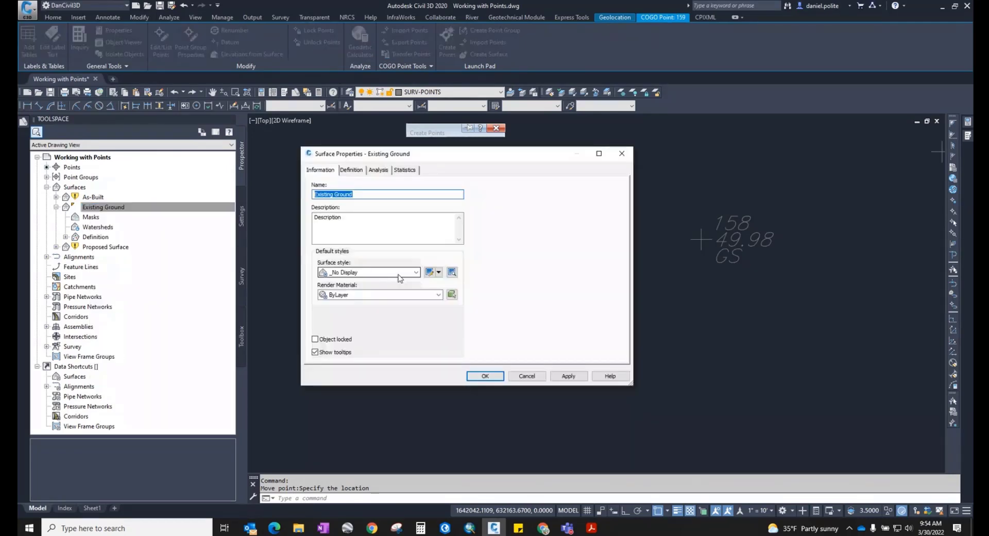
click(400, 273)
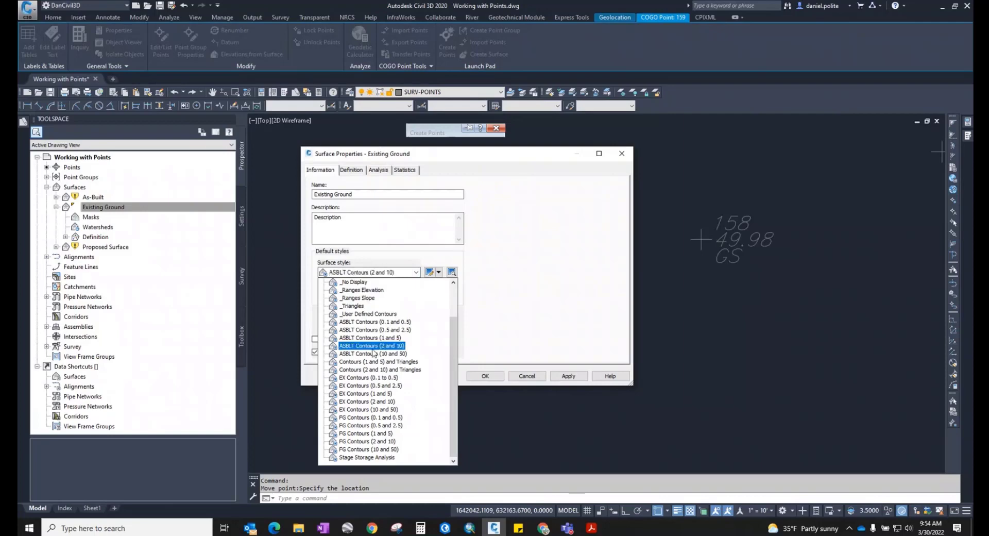
click(367, 394)
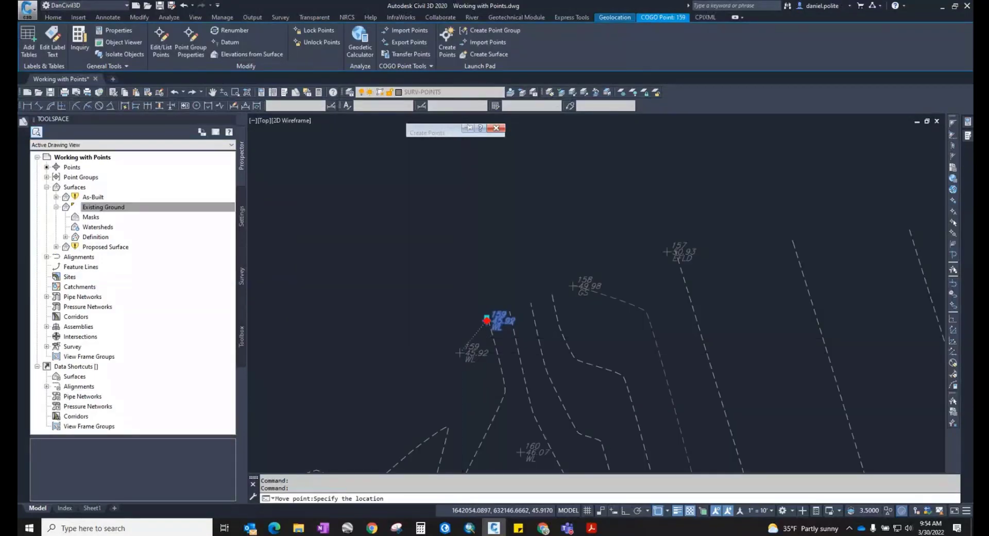
Move point 159 to several new locations near the ends of the contours to test how Existing Ground responds
click(460, 353)
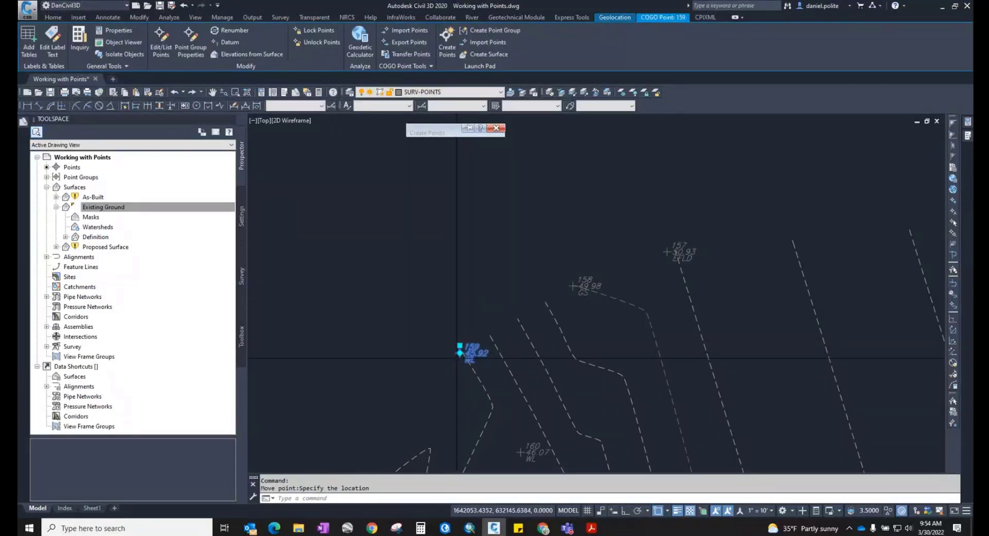
middle_drag(464, 348, 484, 168)
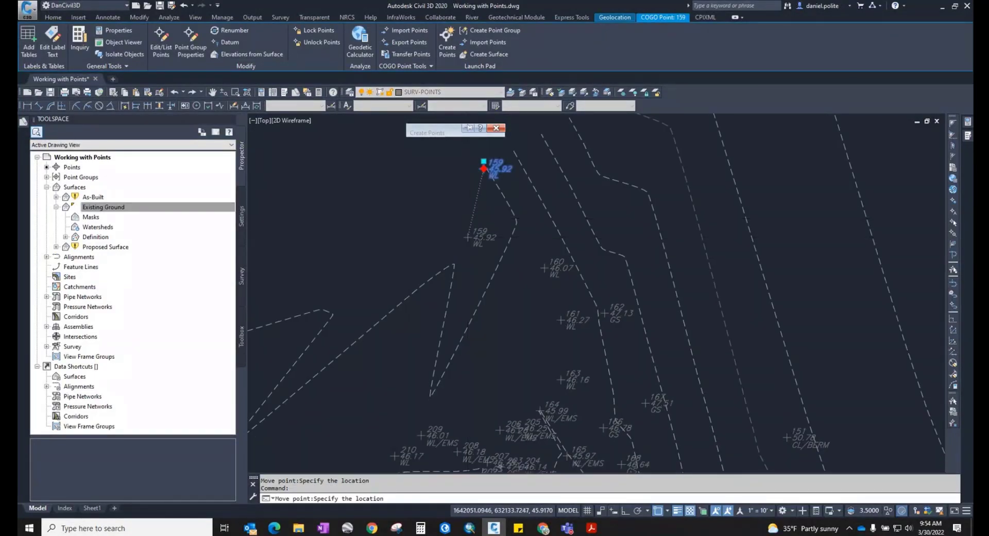
click(471, 230)
scroll(559, 248, down, 4)
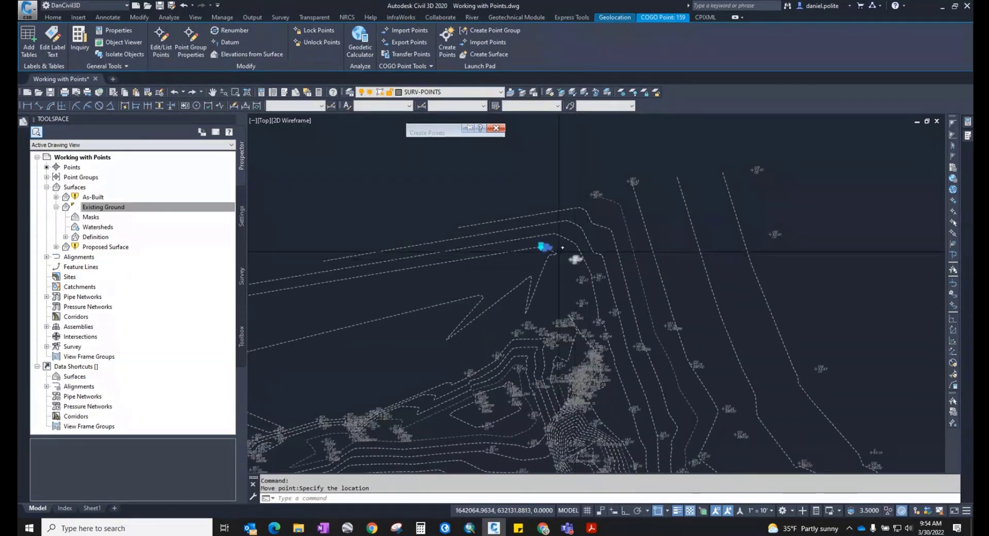
scroll(560, 248, up, 5)
click(502, 249)
click(515, 237)
scroll(536, 157, down, 5)
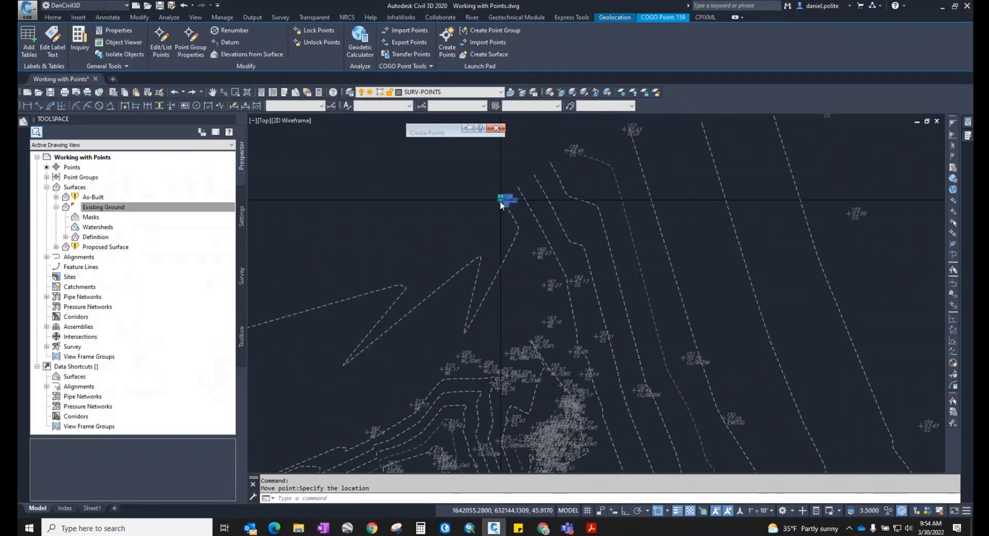
mouse_move(500, 201)
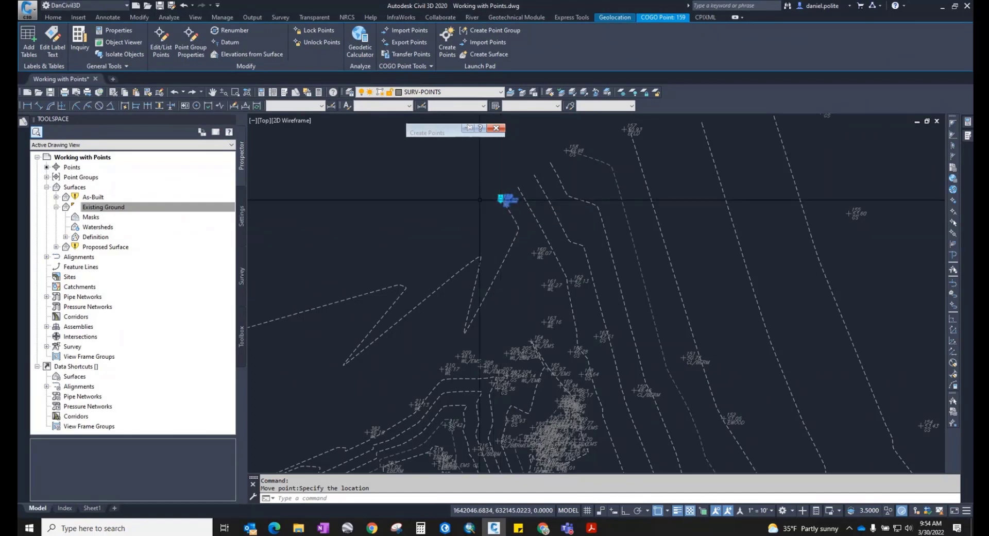
scroll(505, 186, up, 2)
key(Escape)
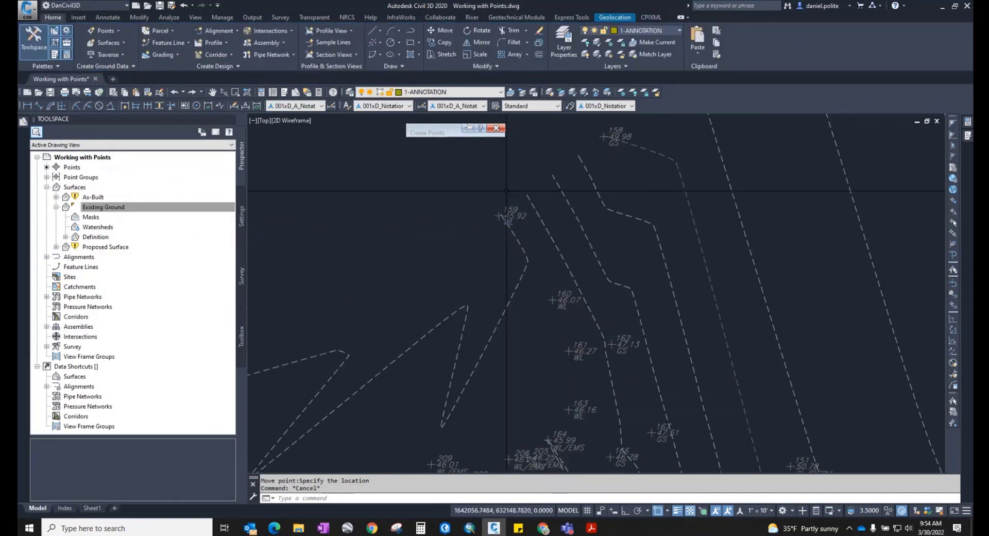
Undo the moves of point 159 and the Existing Ground surface style change
middle_drag(506, 190, 494, 230)
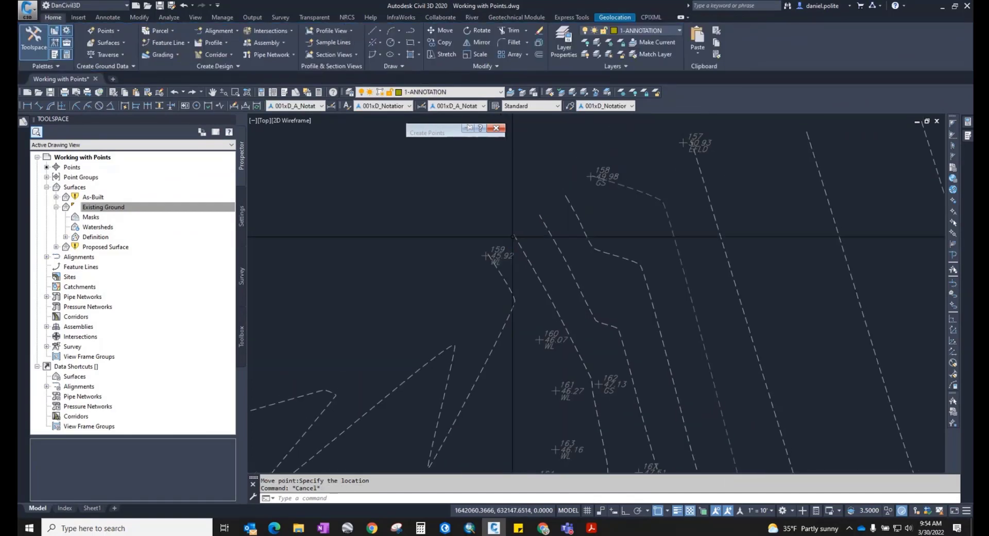
text(u)
key(Return)
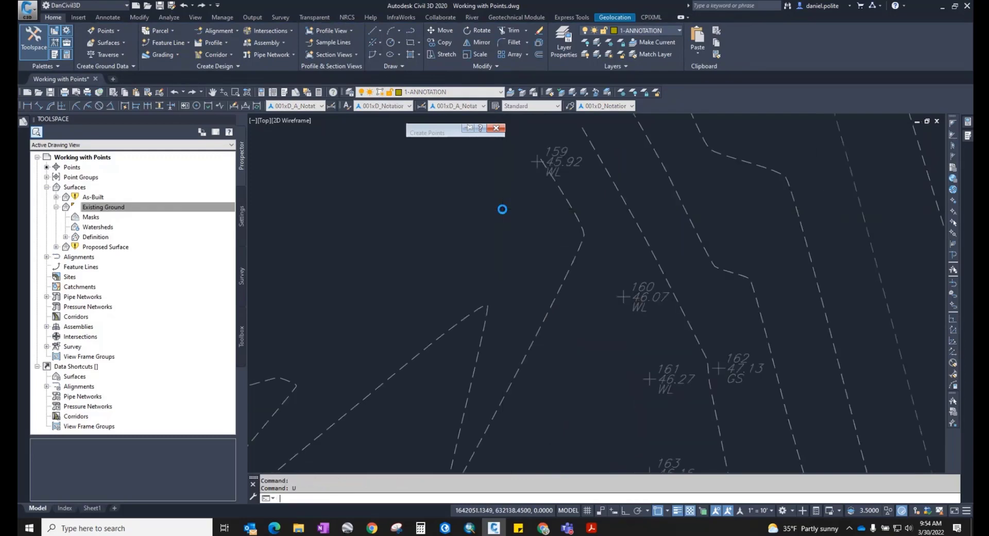
text(uu)
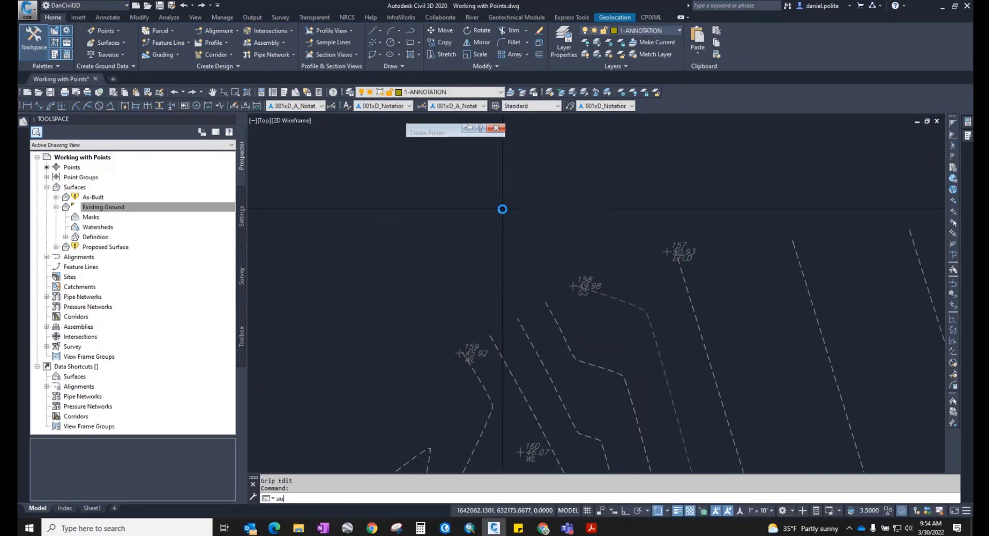
key(Return)
text(u)
key(Return)
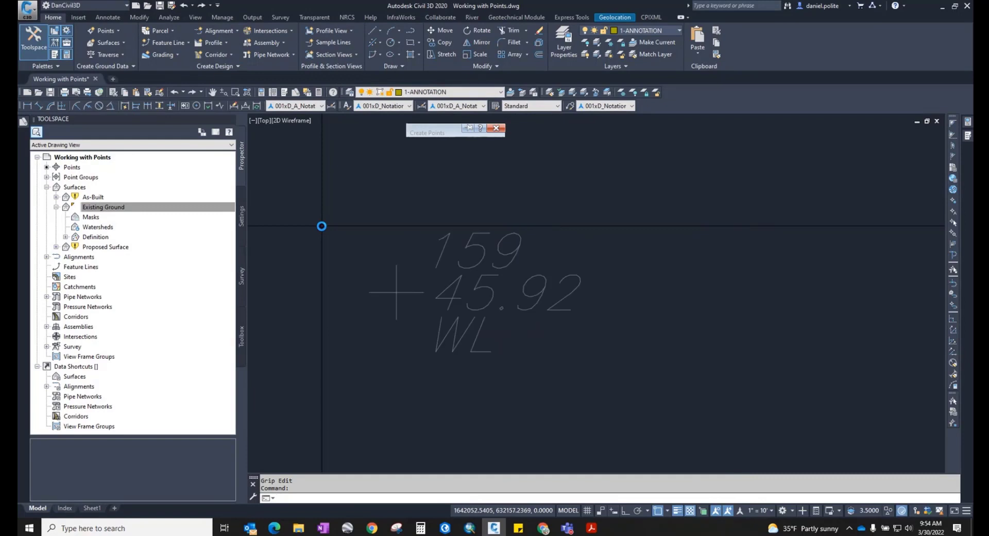
text(u)
key(Return)
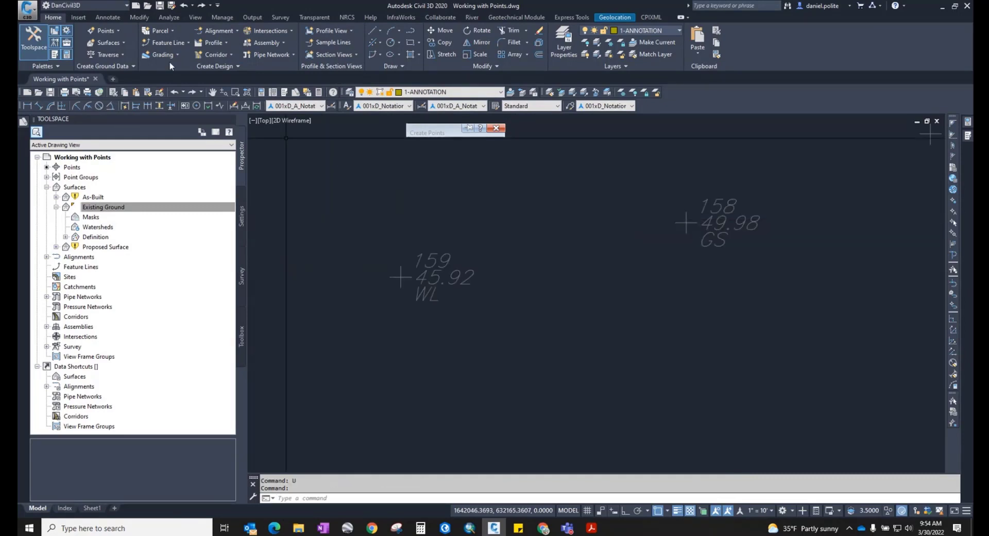
Collapse the surfaces and lock all the points in the drawing
click(46, 186)
click(71, 167)
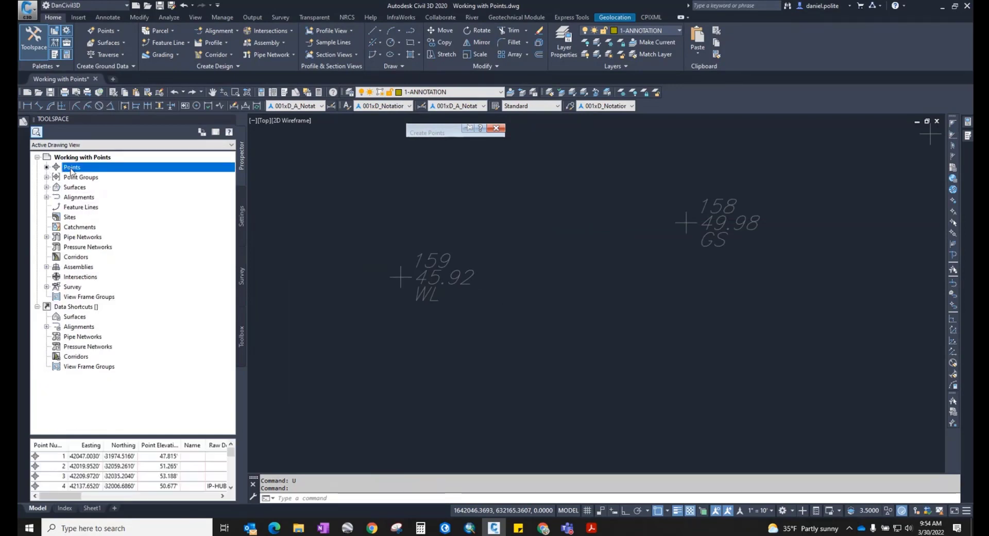
right_click(71, 168)
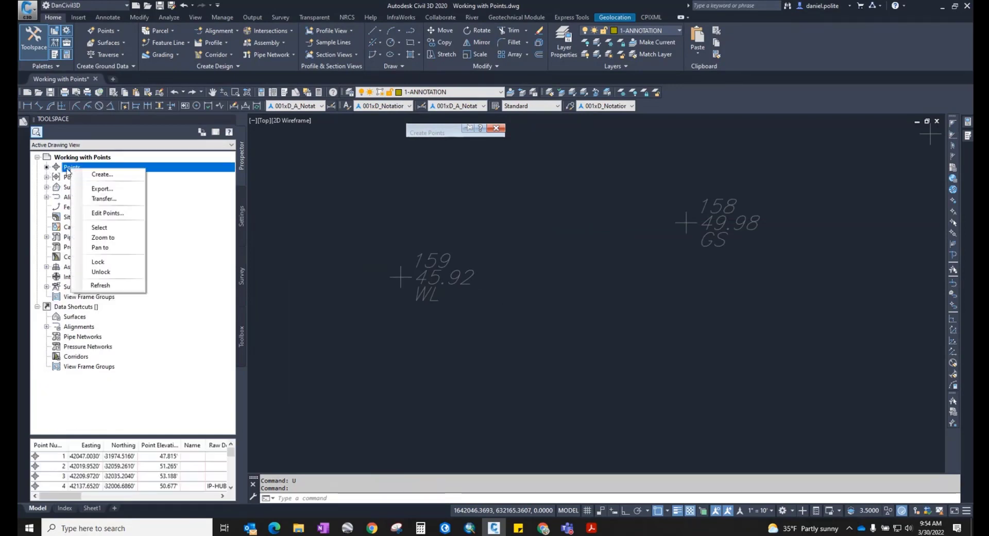
click(125, 264)
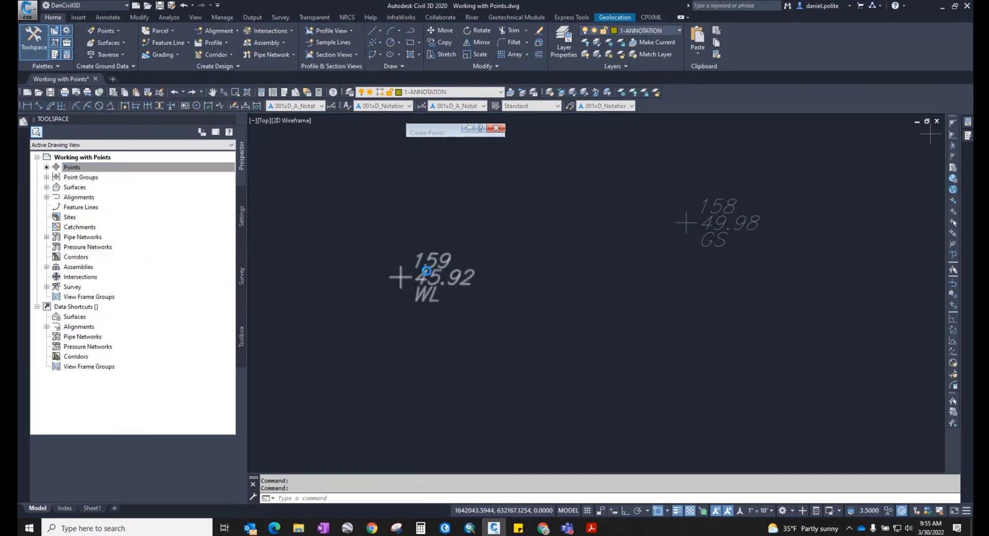
Select the locked point 159 and try to move it with its marker grip
click(410, 277)
click(401, 269)
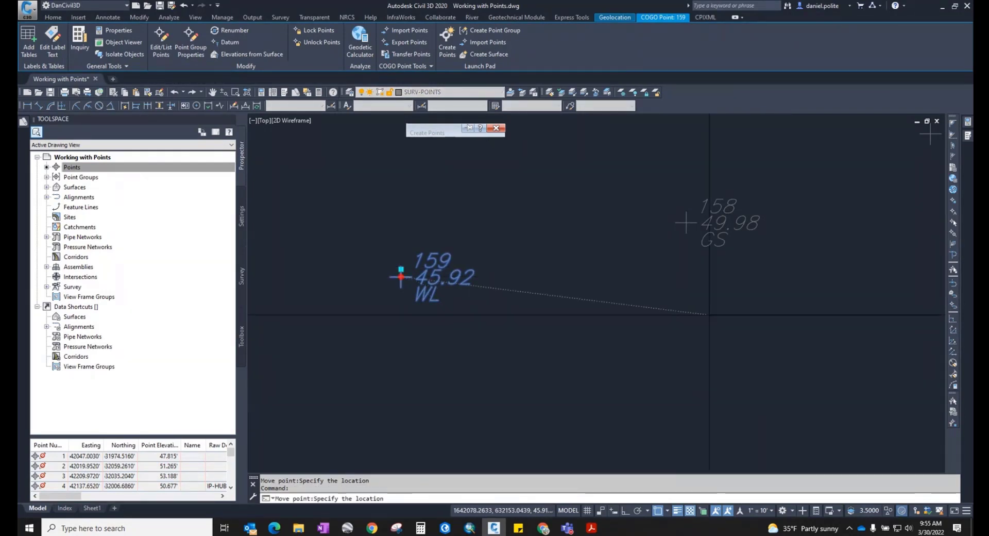
key(Escape)
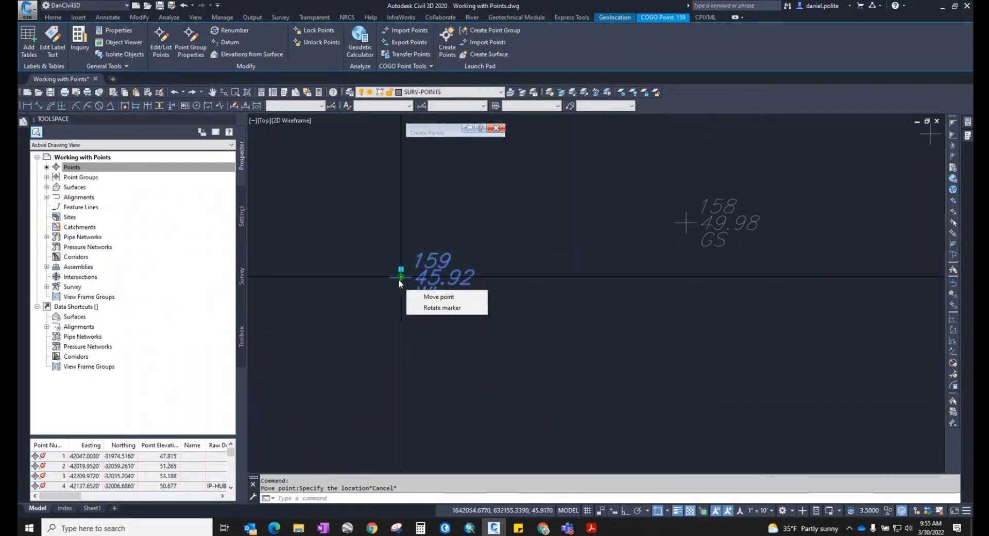
click(401, 277)
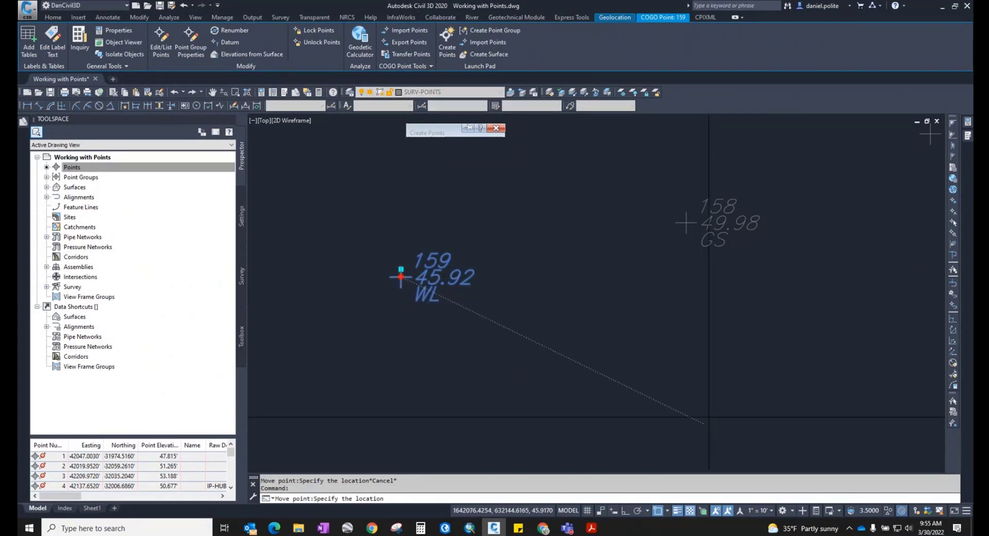
click(396, 276)
scroll(573, 297, down, 5)
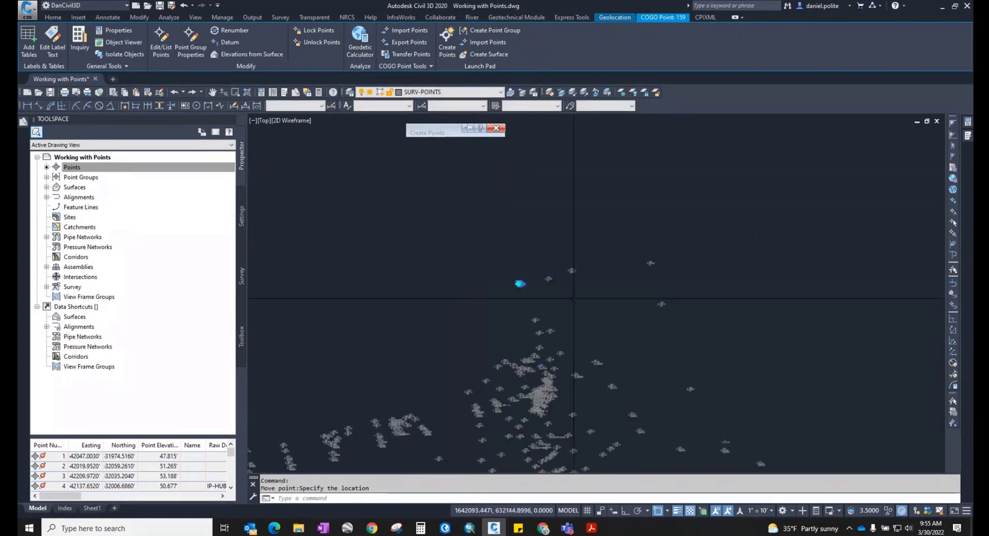
scroll(573, 298, down, 4)
key(Escape)
Select points 3, 102, 103 and 104 at the eastern edge of the survey and try to move point 103
click(671, 400)
click(628, 339)
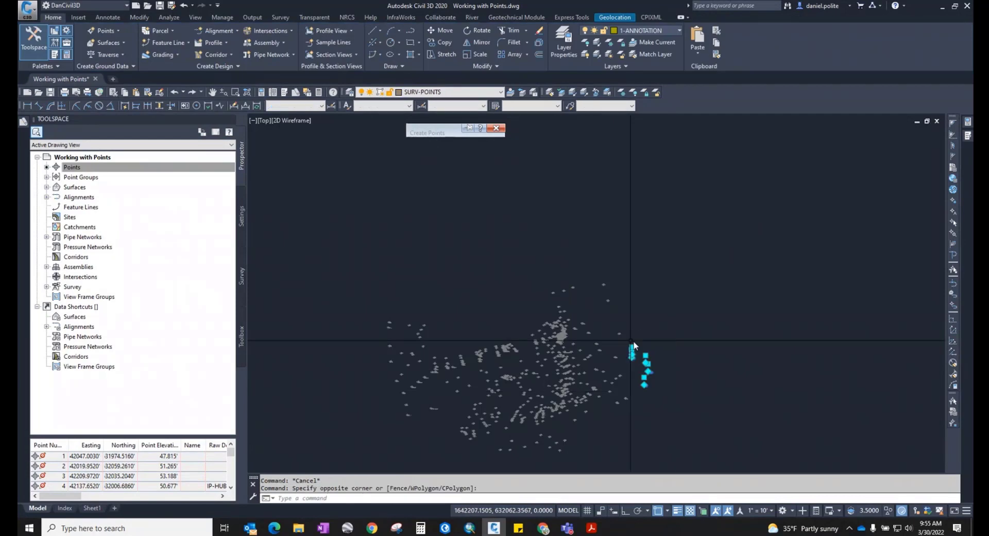
scroll(644, 363, up, 8)
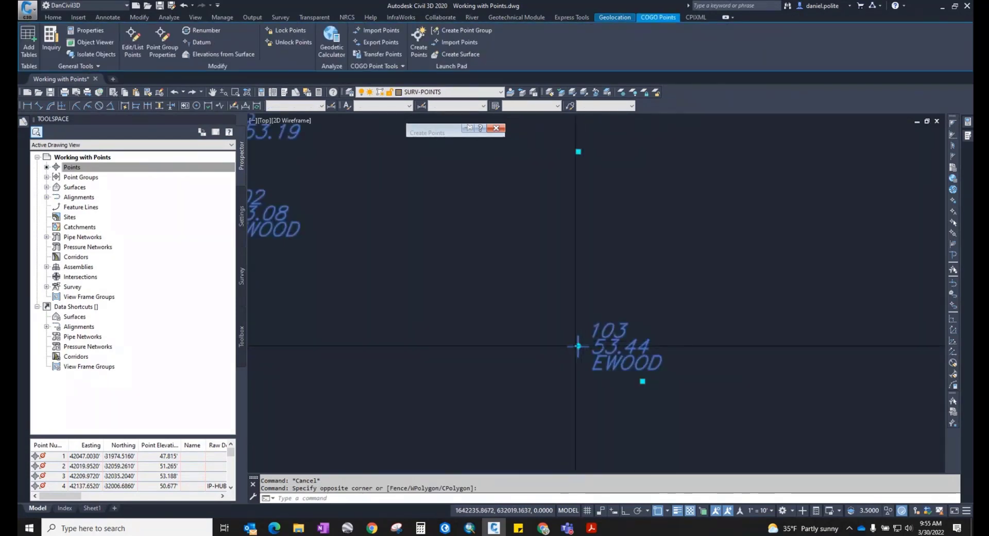
click(578, 346)
scroll(578, 346, down, 4)
click(671, 277)
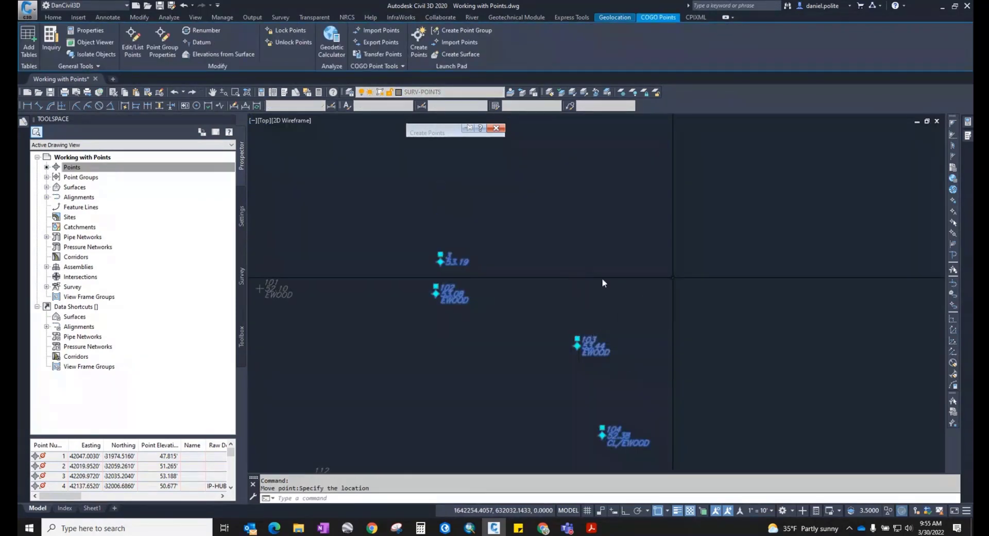
scroll(555, 277, down, 6)
key(Escape)
key(Escape)
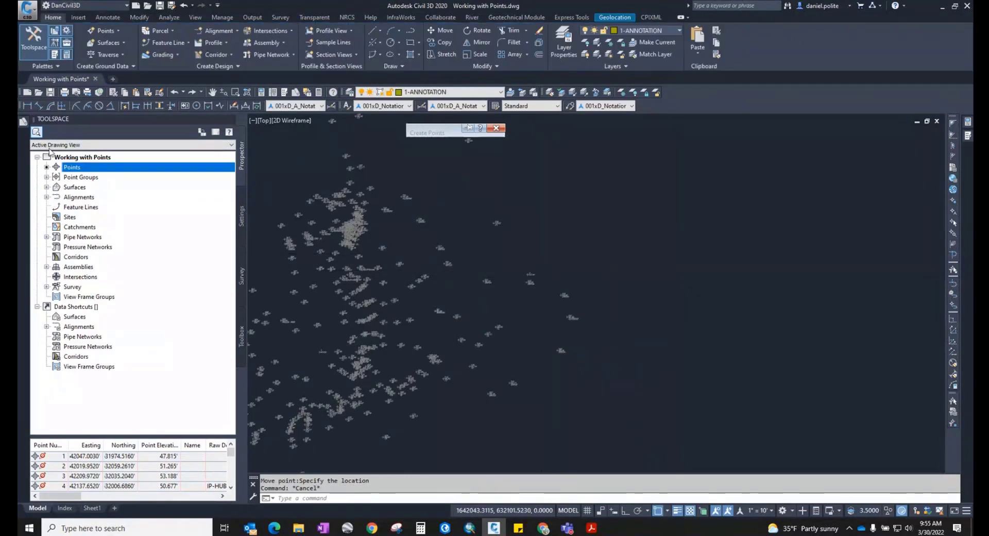
Unlock all the points in the drawing and zoom to their full extent
click(46, 176)
click(47, 177)
right_click(66, 167)
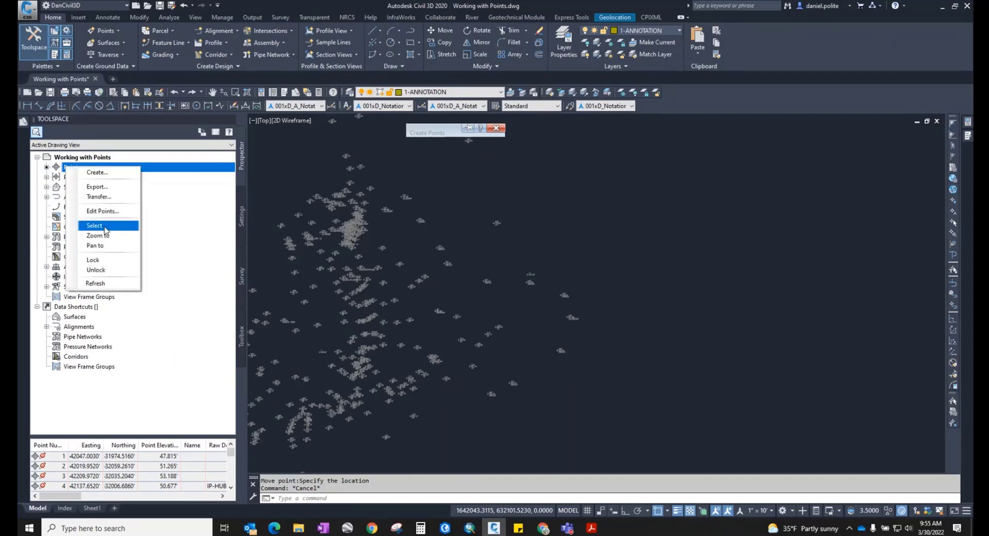
click(103, 271)
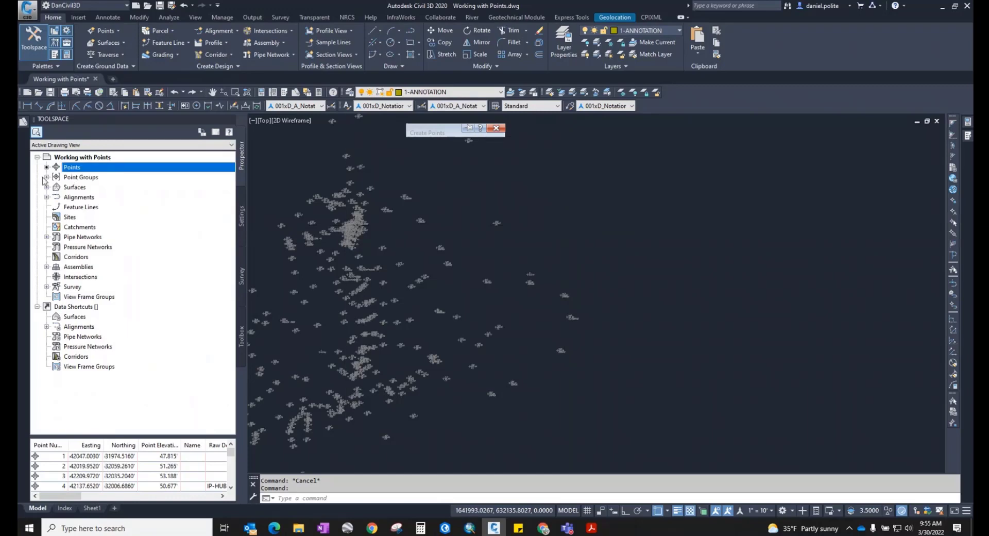
right_click(78, 168)
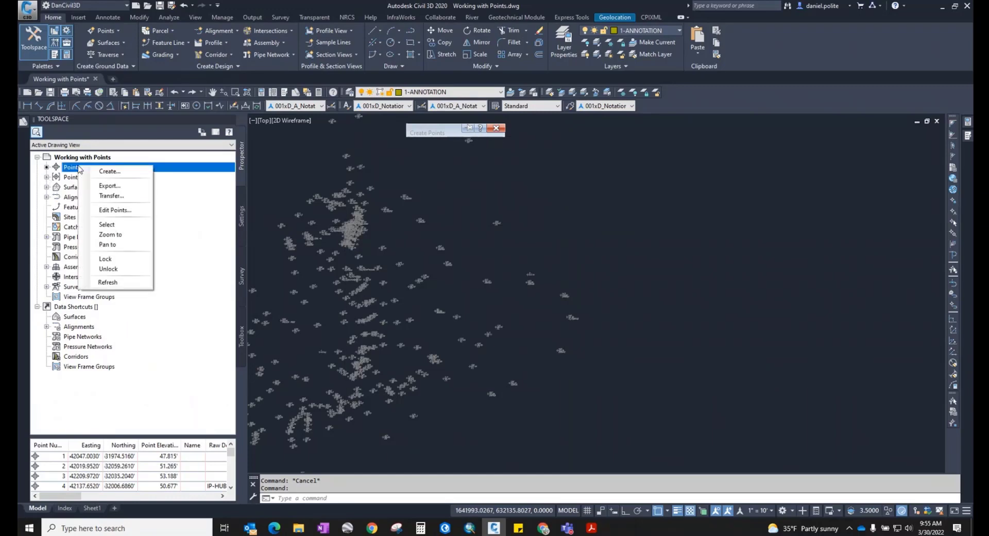
click(118, 235)
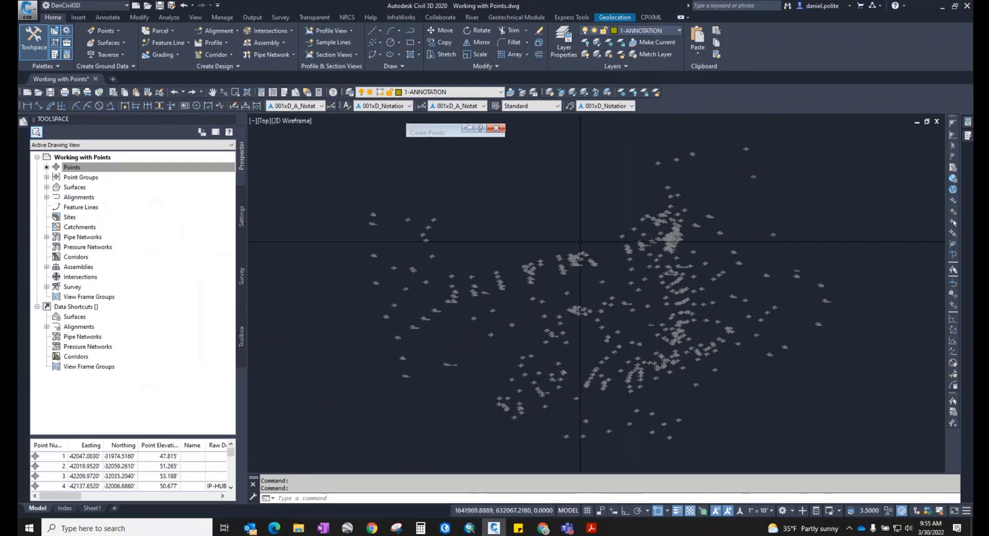
Zoom to survey point 1 with the Zoom to Point transparent command
click(303, 17)
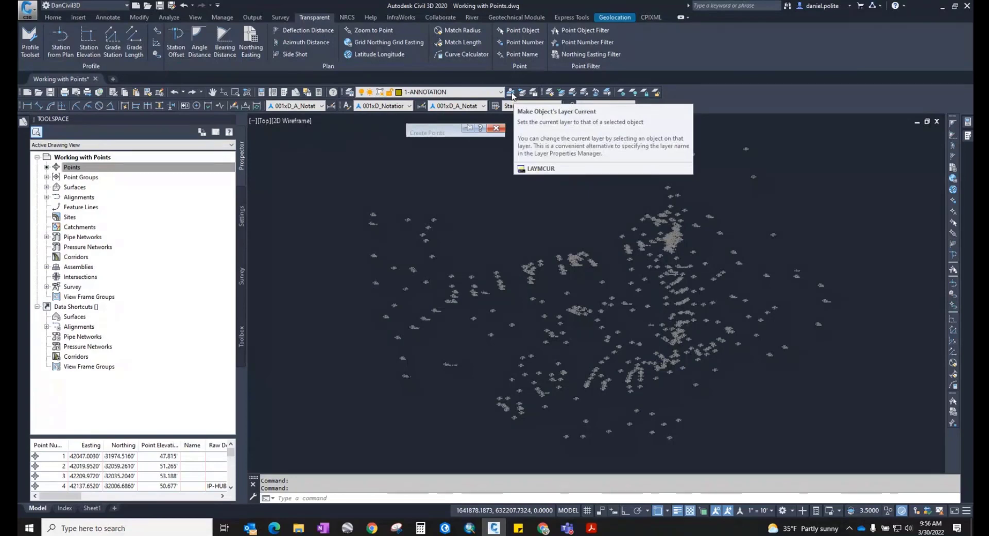
click(386, 30)
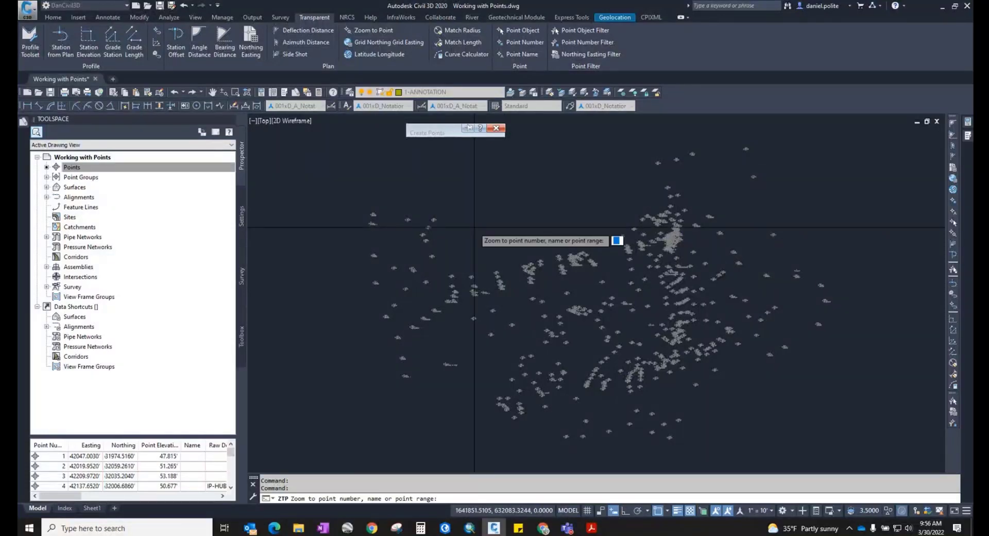
text(1)
key(Return)
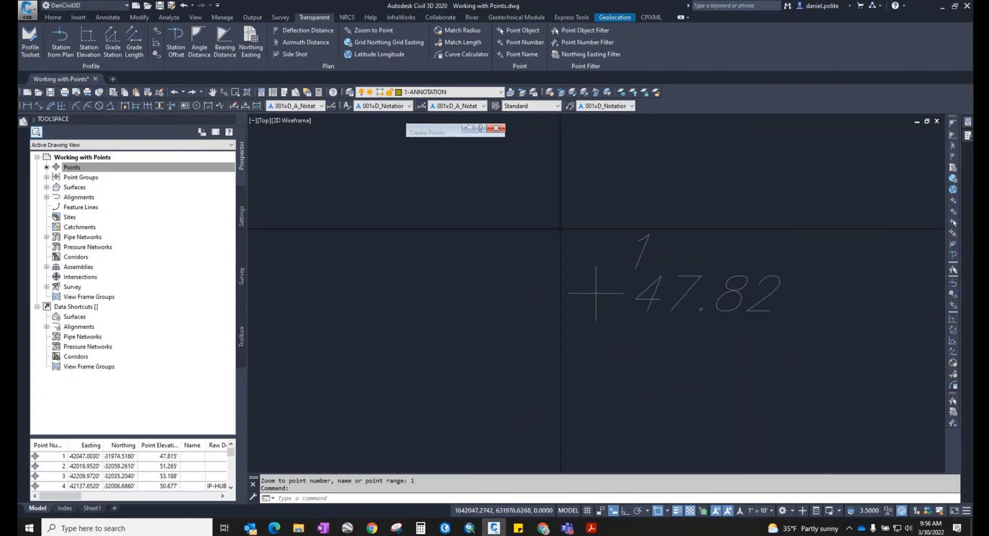
Zoom to survey point 100 and look over its label and surroundings
click(384, 29)
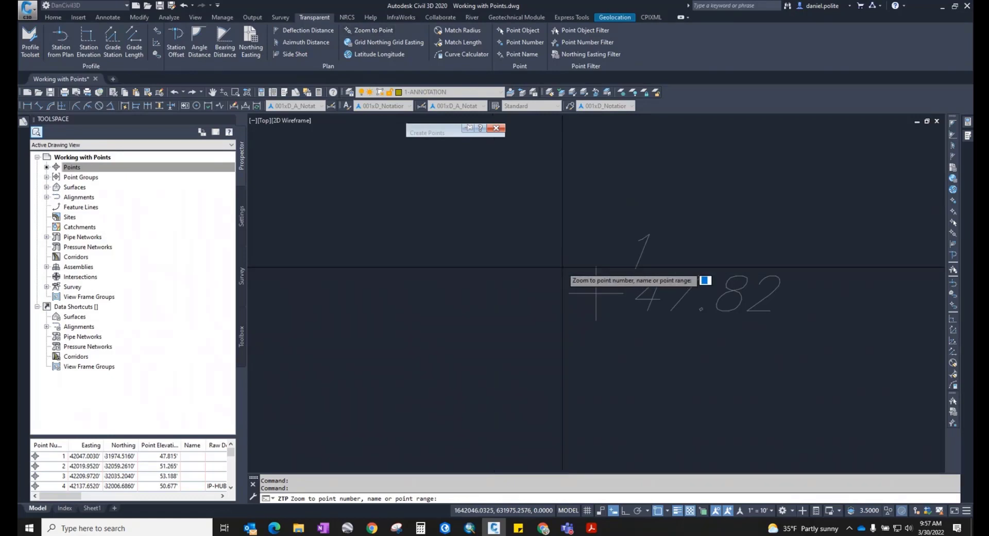
text(10)
key(Return)
text(100)
key(Return)
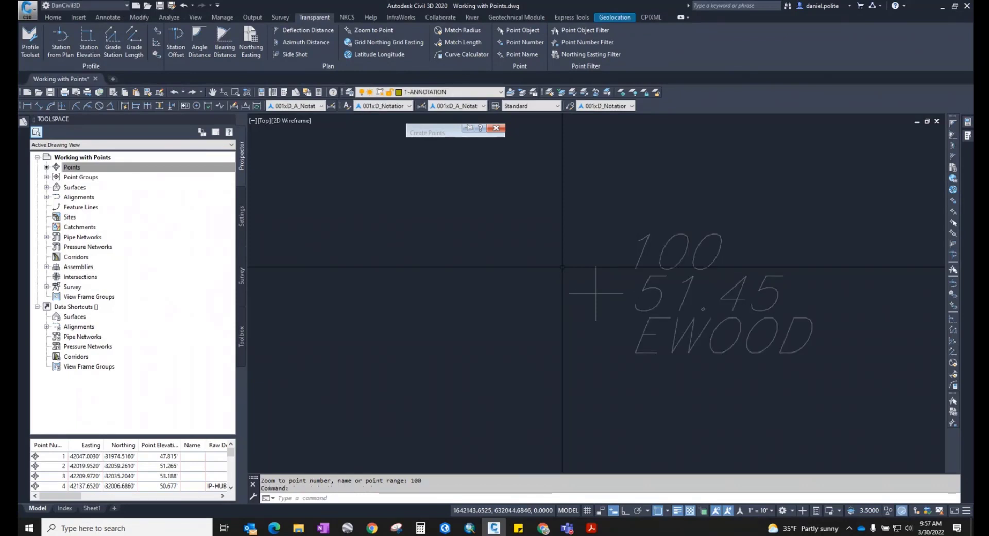
scroll(562, 266, down, 3)
scroll(683, 293, up, 3)
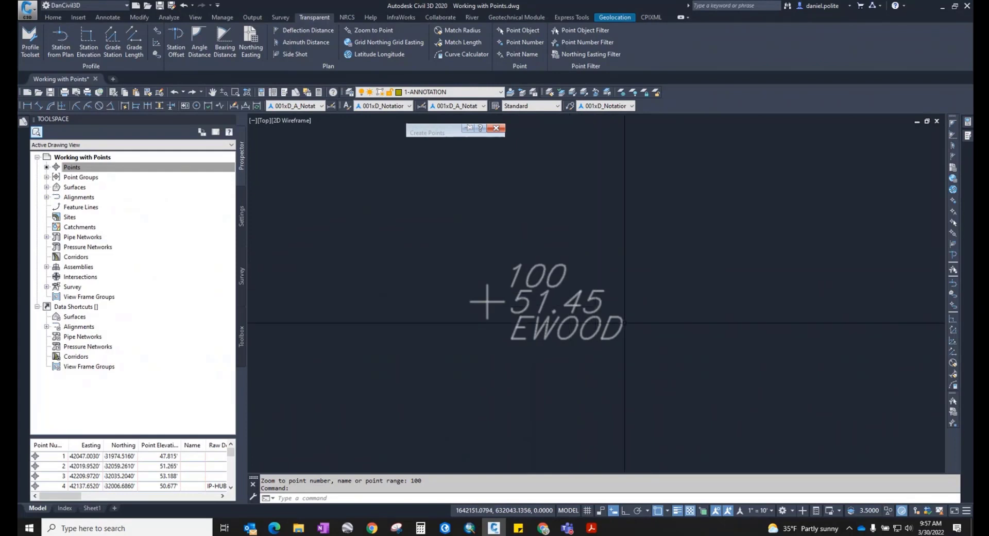
scroll(624, 323, down, 2)
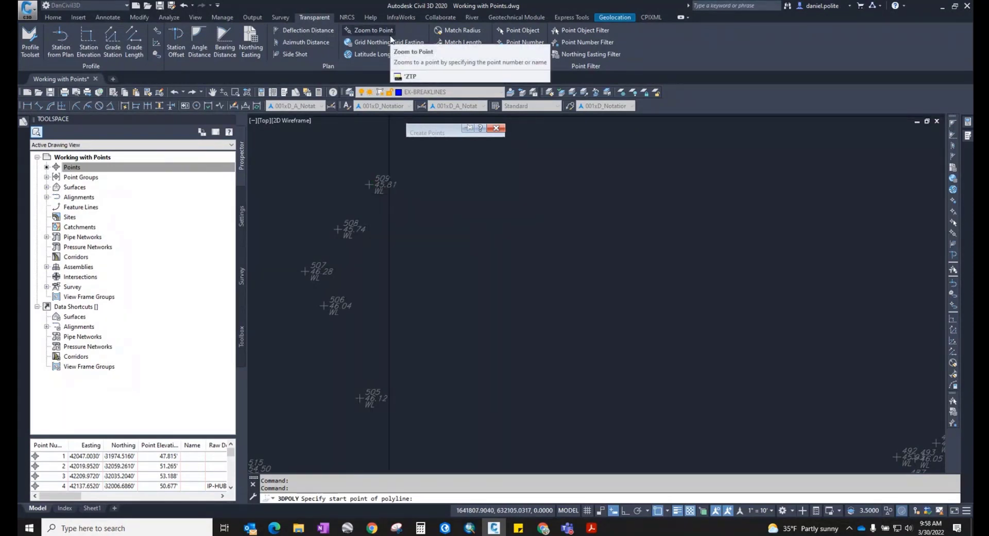
Start the 3D polyline on layer EX-BREAKLINES through WL points 509, 508, 507, 506 and 505, picking them as point objects
click(525, 32)
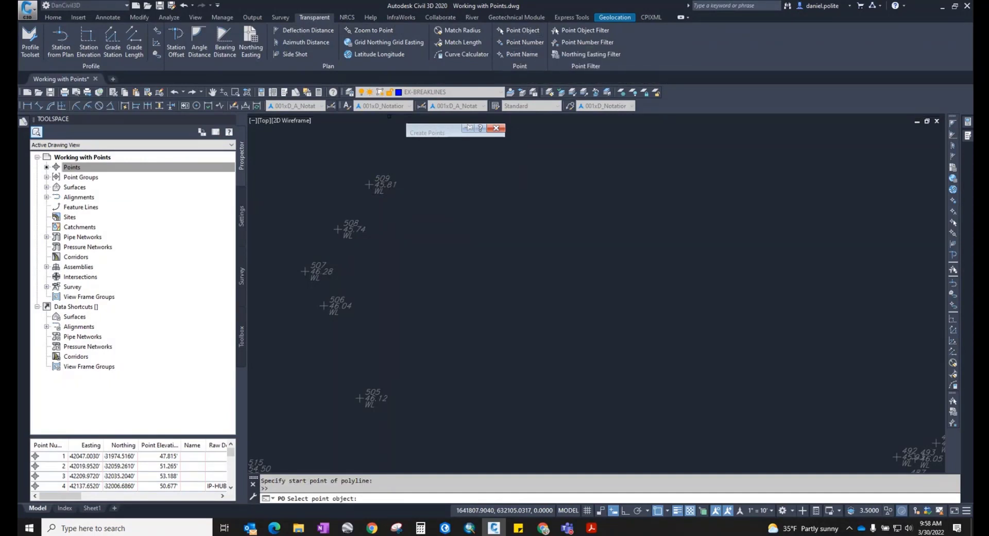
click(380, 185)
click(349, 230)
click(317, 272)
click(341, 319)
click(362, 397)
scroll(420, 388, down, 2)
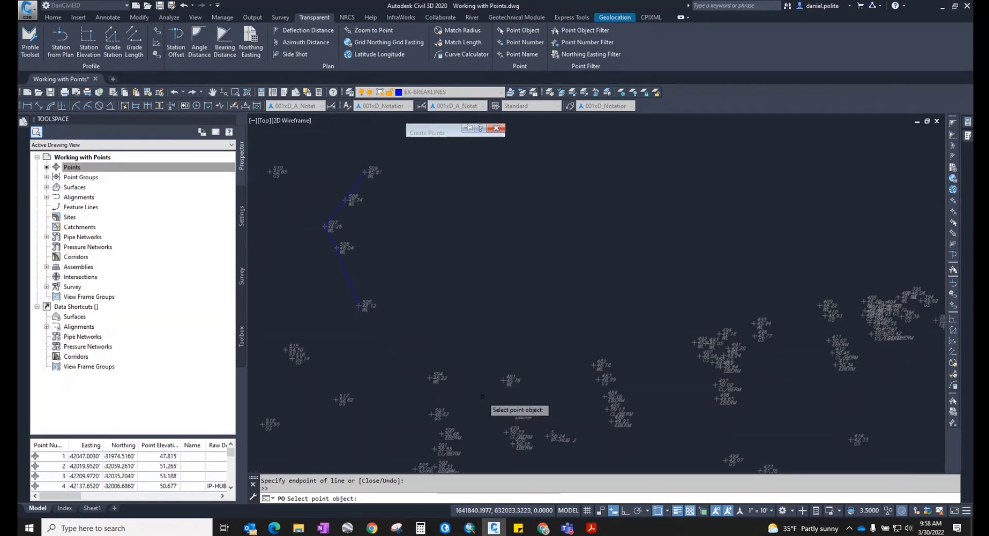
Continue the 3D polyline eastward through WL points 504, 481, 482, 492, 493 and 494
click(436, 381)
click(505, 382)
click(598, 368)
scroll(699, 343, up, 4)
click(699, 342)
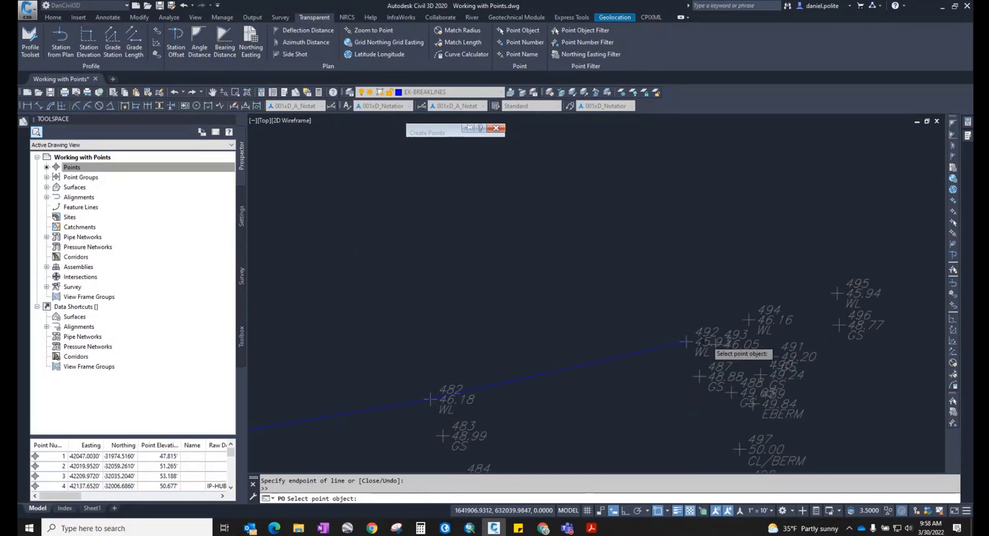
middle_drag(712, 335, 585, 332)
scroll(650, 295, up, 2)
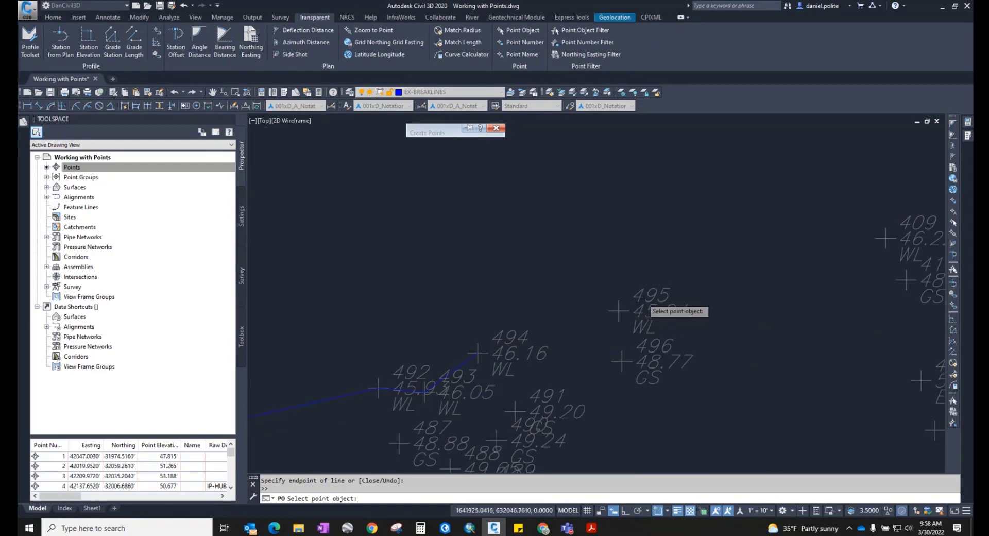
Extend the 3D polyline through WL points 495, 409 and 408 and end it there
click(653, 293)
click(647, 299)
scroll(701, 322, down, 2)
middle_drag(704, 322, 571, 349)
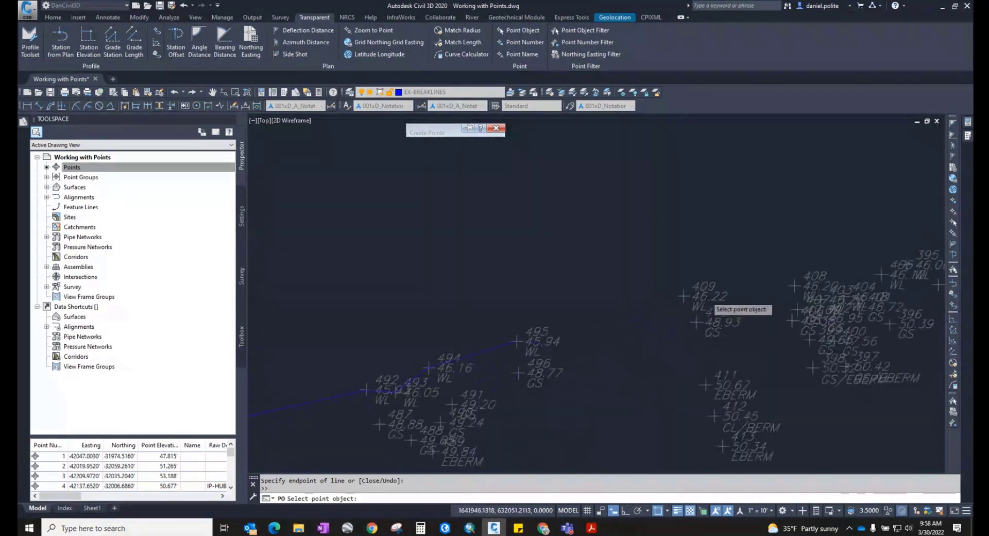
click(710, 295)
middle_drag(800, 278, 622, 312)
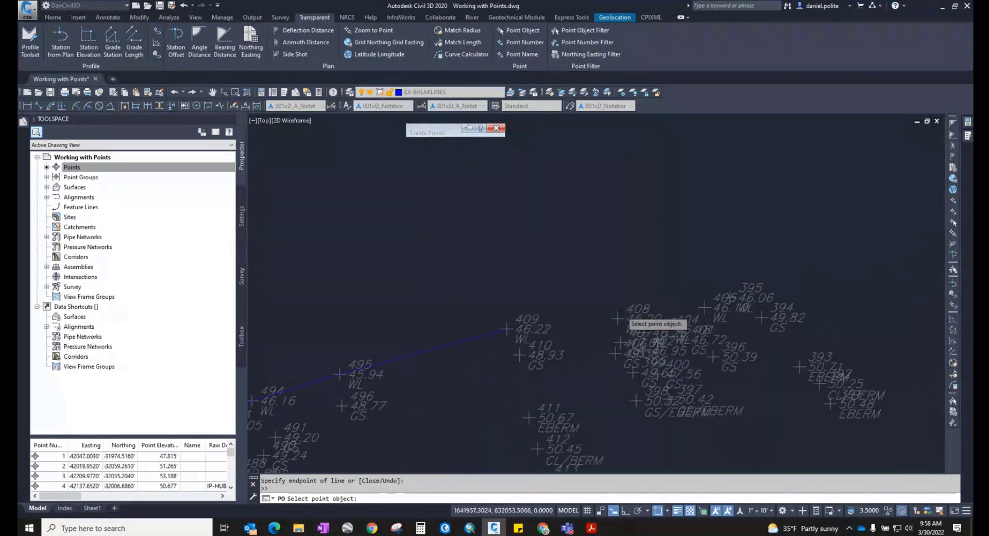
scroll(623, 312, up, 2)
click(633, 310)
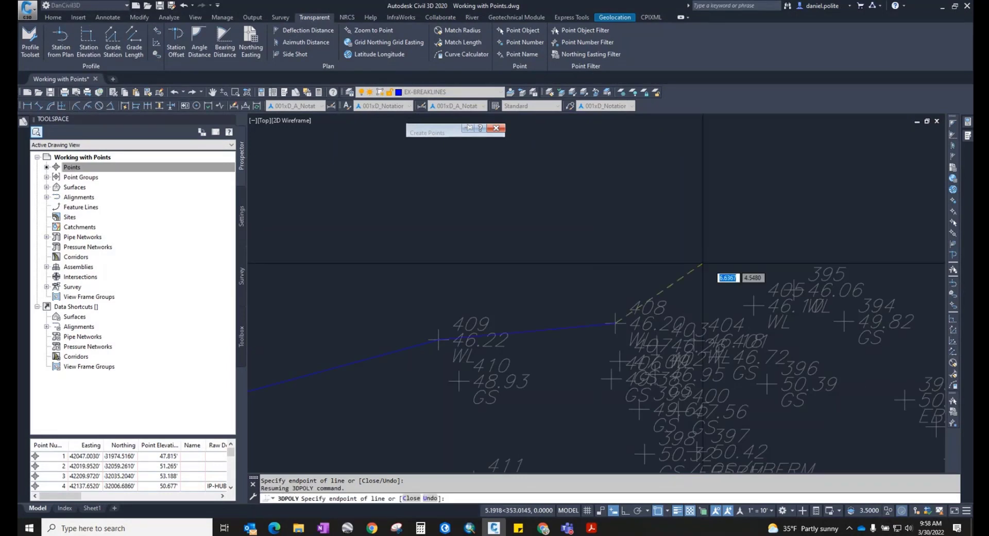
scroll(714, 268, down, 2)
key(Escape)
scroll(713, 268, down, 3)
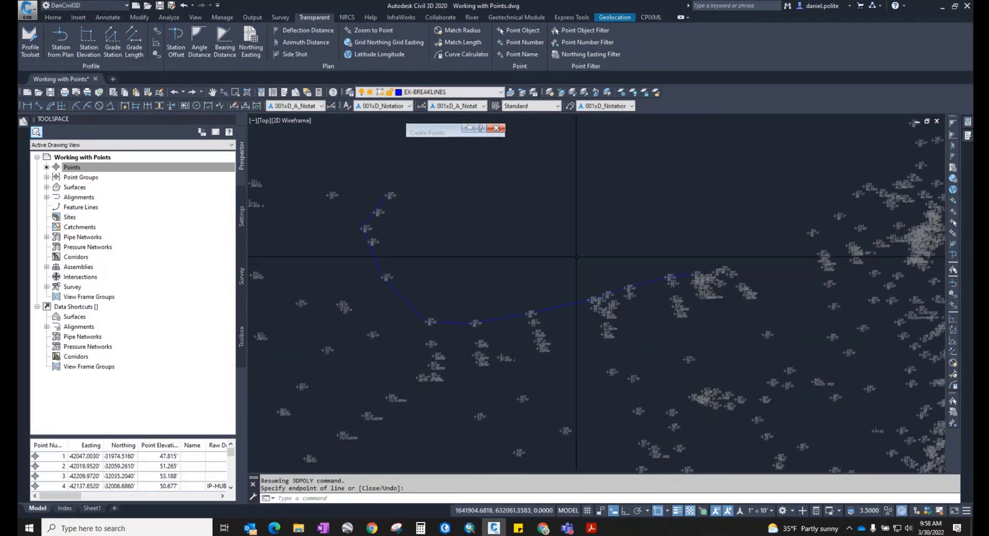
middle_drag(418, 209, 395, 239)
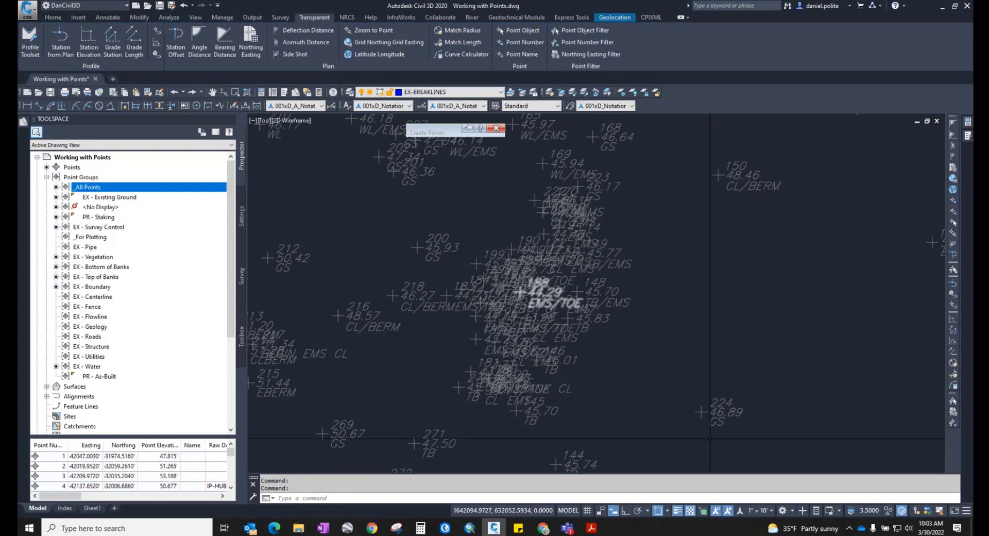
Set the drawing's annotation scale to 1" = 5' and look closer at point 200 beside the crowded labels
click(759, 511)
click(754, 252)
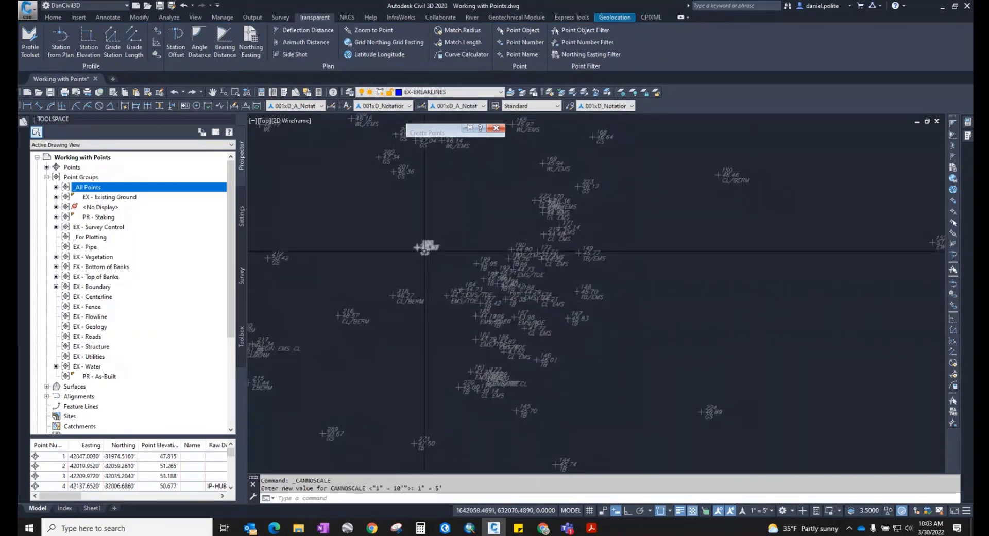
scroll(425, 247, up, 4)
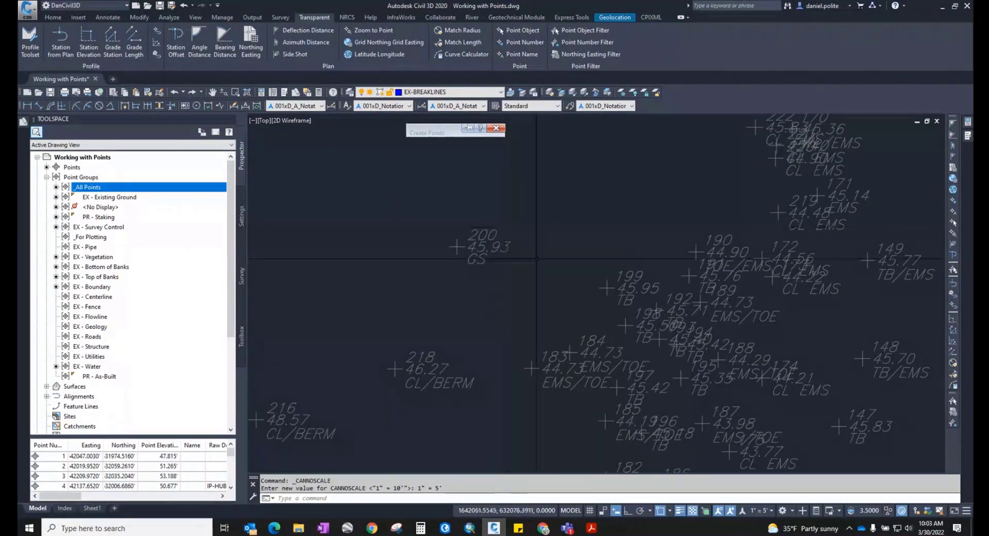
click(499, 220)
key(Return)
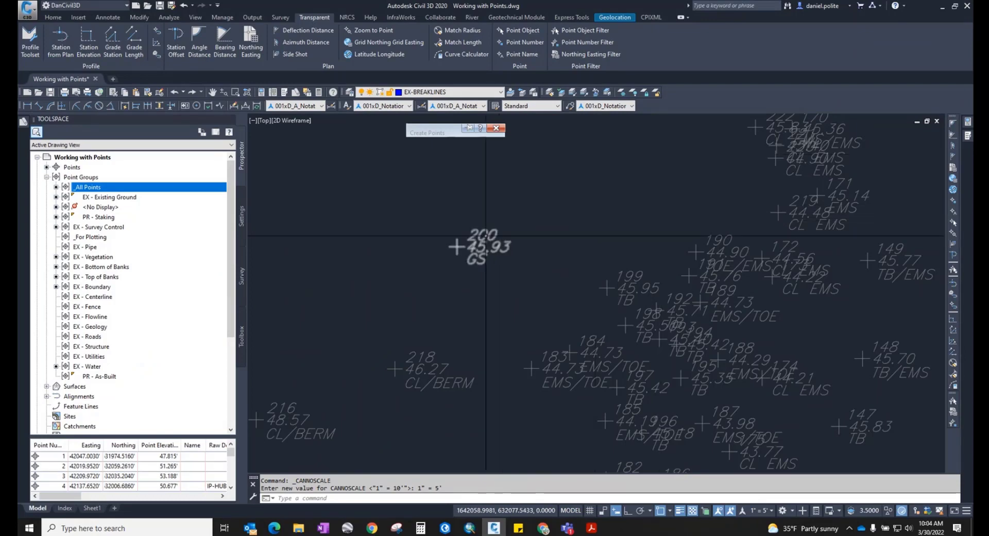
middle_drag(486, 236, 543, 243)
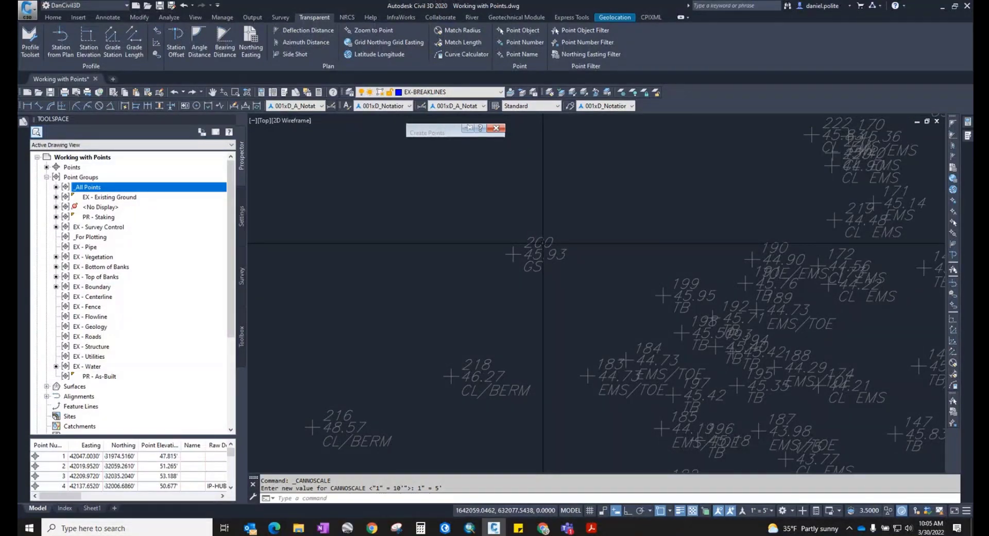
click(543, 243)
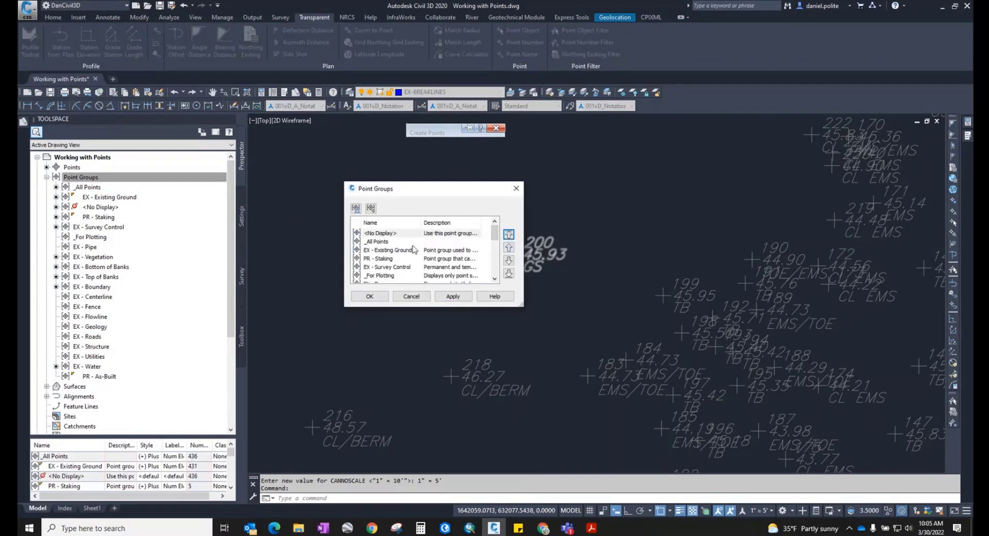
Move the PR - Staking point group to the top of the point group display order, above <No Display>
click(389, 259)
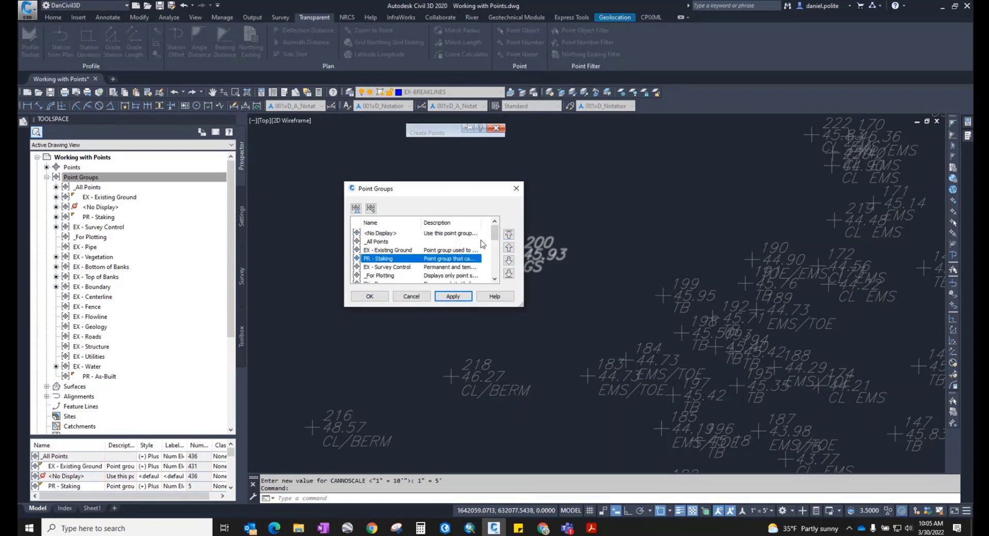
click(509, 234)
click(407, 293)
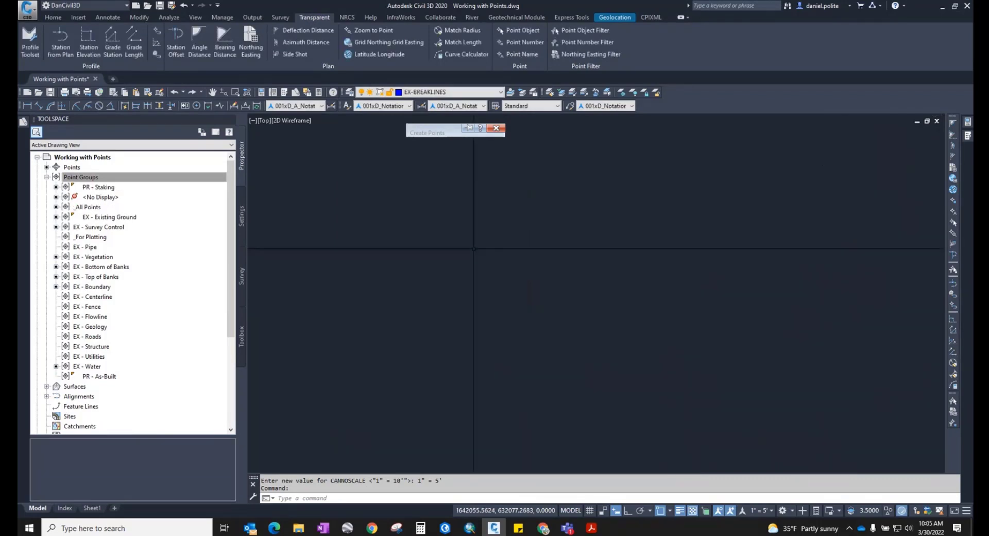
scroll(536, 278, up, 3)
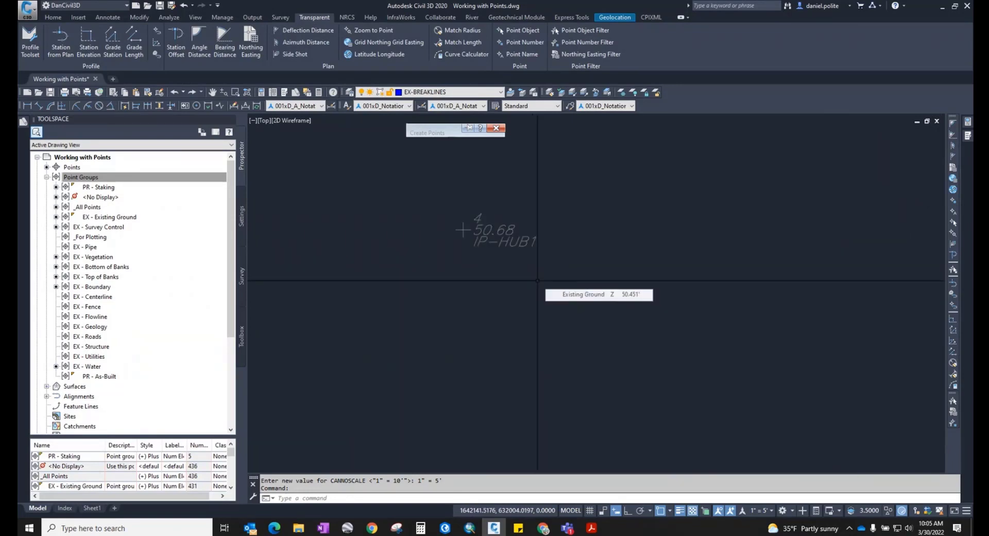
Change the PR - Staking point group's label style to North East Name Elev Desc
click(506, 232)
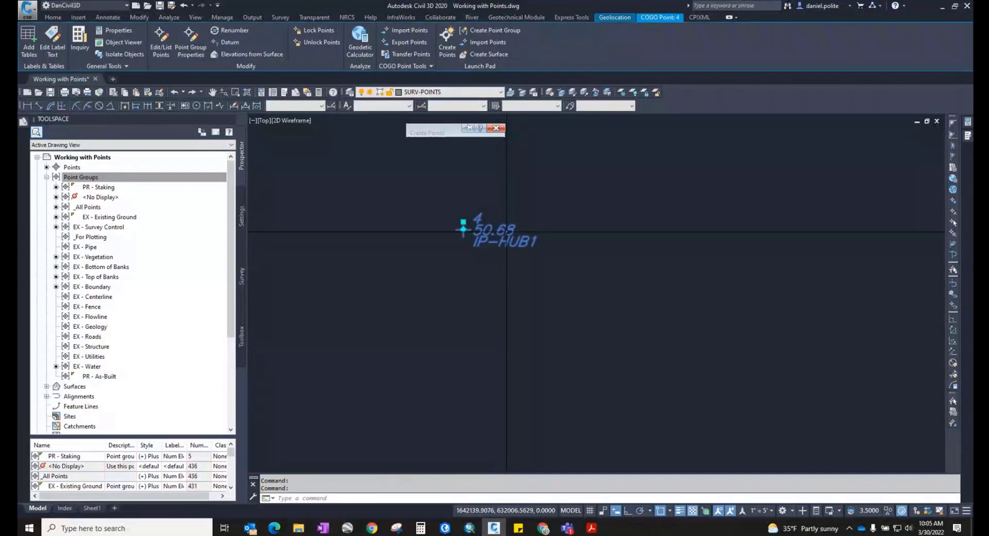
click(121, 188)
right_click(110, 189)
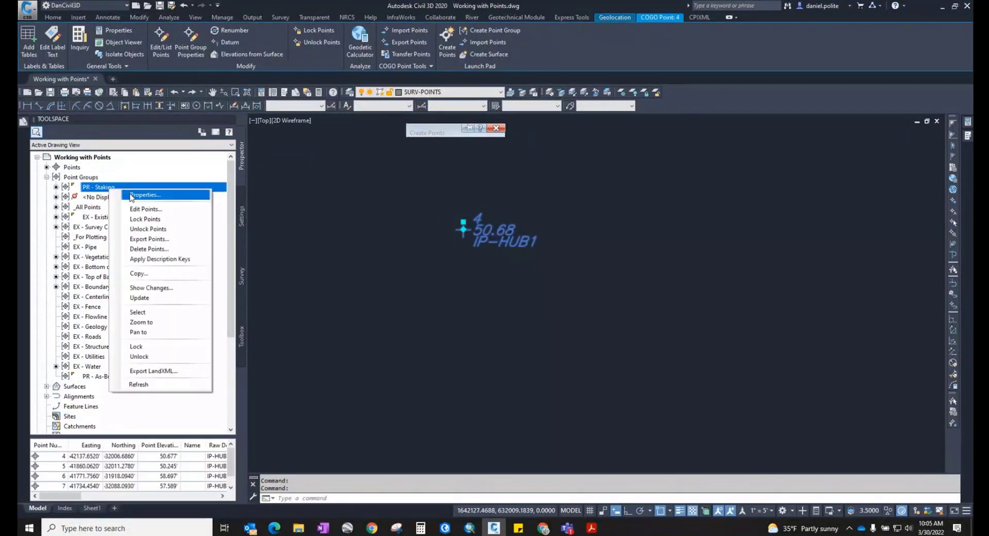
click(132, 195)
click(384, 274)
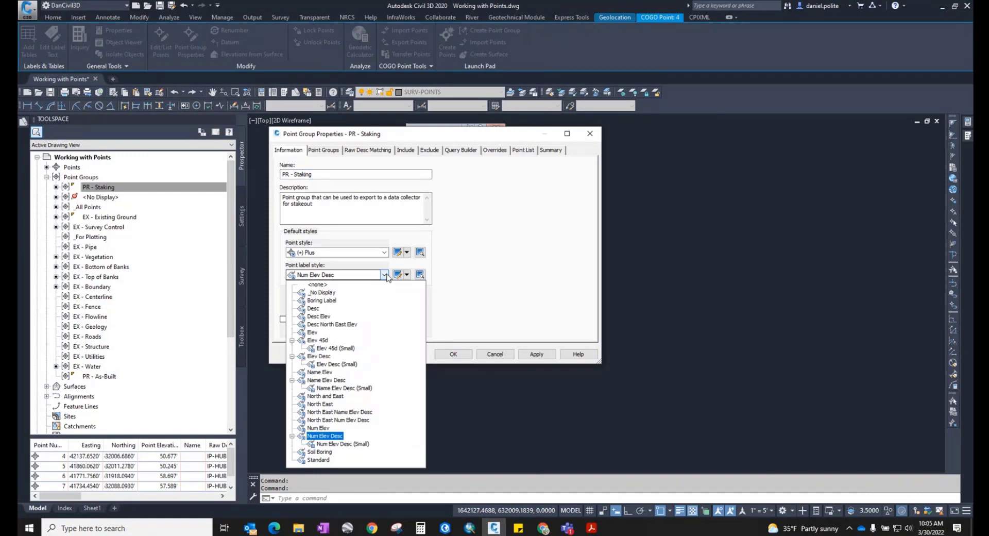
click(341, 412)
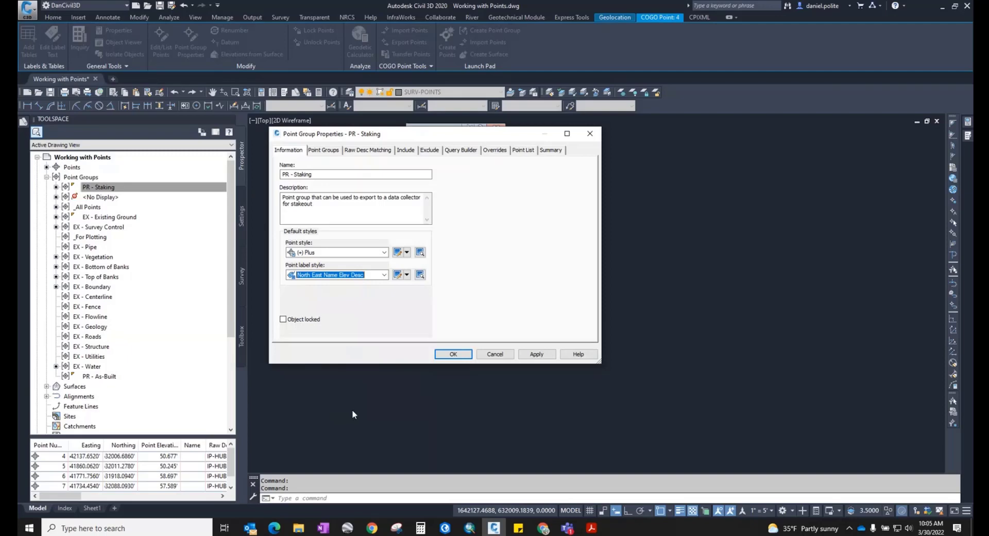
key(Return)
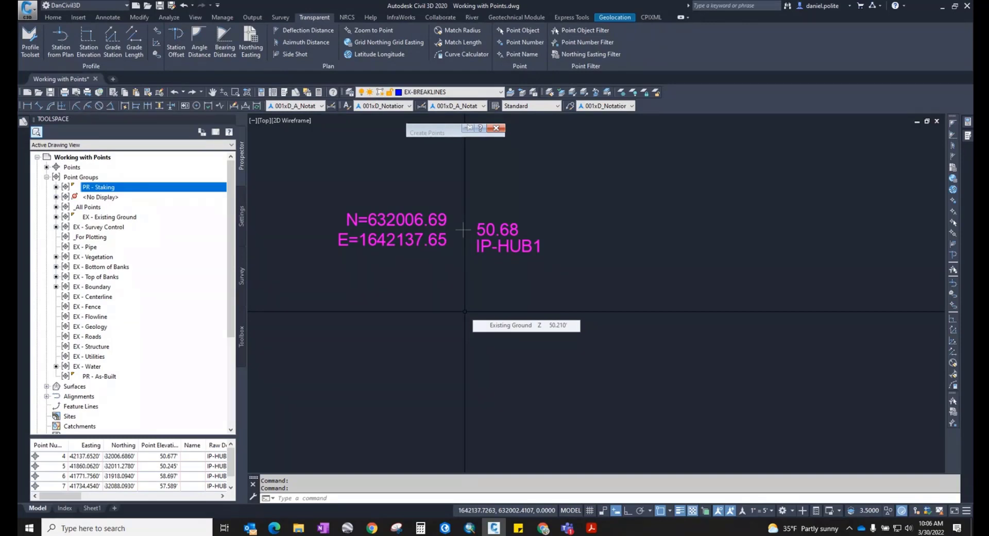
Examine the coordinate labels of the staking points across the site and the order of the point groups
scroll(479, 259, down, 7)
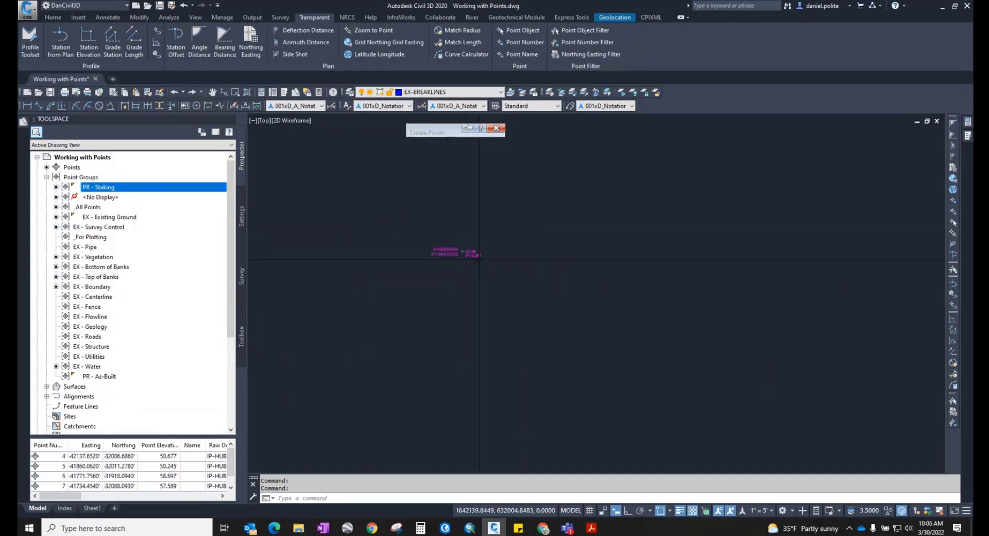
scroll(476, 263, up, 5)
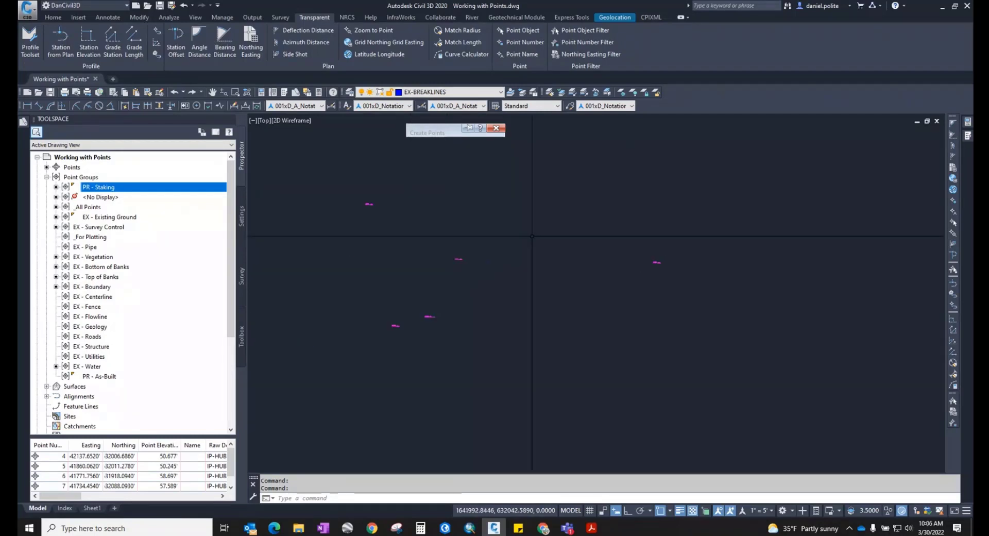
scroll(395, 241, up, 8)
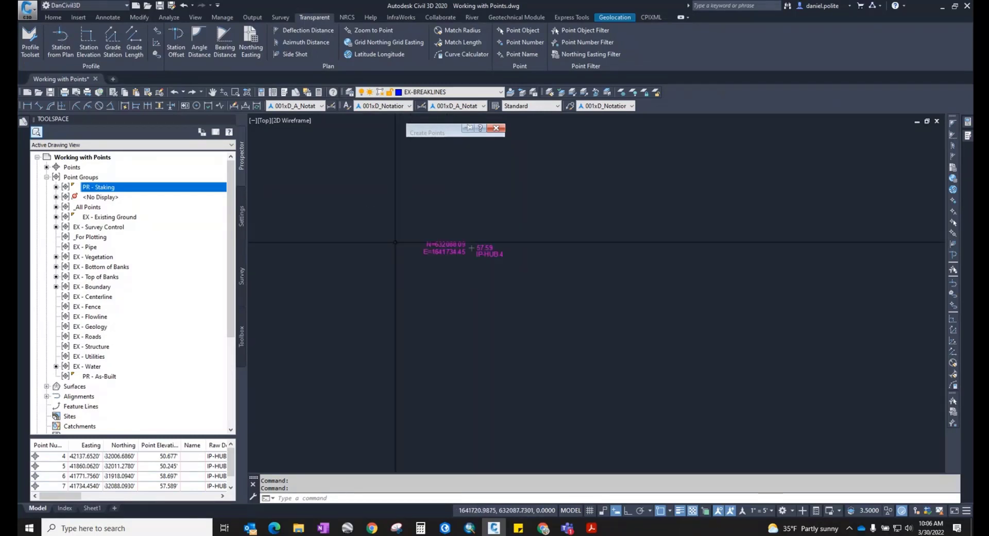
scroll(485, 242, down, 3)
scroll(487, 242, up, 3)
scroll(489, 241, up, 3)
scroll(487, 242, down, 7)
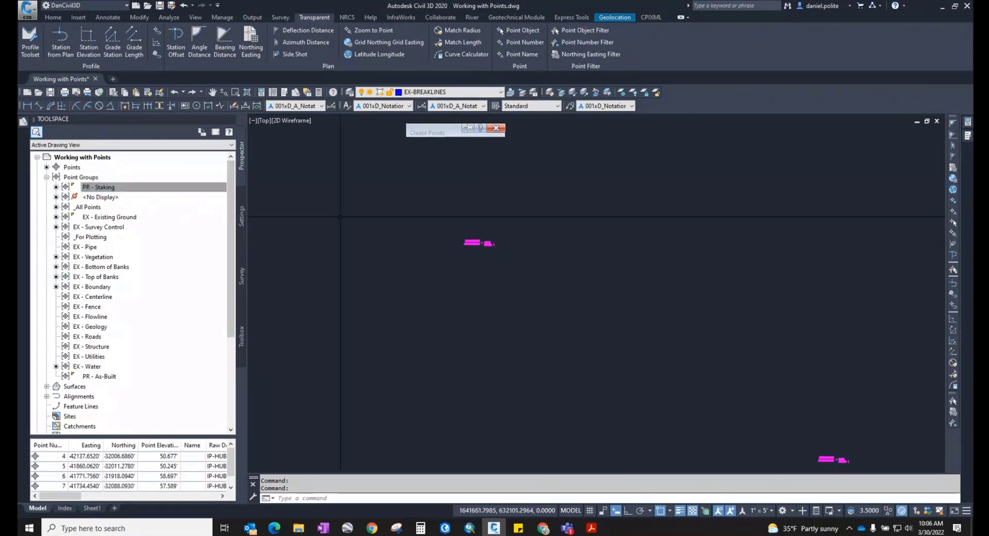
scroll(531, 297, down, 3)
middle_drag(590, 335, 521, 243)
scroll(521, 244, down, 6)
middle_drag(601, 281, 546, 289)
click(164, 189)
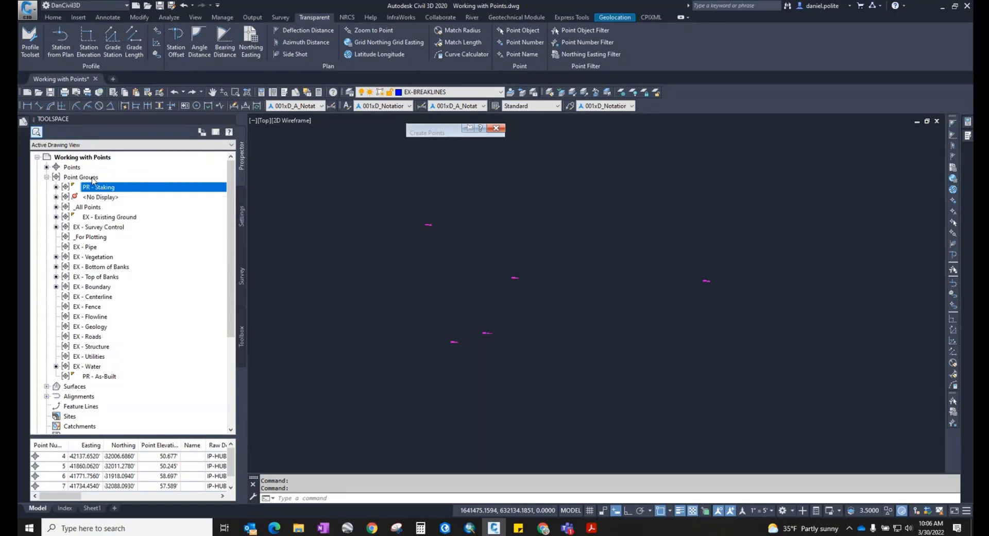
click(81, 177)
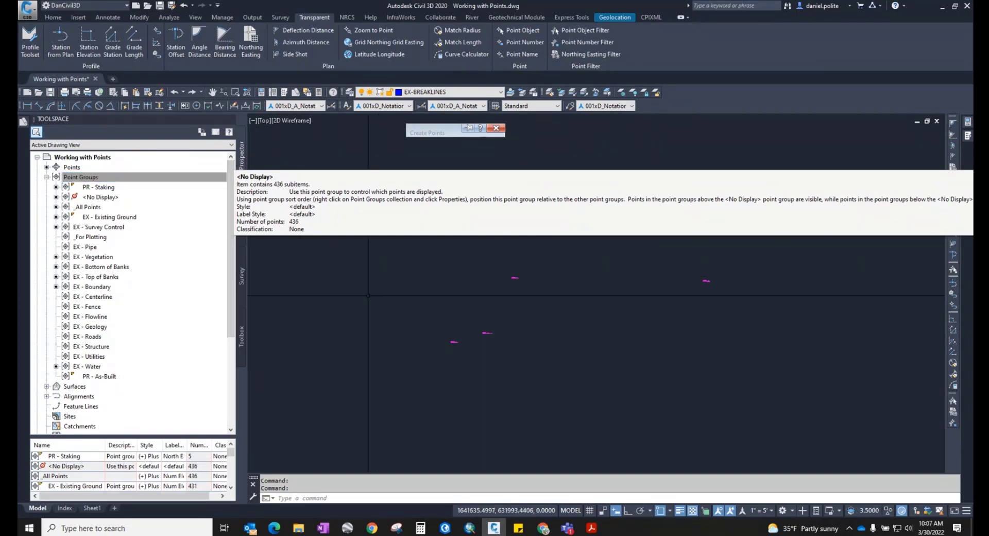
click(365, 284)
click(327, 199)
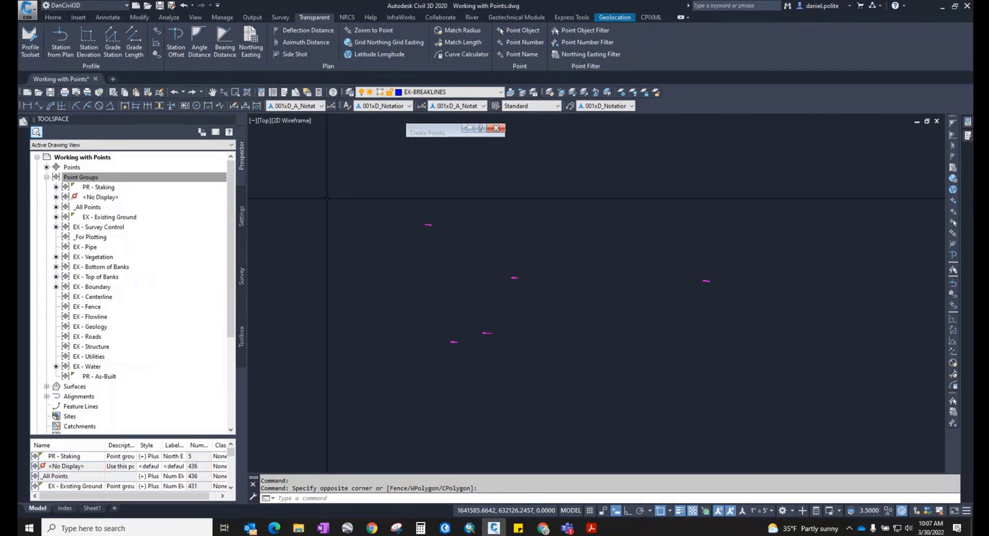
click(327, 198)
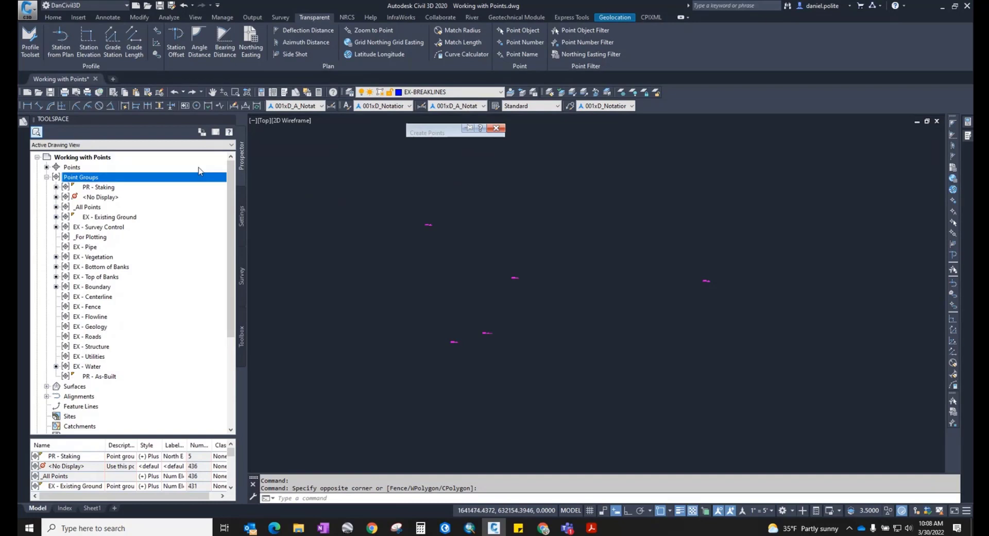
scroll(433, 217, up, 5)
scroll(433, 217, up, 2)
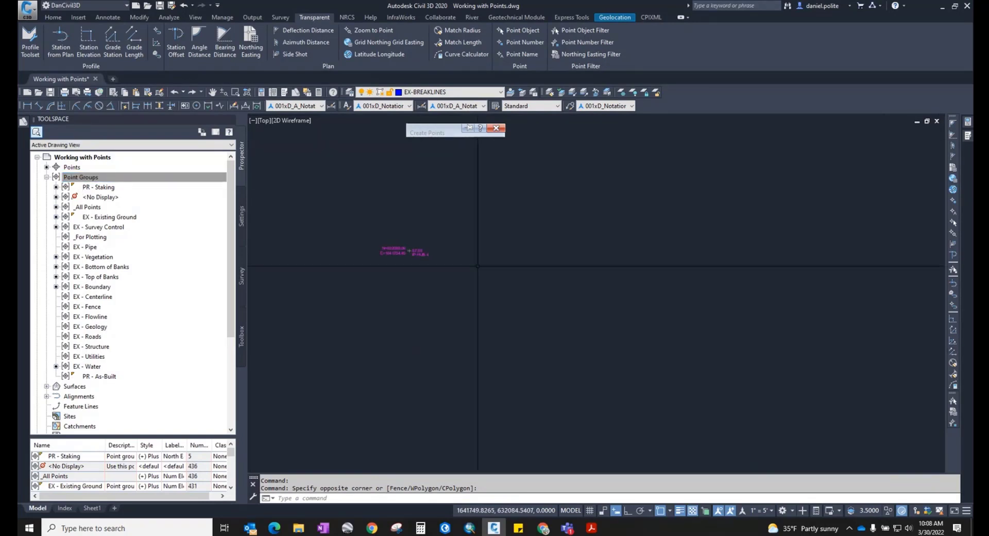
scroll(401, 252, up, 3)
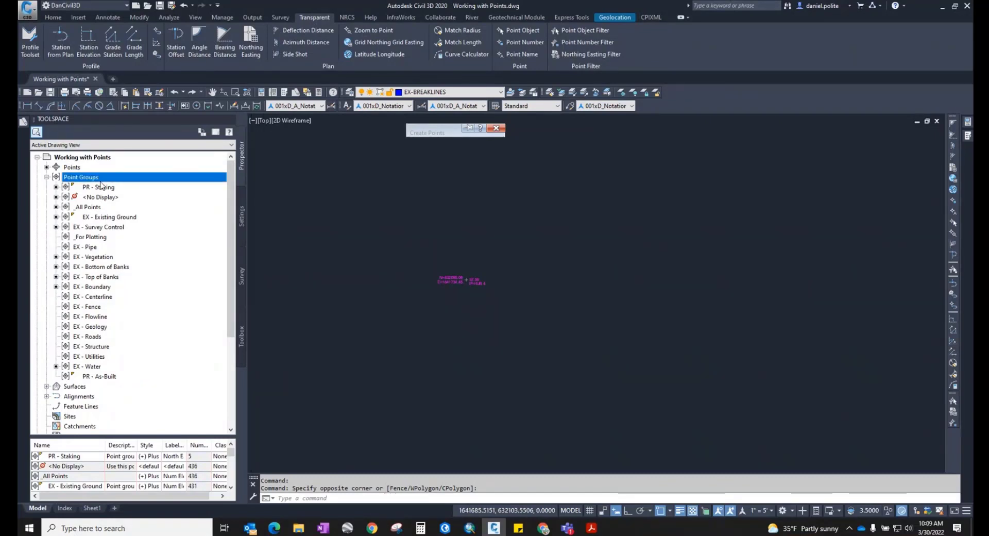
Move the _All Points group to the top of the point group display order, above PR - Staking and <No Display>
right_click(108, 178)
click(119, 185)
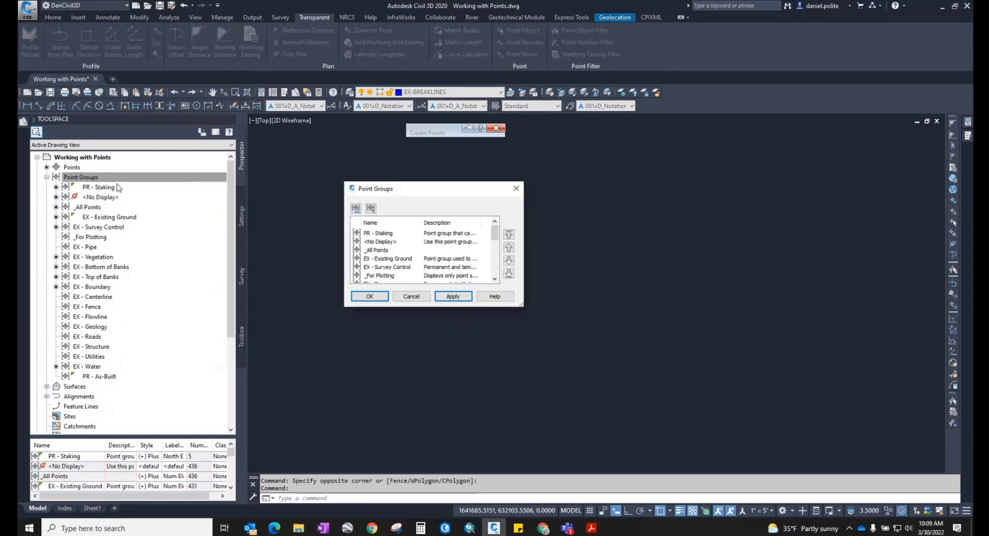
click(508, 235)
click(369, 296)
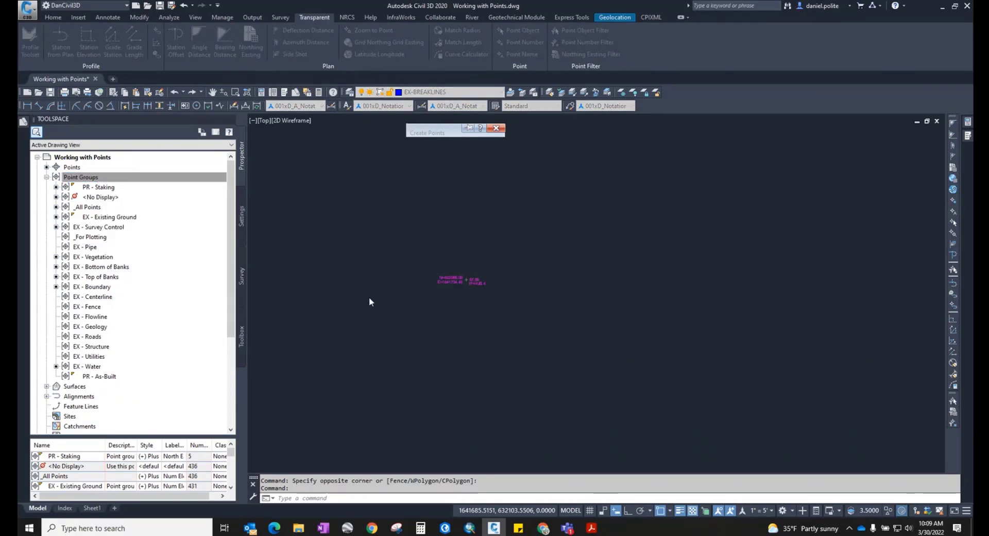
scroll(485, 259, down, 3)
scroll(477, 249, up, 5)
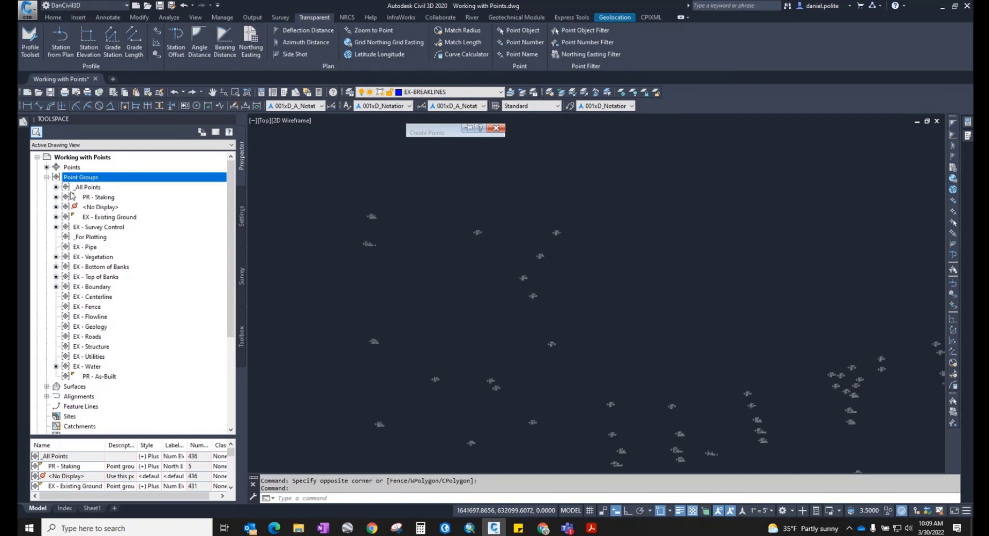
Check the labels of the points around point 511 against the PR - Staking group's label style, and select point 511
mouse_move(92, 190)
scroll(371, 233, up, 6)
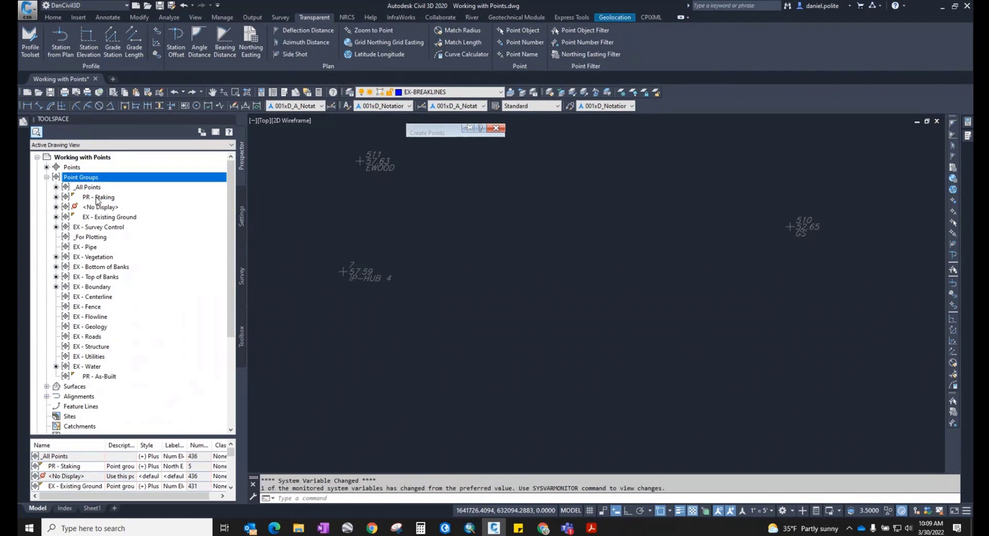
mouse_move(122, 201)
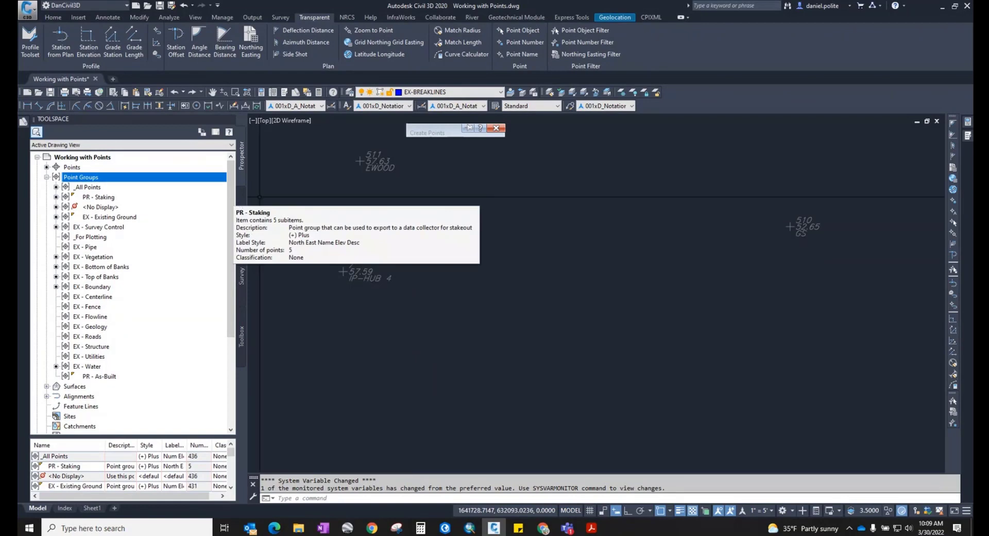
scroll(402, 201, up, 3)
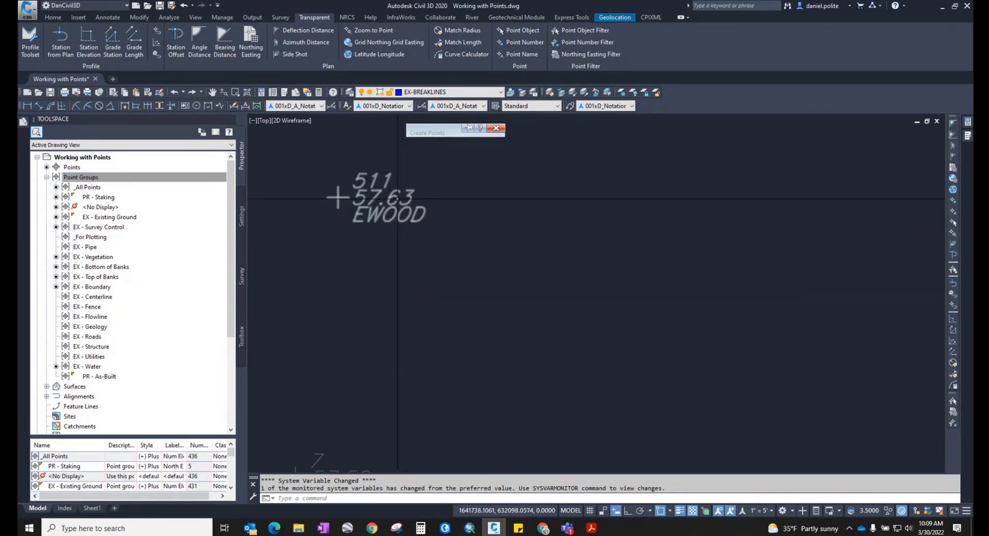
click(398, 199)
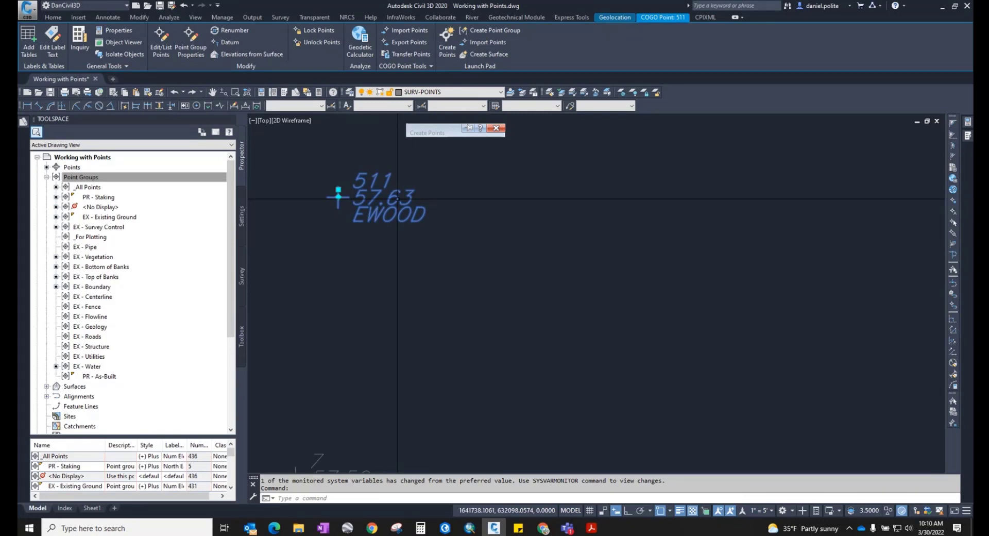
scroll(397, 198, down, 2)
Apply the Name Elev Desc (Small) point label style to the _All Points group
click(100, 178)
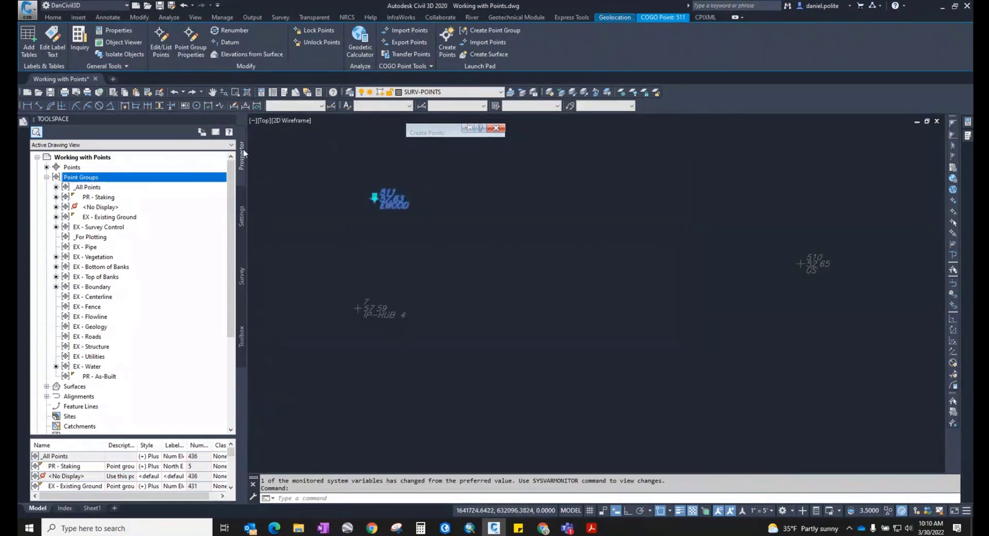
right_click(111, 187)
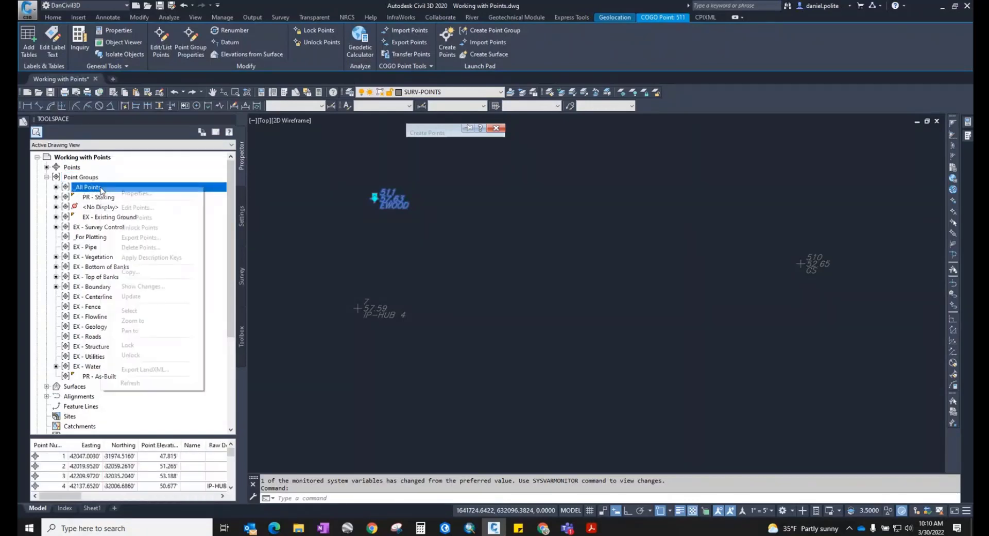
click(129, 193)
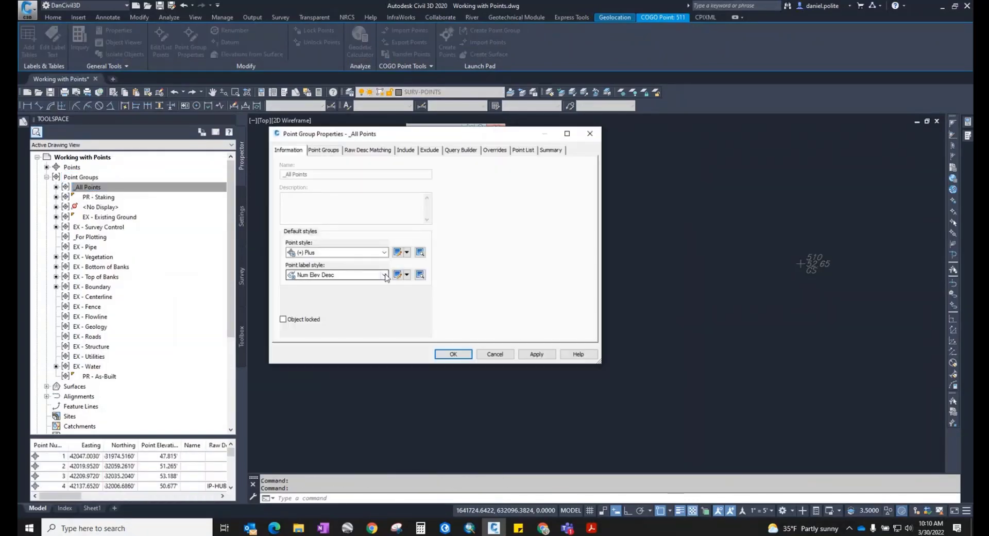
click(384, 275)
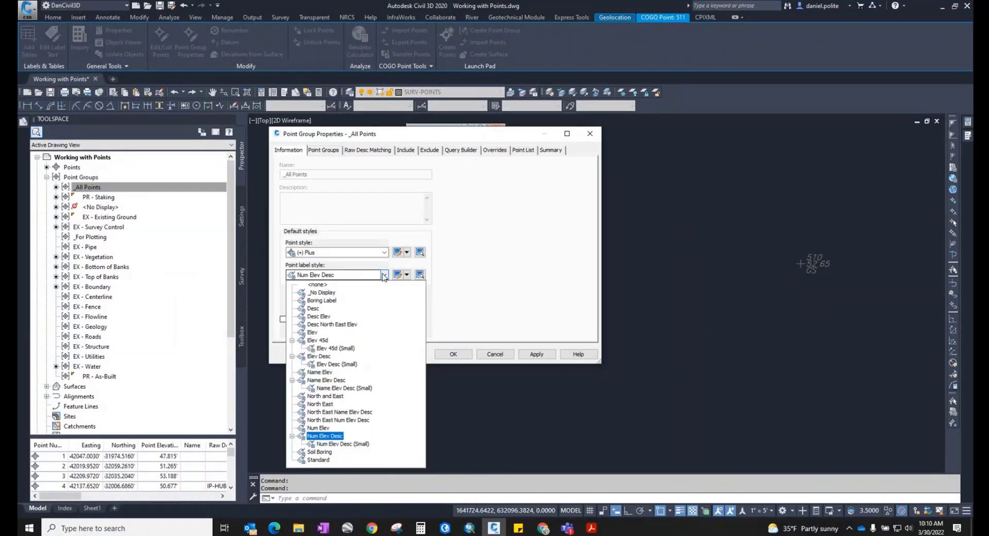
click(343, 389)
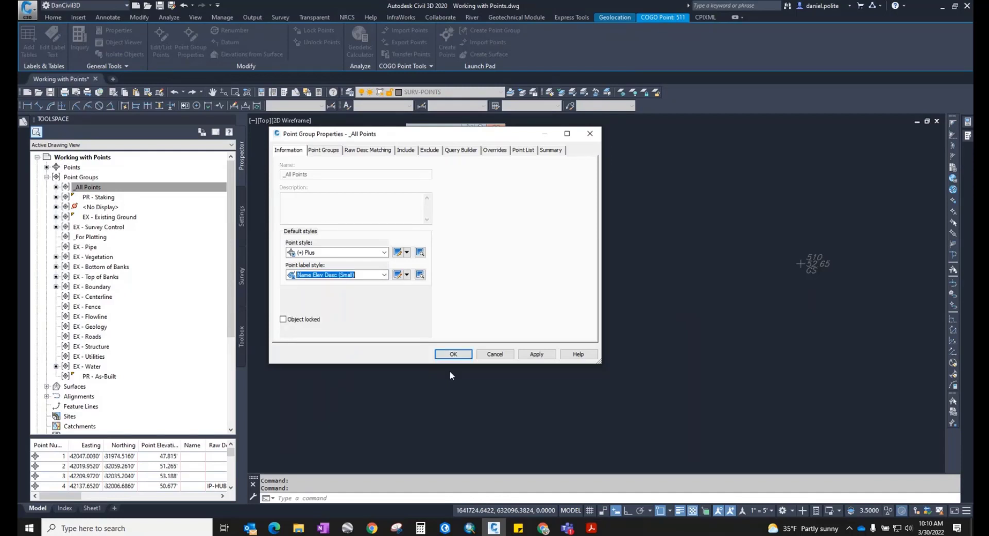
click(535, 355)
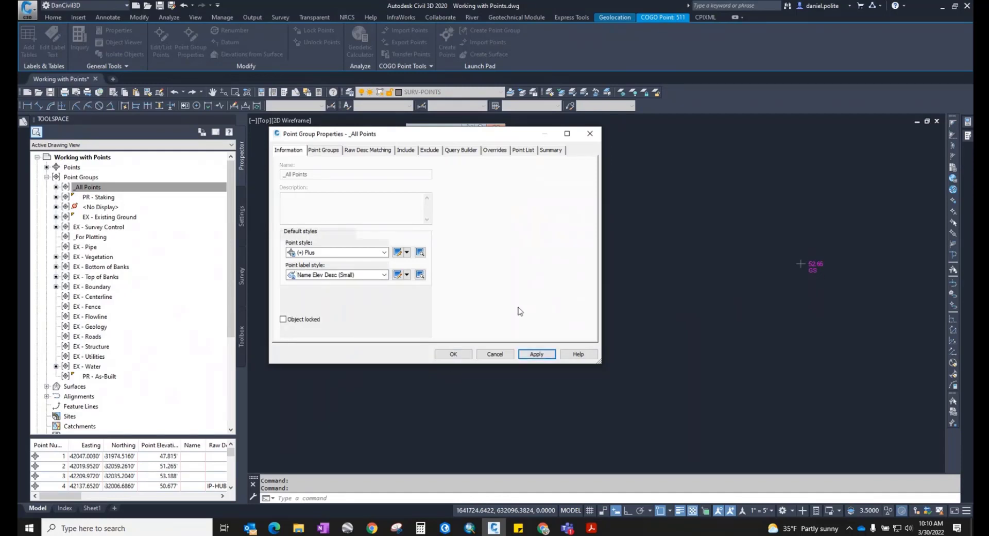
Review the layout settings and text height of the Name Elev Desc (Small) label style
click(398, 274)
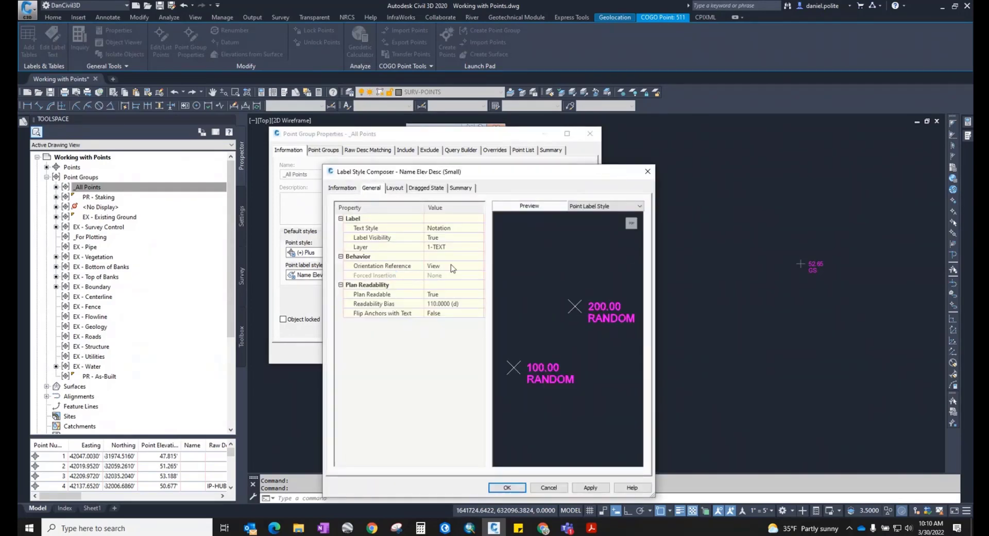
click(394, 188)
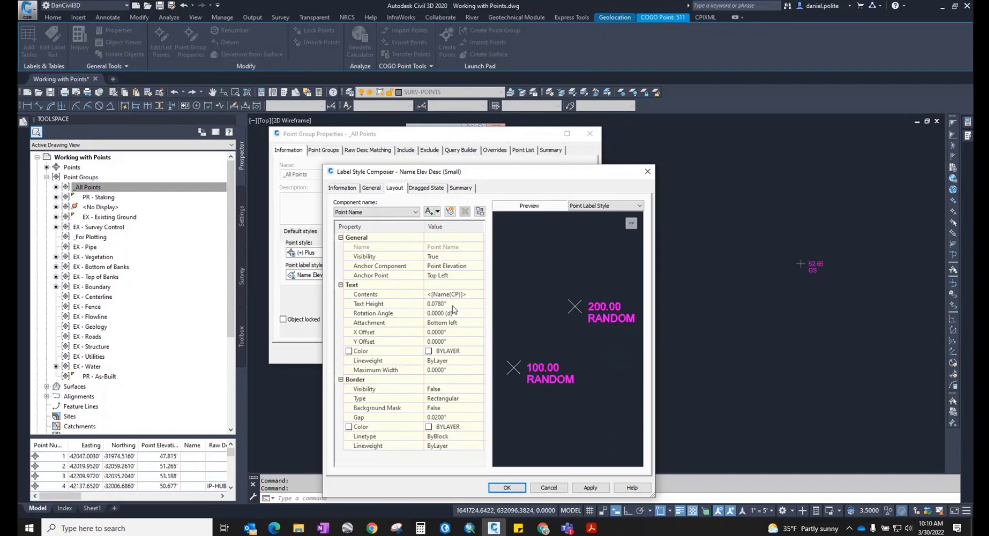
click(648, 171)
Apply the full-size Name Elev Desc point label style to the _All Points group
click(384, 275)
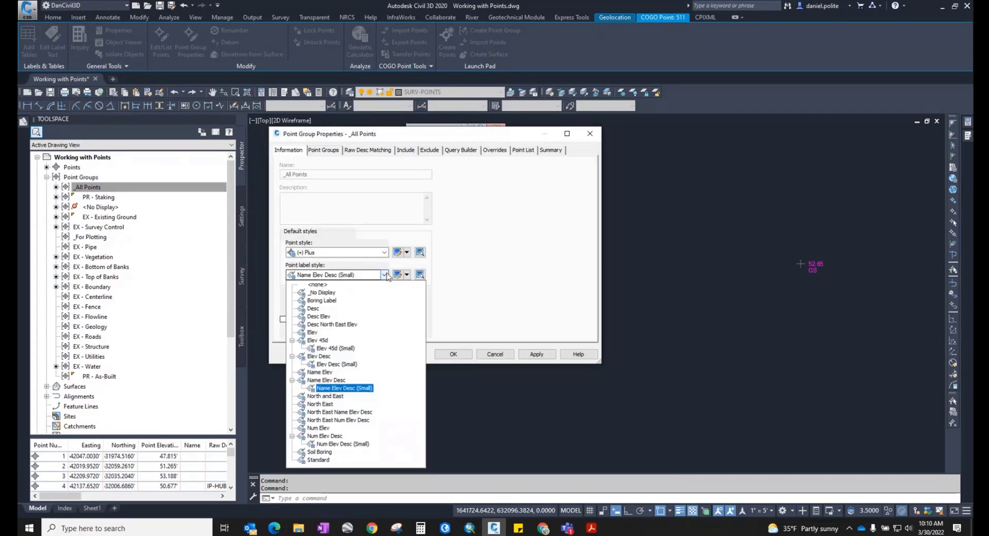
click(329, 382)
click(535, 353)
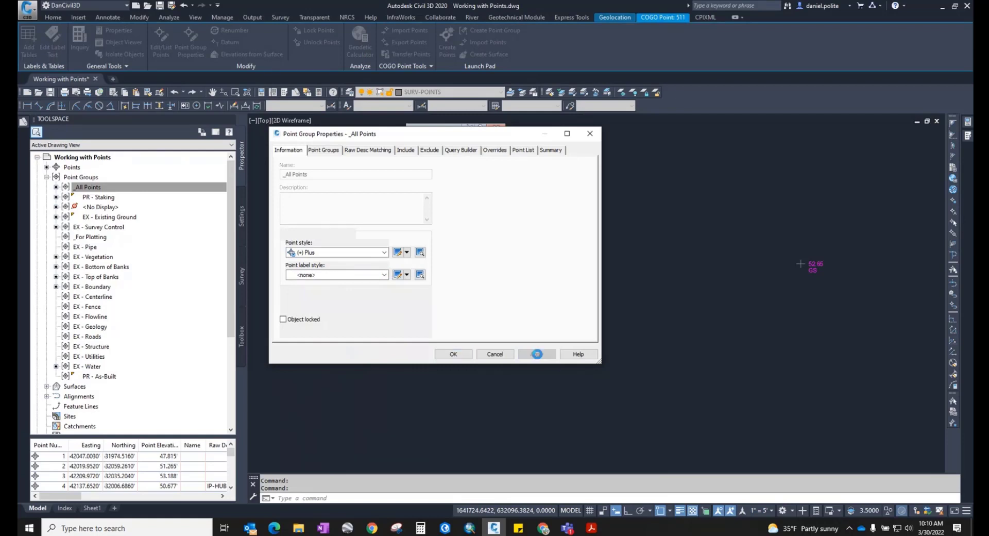
Review the layout settings and text height of the full-size Name Elev Desc label style without changing them
click(385, 275)
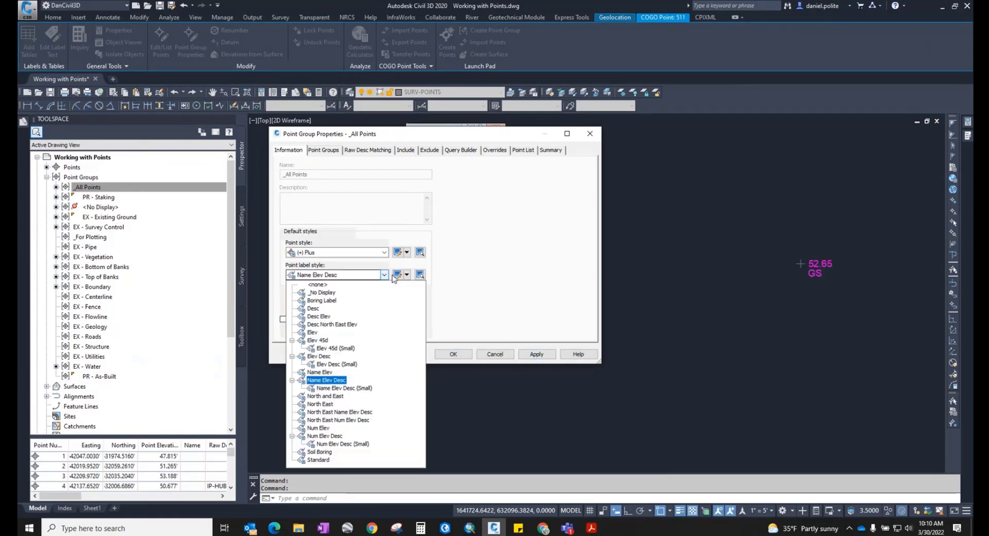
click(395, 275)
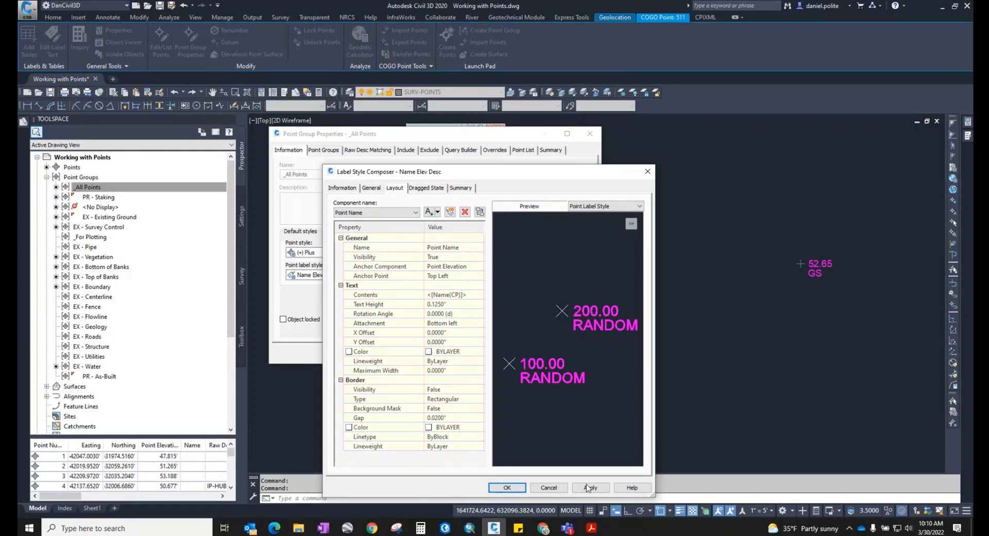
click(548, 487)
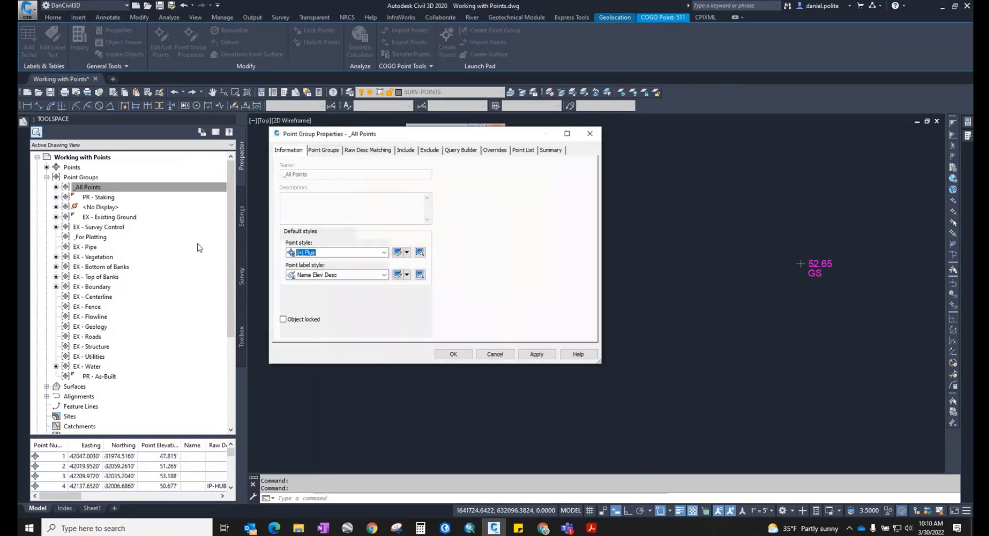
Reselect Name Elev Desc as the _All Points label style and accept the group properties
click(384, 274)
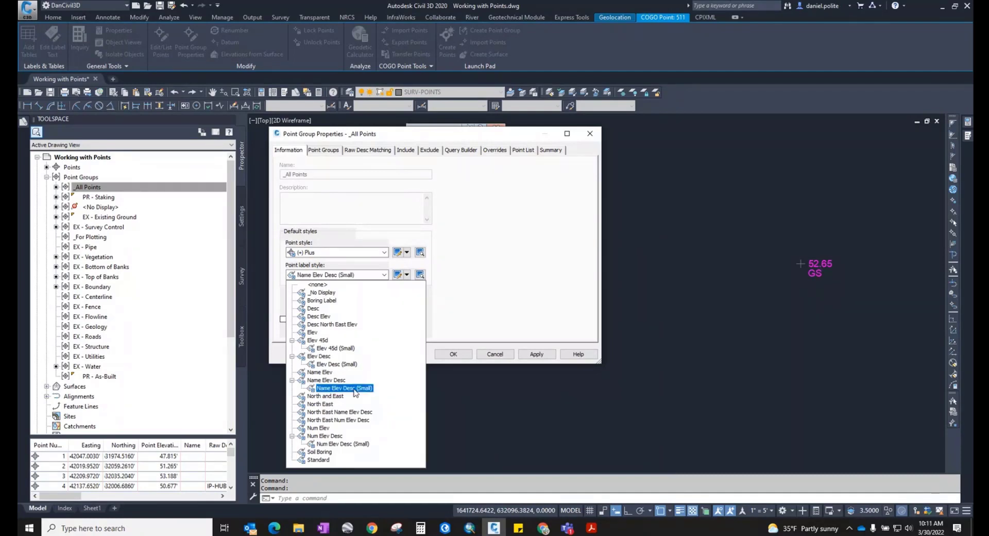
click(331, 380)
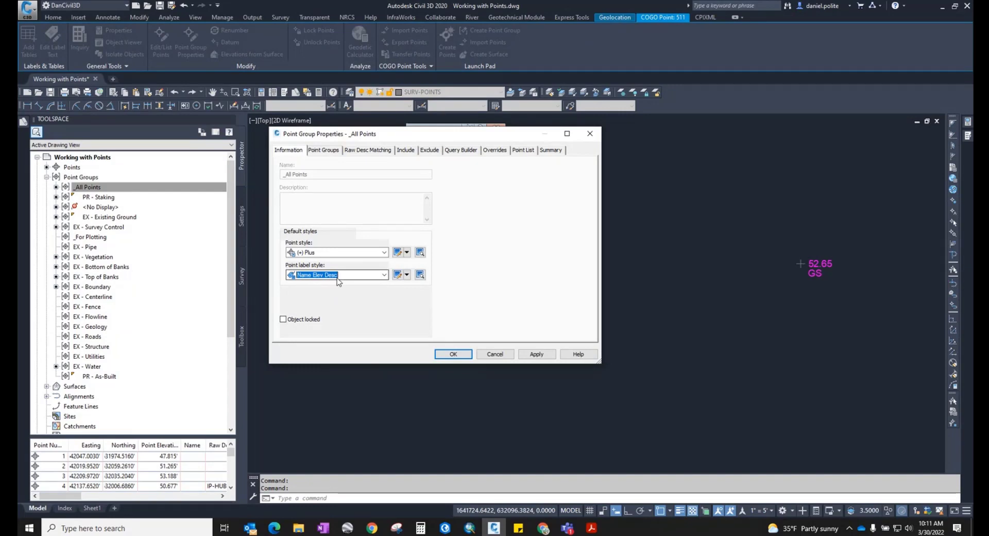
key(Return)
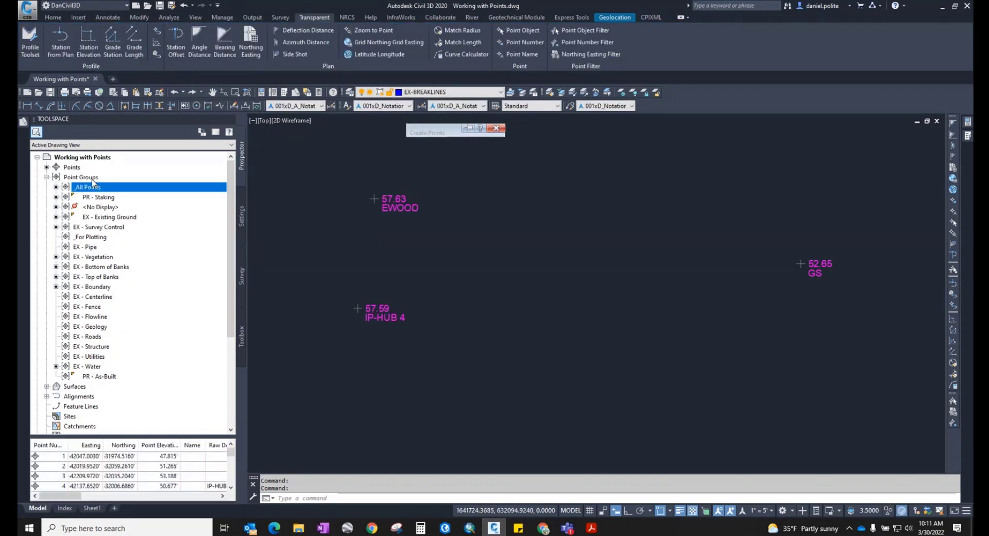
Reopen the _All Points group properties and apply the Num Elev Desc point label style
right_click(103, 188)
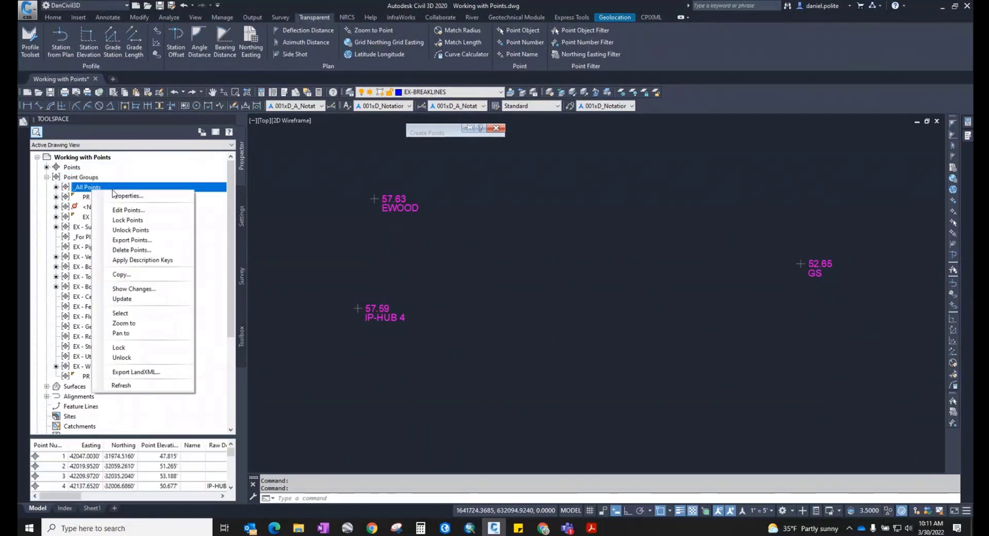
click(123, 197)
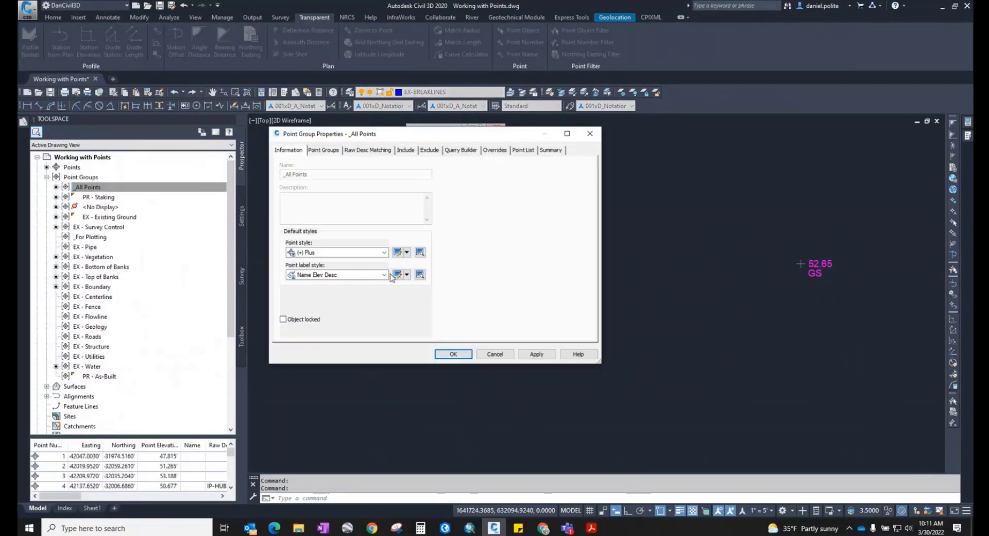
click(384, 275)
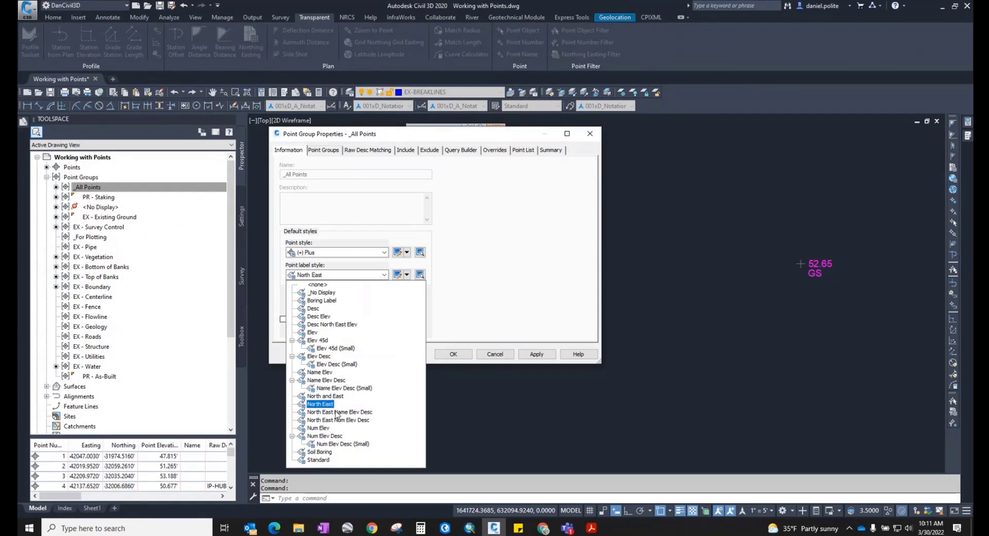
click(338, 436)
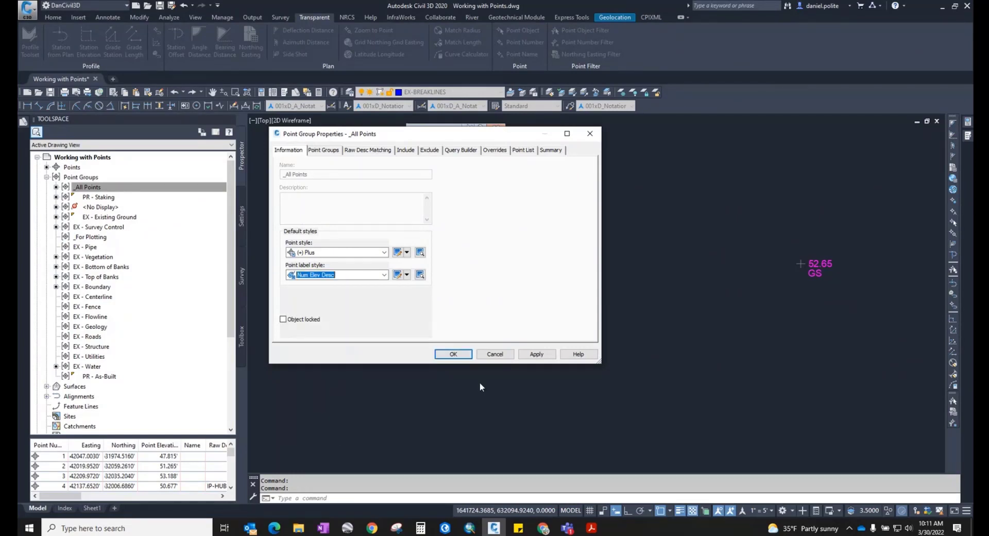
click(530, 357)
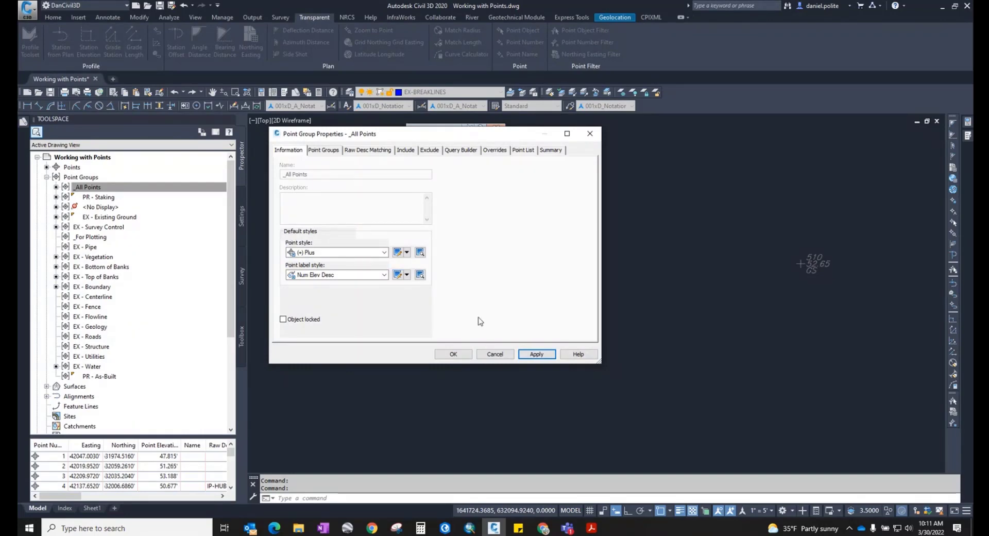
Apply the Num Elev Desc (Small) point label style to the _All Points group and close its properties
click(385, 275)
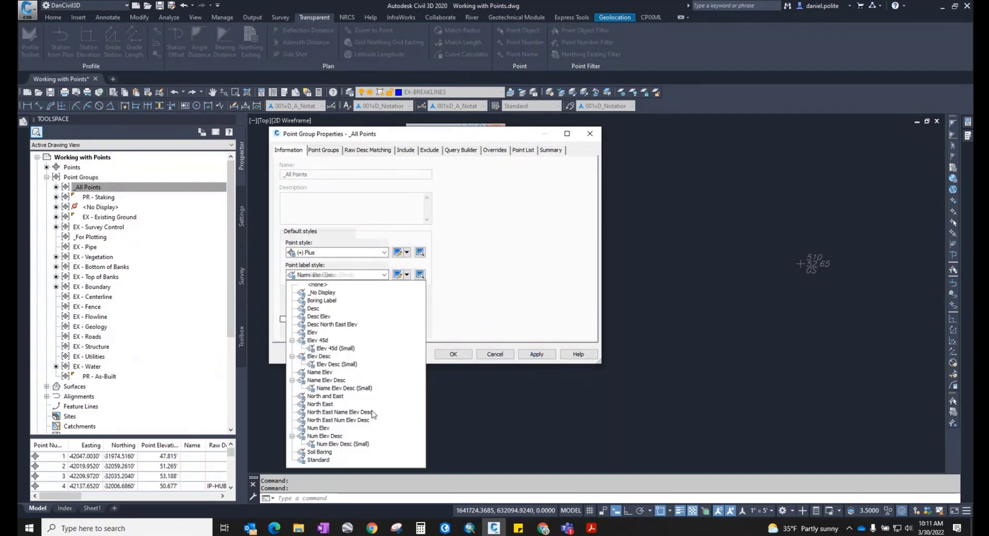
click(387, 436)
click(534, 355)
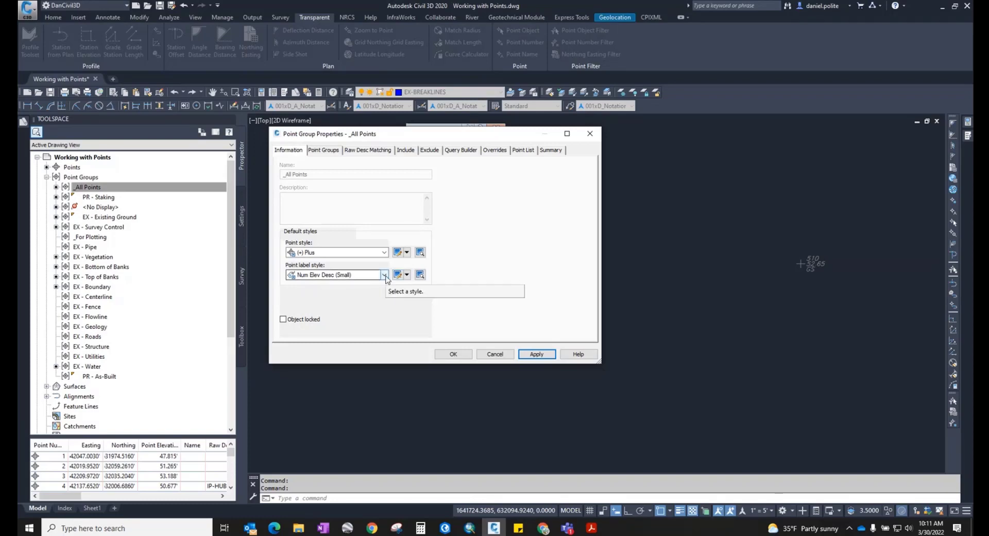
click(508, 352)
scroll(592, 340, down, 5)
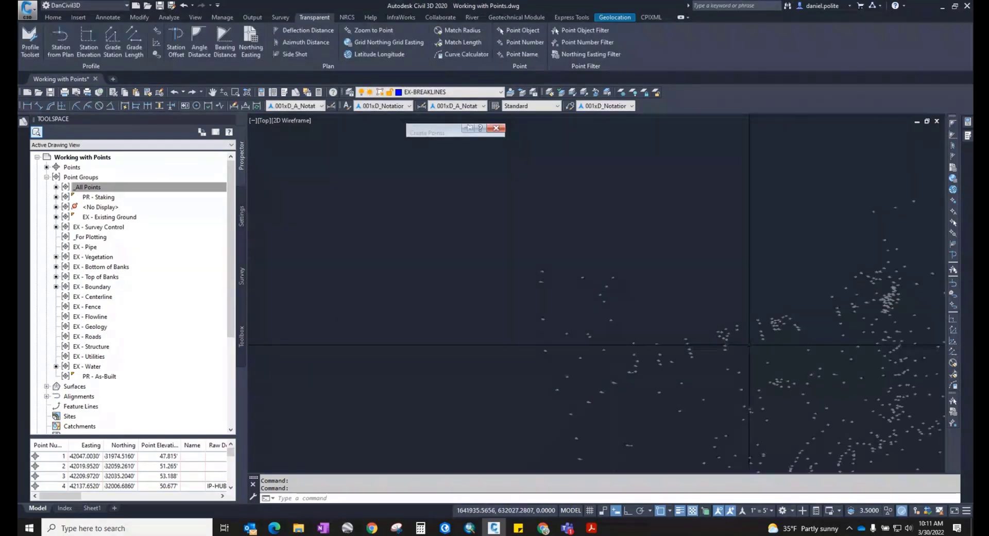
Set the annotation scale to 1" = 20' and inspect the label size around points 494 to 496
scroll(582, 328, up, 5)
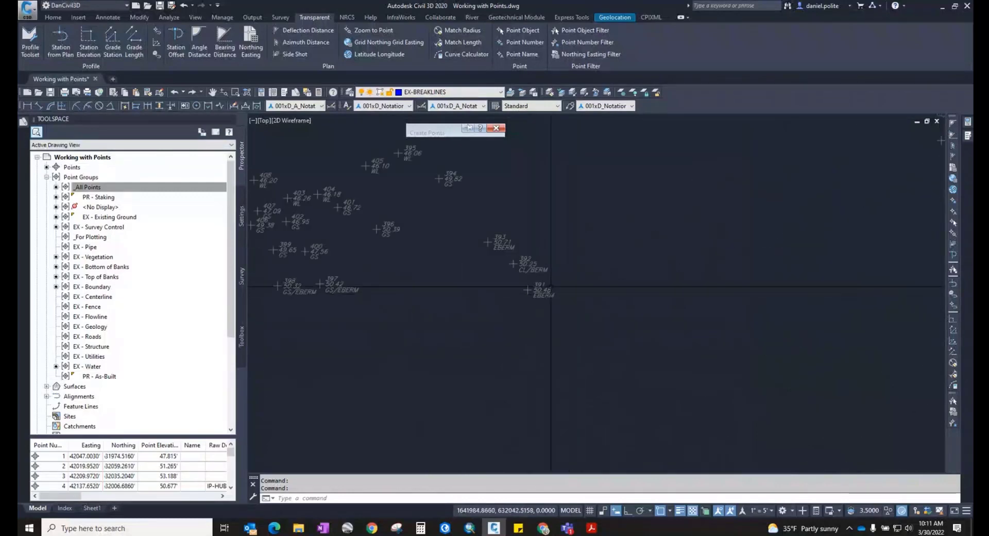
click(772, 510)
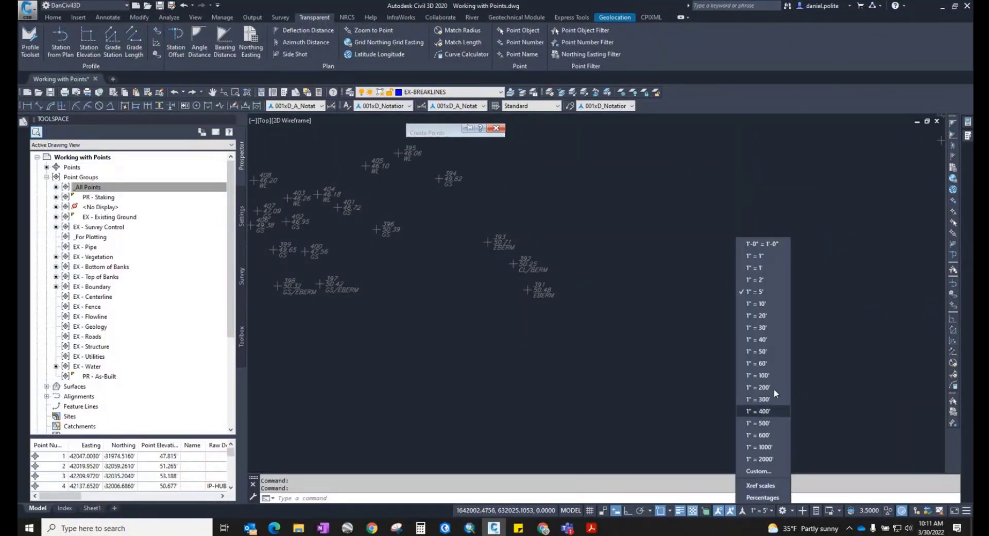
click(767, 339)
scroll(510, 252, down, 5)
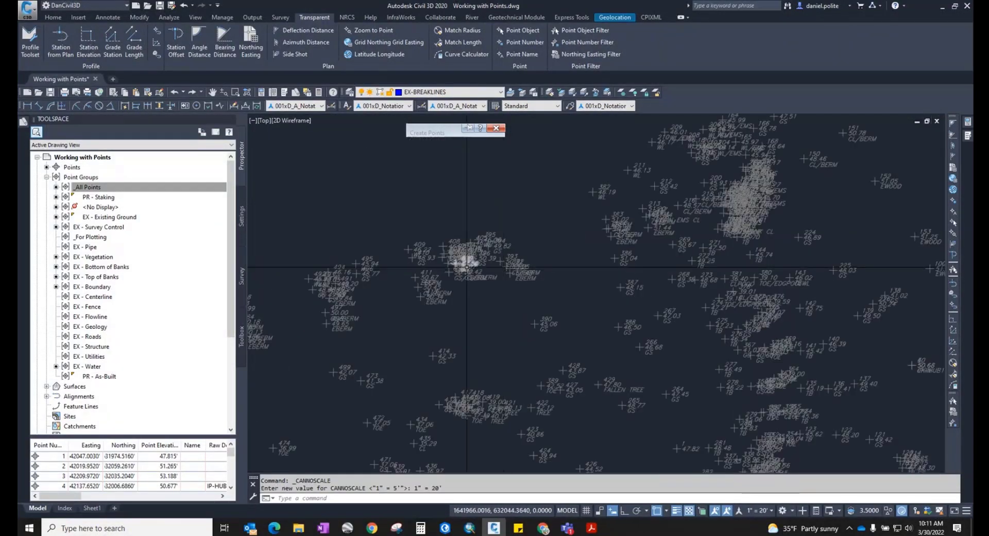
scroll(483, 250, up, 1)
scroll(482, 249, up, 5)
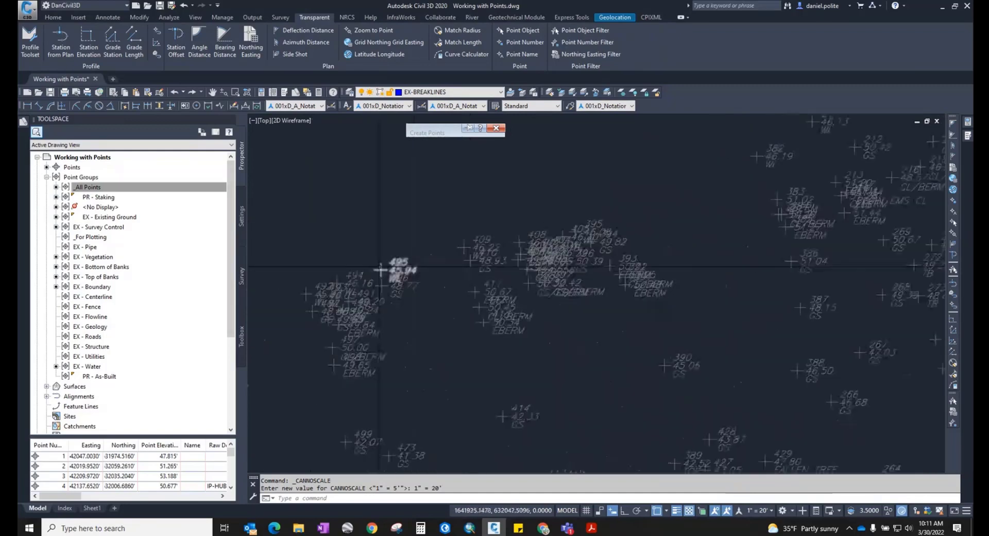
middle_drag(463, 262, 534, 235)
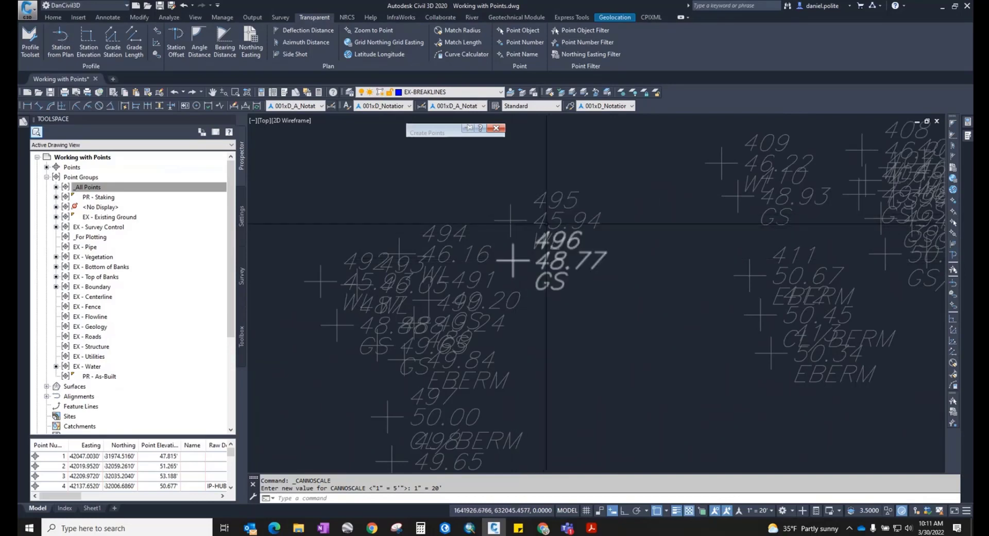
Apply the Num Elev Desc point label style to the _All Points group and close its properties
click(95, 187)
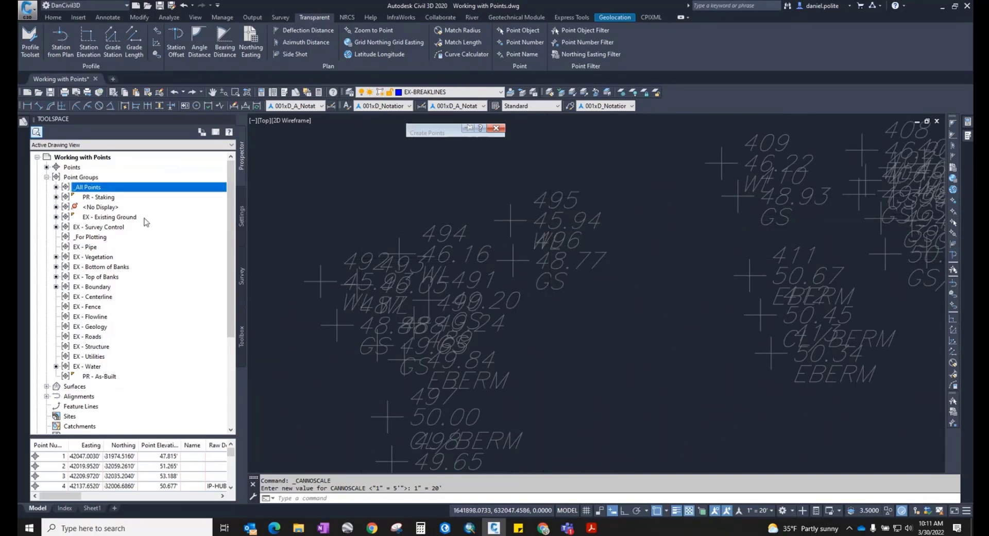
right_click(104, 195)
click(128, 194)
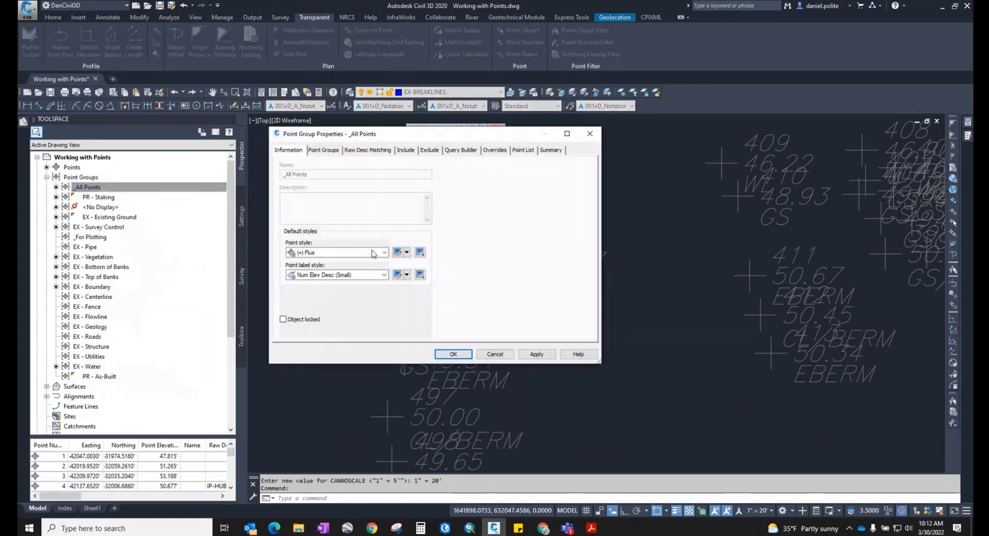
click(384, 275)
click(337, 436)
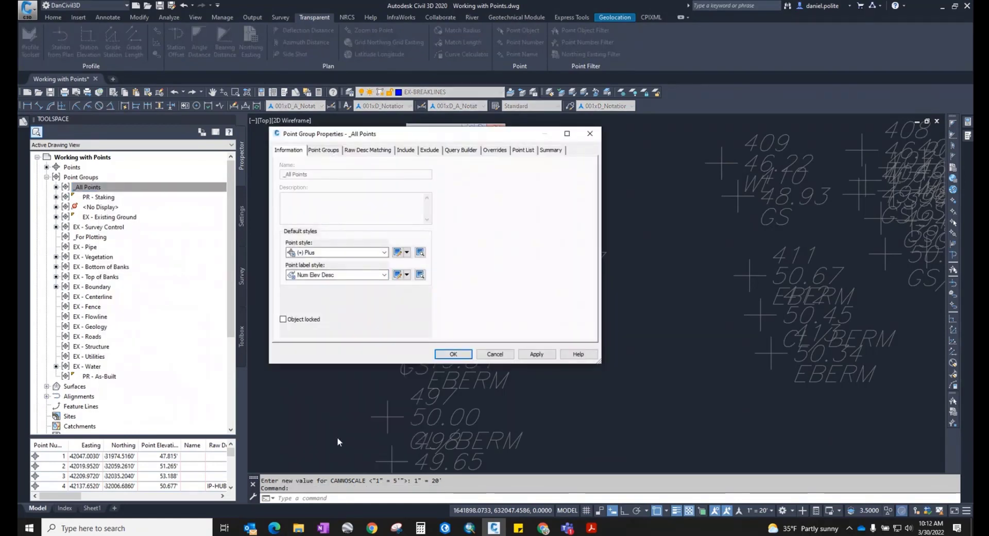
click(530, 354)
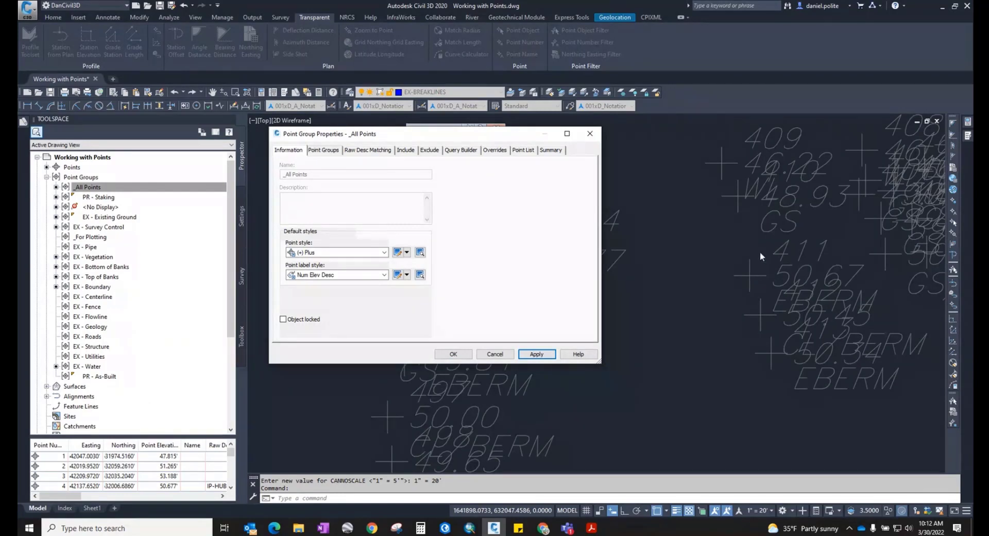
click(494, 356)
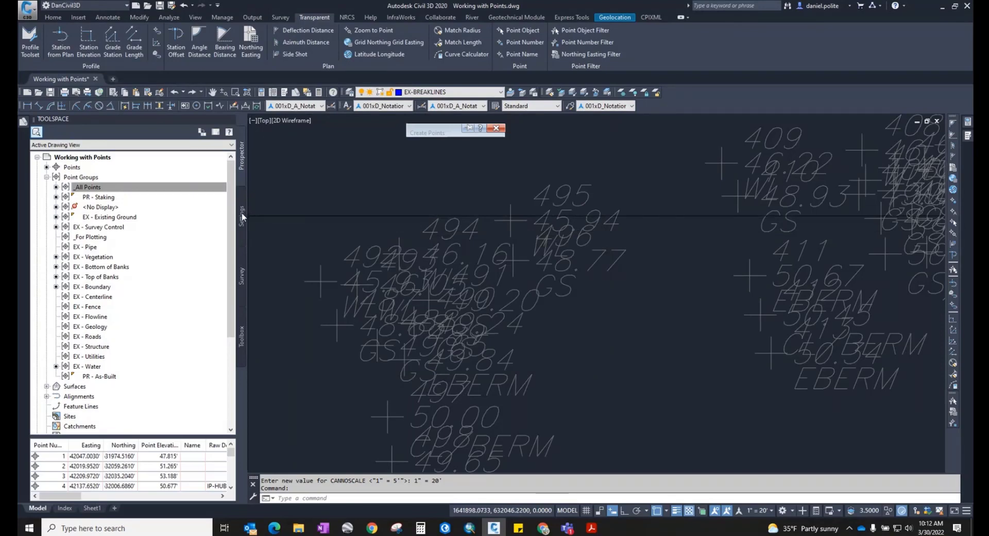
Locate Num Elev Desc among the drawing's point label styles and check which label style point 495 uses
click(242, 212)
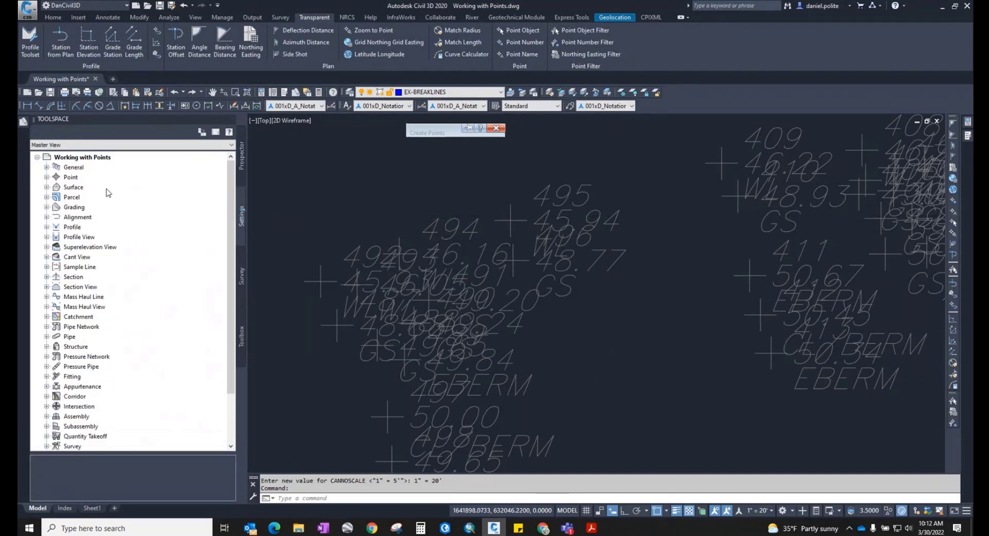
click(47, 178)
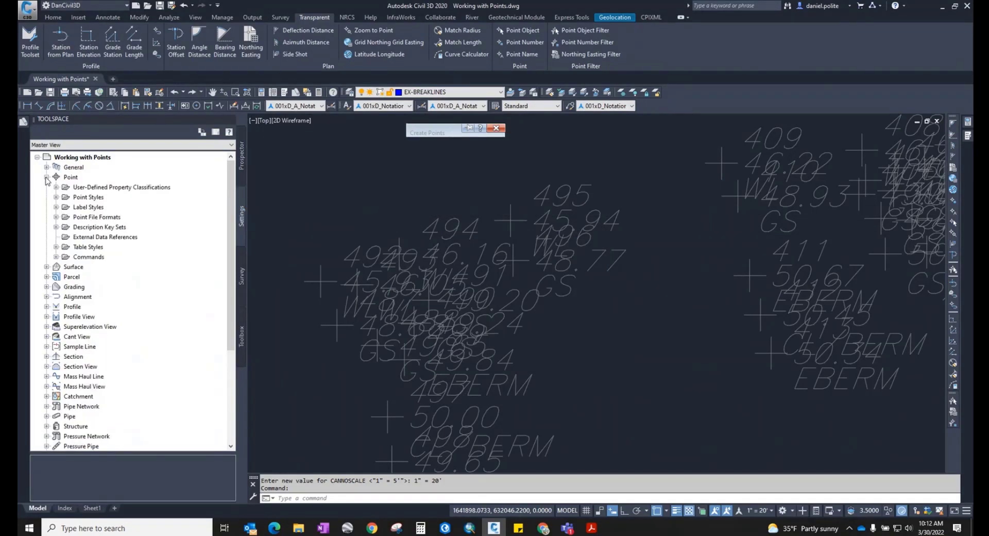
click(55, 207)
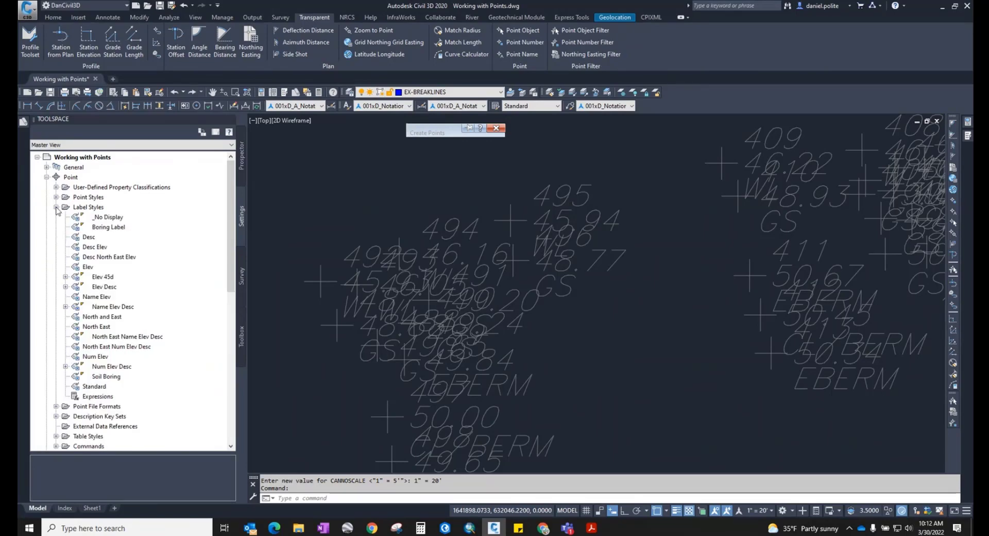
click(112, 366)
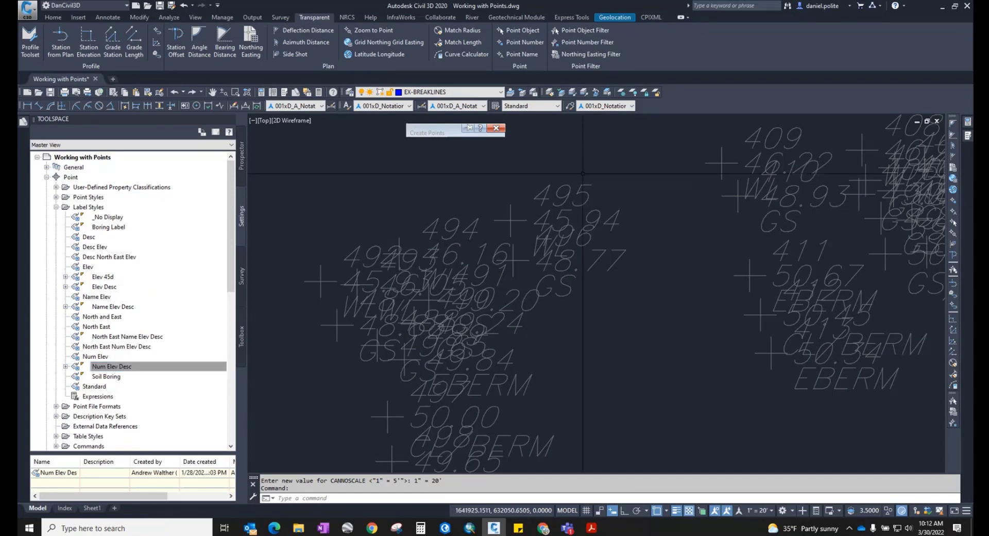
click(568, 194)
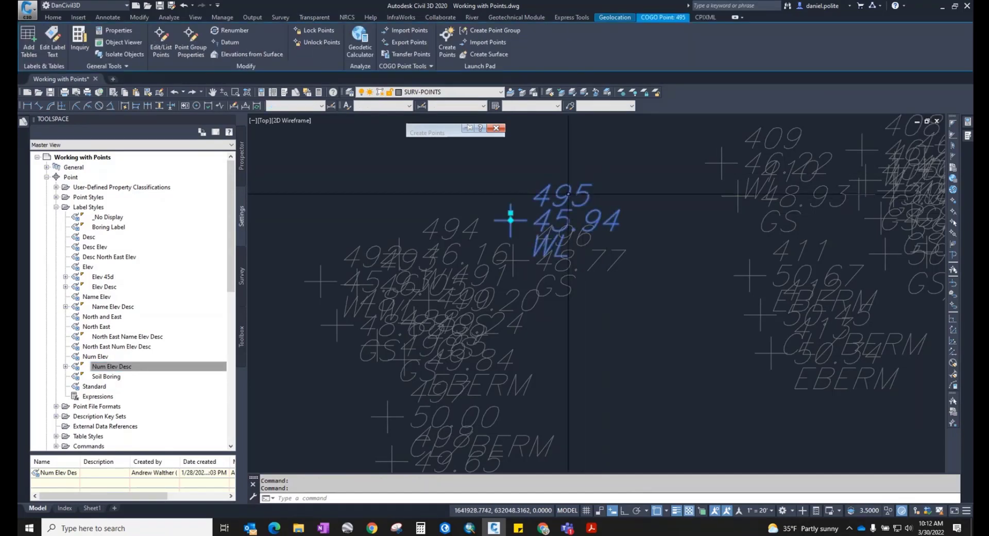
click(967, 122)
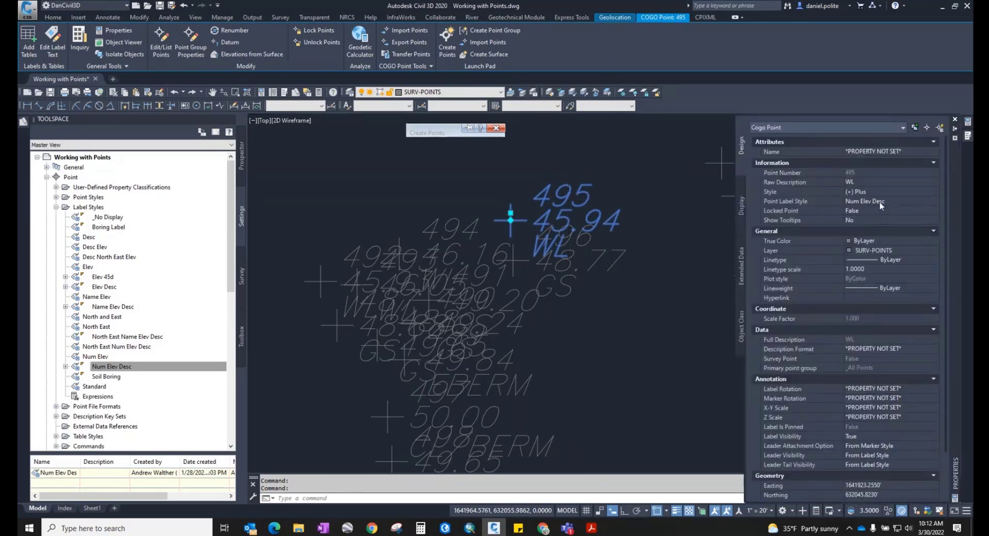
key(ctrl+1)
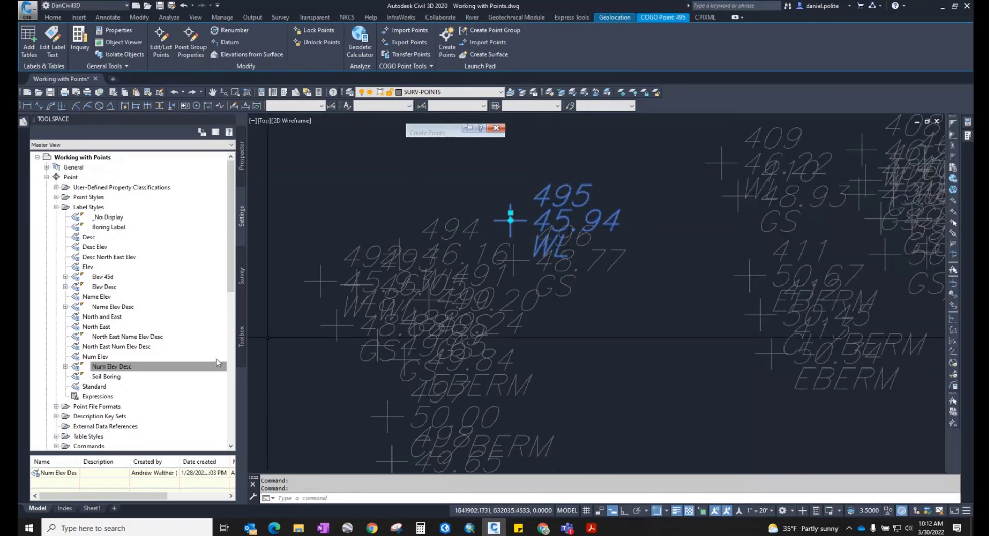
Open the Num Elev Desc label style for editing and set the Point Number text height to 0.06"
click(103, 367)
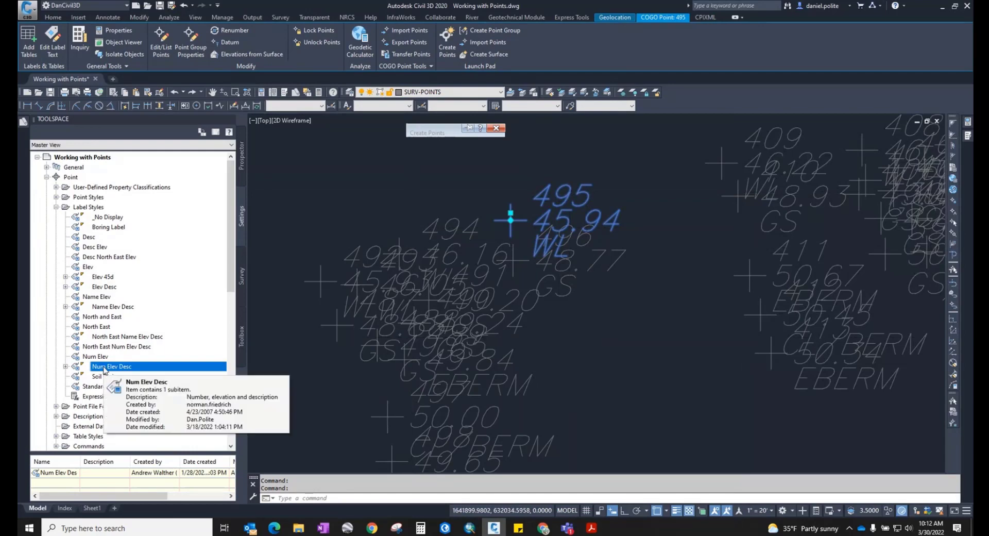
right_click(104, 370)
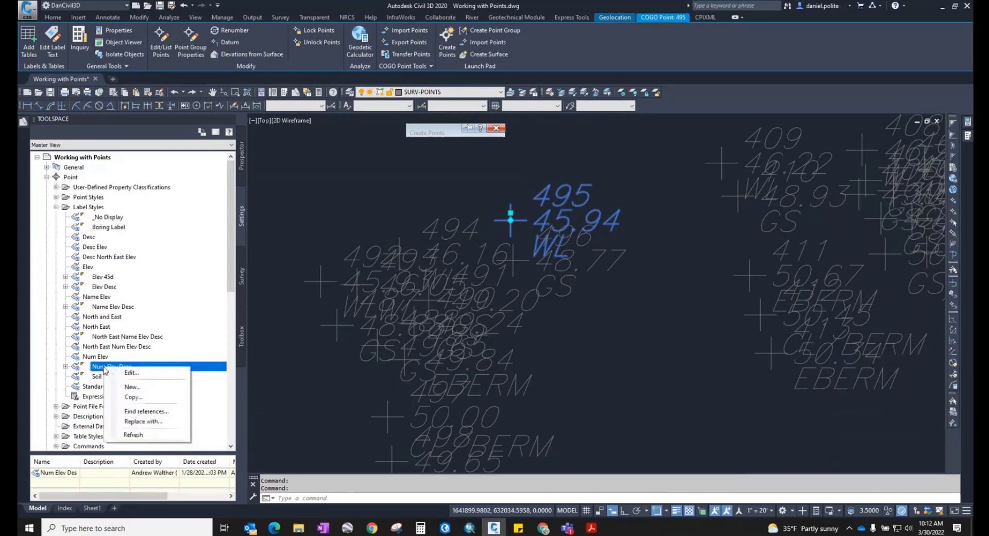
click(132, 372)
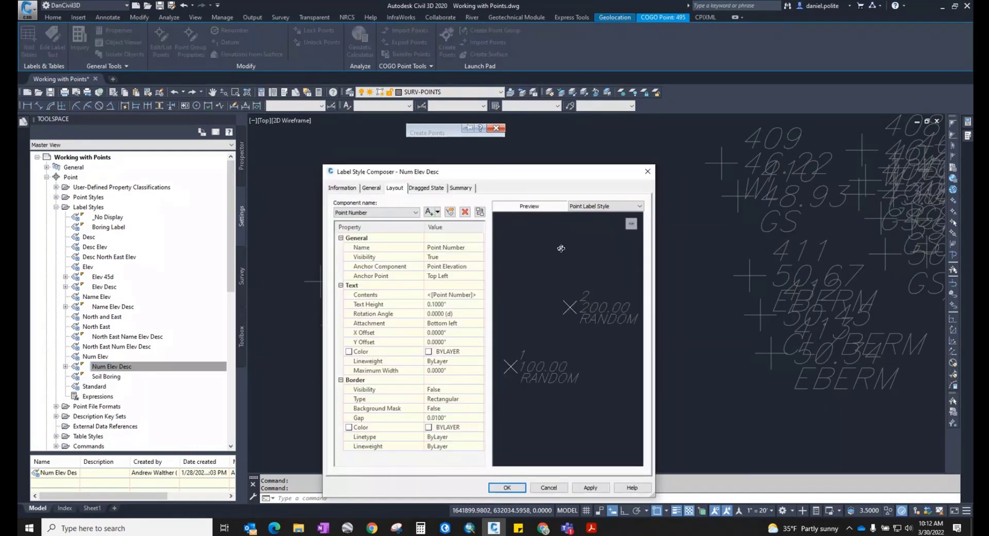
click(416, 212)
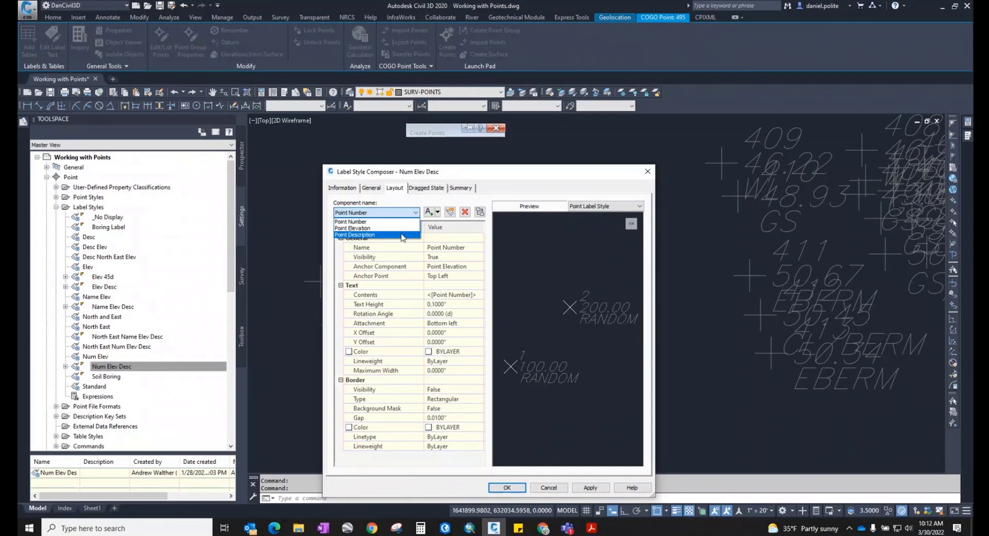
click(454, 306)
click(454, 305)
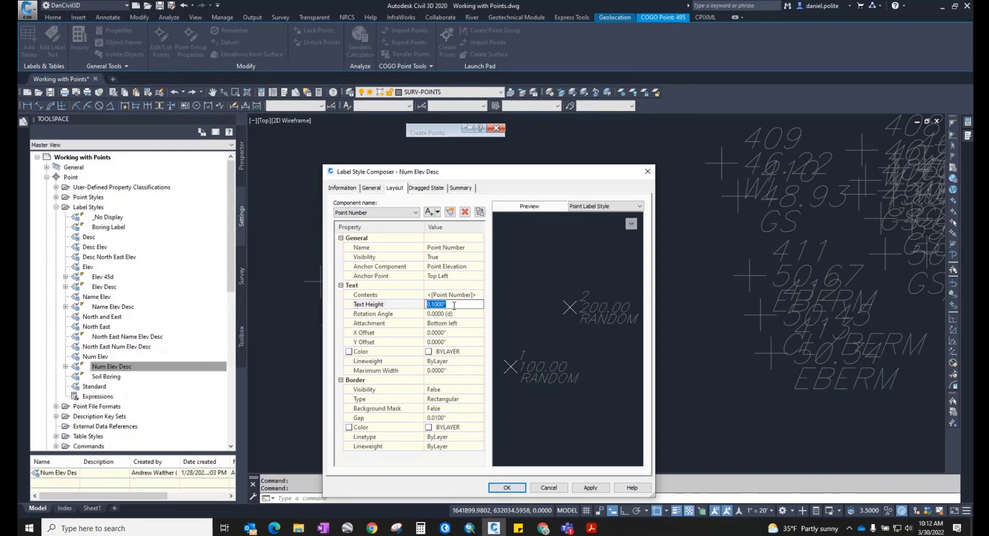
text(.06)
key(Return)
Set the text height of the Point Elevation and Point Description components to 0.06"
click(415, 213)
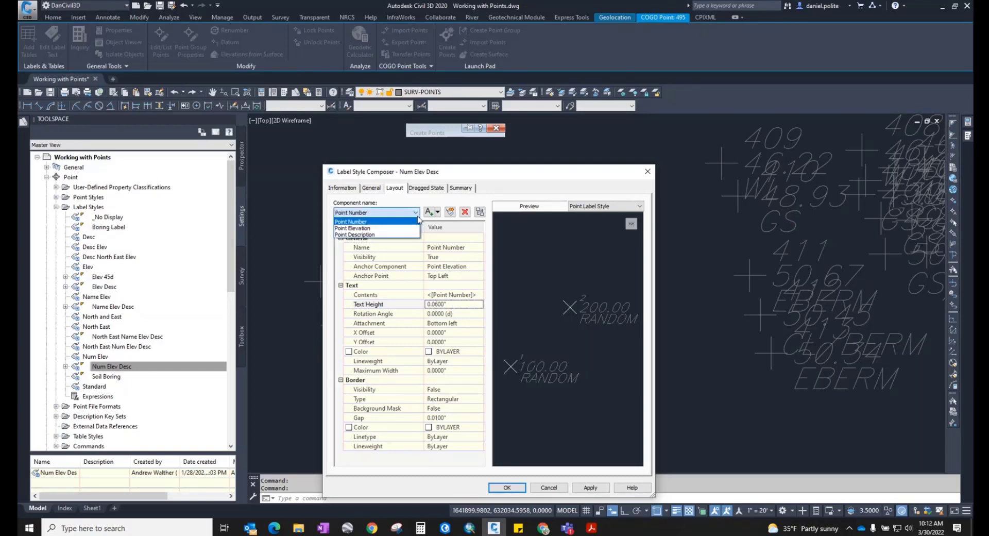
click(407, 228)
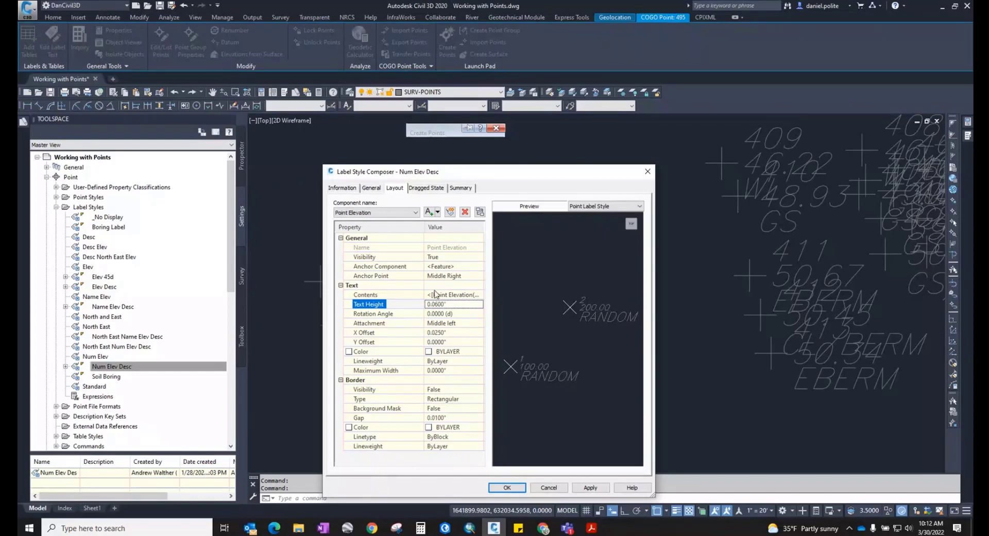
click(415, 212)
click(410, 238)
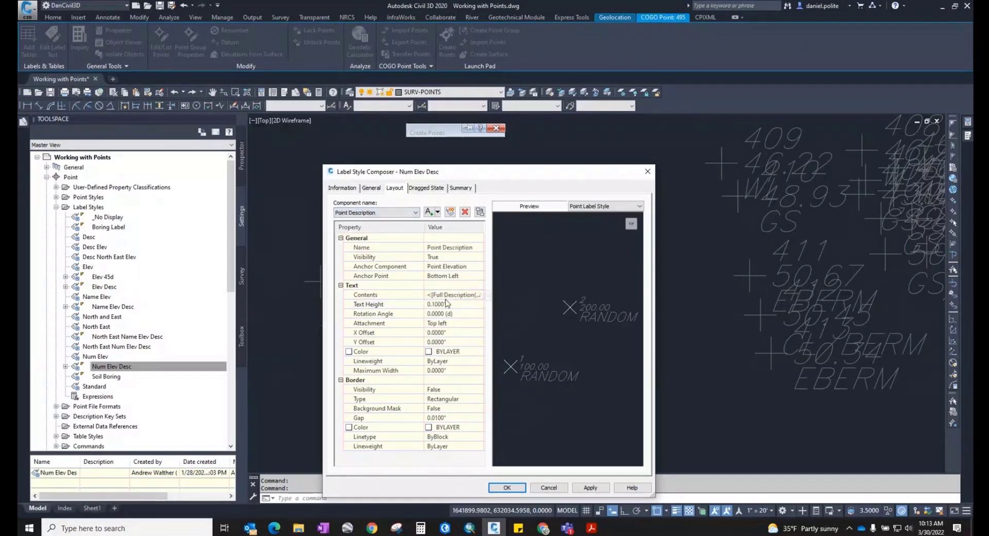
click(446, 303)
text(.06)
key(Return)
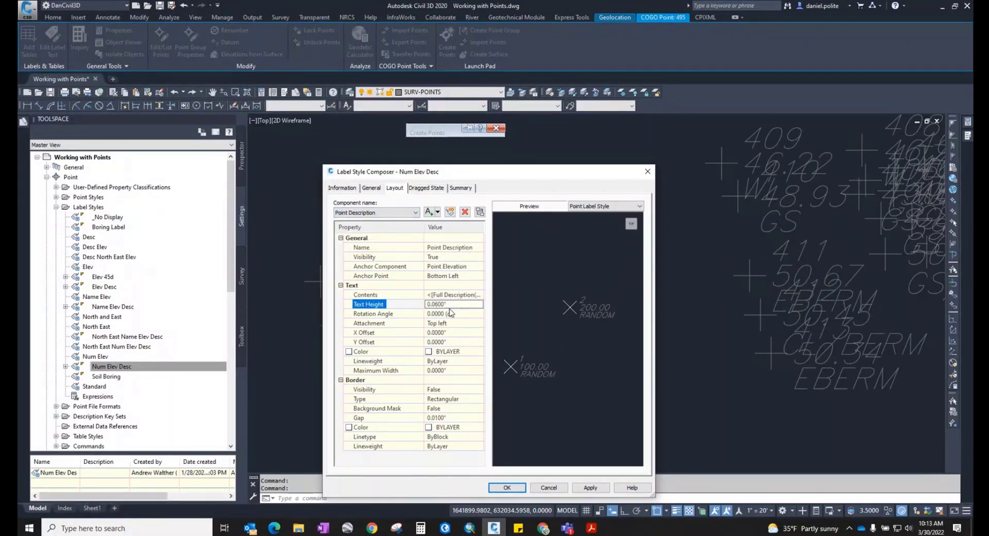
Review the label style's general and identification settings, return to its layout and apply the text height changes
click(366, 189)
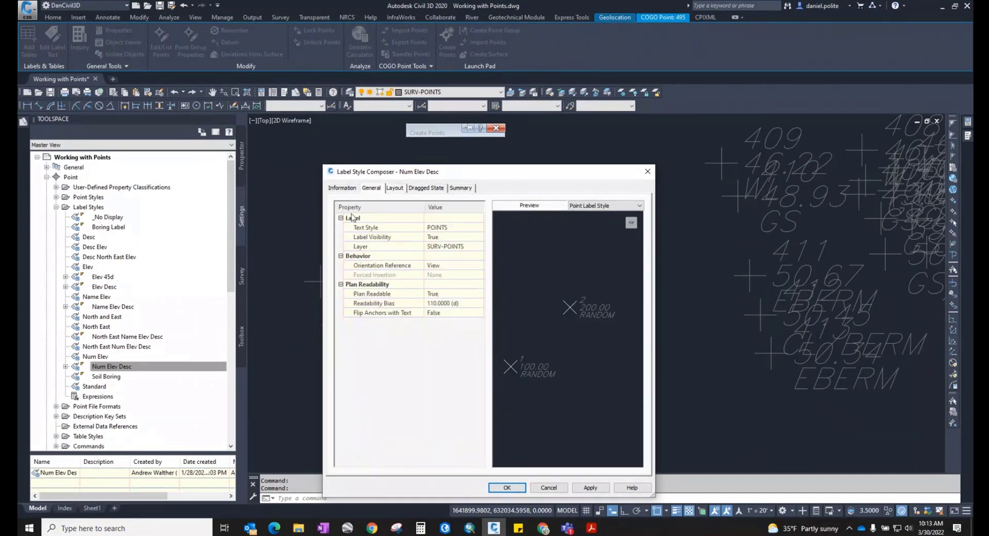
click(340, 188)
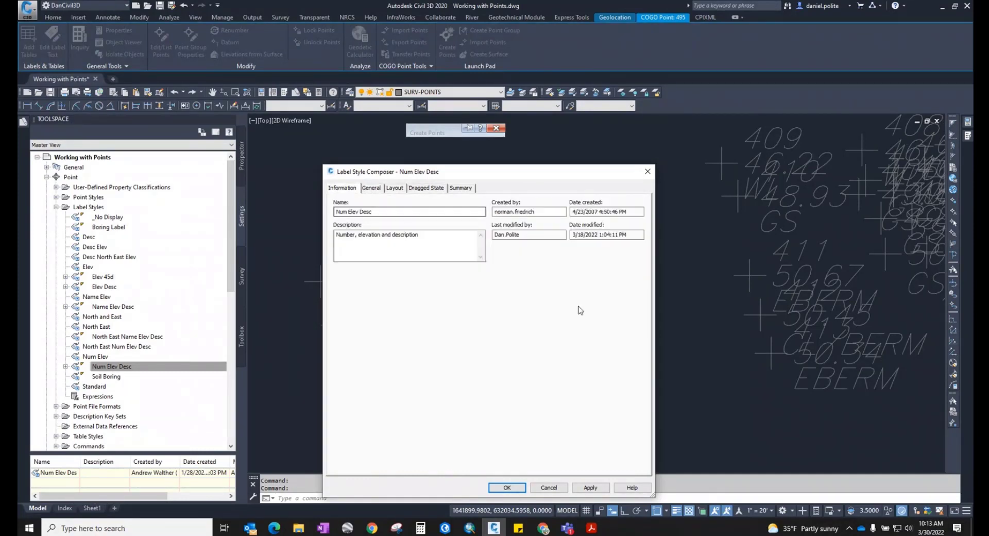
click(402, 189)
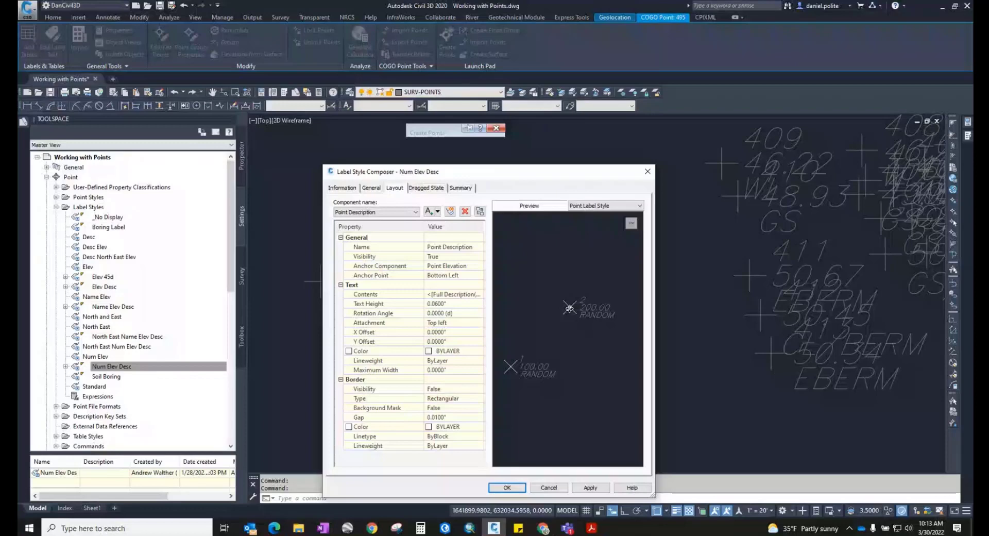
click(438, 212)
click(438, 212)
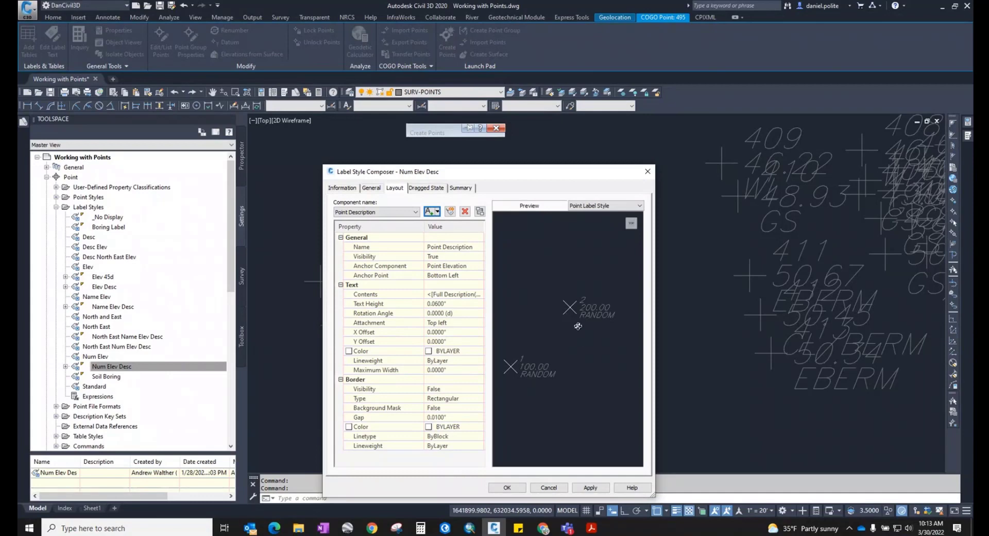
click(587, 489)
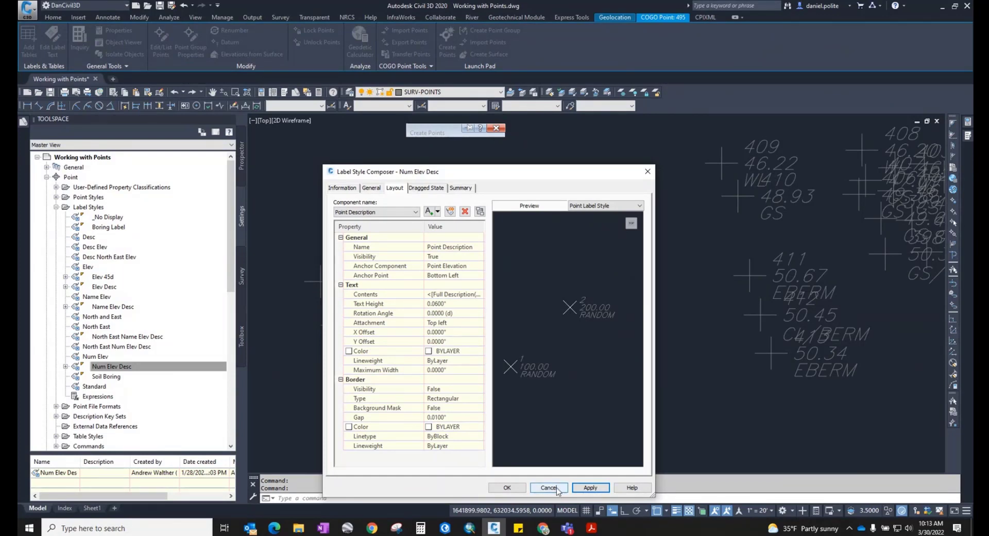
Set the text height of the Point Description and Point Elevation components back to 0.1"
click(472, 303)
text(.1)
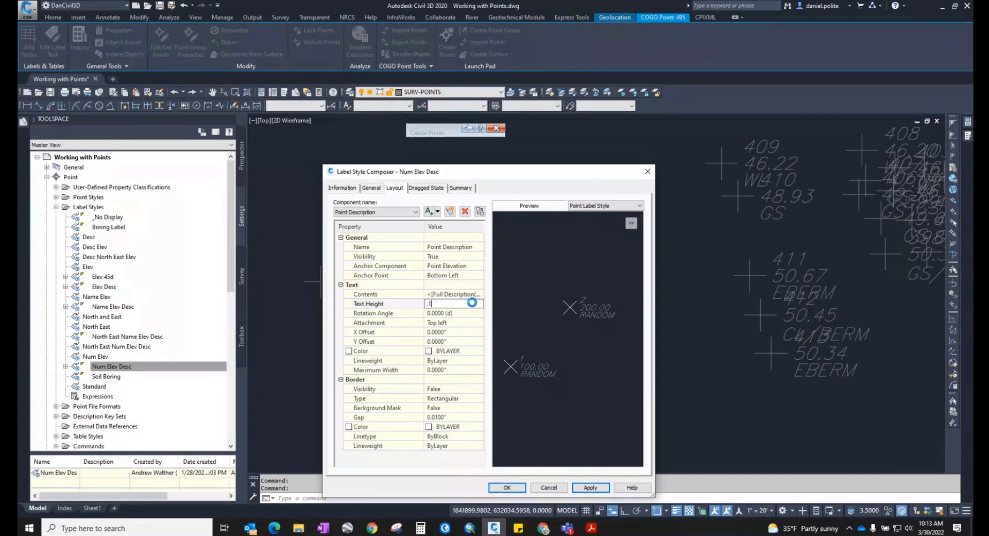
key(Return)
click(417, 213)
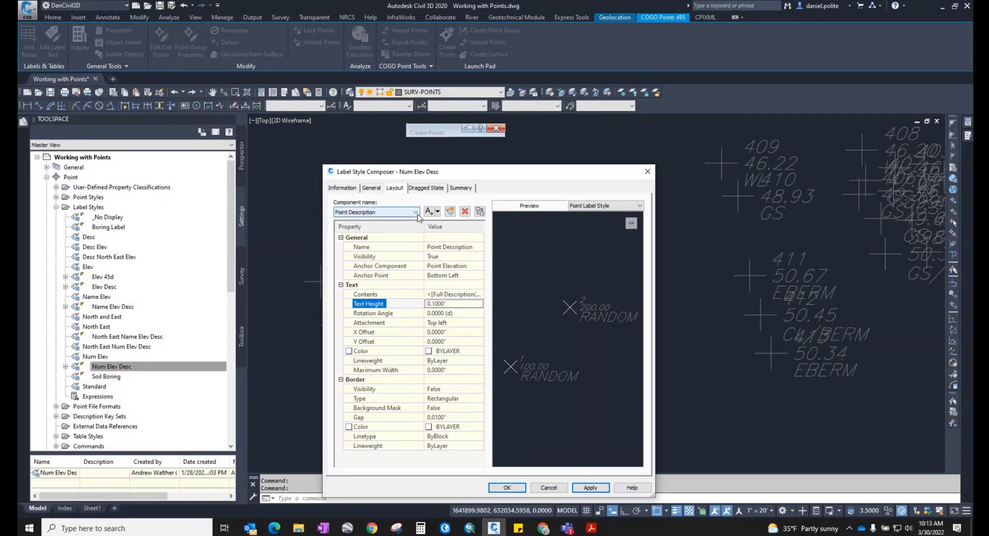
click(352, 227)
click(452, 304)
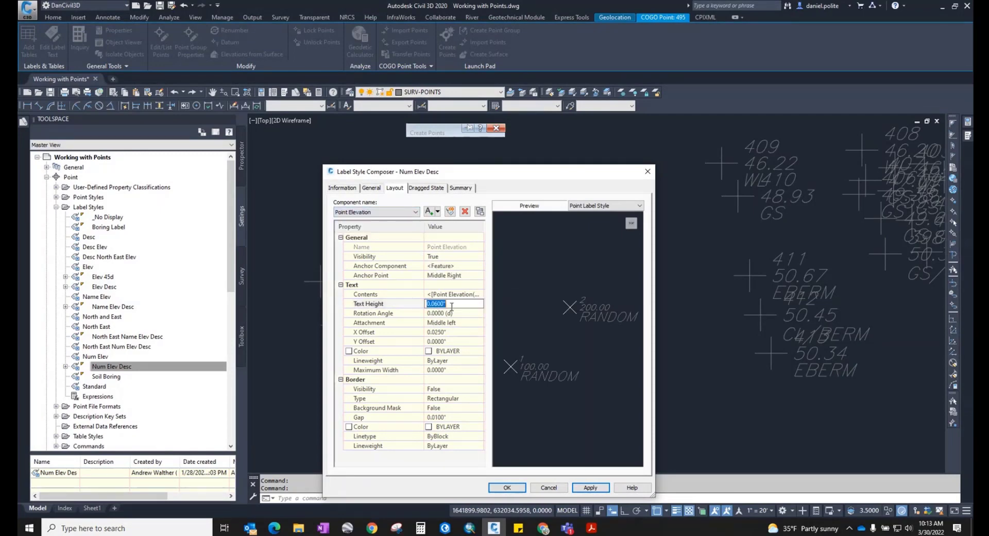
text(.1)
key(Return)
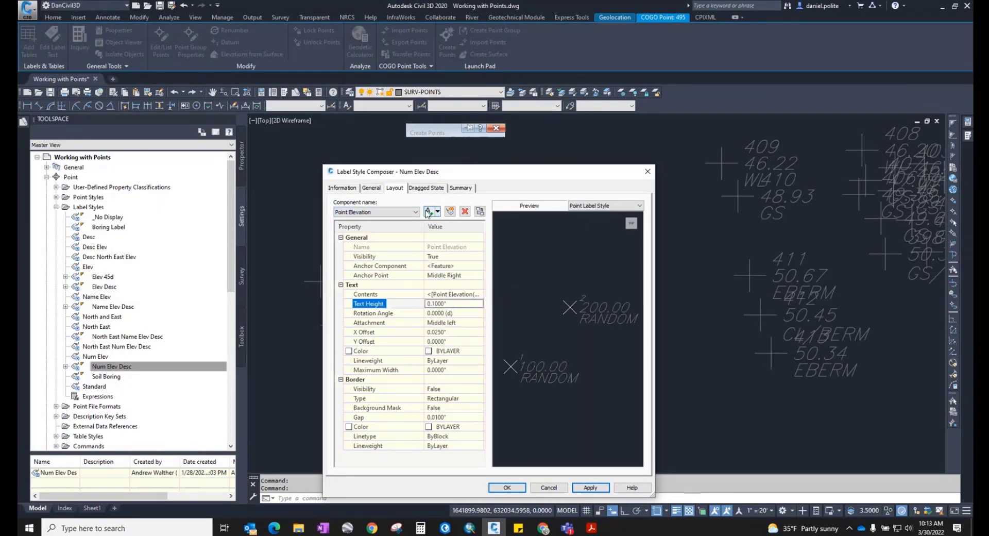
Set the text height of the Point Number component back to 0.1" and apply the label style changes
click(415, 212)
click(356, 219)
click(457, 304)
text(.1)
key(Return)
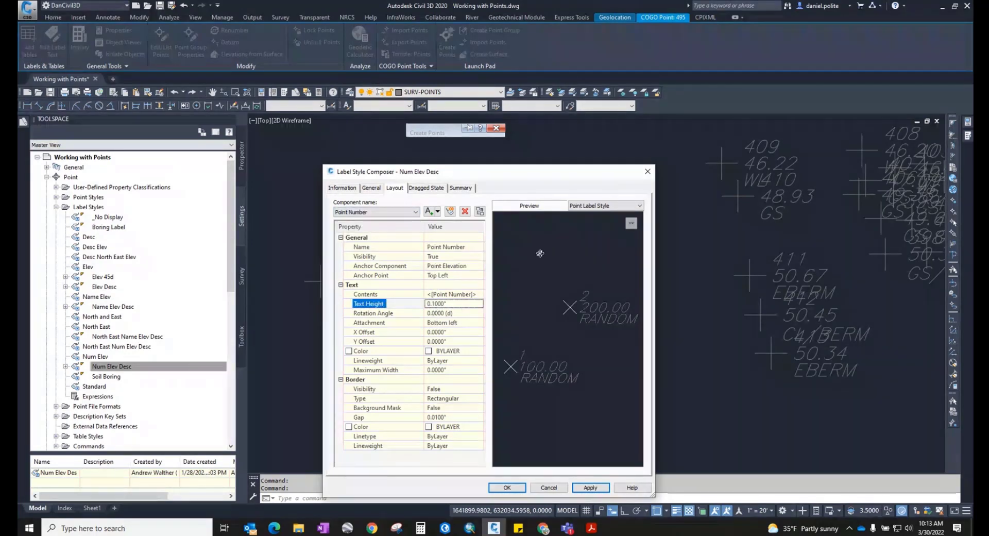
click(590, 488)
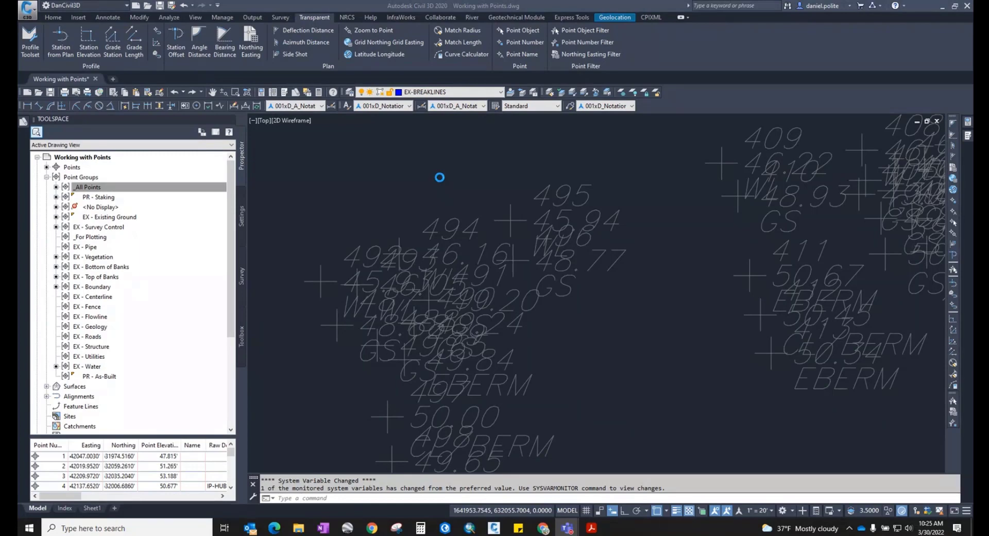
Find the survey layers in the drawing's layer list without changing the current layer
click(501, 92)
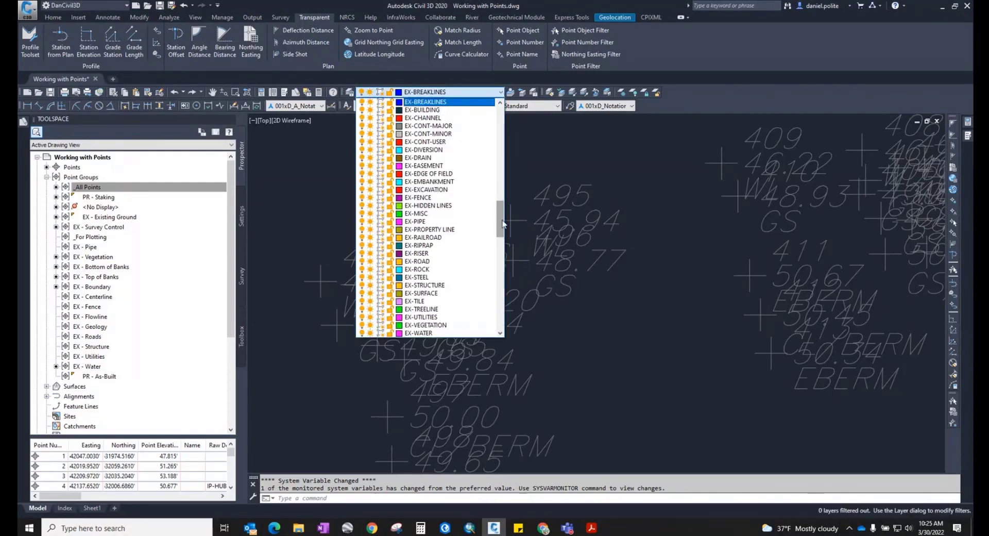
drag(503, 224, 501, 284)
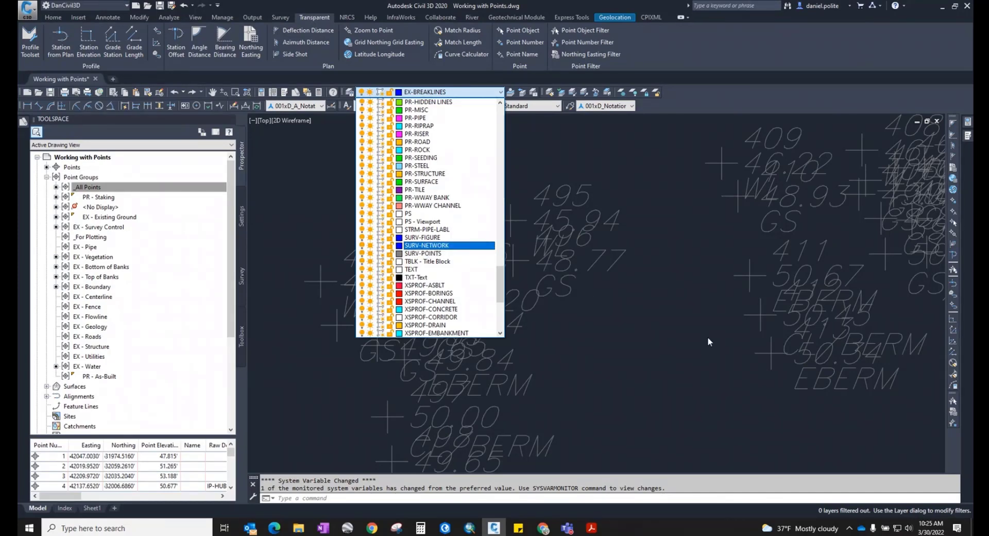
click(88, 186)
Lock all of the drawing's points and unlock them again
click(88, 178)
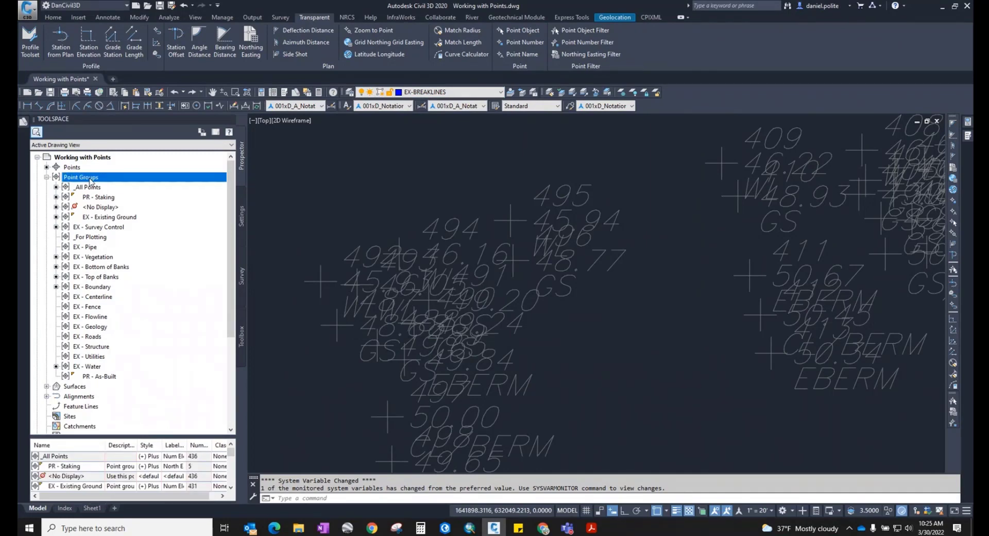
right_click(77, 168)
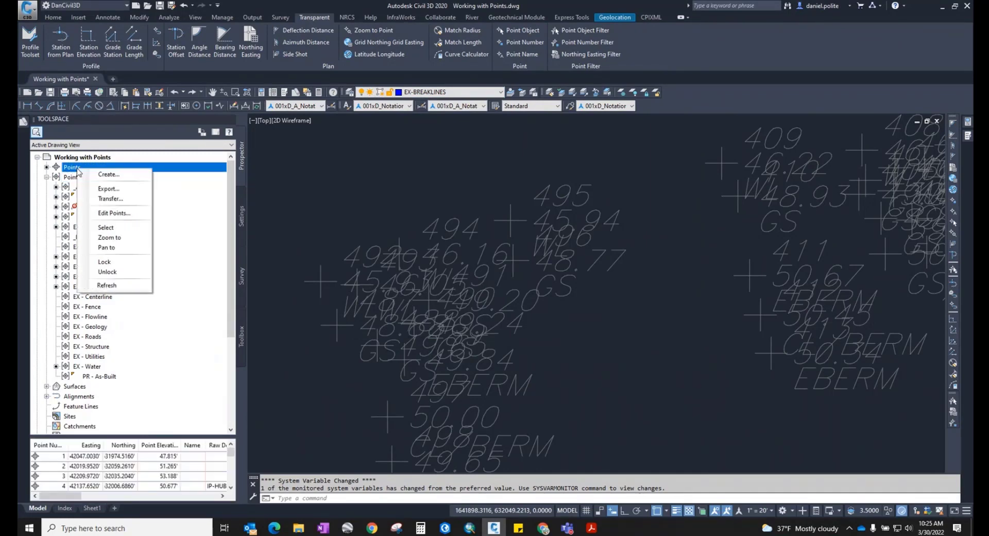
click(112, 228)
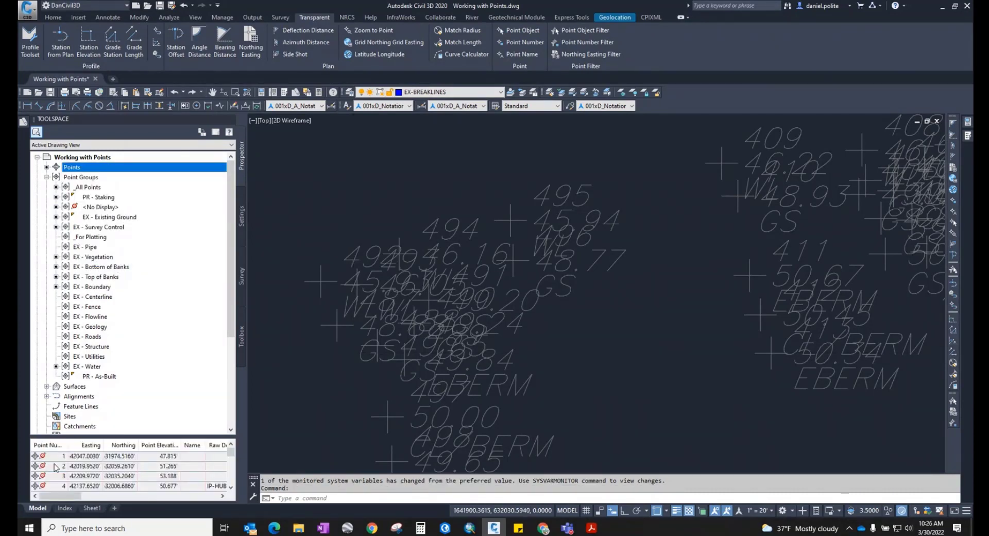
mouse_move(43, 457)
right_click(84, 167)
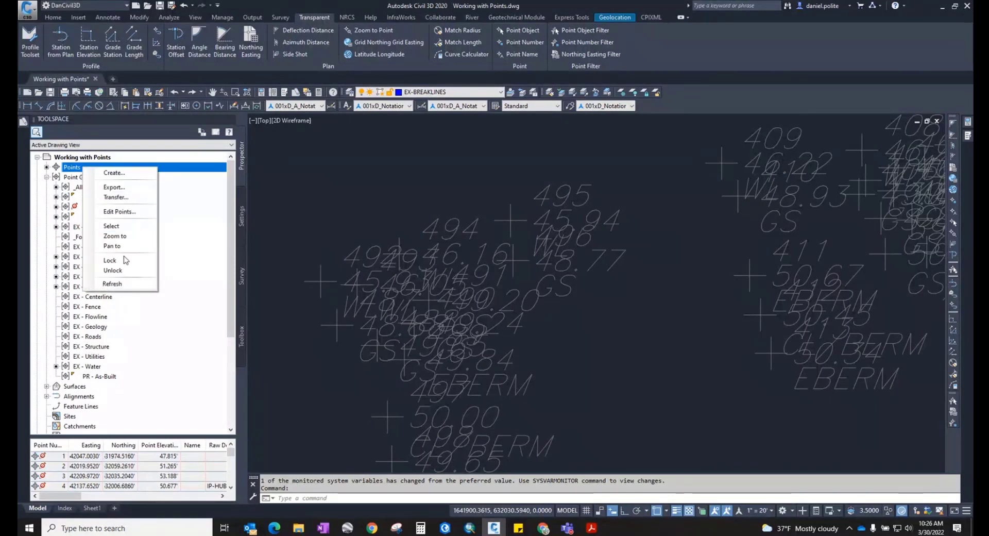
click(113, 270)
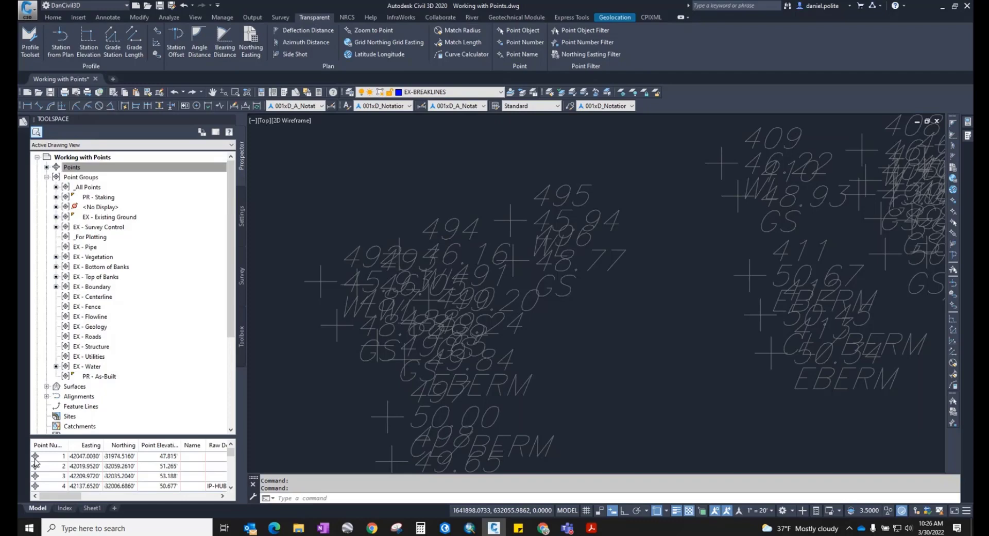
Open all of the drawing's points in the point editor, check their lock status and close the editor
right_click(72, 168)
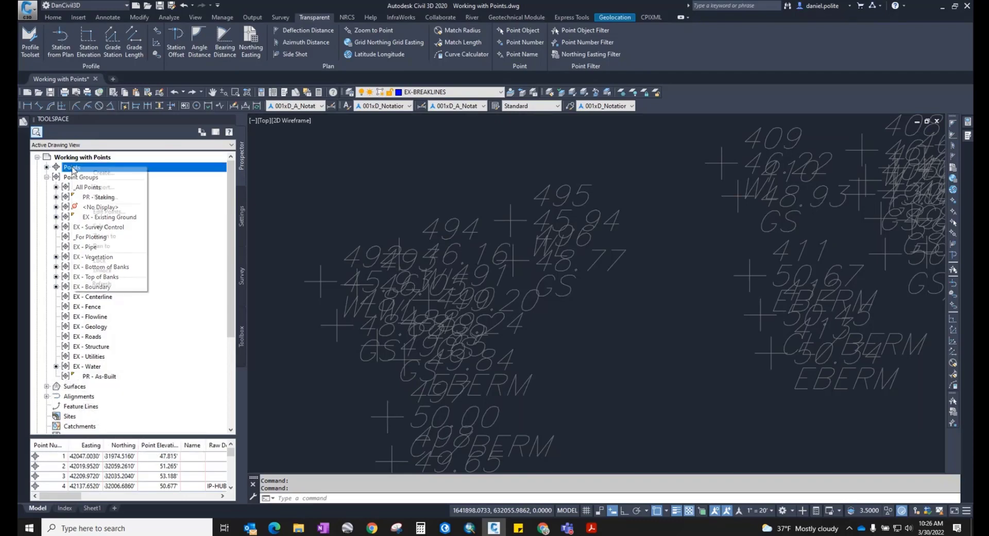
click(108, 211)
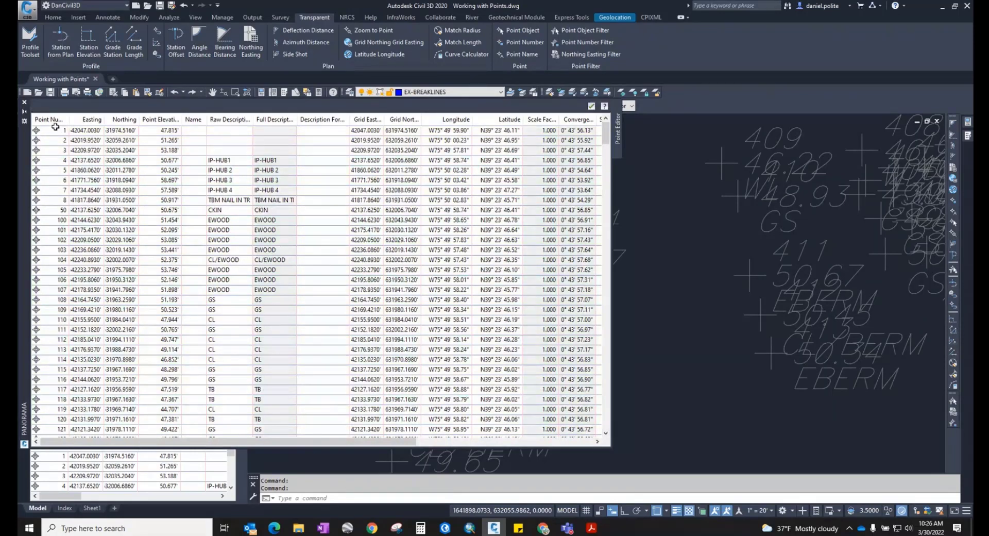
click(24, 102)
Lock all points again and review the lock status of the points listed in the point editor, down to point 218
right_click(72, 168)
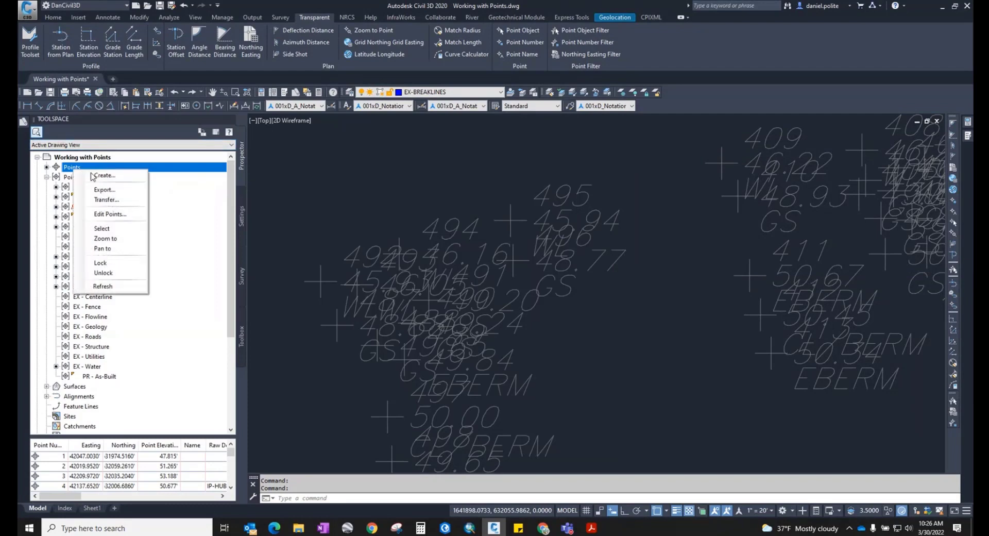
right_click(89, 167)
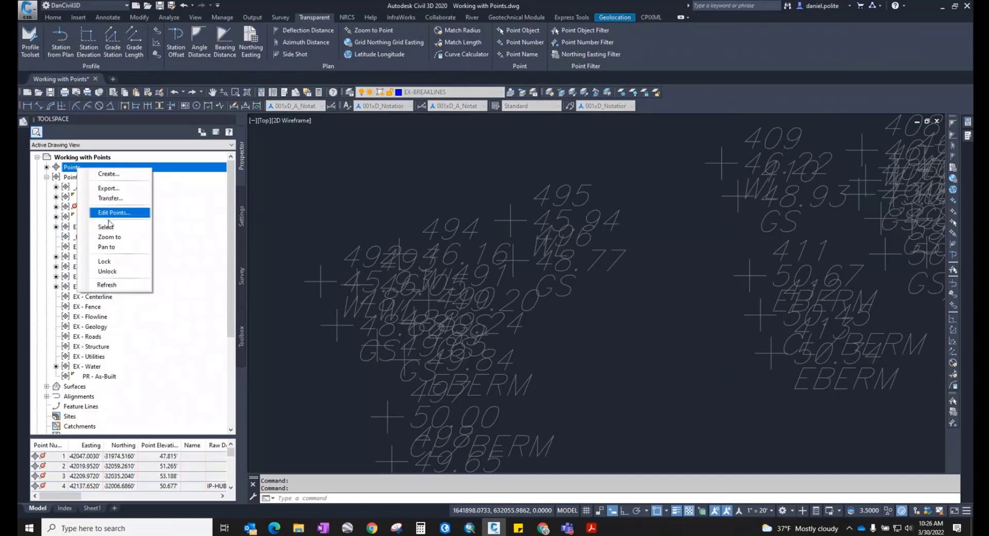
click(109, 213)
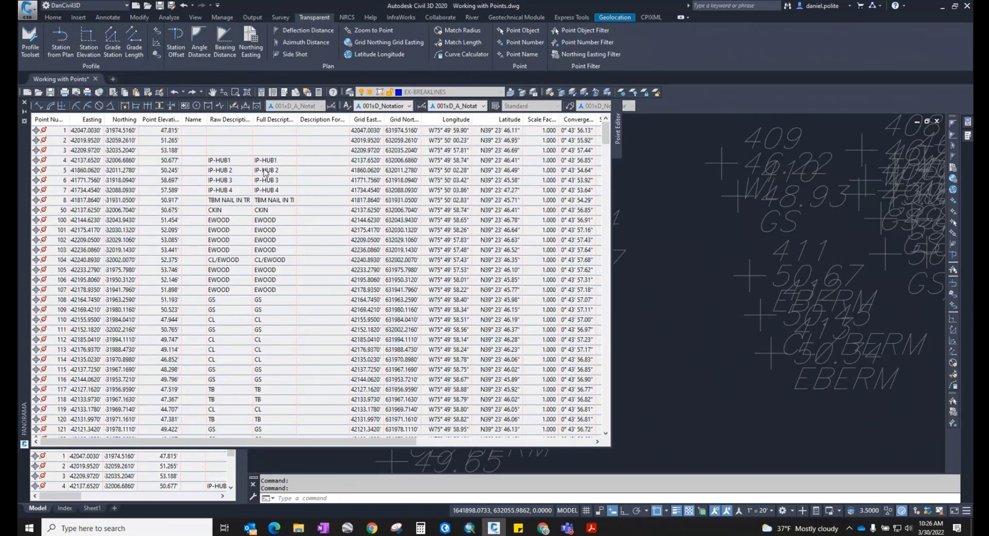
scroll(47, 266, down, 1)
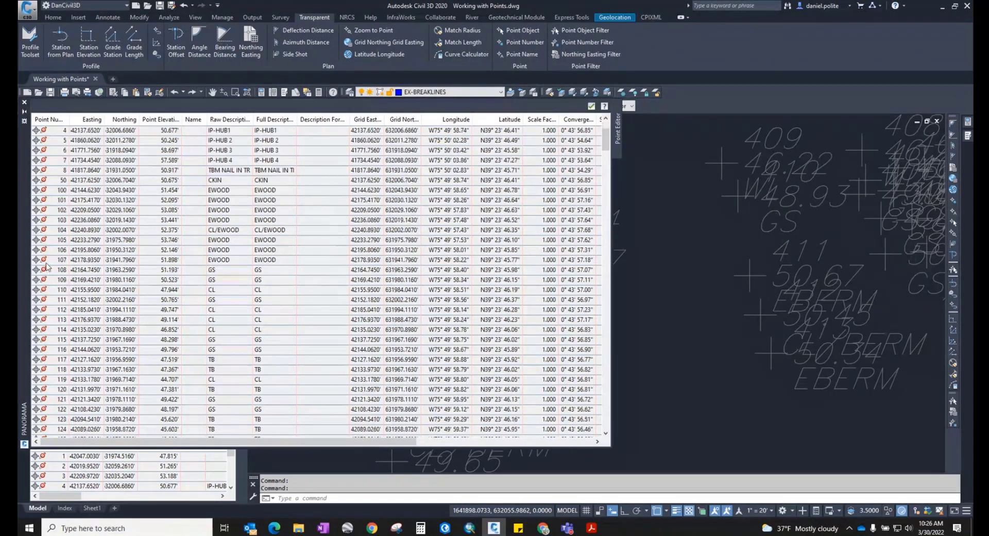
scroll(47, 267, down, 20)
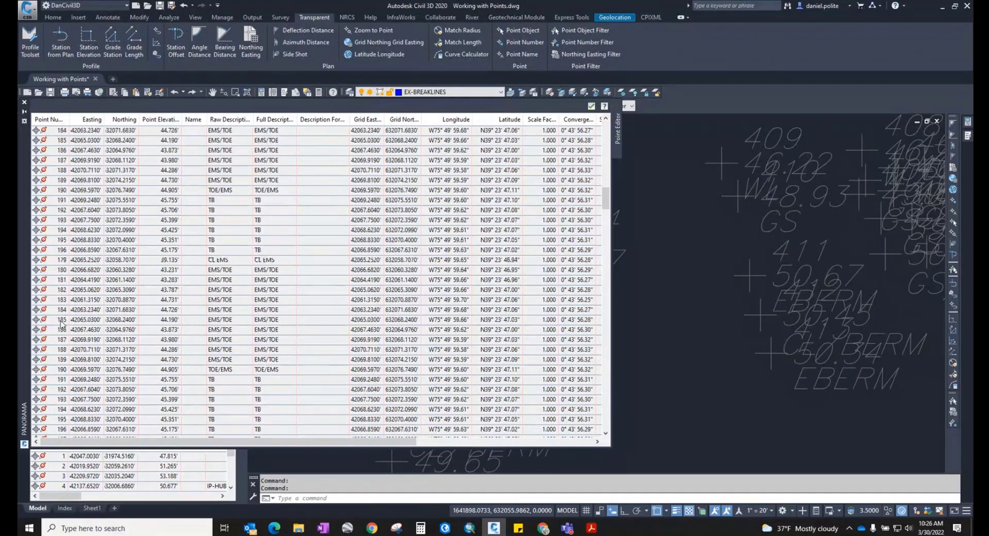
click(250, 319)
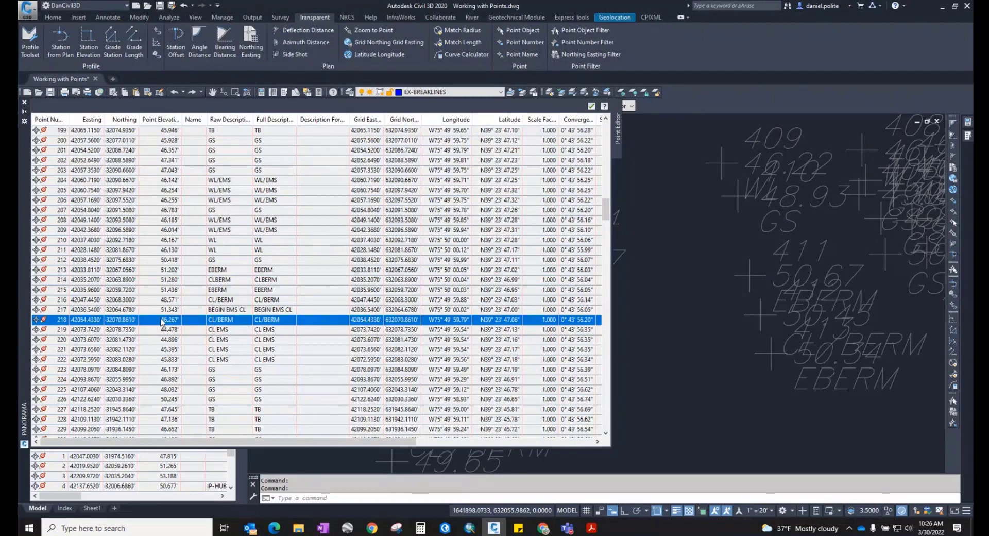
mouse_move(60, 322)
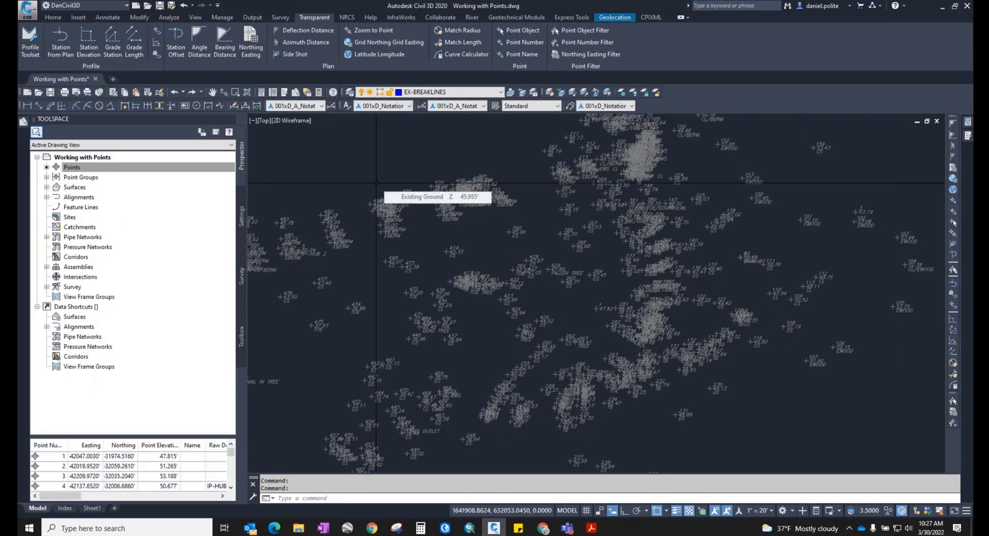
Switch to the agenda PDF in Acrobat and review the sessions from Working with Point Groups to Creating Stakeout Points
mouse_move(591, 527)
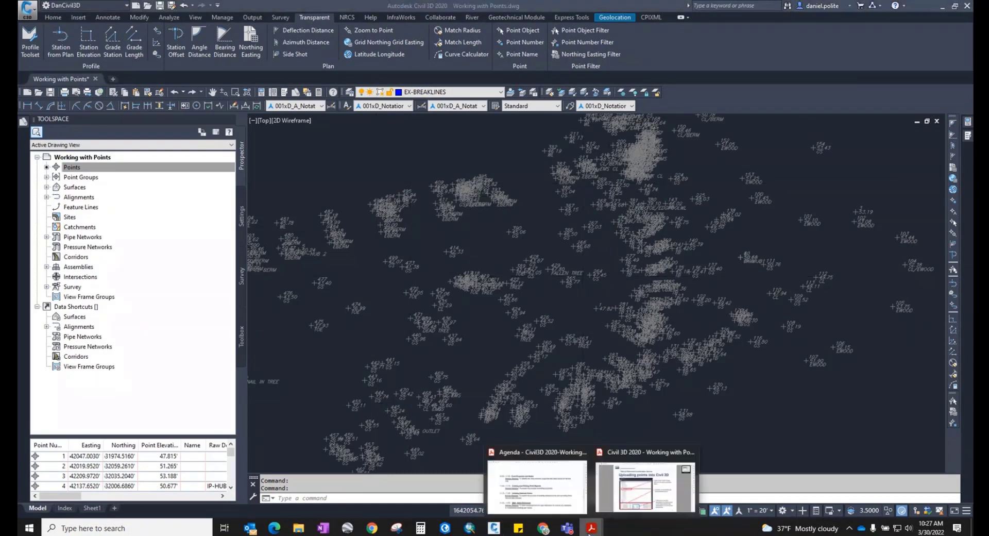
click(538, 494)
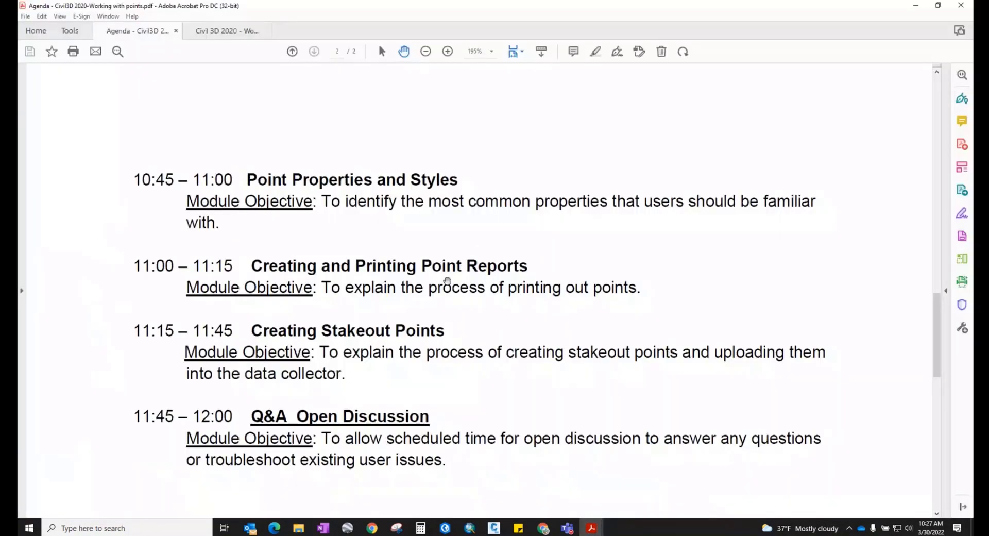
scroll(381, 206, up, 4)
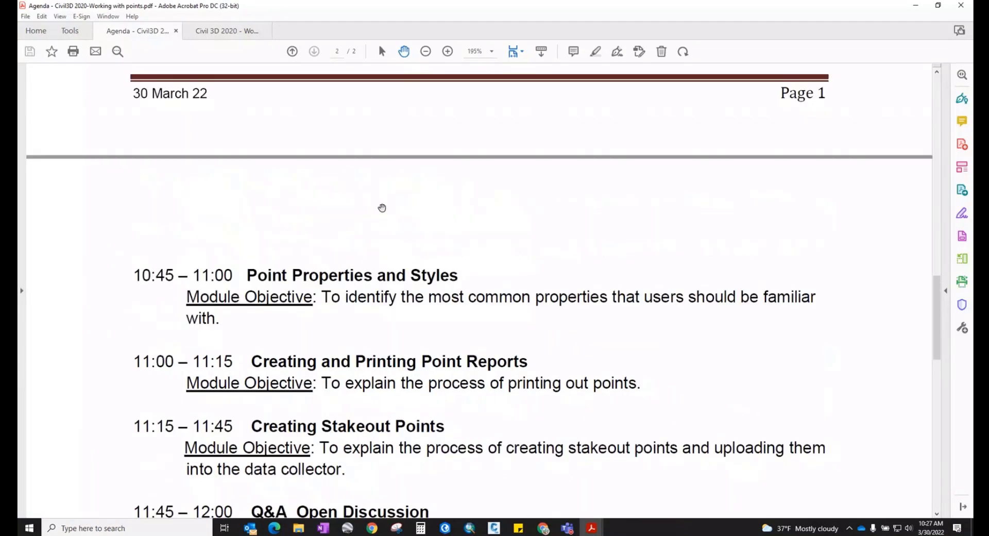
scroll(382, 208, up, 2)
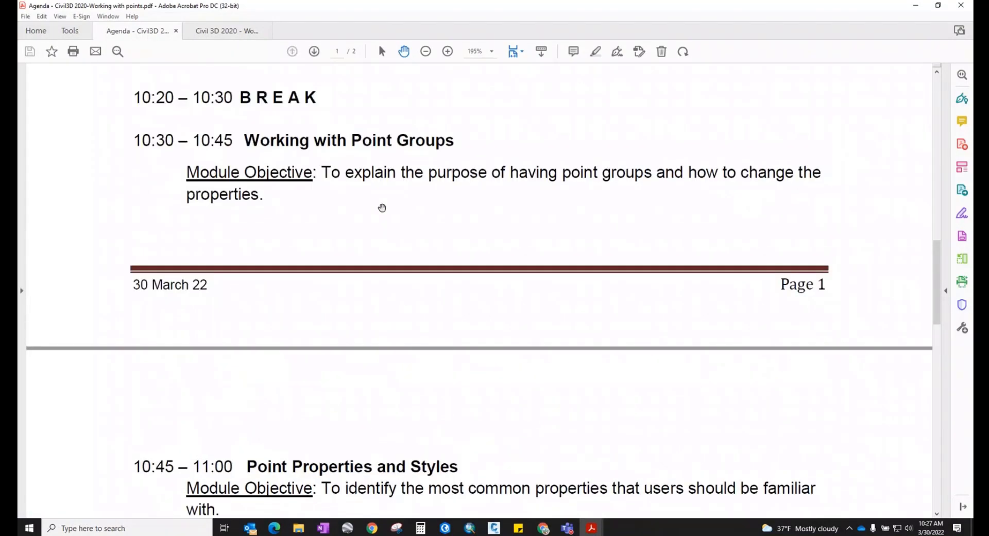
scroll(382, 208, down, 1)
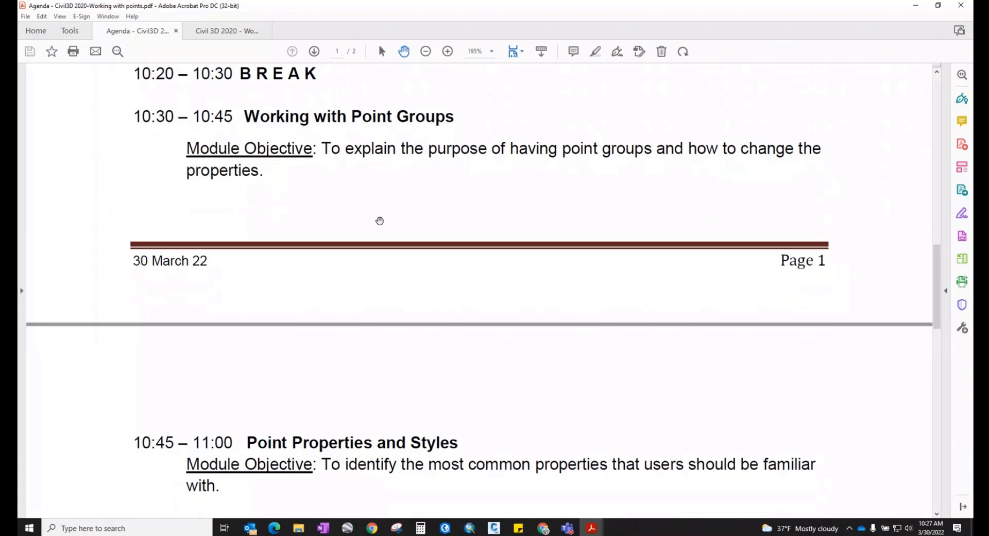
scroll(380, 221, down, 3)
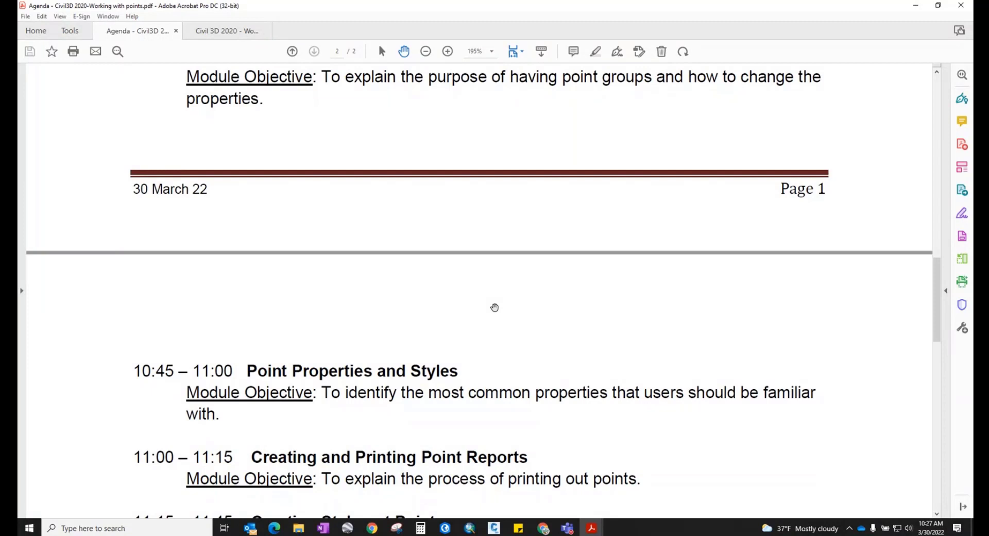
scroll(494, 307, down, 1)
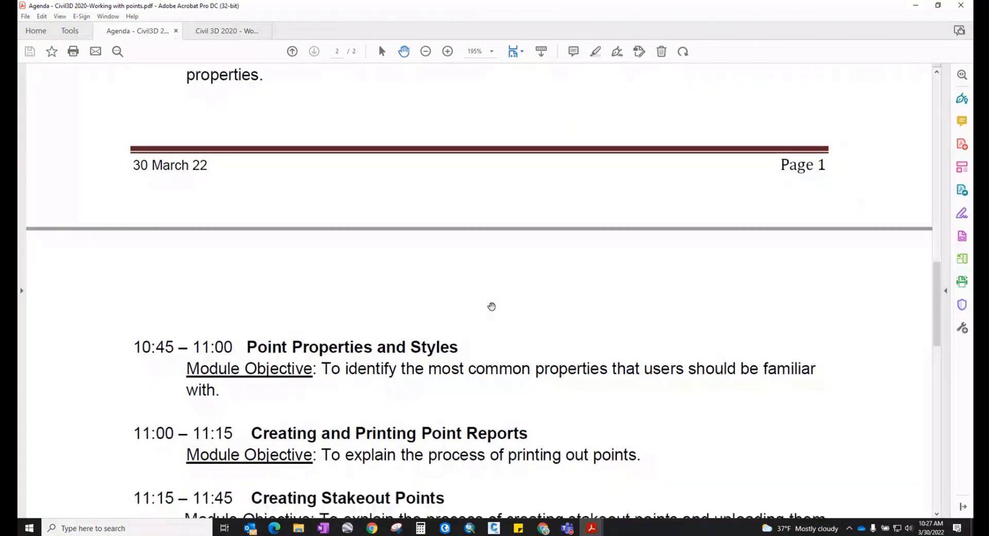
scroll(664, 400, down, 2)
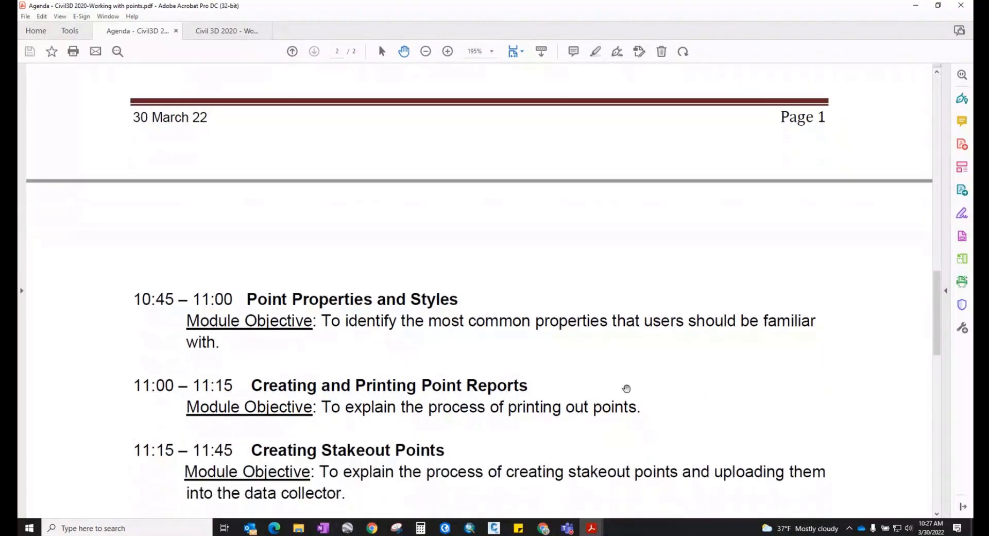
scroll(520, 315, down, 1)
scroll(489, 227, up, 2)
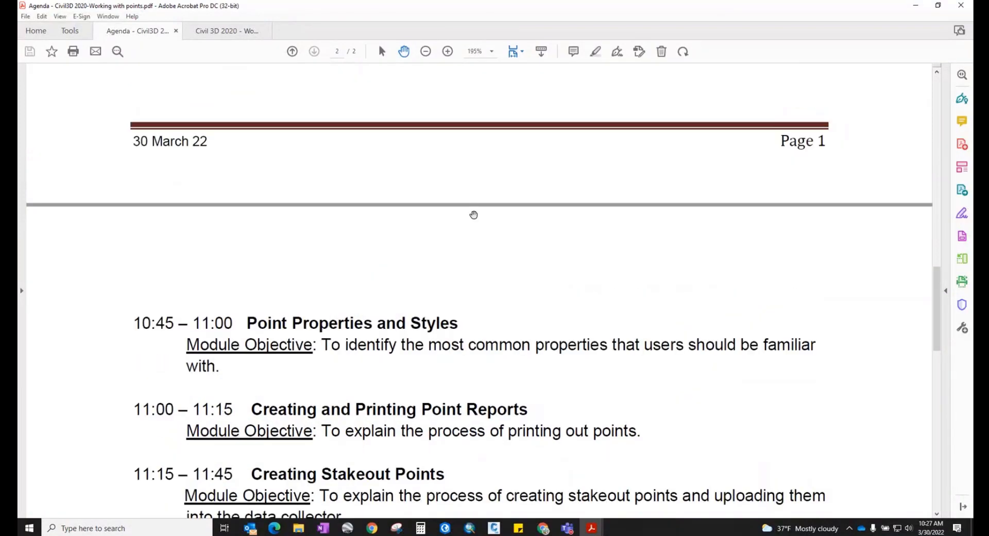
Switch to the Working with Points presentation PDF and advance from the point groups list to the Point Group Display Order page
click(221, 31)
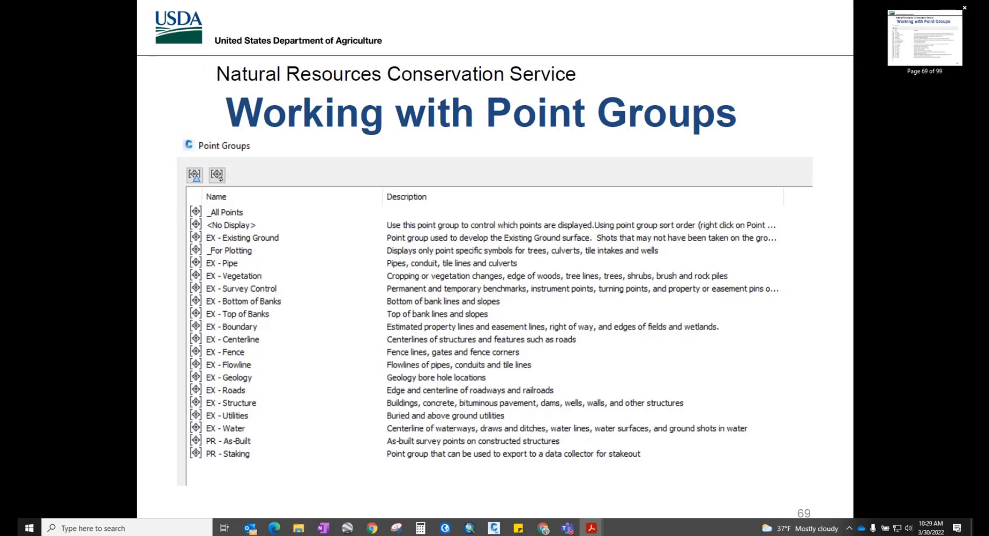
key(Right)
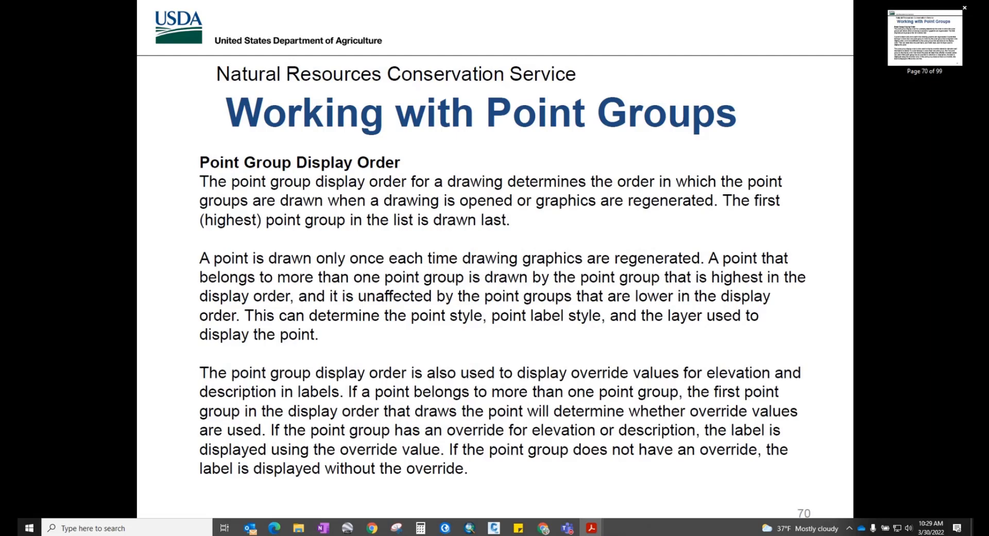
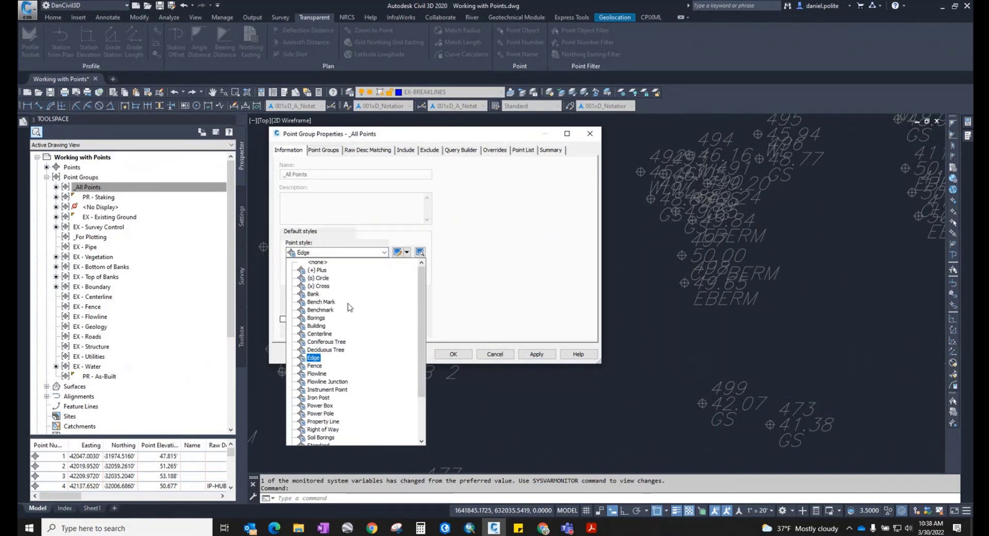
Set the point style of the _All Points group to (+) Plus and apply the change
click(318, 270)
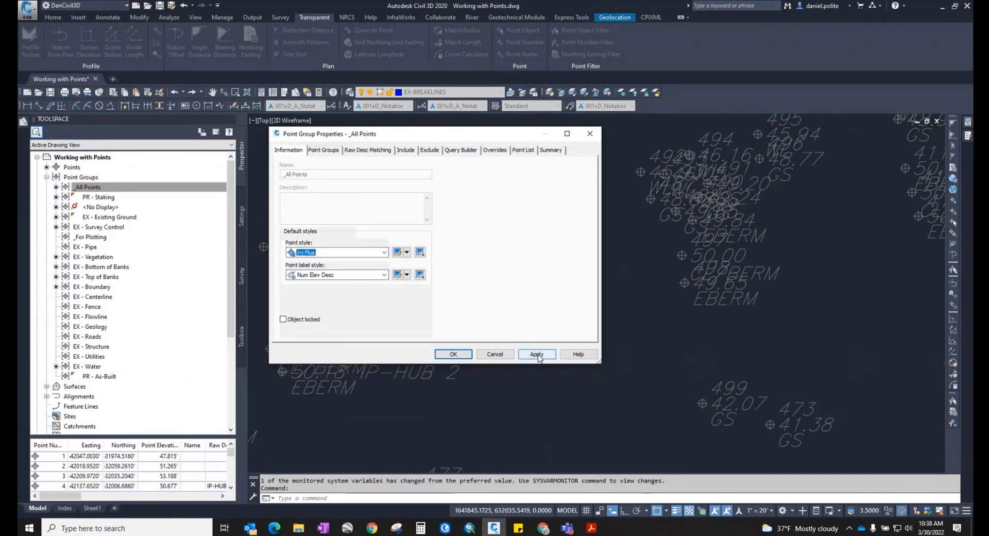
click(537, 354)
click(442, 354)
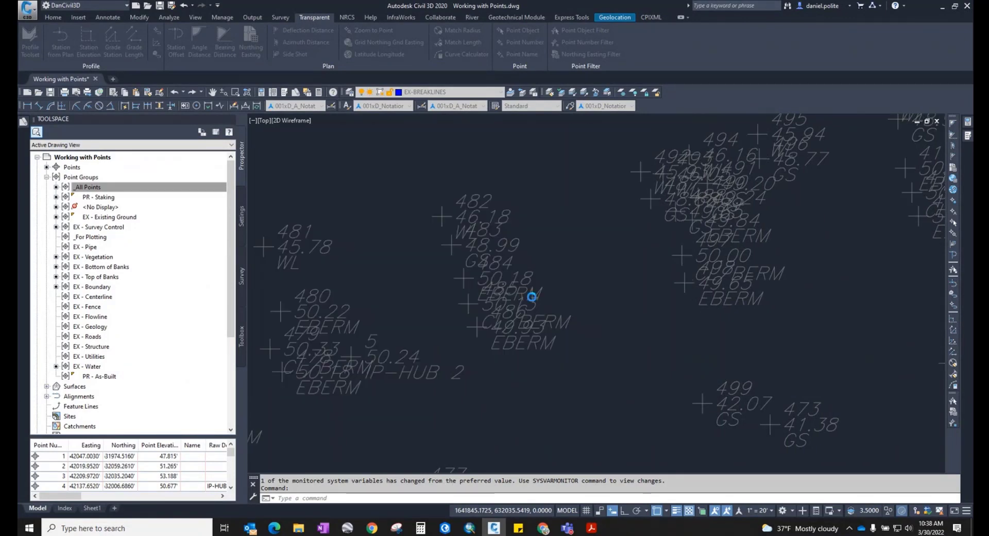
Open the points of the _All Points group in the point editor
click(147, 187)
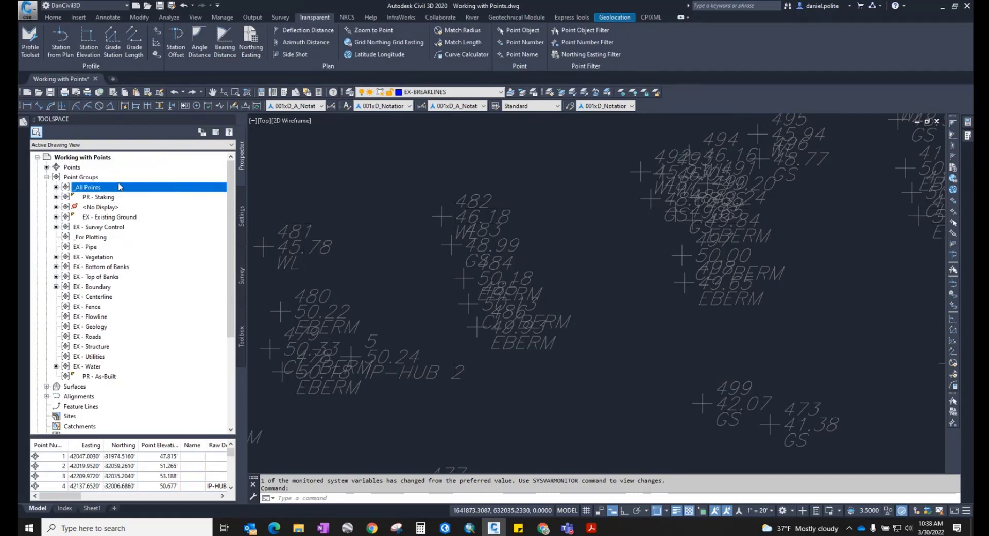
right_click(95, 191)
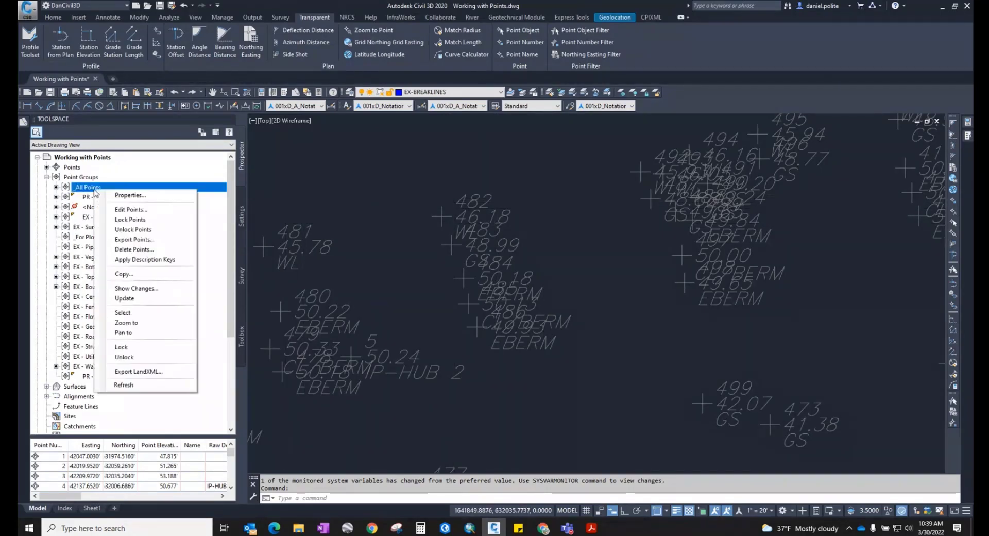
click(135, 210)
click(135, 210)
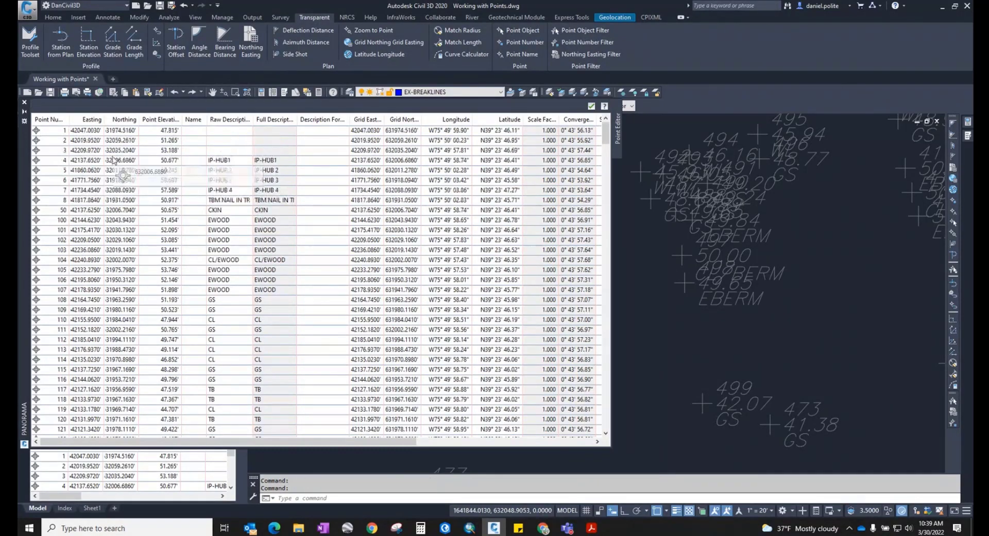
Change the raw description of point 4 to IP-HUB5 and close the point editor
click(233, 161)
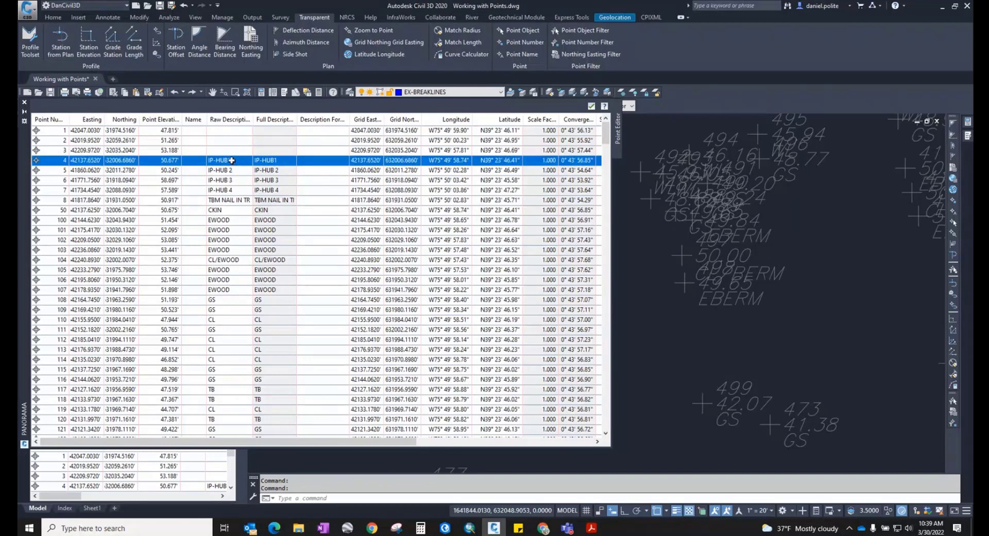
click(232, 161)
key(BackSpace)
text(2)
click(293, 241)
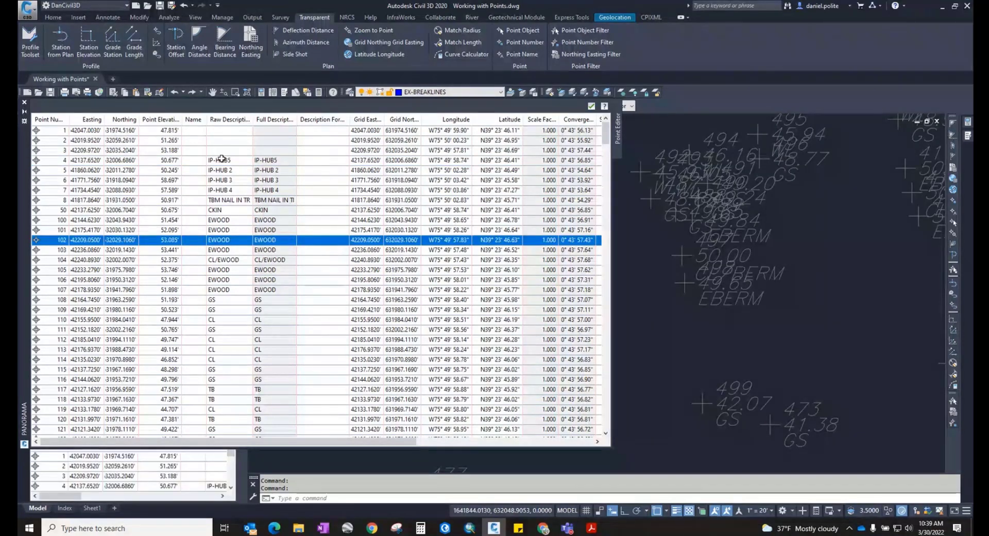
drag(221, 158, 160, 160)
click(161, 160)
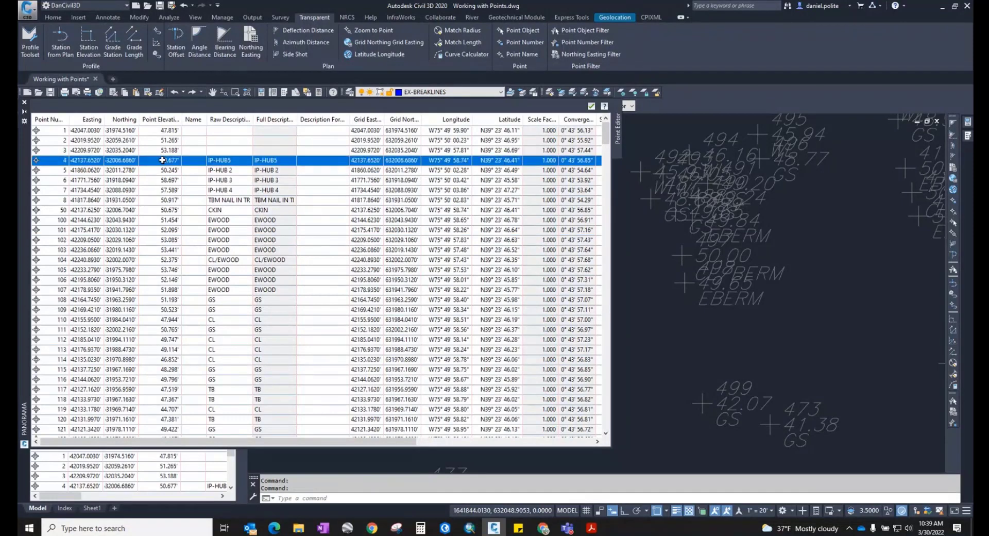
drag(163, 160, 162, 160)
click(23, 102)
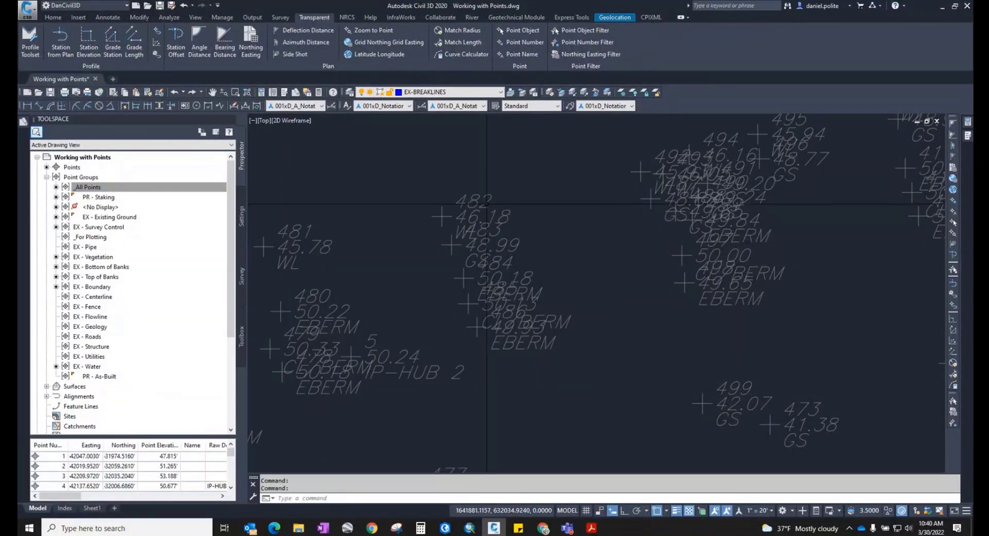
Inspect point 482 from the drawing in its object properties and in the point editor, and close the editor
click(442, 215)
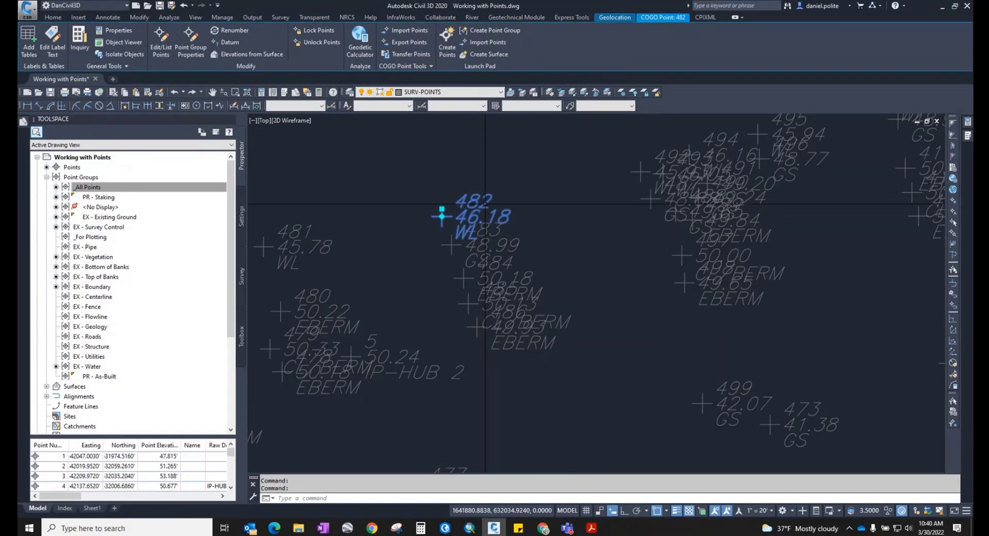
key(ctrl+1)
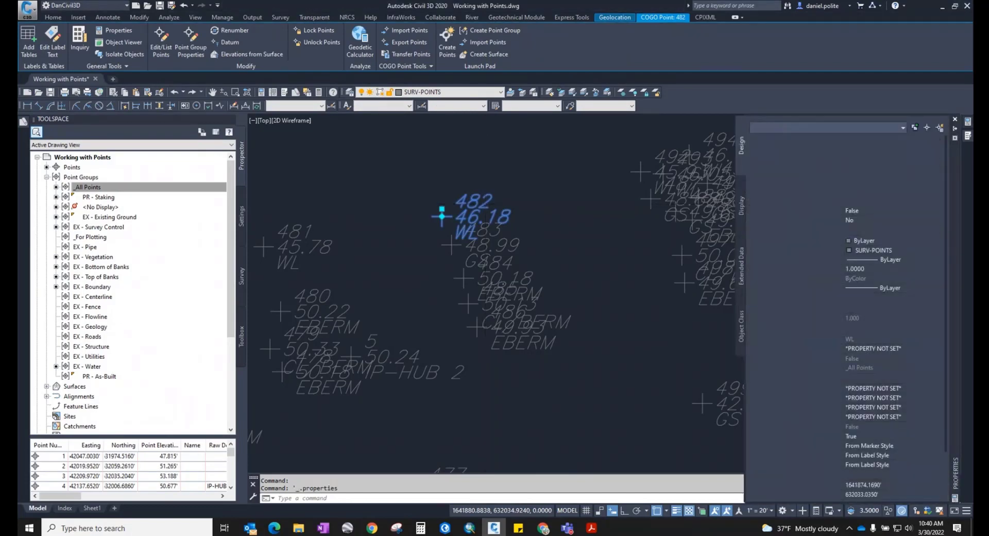
right_click(484, 203)
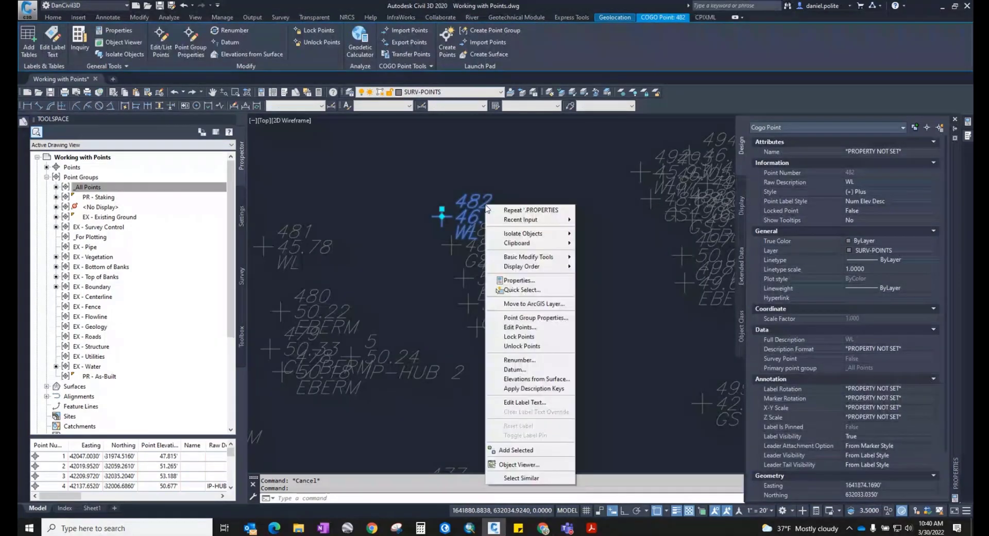
click(545, 332)
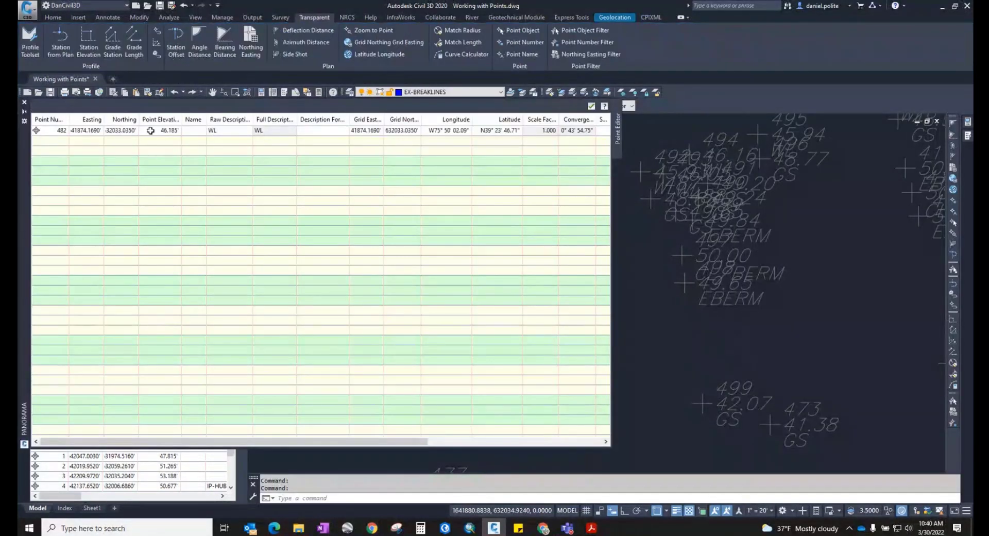
click(150, 130)
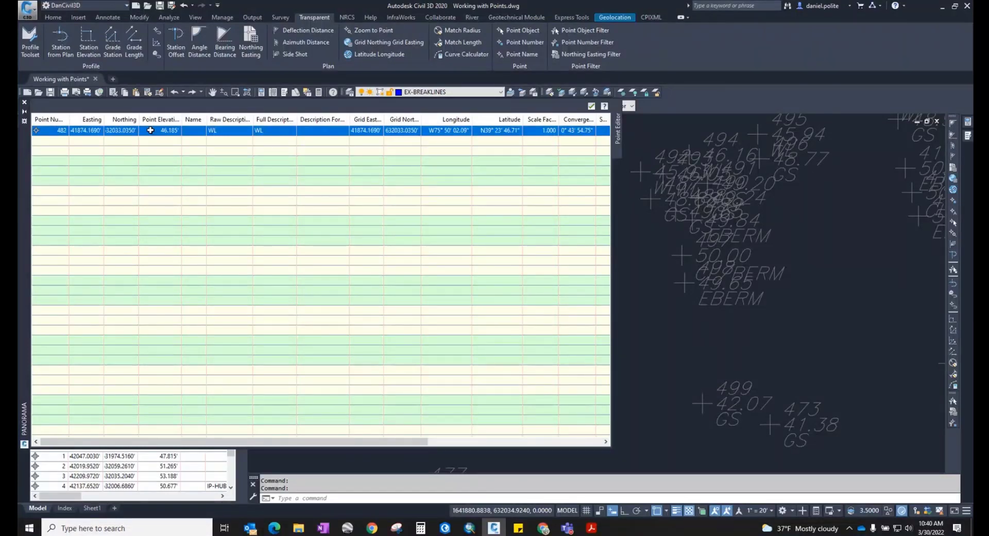
drag(26, 161, 57, 162)
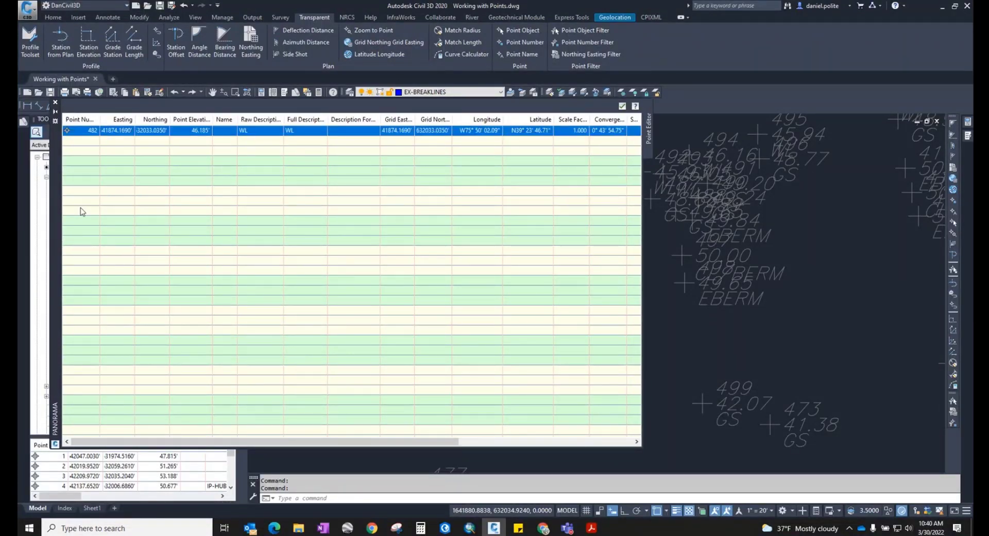
click(253, 131)
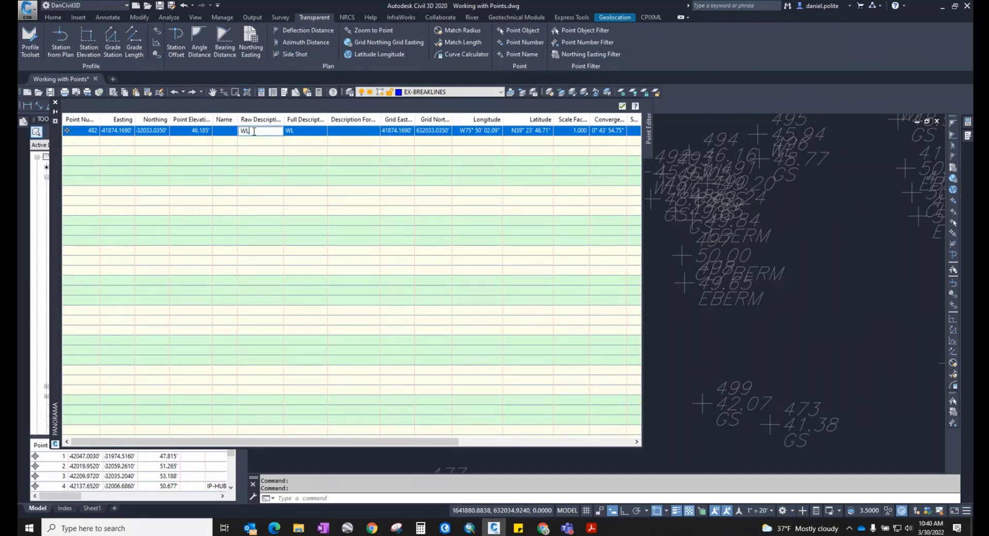
click(55, 102)
Open the properties of the Point Groups collection and enlarge the dialog to read the group order and full descriptions
click(86, 189)
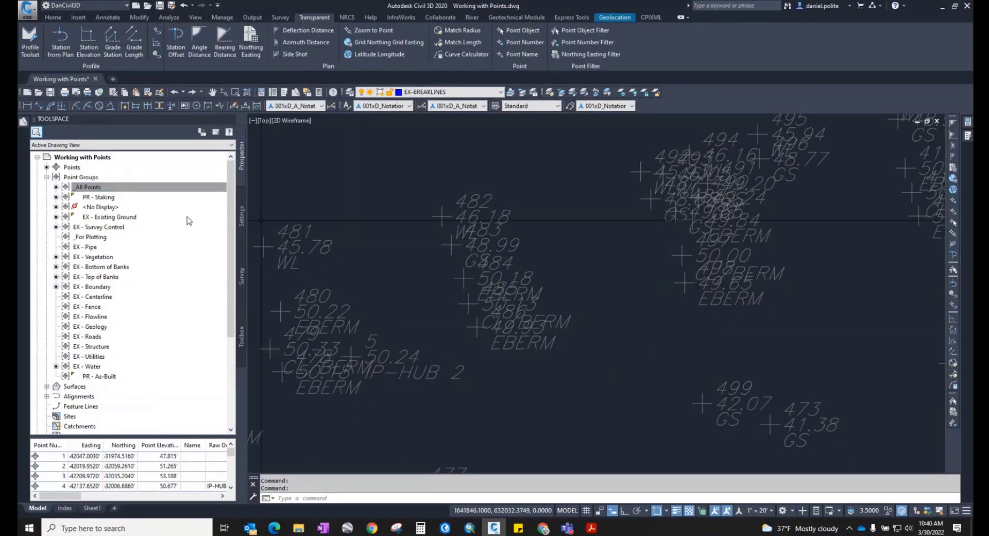
click(94, 189)
click(91, 178)
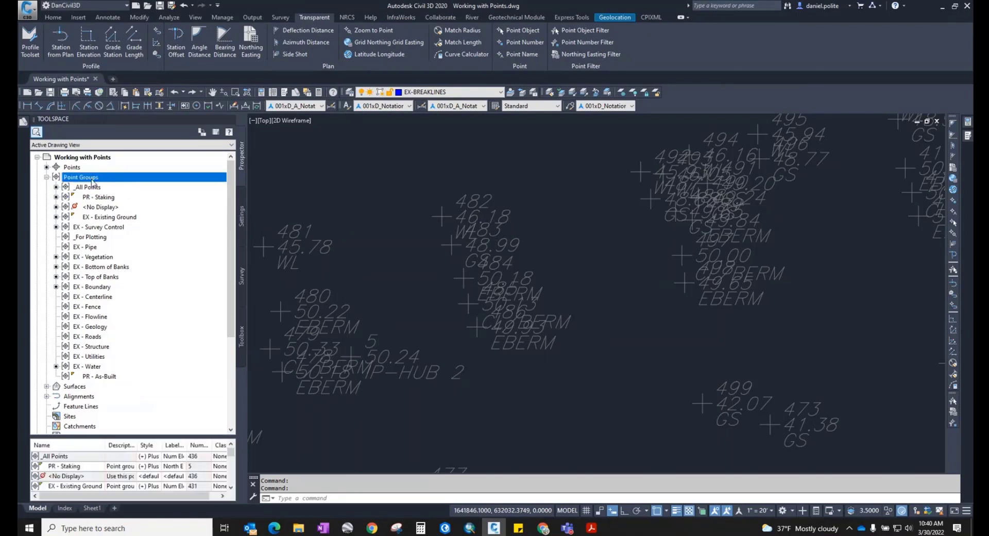
click(47, 178)
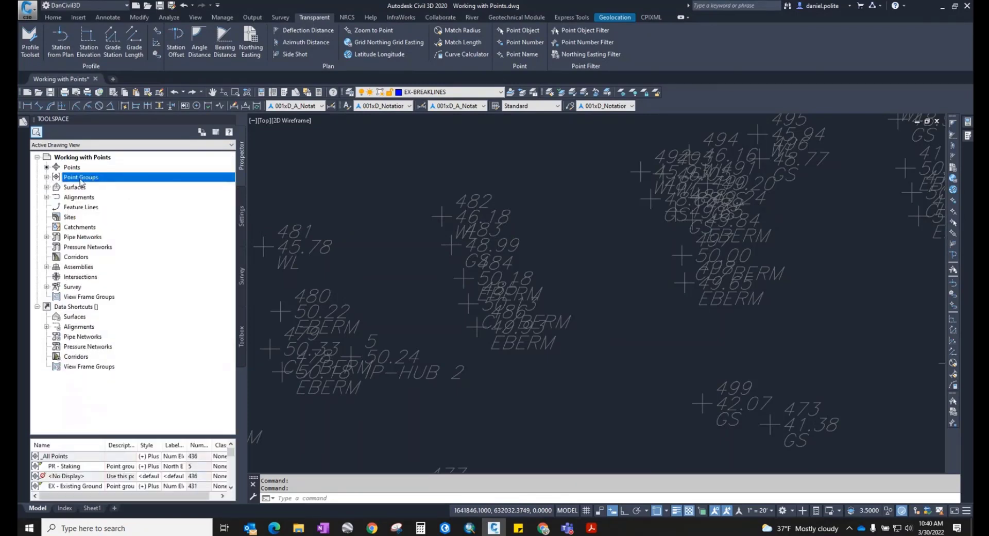
right_click(93, 178)
click(112, 186)
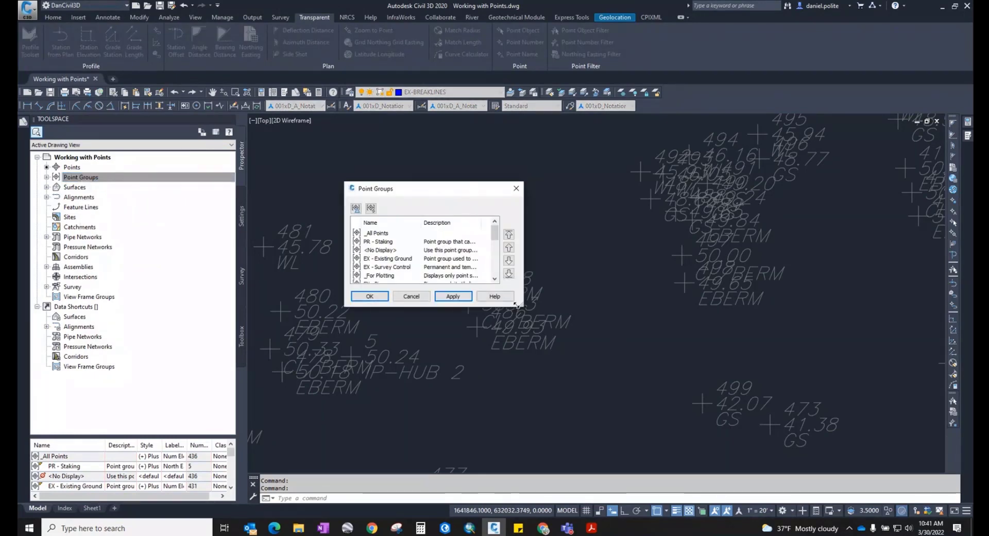
drag(522, 306, 650, 422)
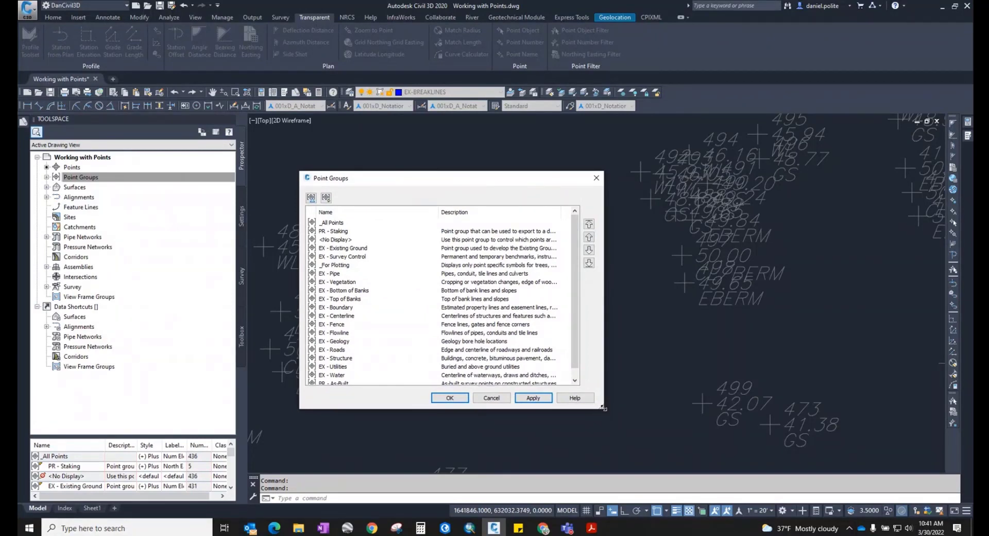
drag(603, 408, 755, 411)
drag(574, 212, 415, 229)
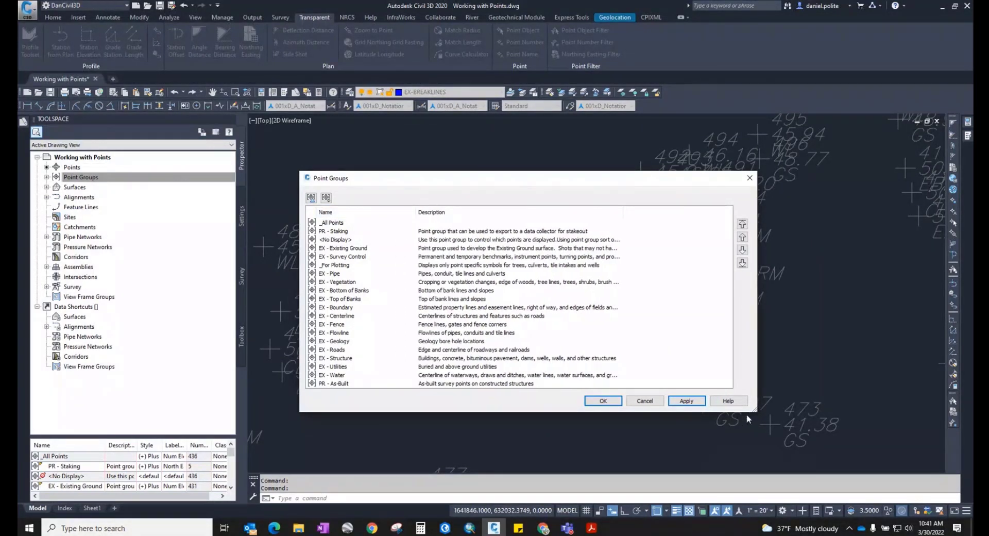
drag(754, 410, 755, 432)
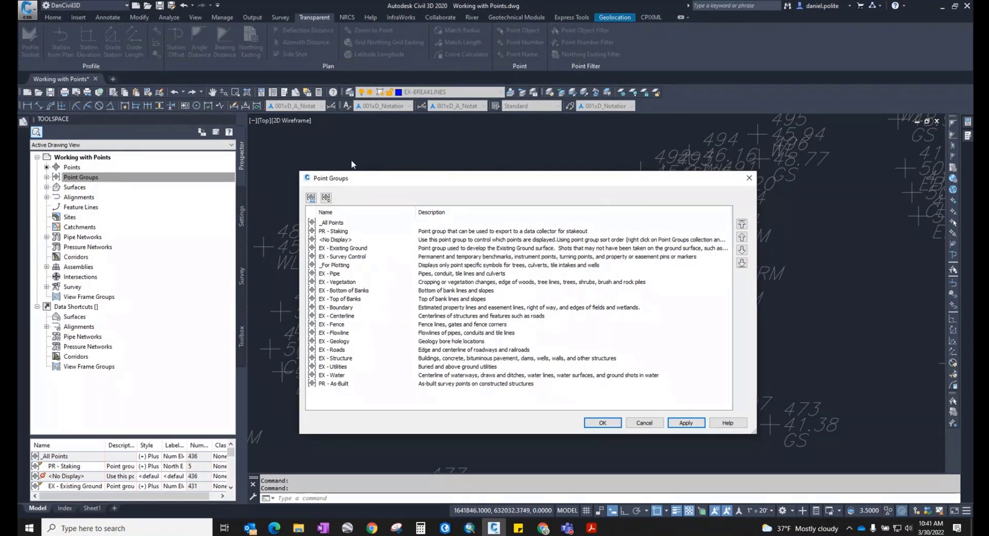
Review the point group differences, update the point groups, and close the Point Groups dialog
click(335, 265)
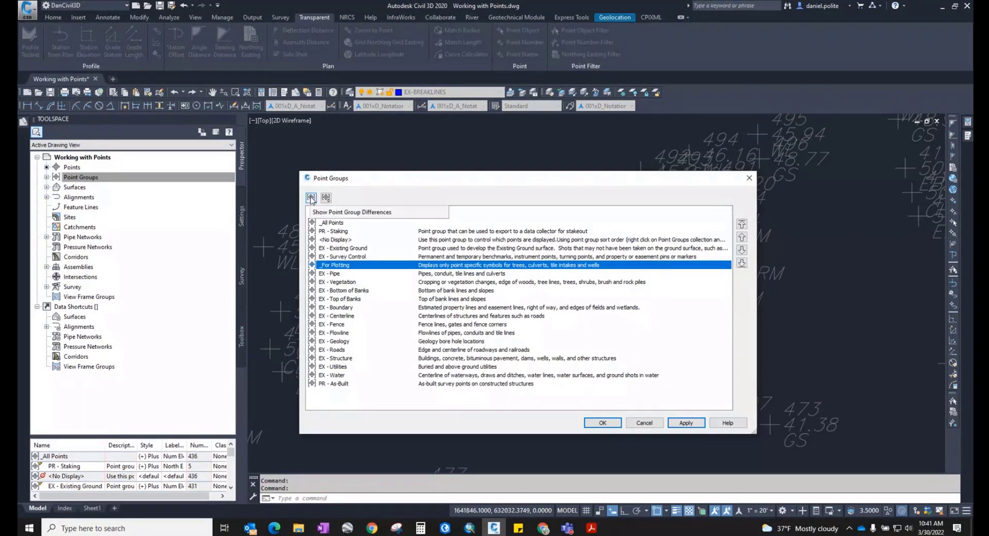
click(311, 198)
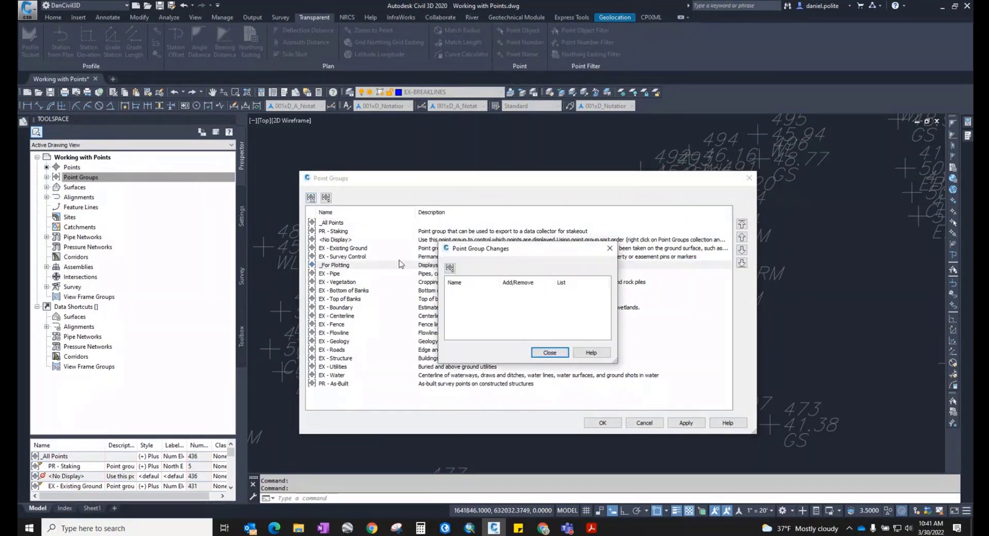
click(450, 268)
click(559, 355)
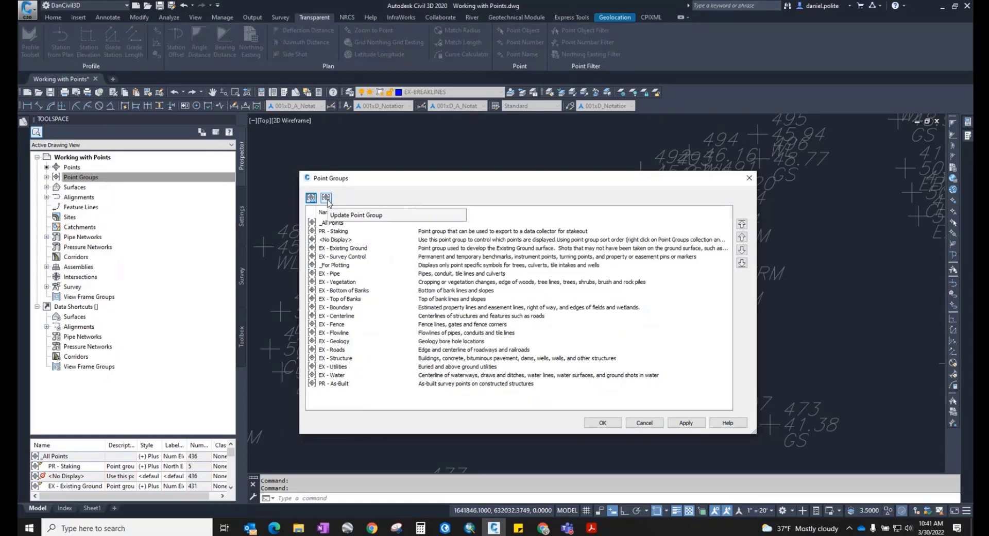
click(326, 197)
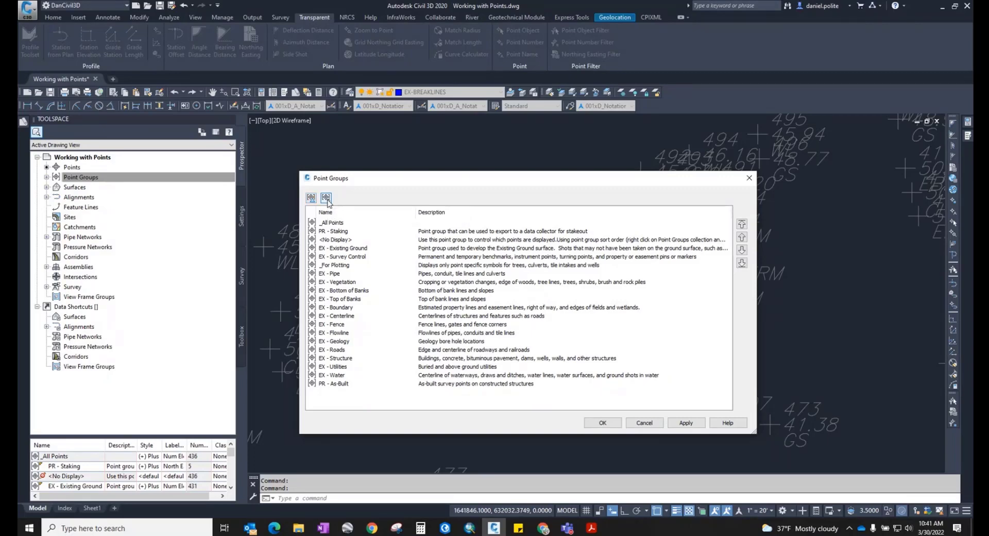
click(438, 233)
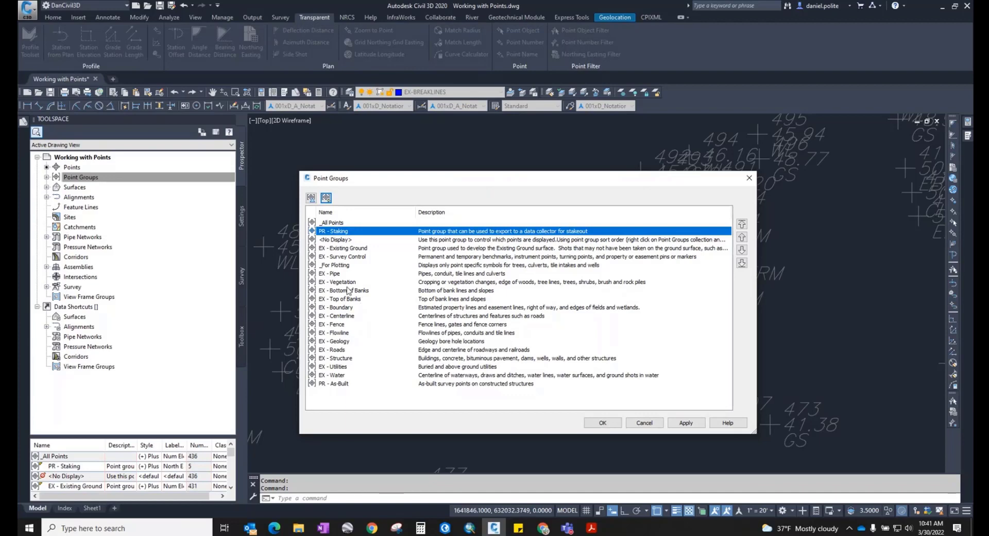
click(749, 178)
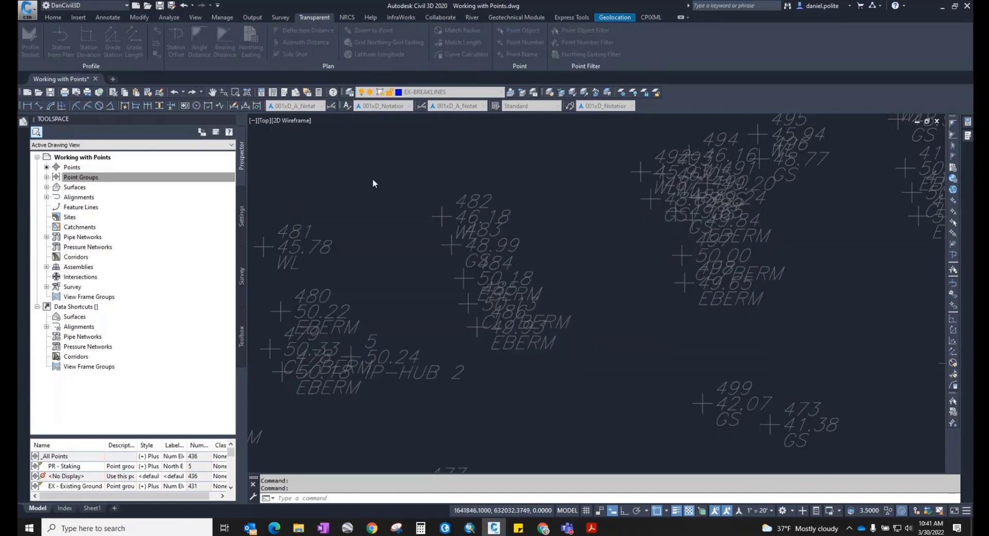
Expand the list of point groups and open the properties of the _For Plotting group
click(46, 177)
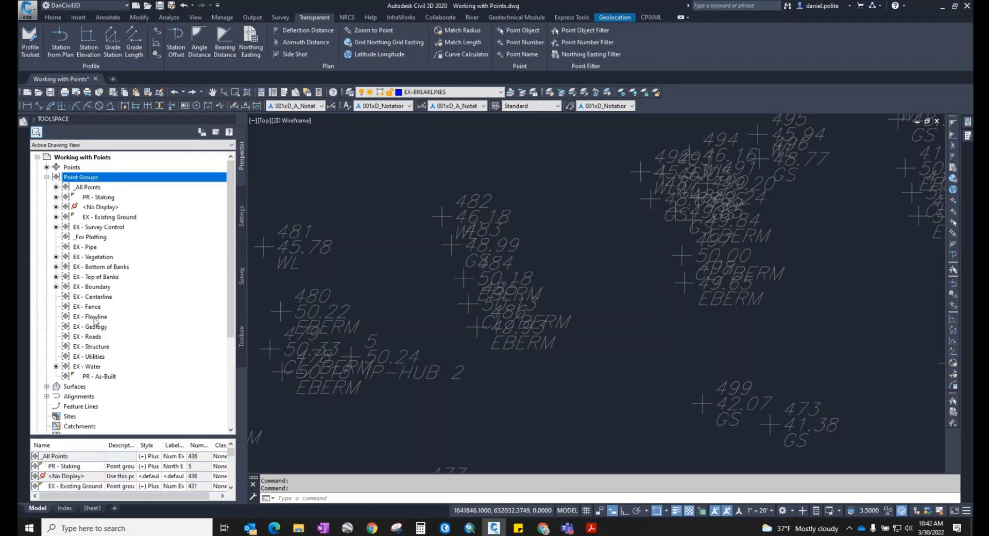
click(55, 257)
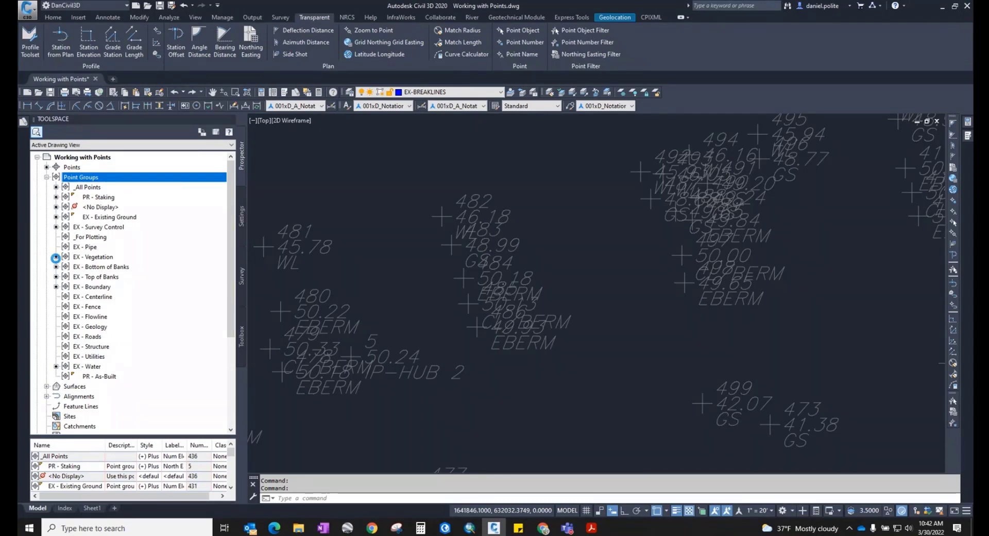
right_click(114, 239)
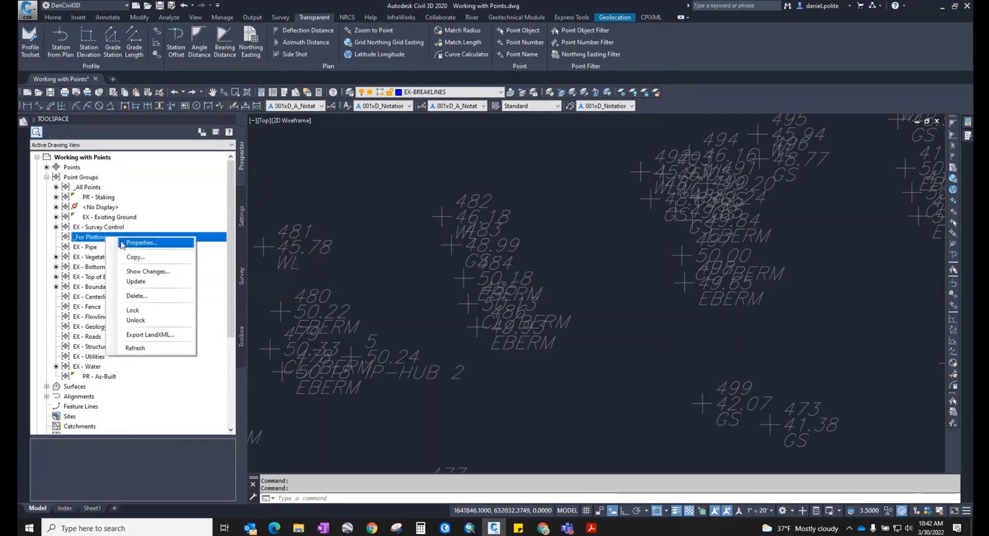
click(101, 239)
right_click(102, 240)
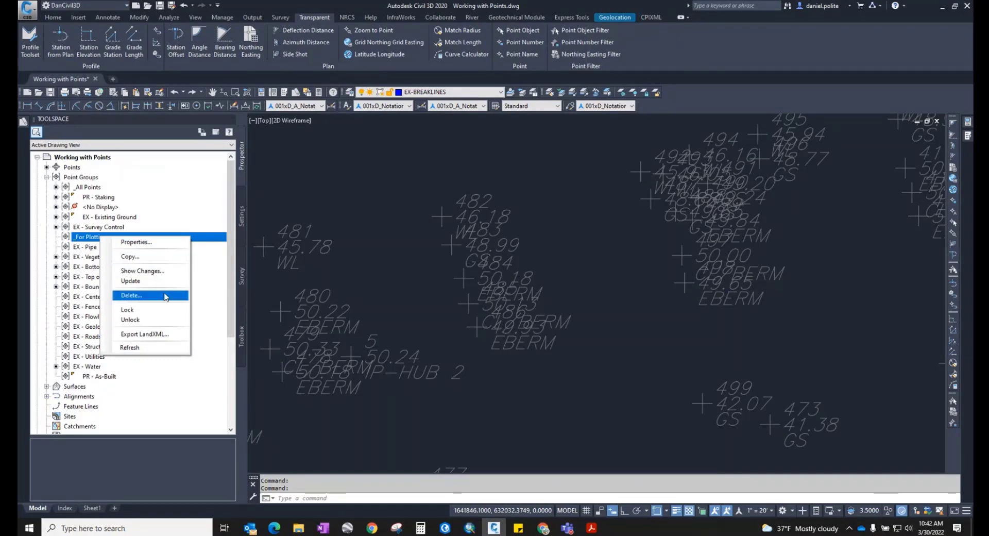
click(92, 231)
right_click(92, 230)
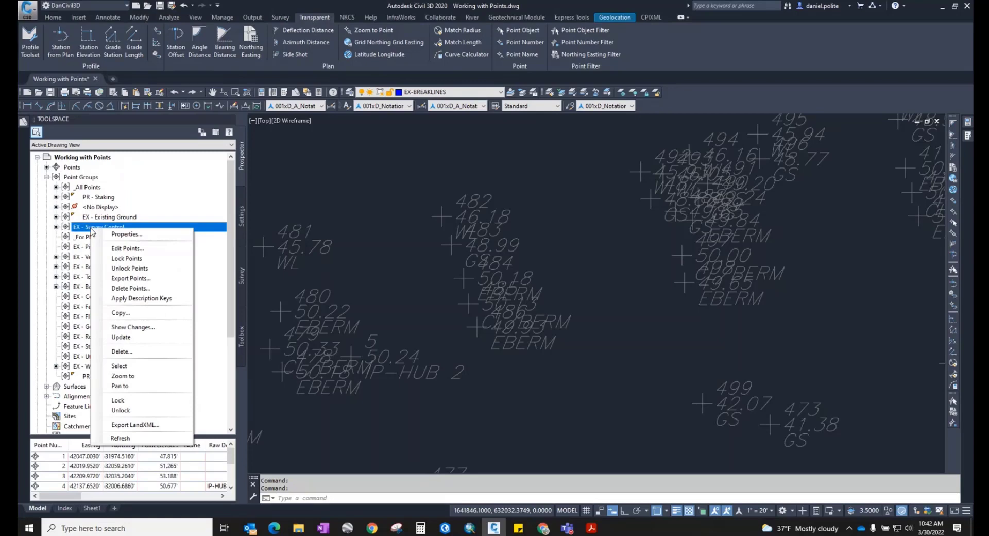
click(69, 146)
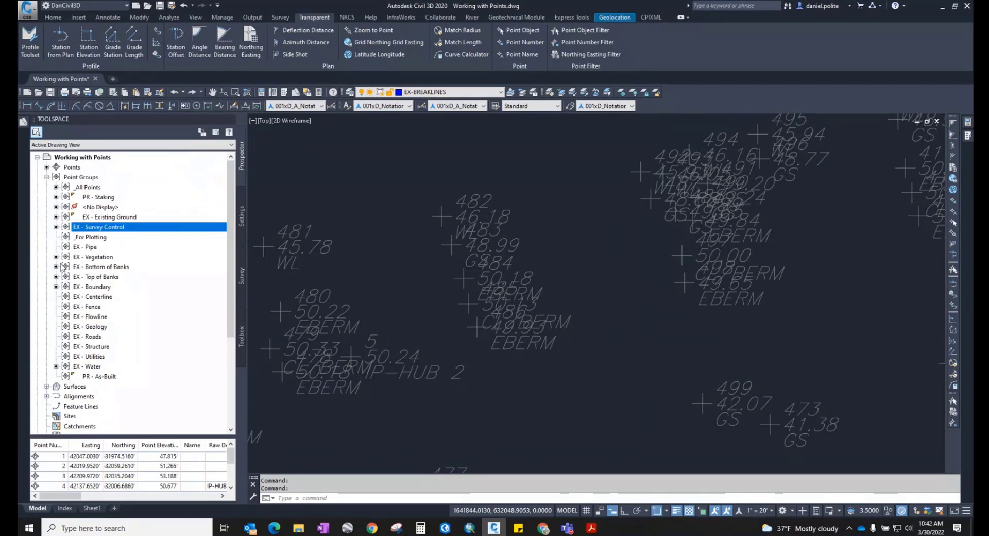
Review the points of the EX - Water point group in the point editor and close it
click(87, 366)
right_click(91, 367)
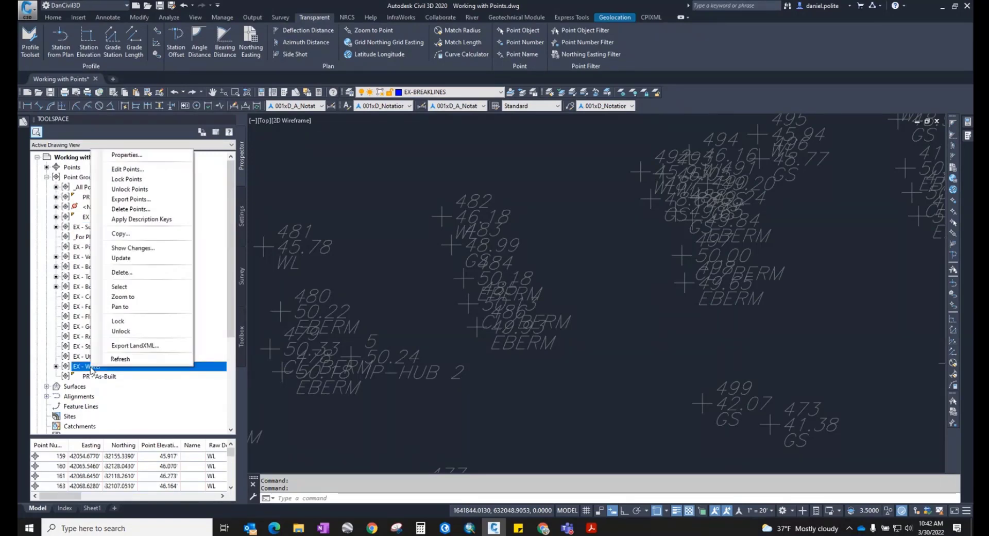
click(128, 170)
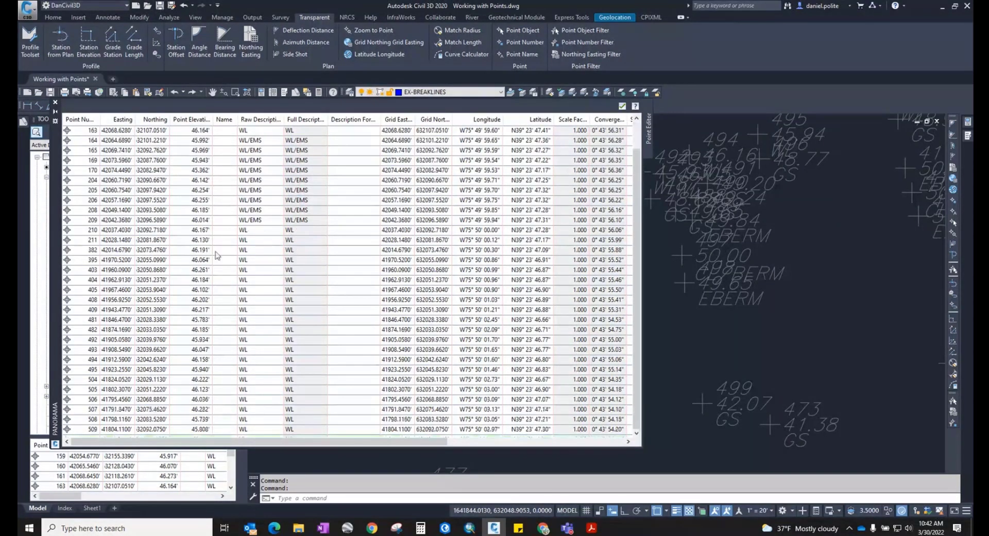
click(54, 103)
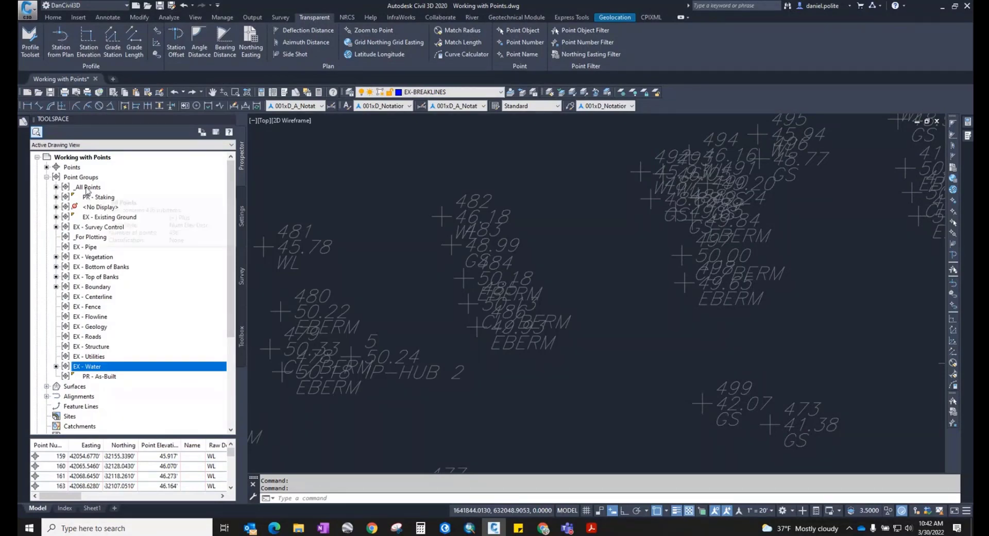
Move the <No Display> point group to the top of the point group display order
mouse_move(87, 191)
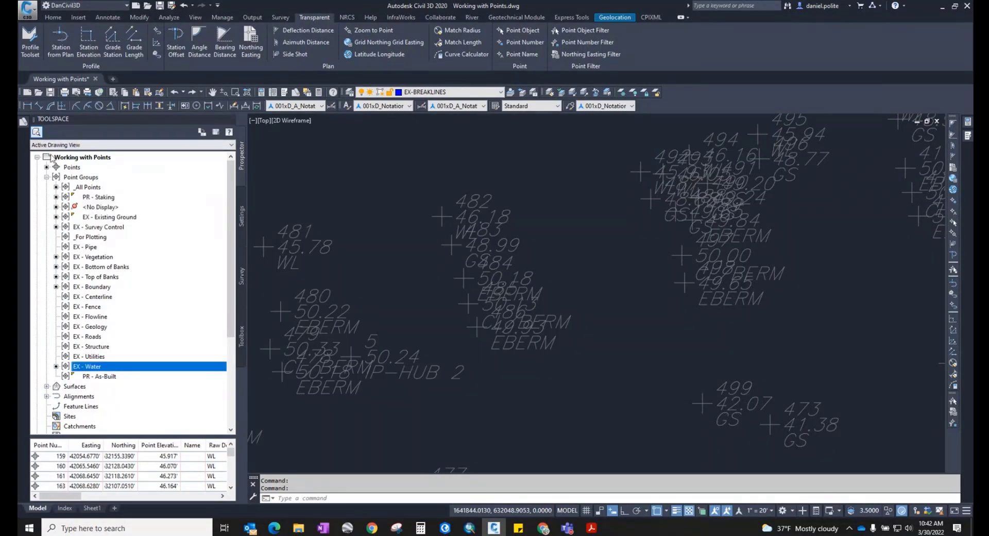
click(46, 177)
click(47, 178)
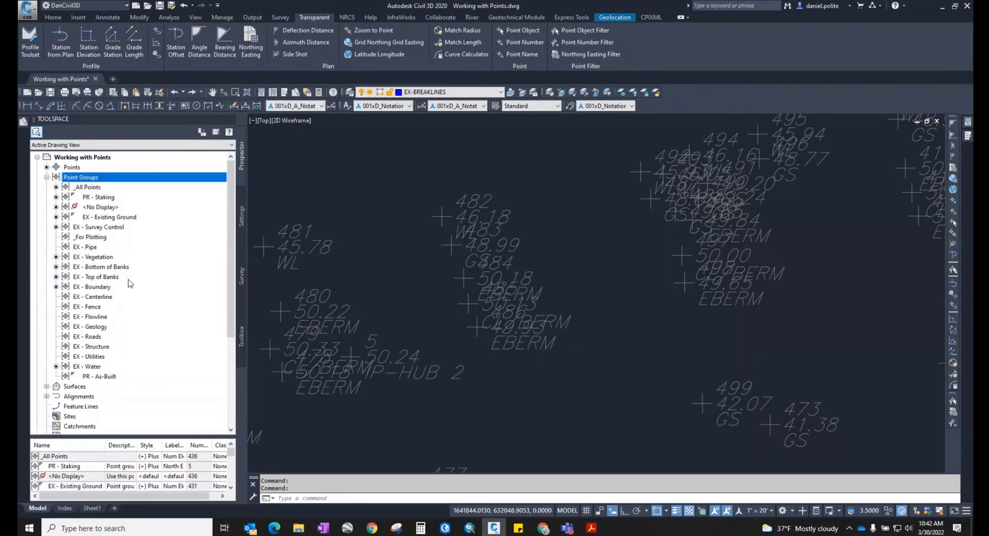
right_click(91, 179)
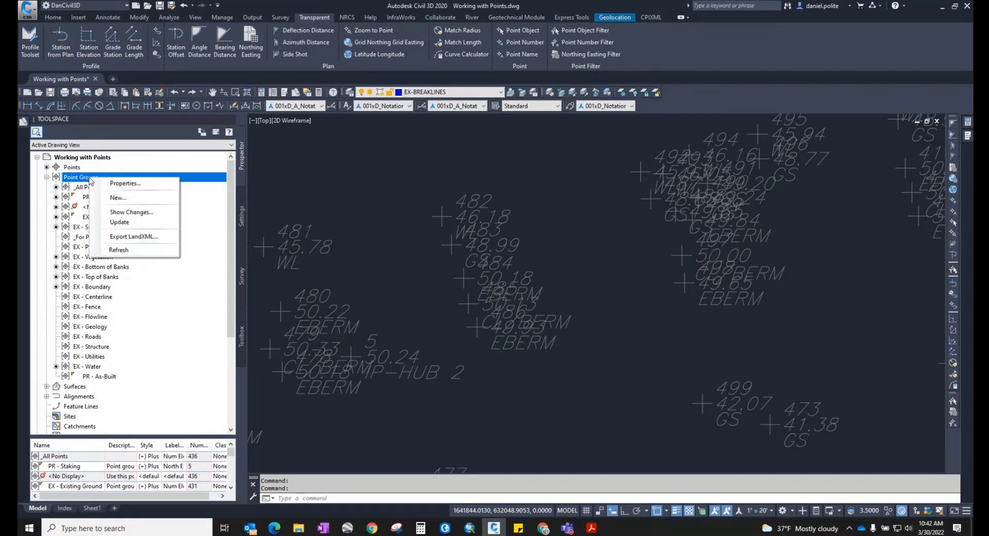
click(121, 185)
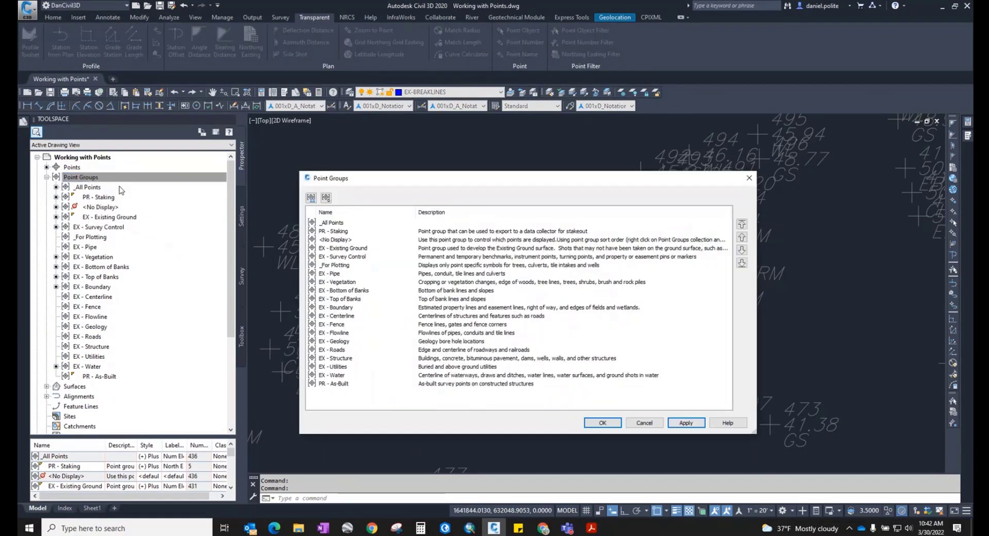
click(401, 241)
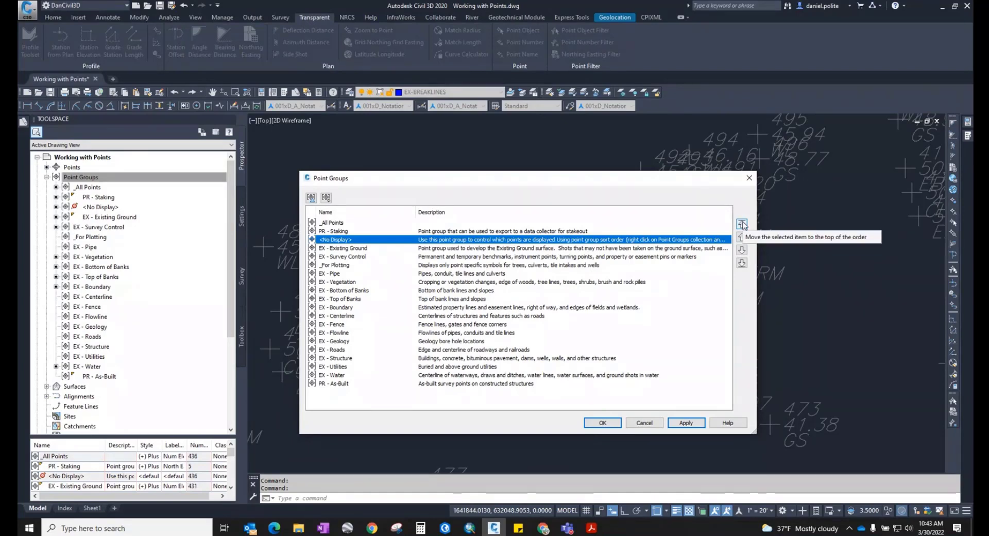
click(742, 223)
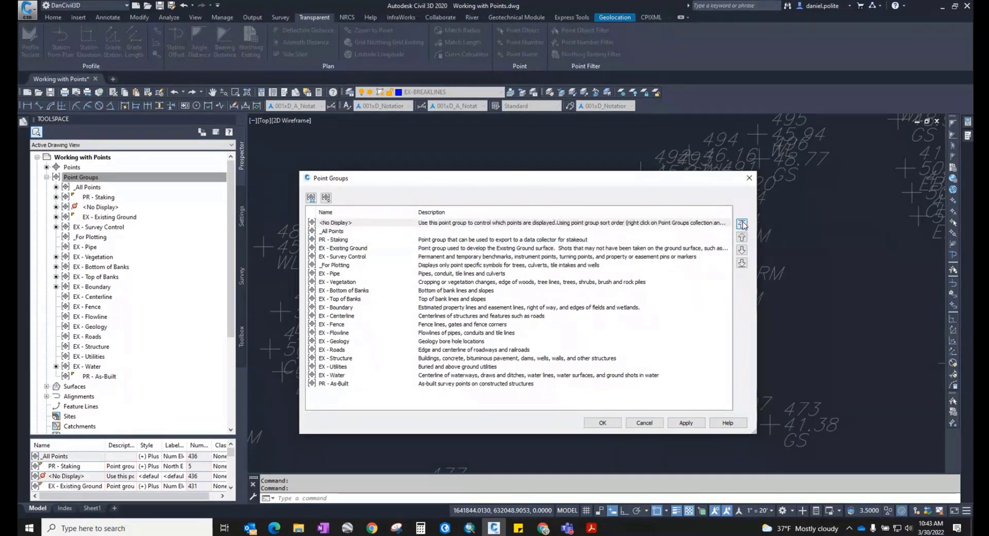
Try lowering <No Display> in the point group order step by step and send it to the very end
click(742, 250)
click(742, 250)
click(741, 249)
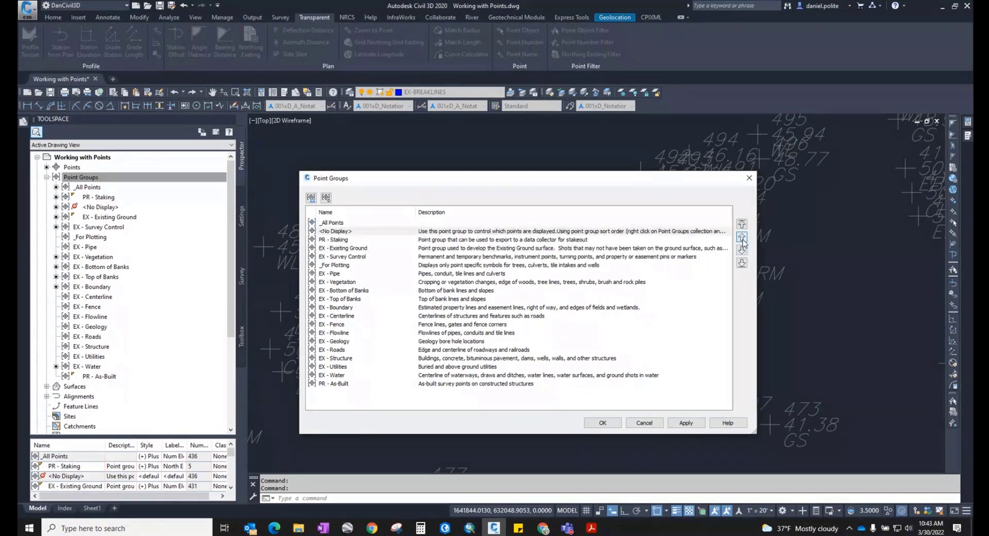
click(742, 263)
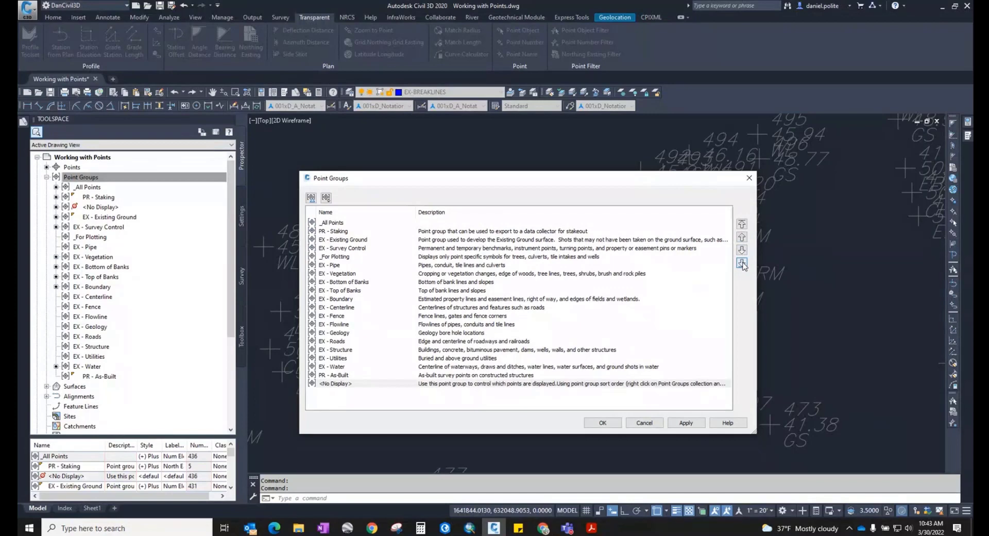
Return <No Display> to the first position in the point group order and apply the change
click(742, 224)
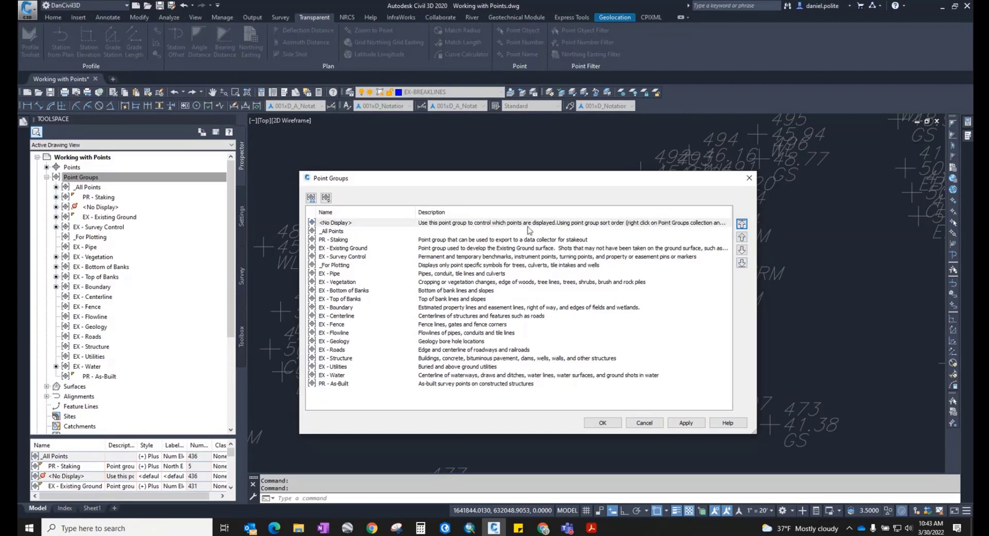
click(685, 427)
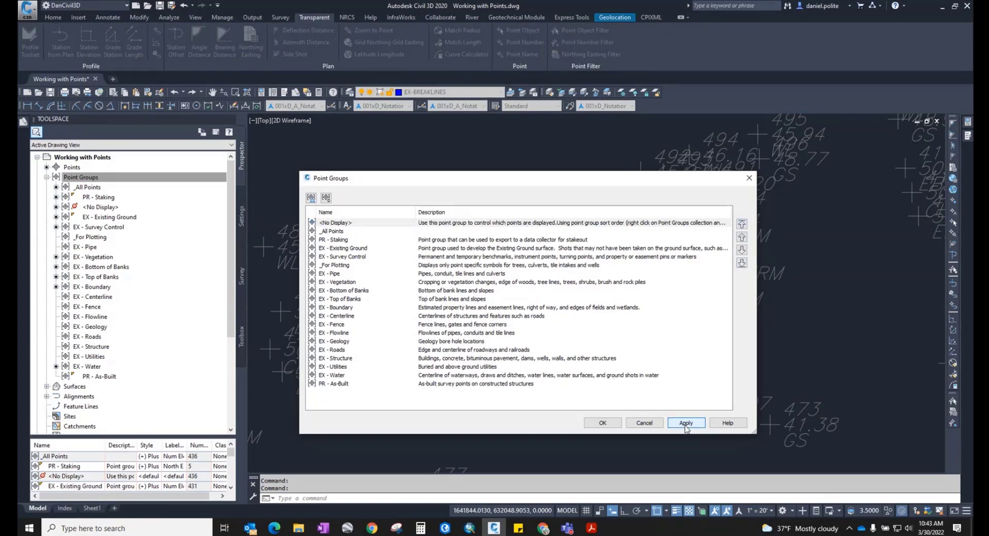
click(602, 423)
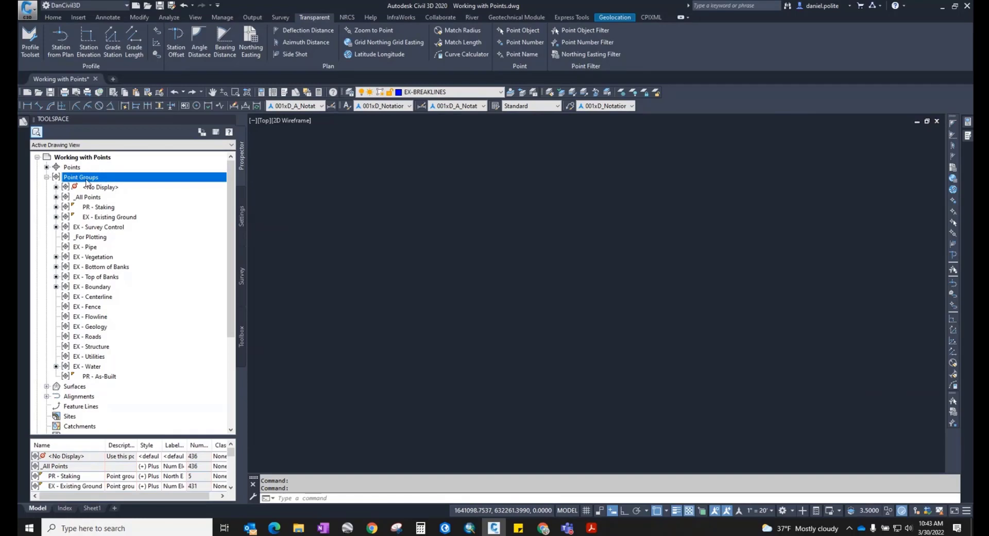
Move the _All Points group above <No Display> to the start of the point group order and accept it
right_click(86, 180)
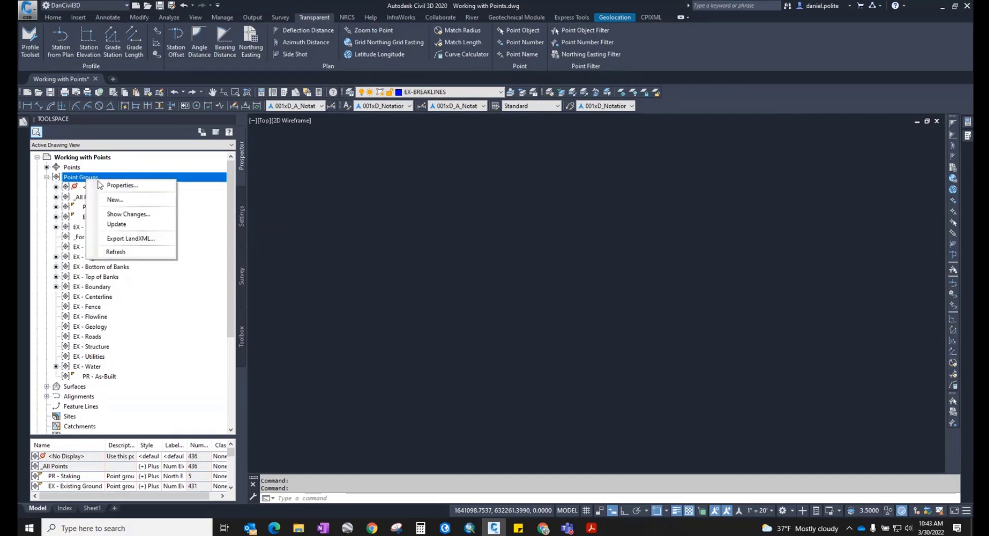
click(101, 185)
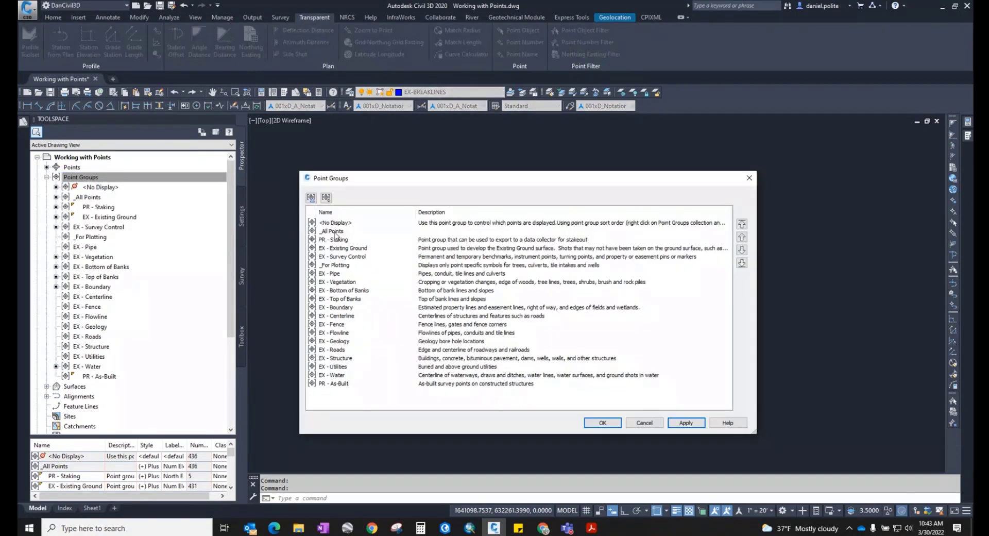
click(335, 233)
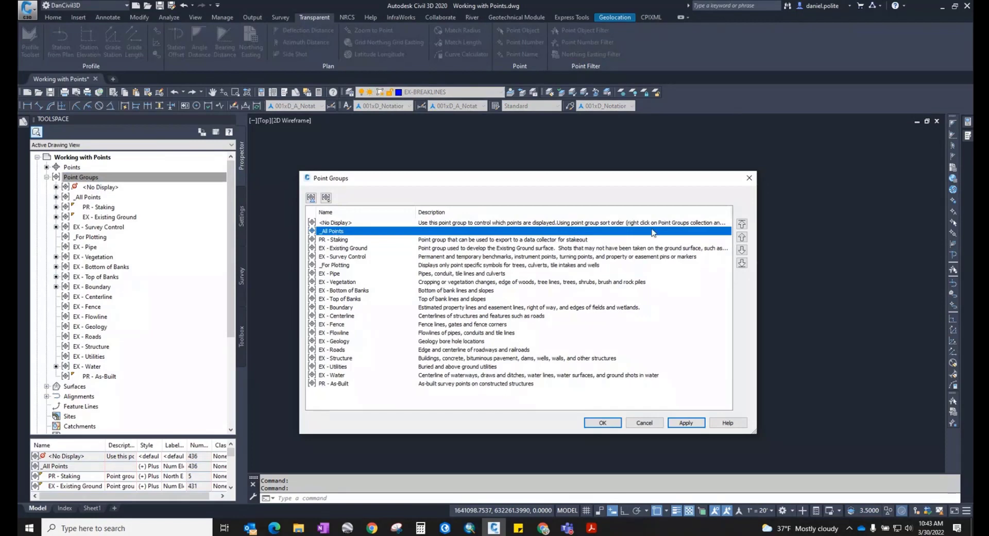
click(742, 224)
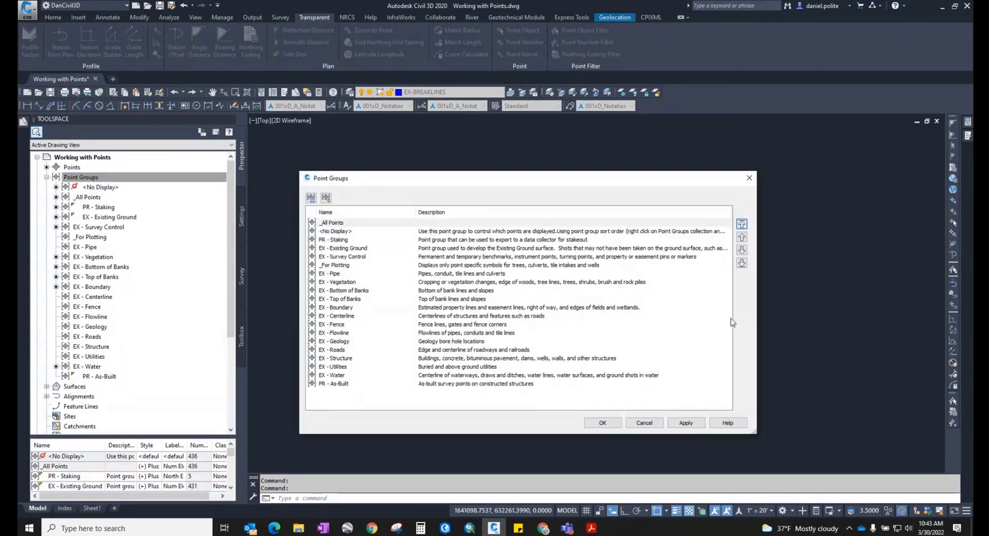
click(603, 422)
scroll(527, 251, up, 5)
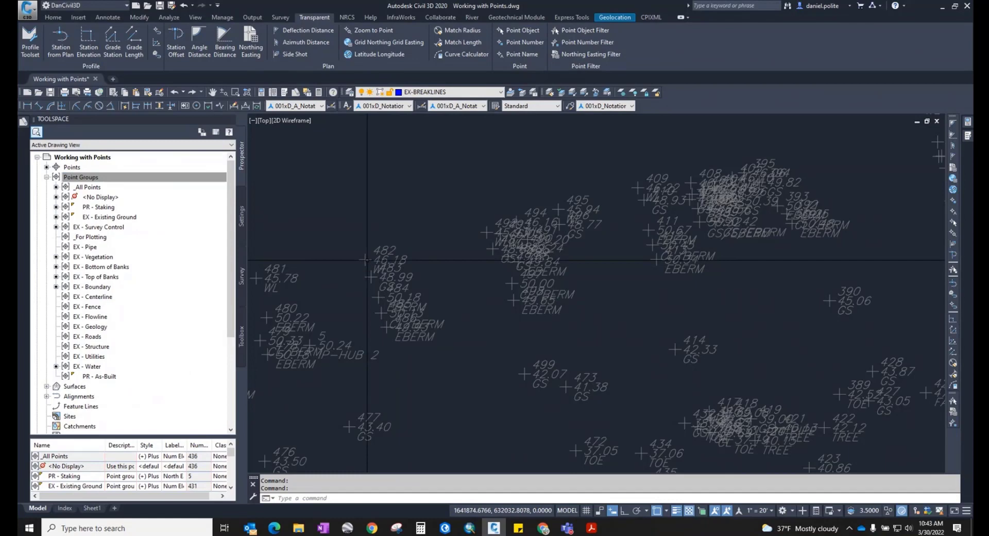
Check the default point style and point label style of the _All Points group and close its properties
right_click(100, 192)
click(129, 197)
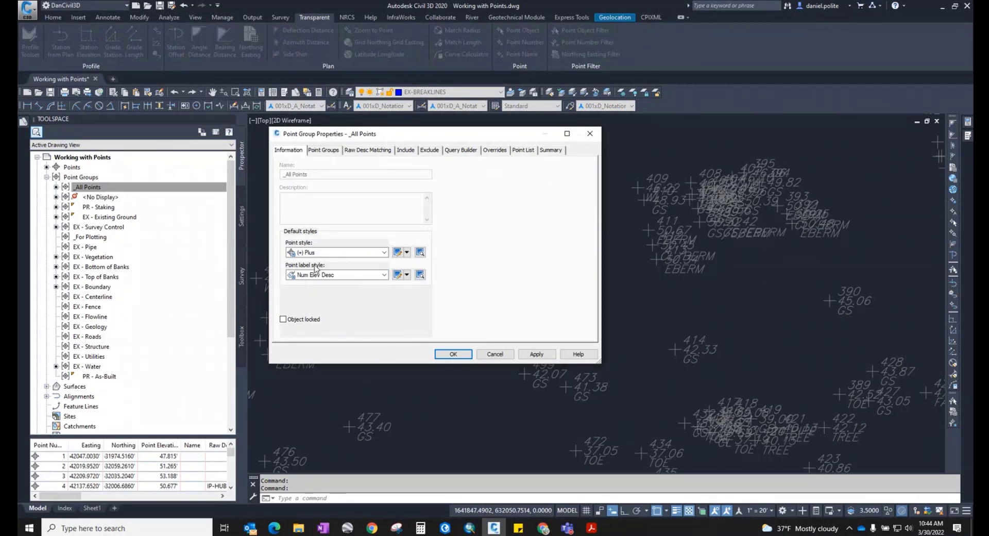
key(Escape)
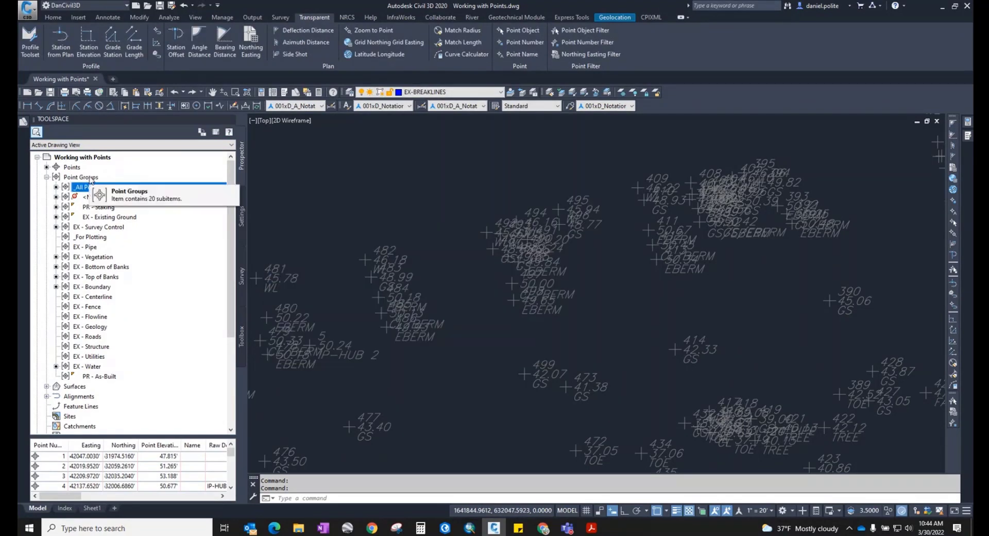
right_click(105, 178)
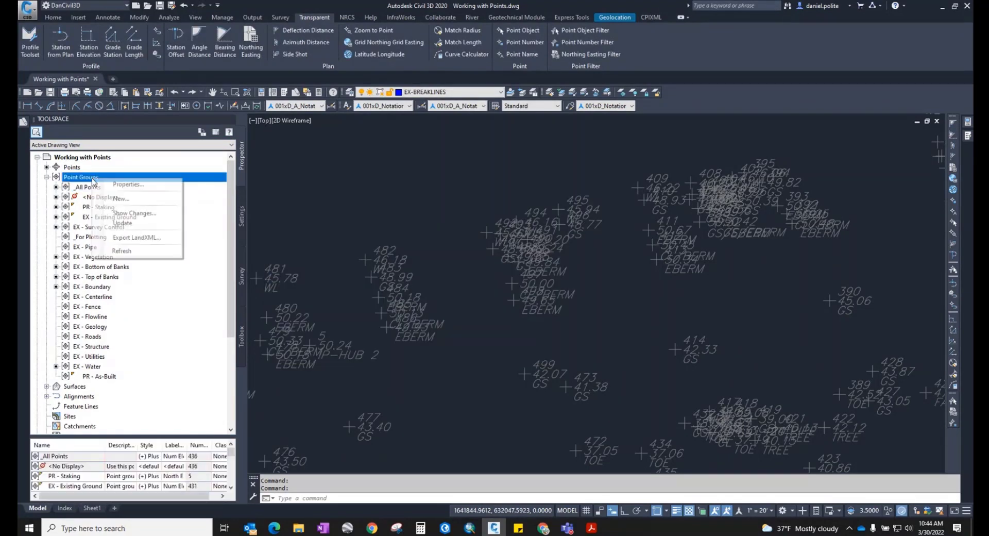
click(120, 184)
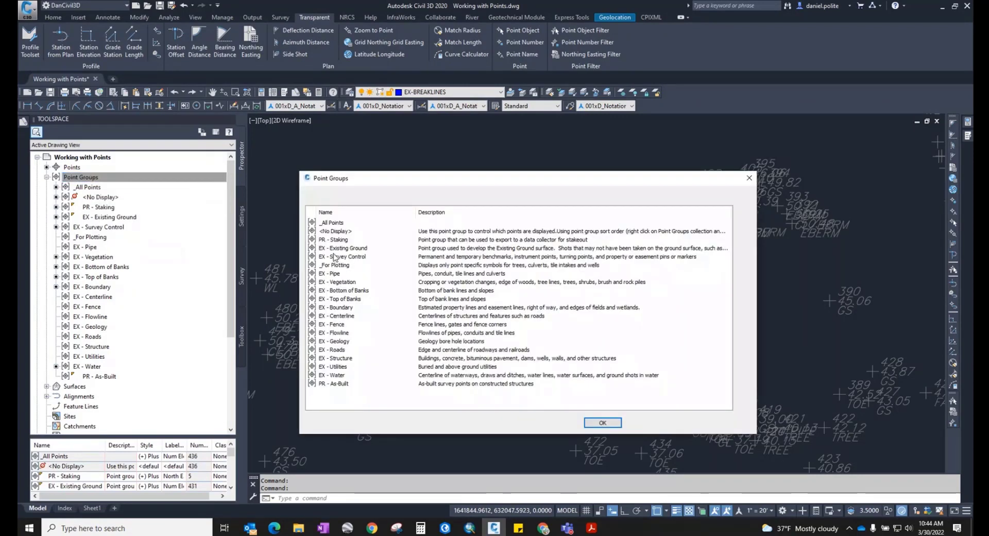
click(339, 240)
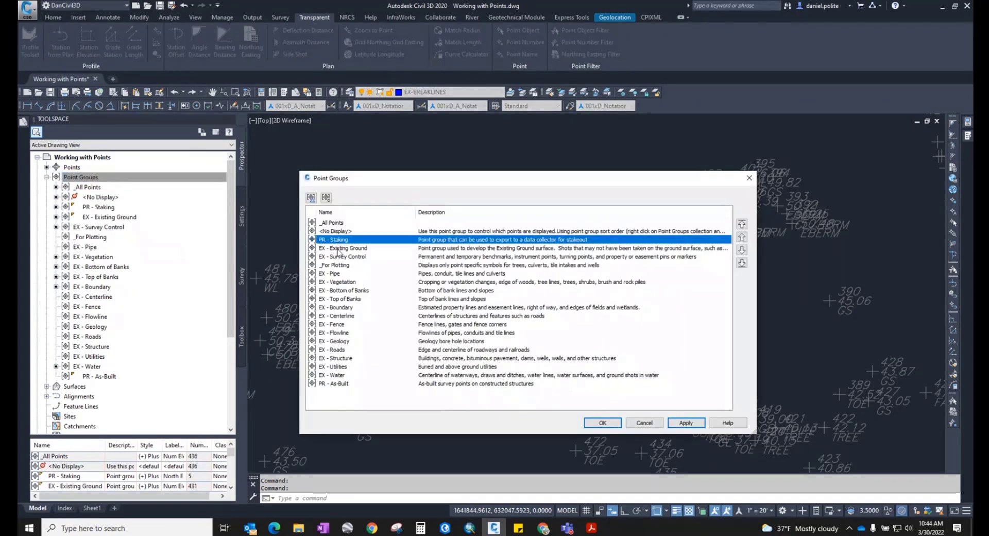
click(340, 256)
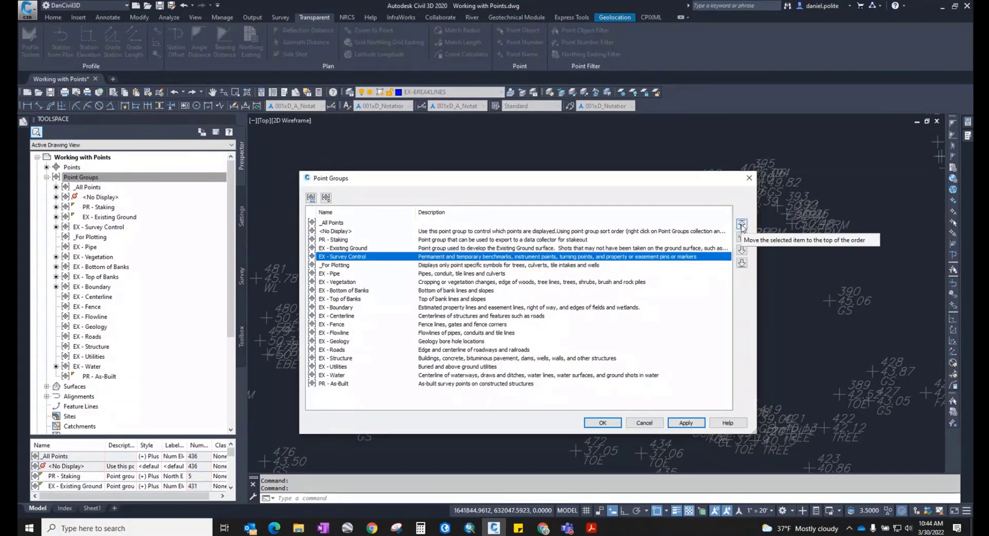
click(644, 422)
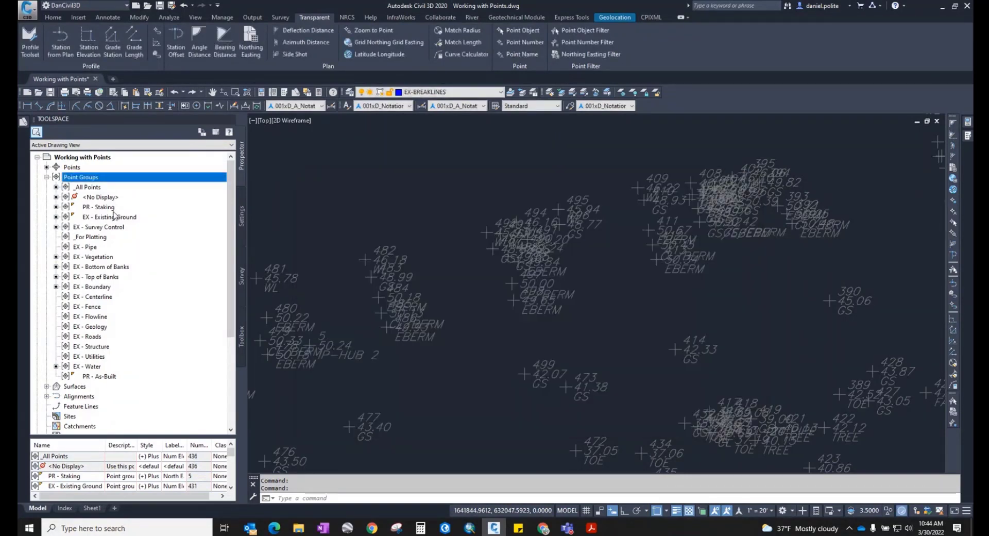
Check the default point and label styles in the EX - Survey Control group's properties without changing them
right_click(105, 226)
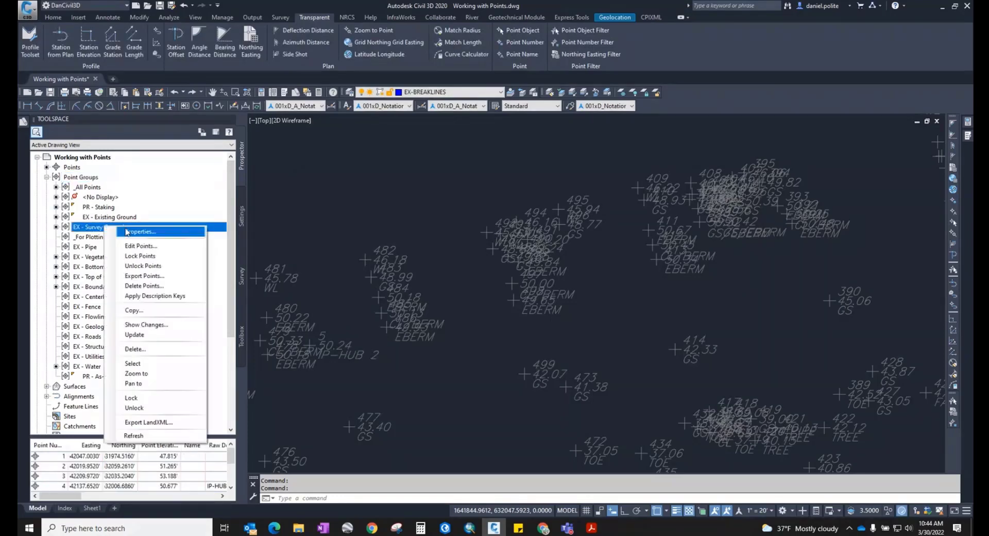
click(135, 233)
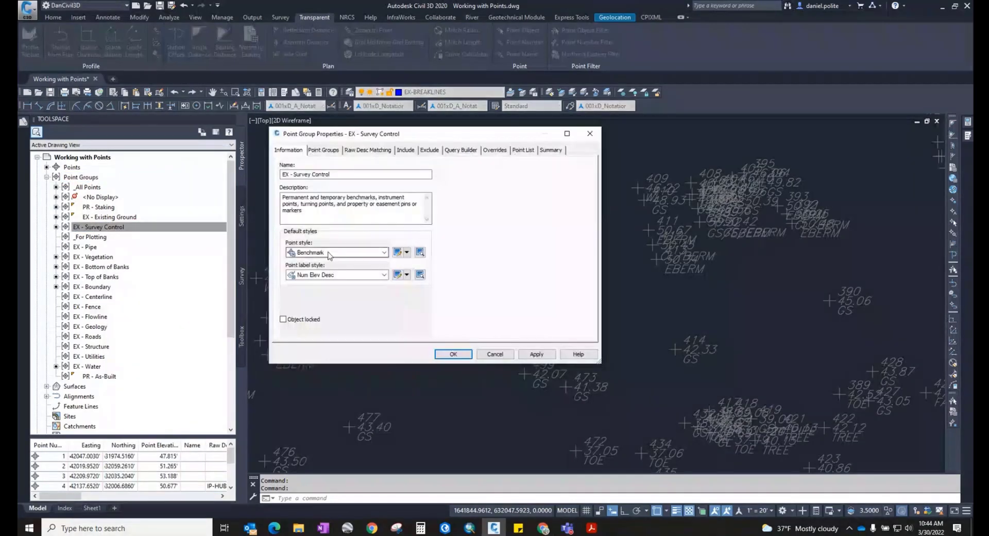
click(494, 354)
Reopen the EX - Survey Control group's properties to review its default styles, and close them without editing
click(118, 225)
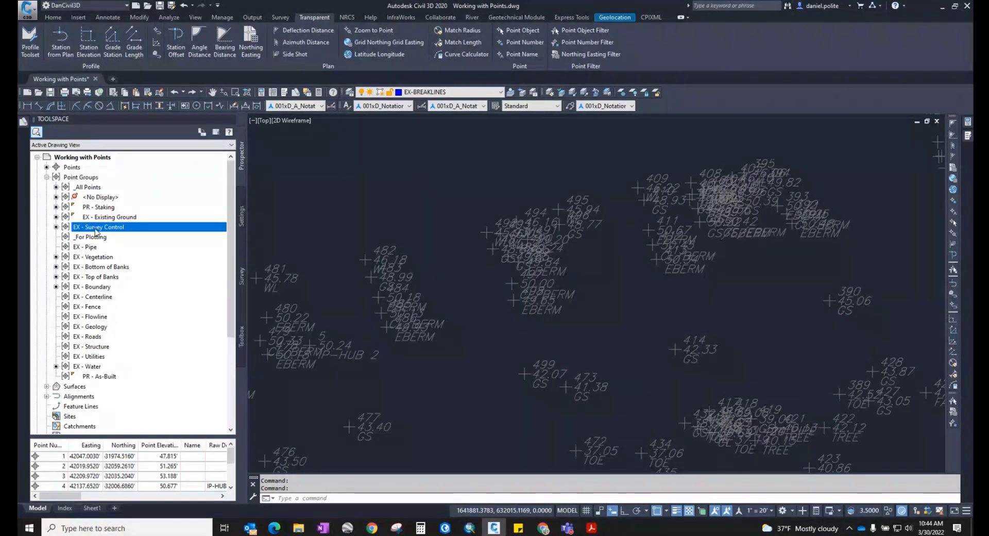
mouse_move(95, 232)
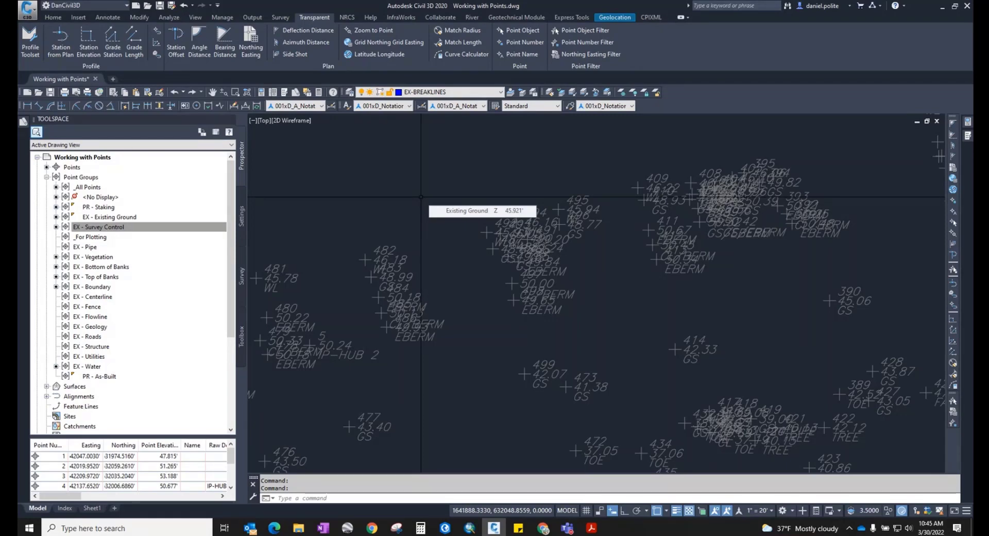
click(118, 229)
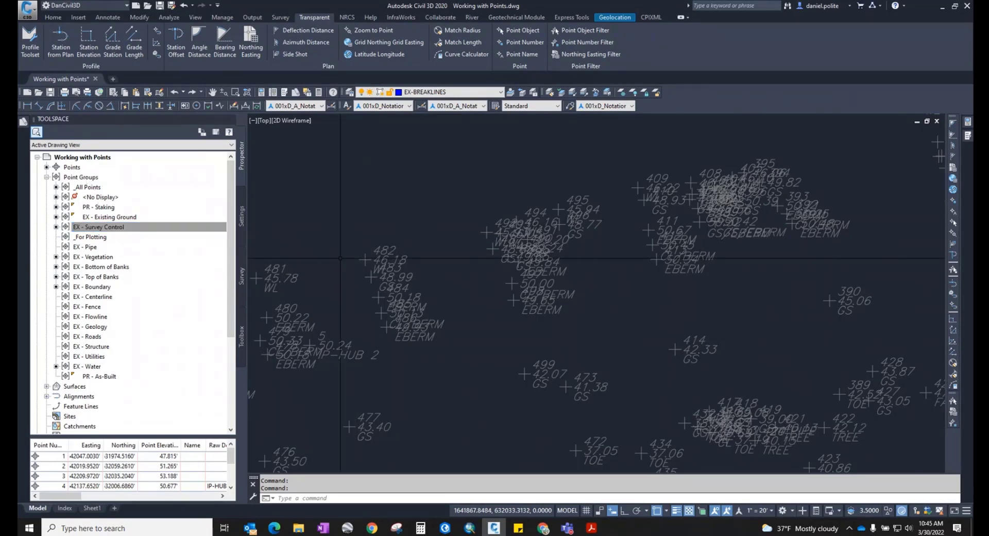
right_click(119, 226)
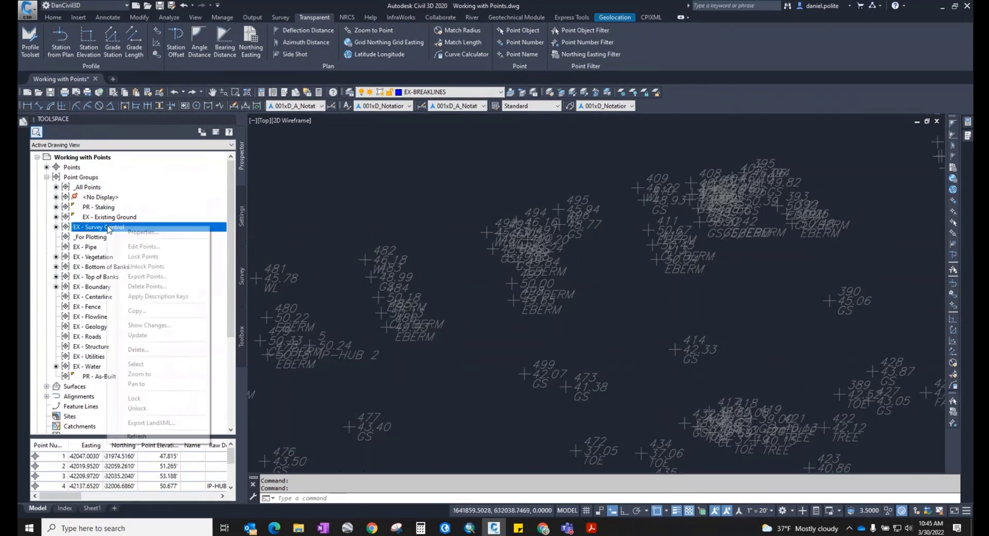
click(130, 233)
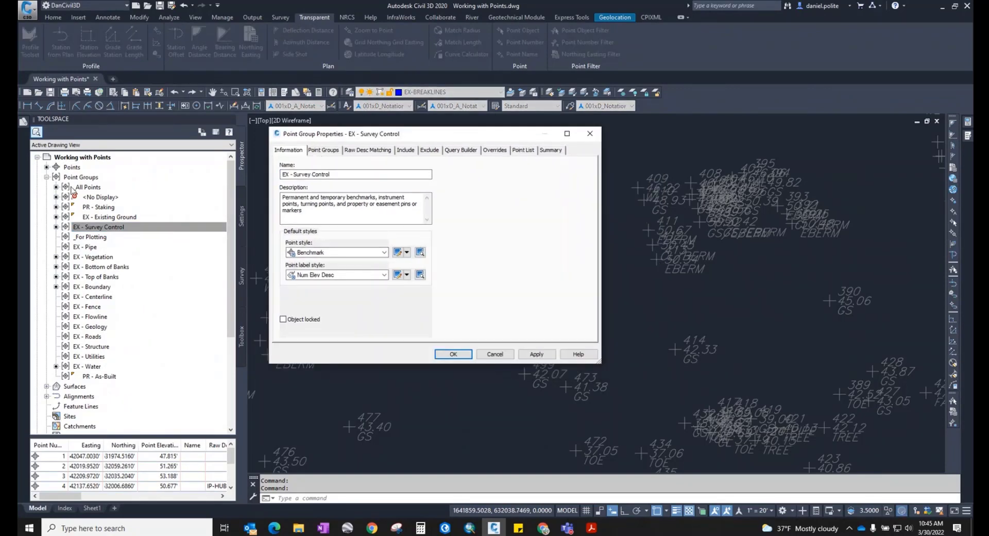
click(595, 134)
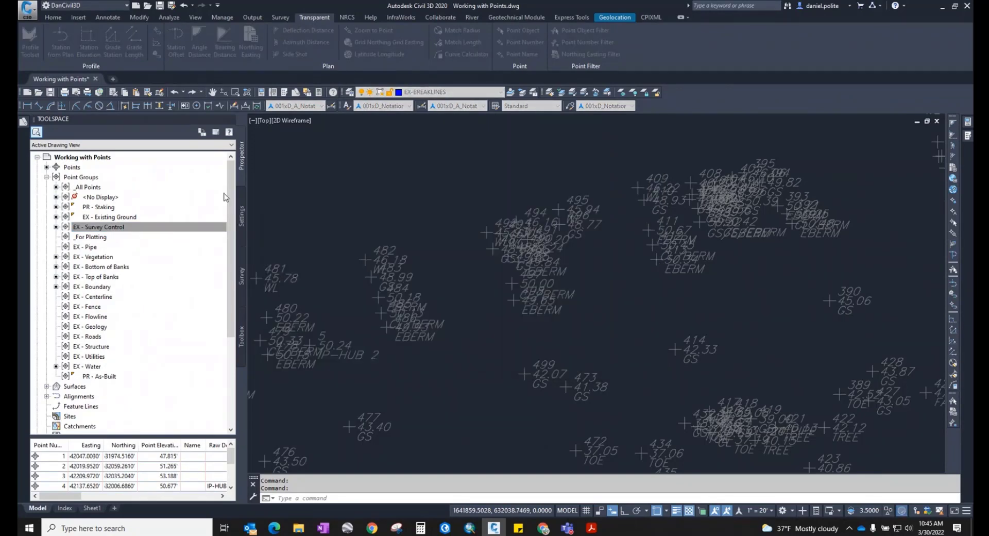
Move the EX - Survey Control group to the start of the point group order, accept it and check the marker at IP-HUB 4
click(94, 177)
right_click(94, 177)
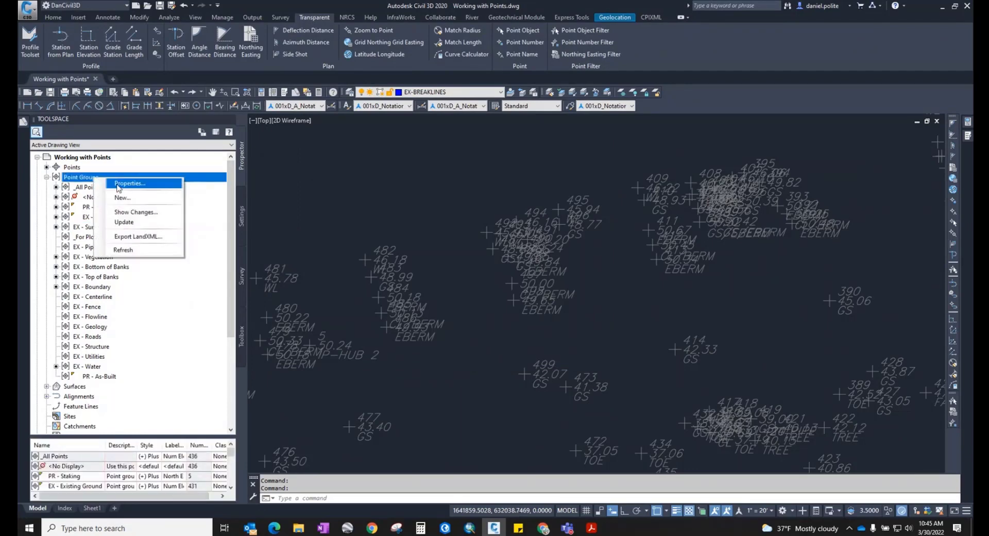
click(118, 184)
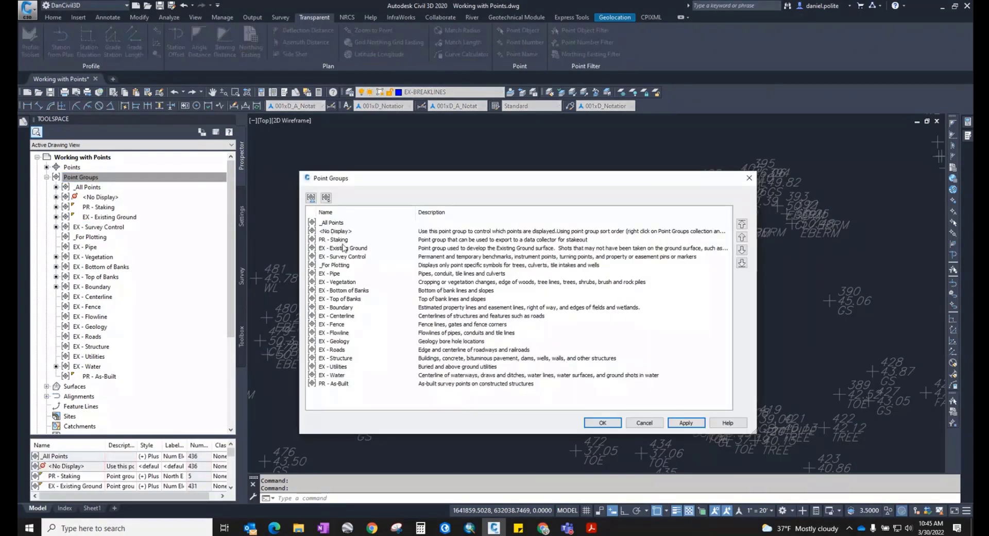
click(346, 256)
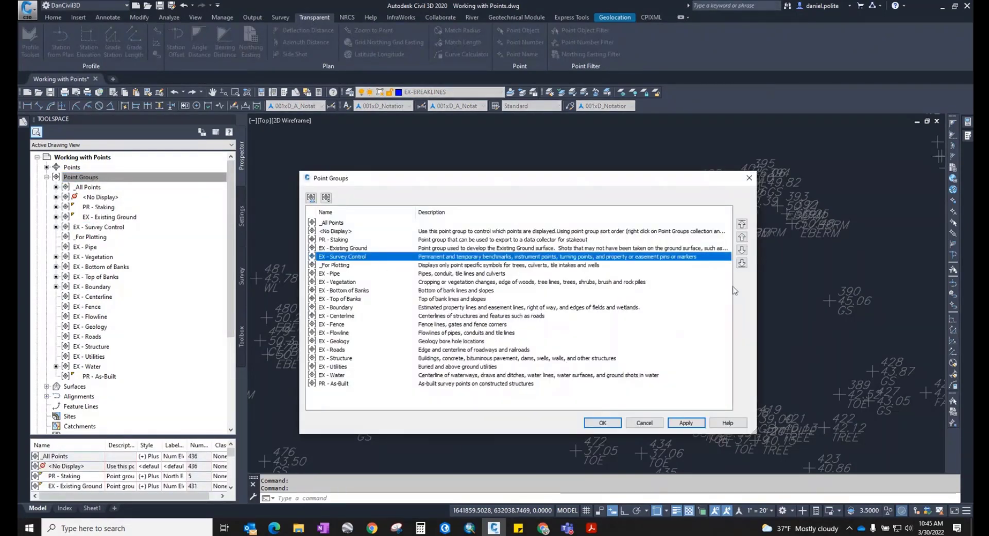
click(742, 223)
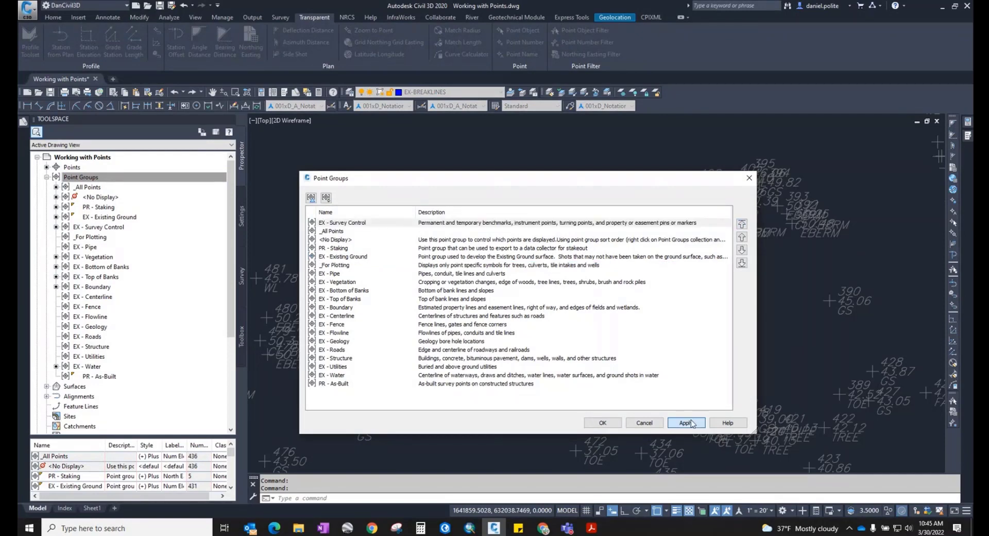
click(603, 423)
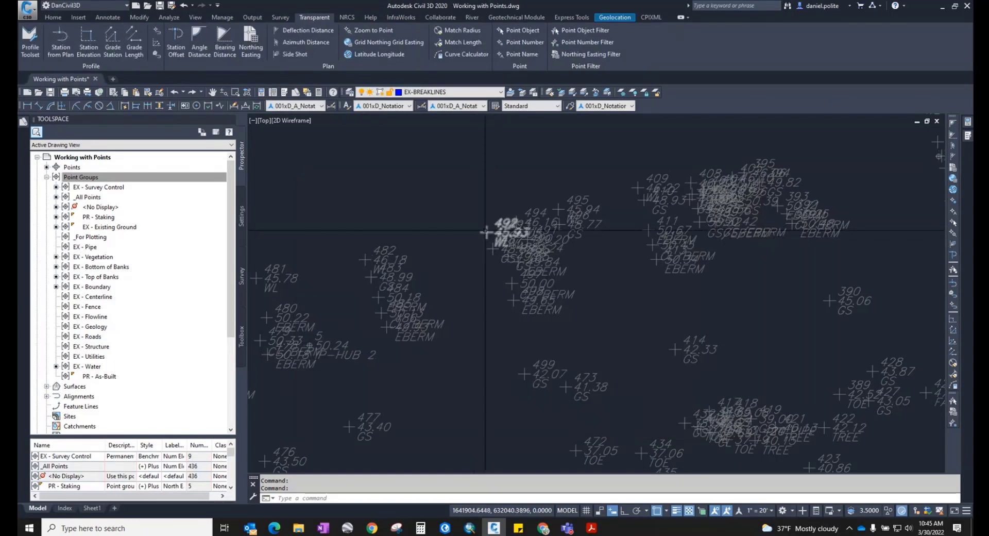
scroll(484, 231, down, 4)
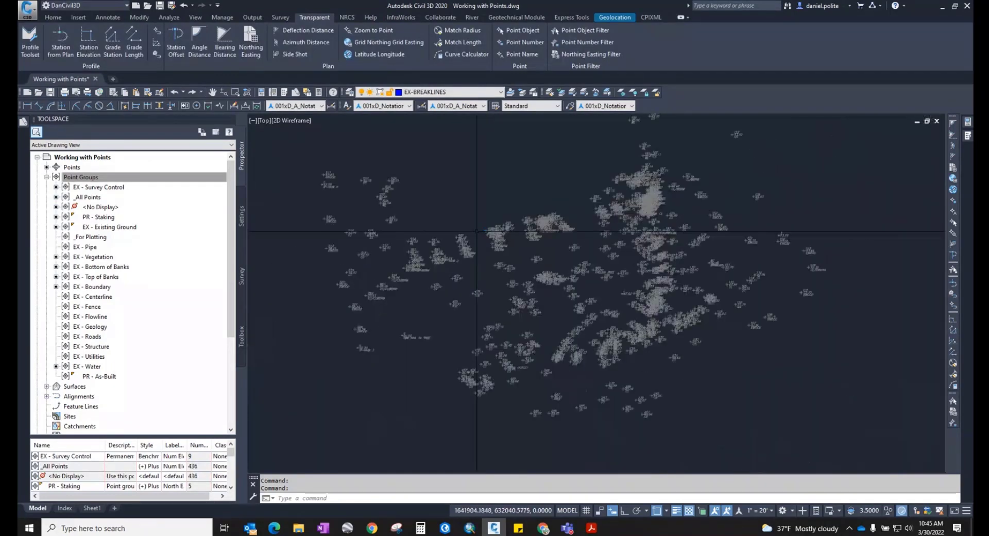
scroll(476, 232, up, 6)
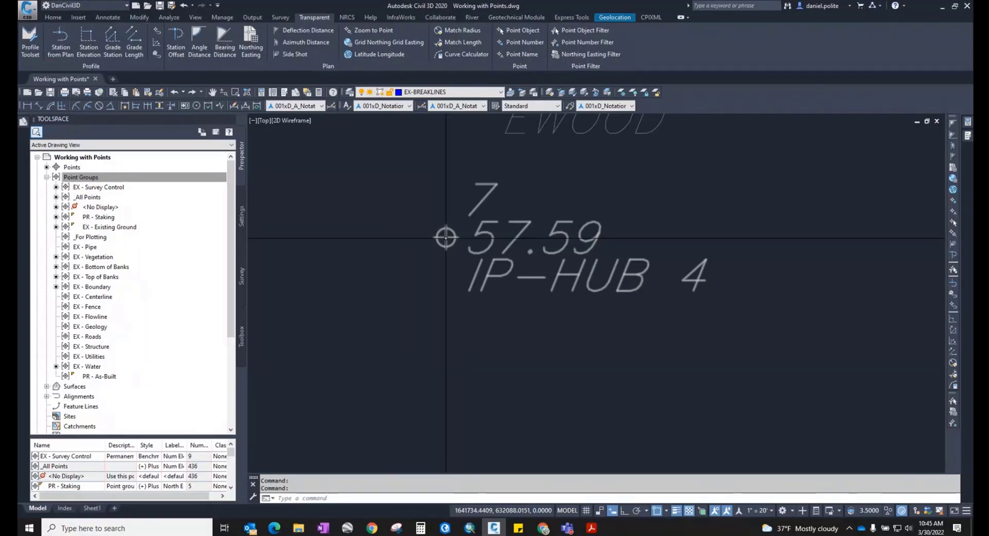
scroll(289, 278, down, 5)
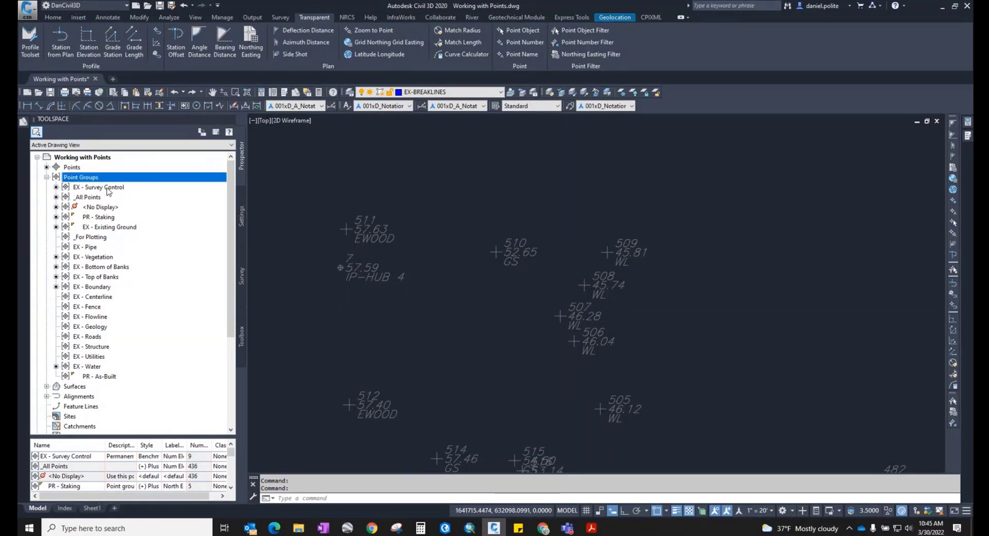
Move the _All Points group above EX - Survey Control to the start of the point group order, and apply and accept it
mouse_move(108, 192)
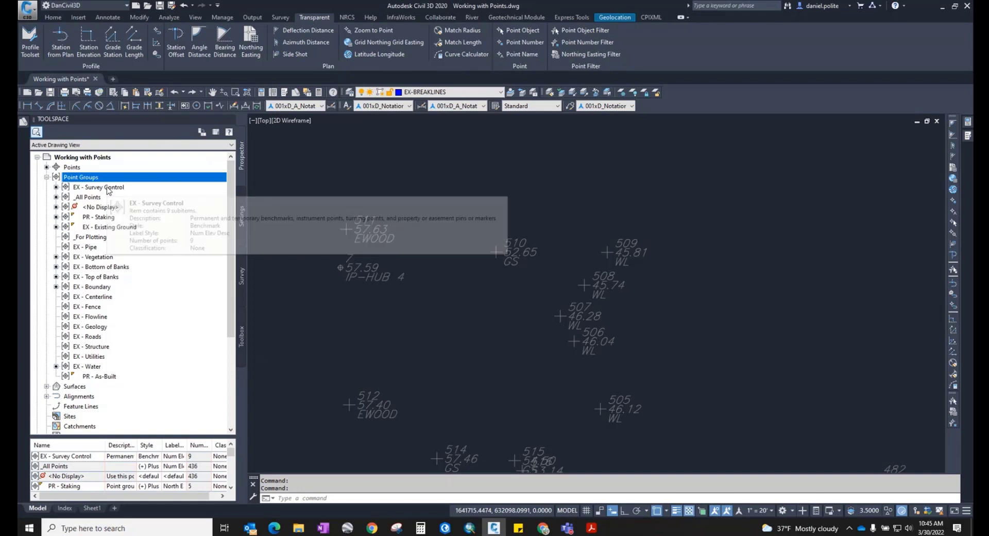
click(107, 189)
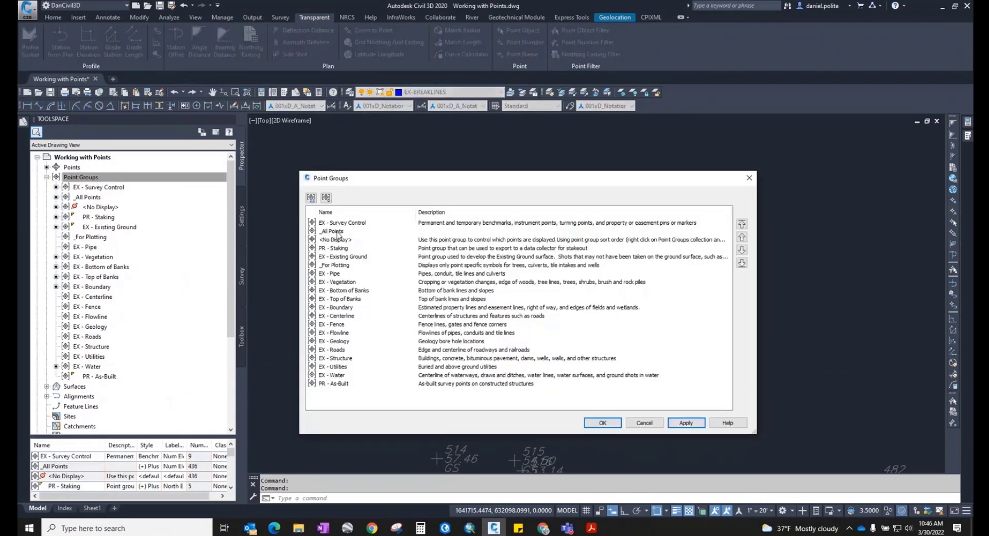
click(337, 232)
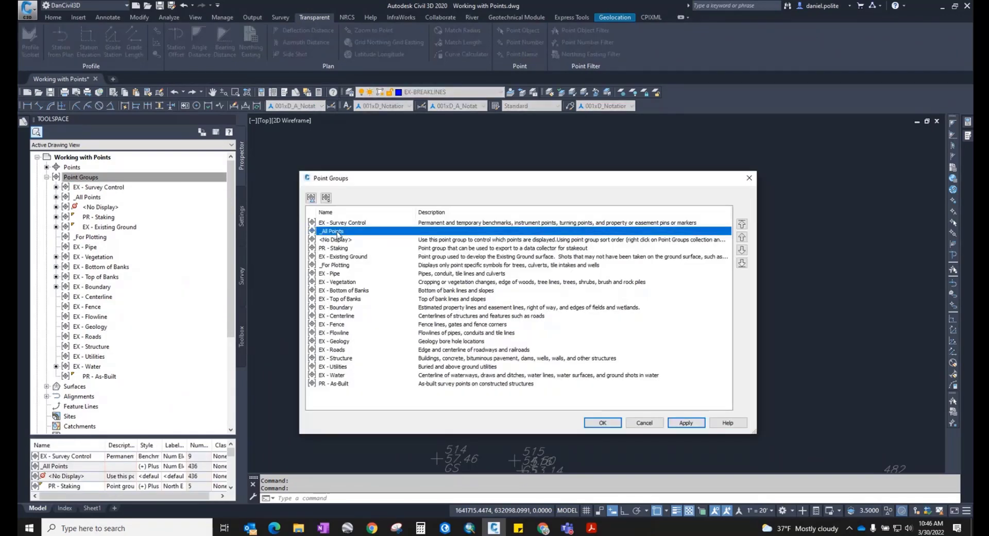
click(347, 223)
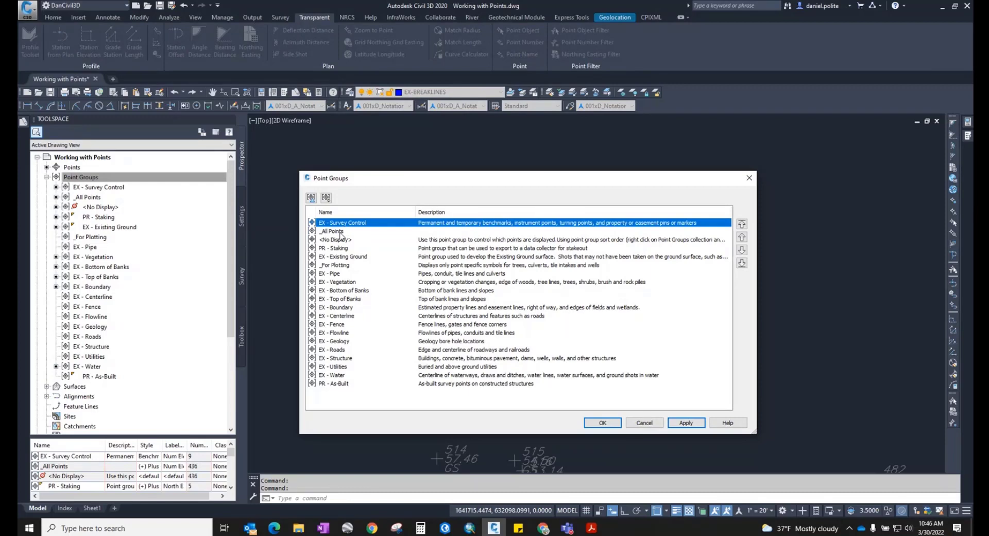
click(340, 233)
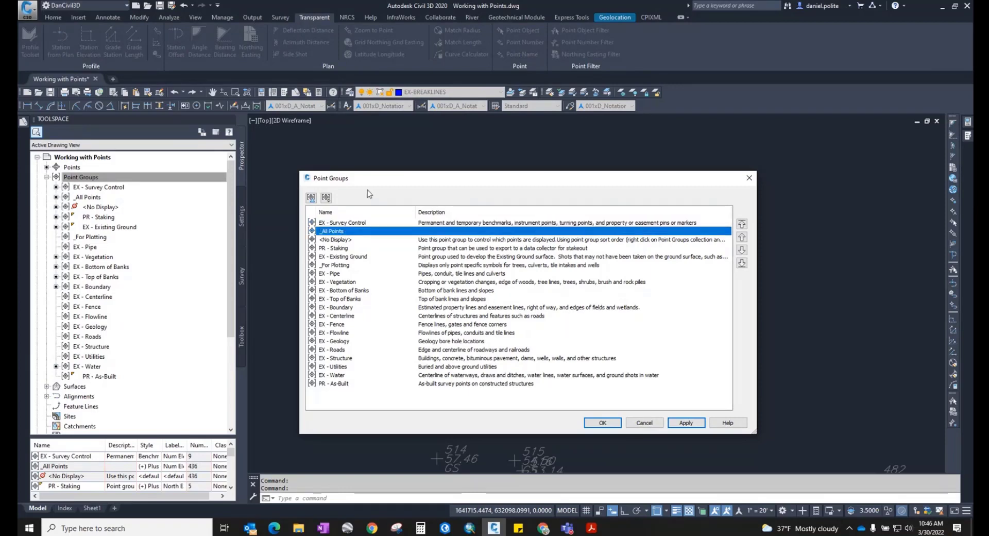
drag(383, 178, 545, 173)
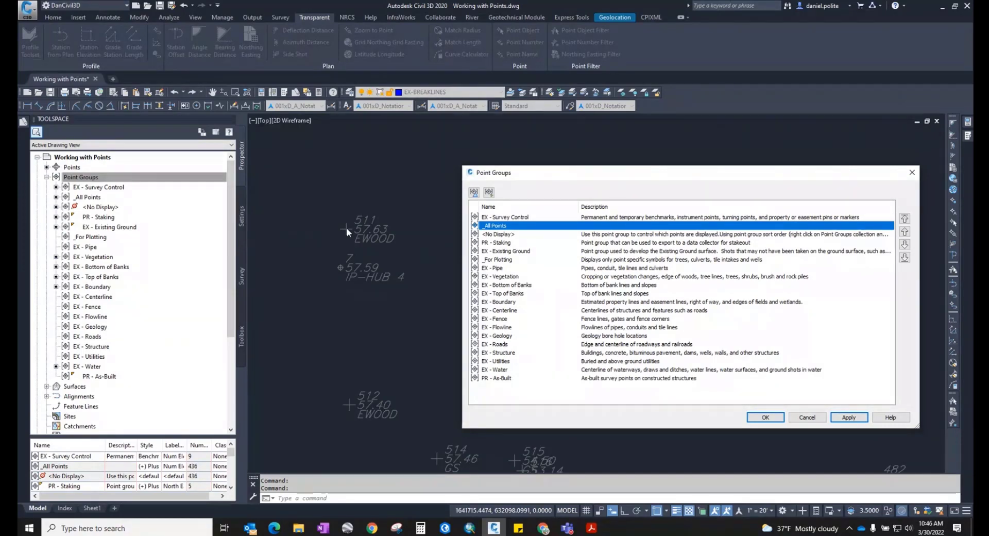
click(512, 218)
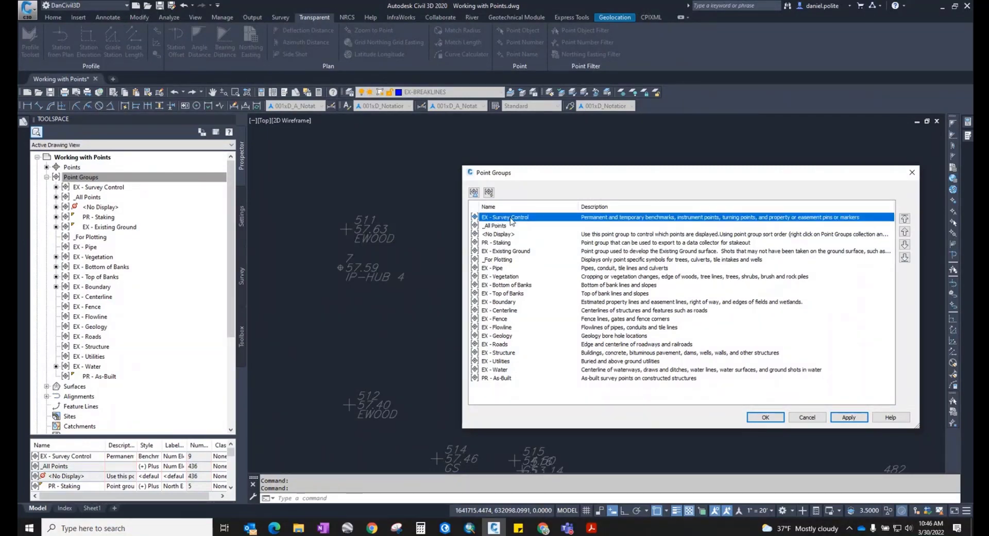
click(507, 227)
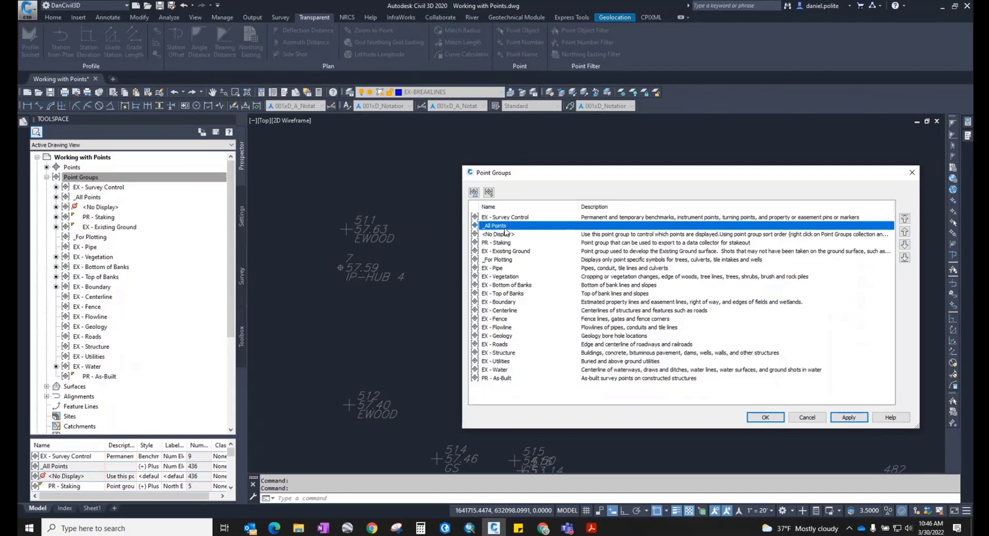
click(906, 219)
click(860, 420)
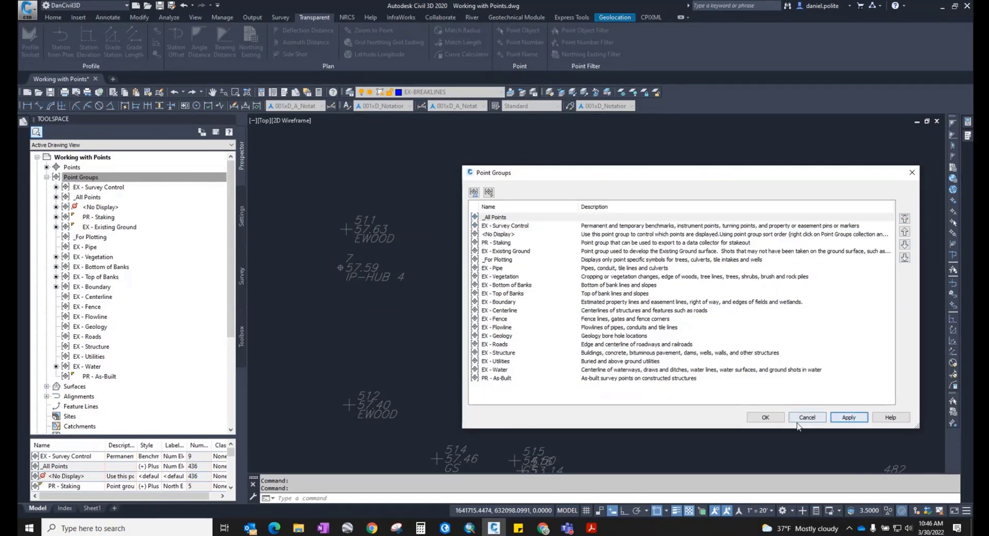
click(771, 419)
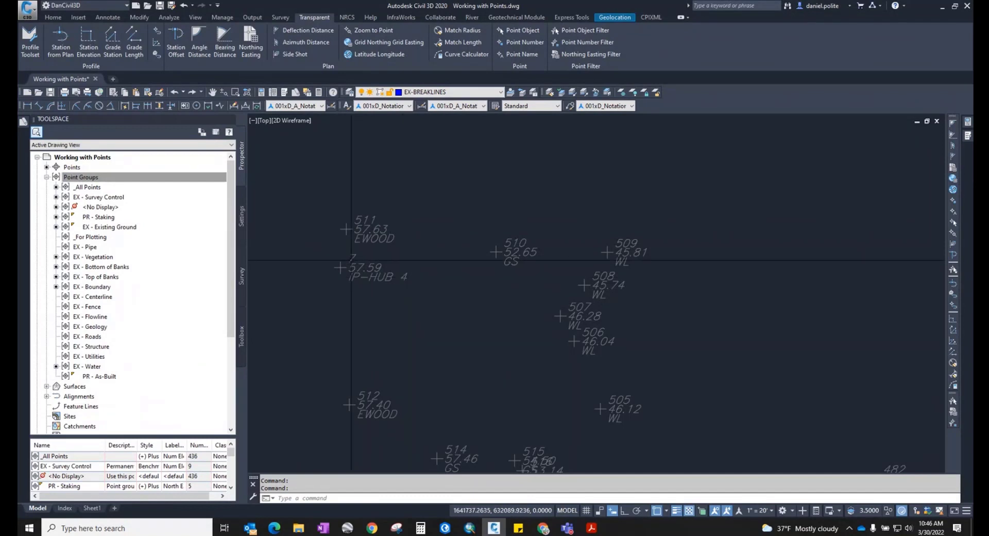
mouse_move(86, 191)
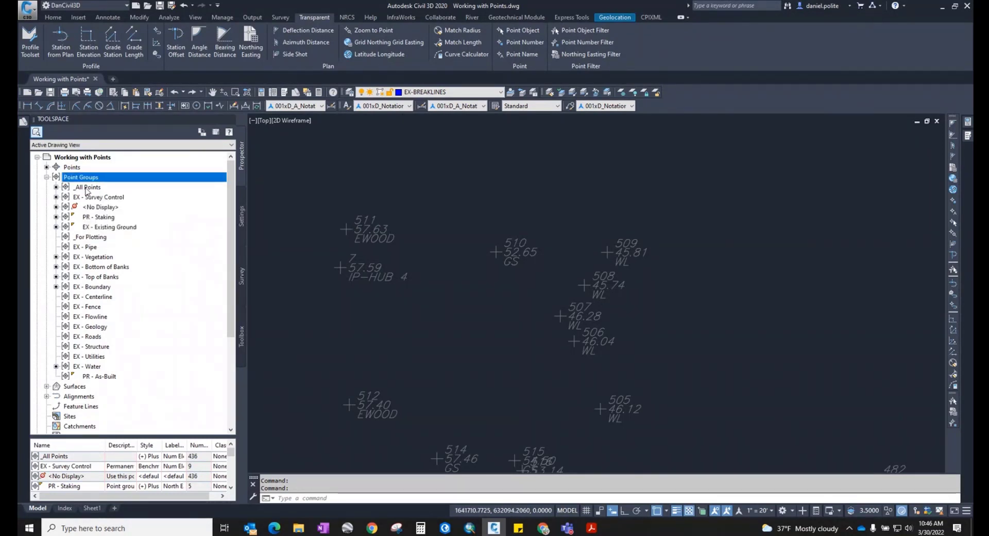
click(86, 189)
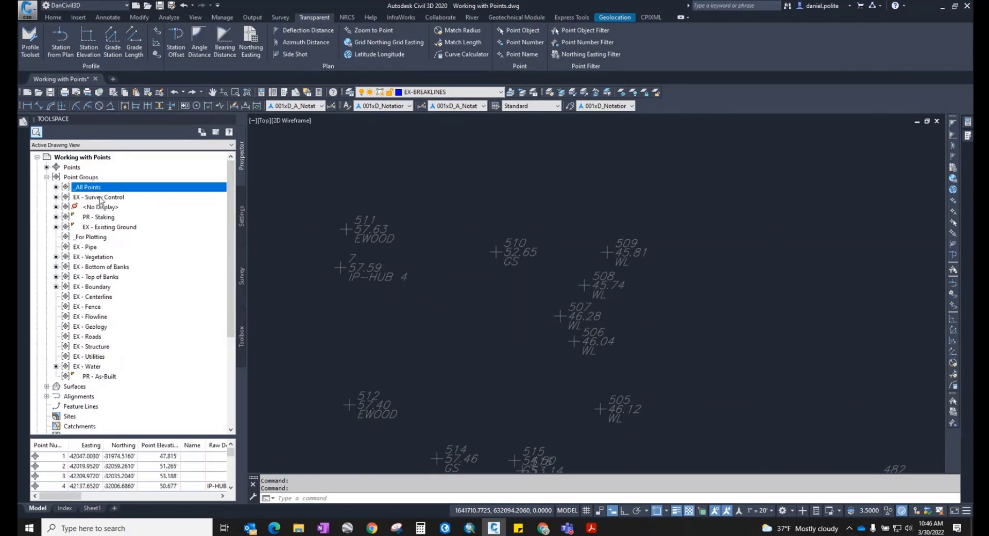
mouse_move(99, 190)
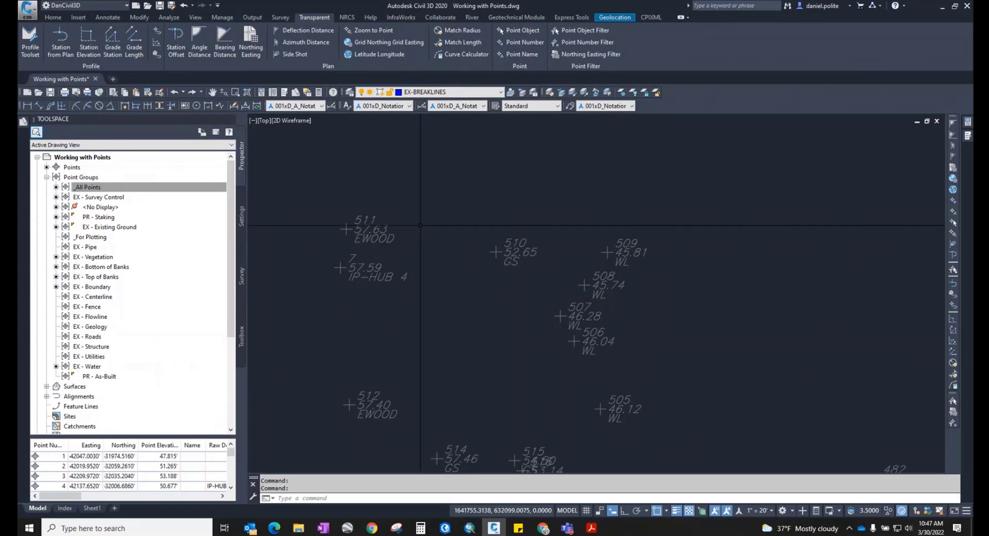
scroll(355, 217, up, 2)
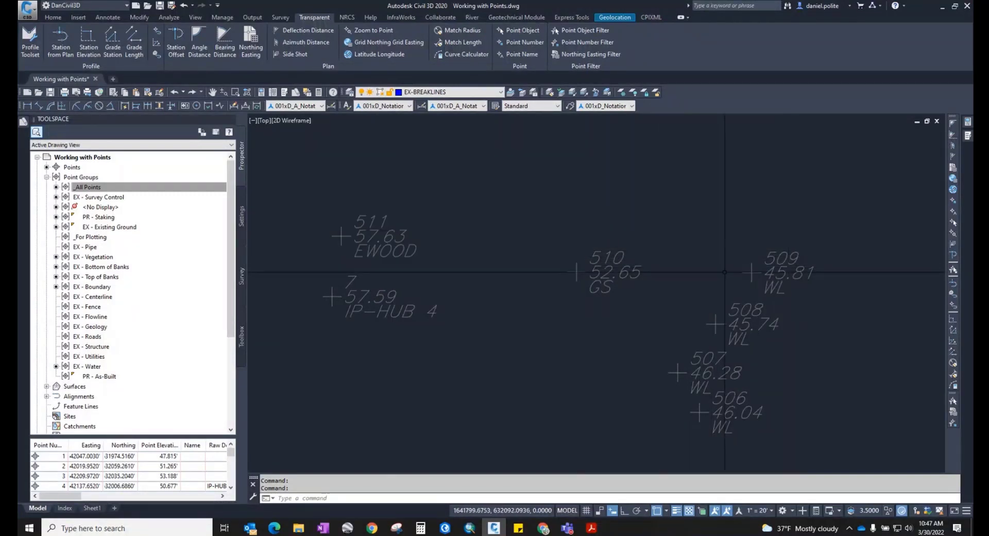
scroll(379, 249, down, 3)
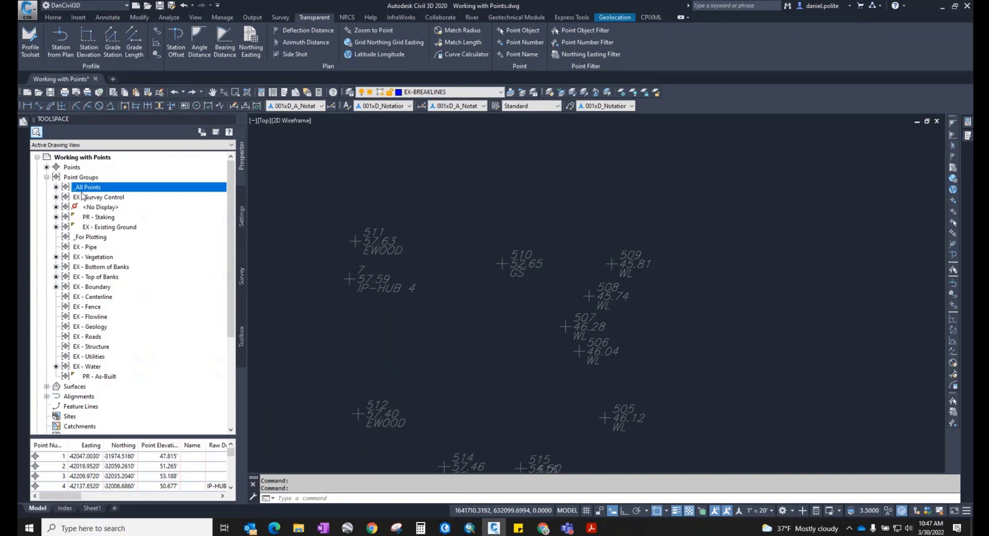
Expand the Existing Ground surface's definition and select the EX - Existing Ground entry among its point groups
click(46, 177)
click(46, 187)
click(103, 207)
click(56, 207)
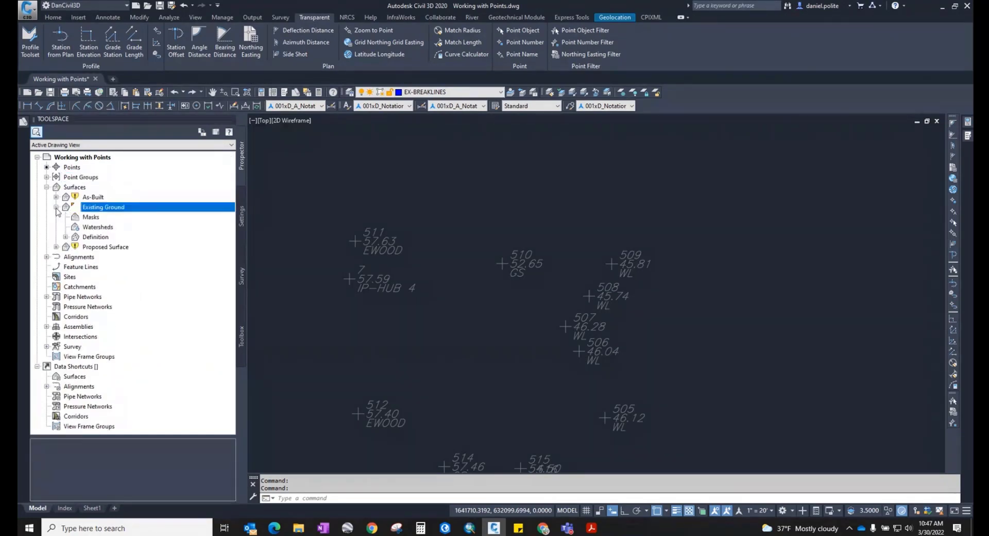
click(65, 237)
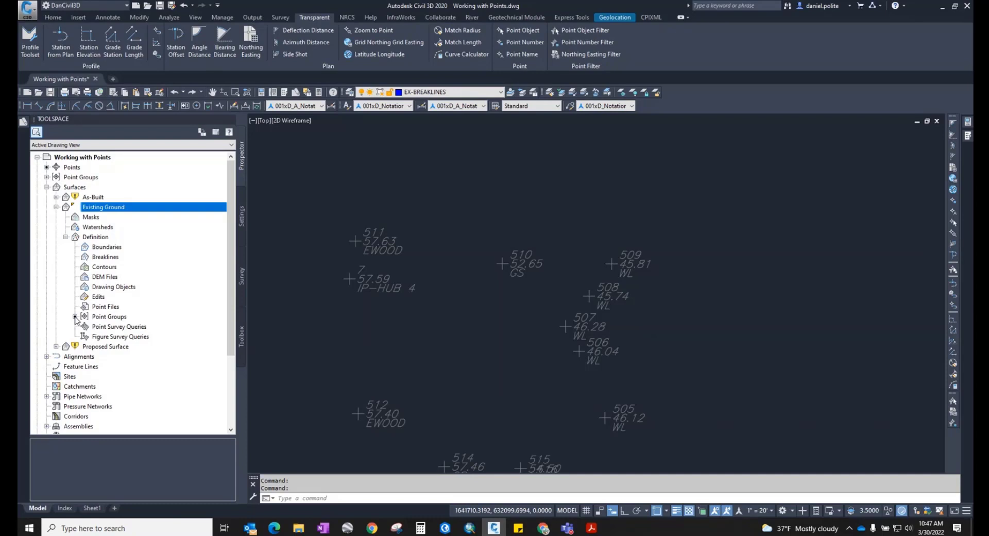
click(104, 318)
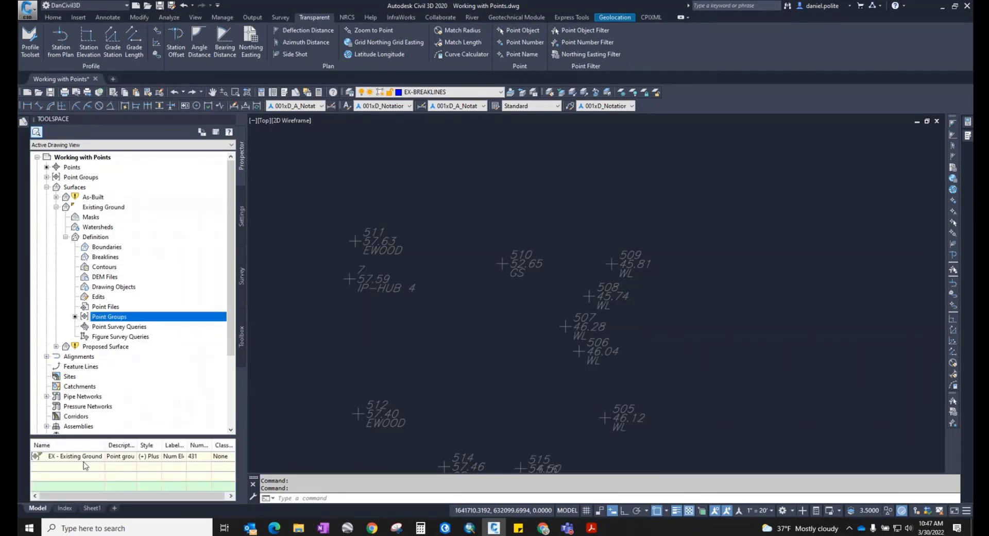
click(71, 458)
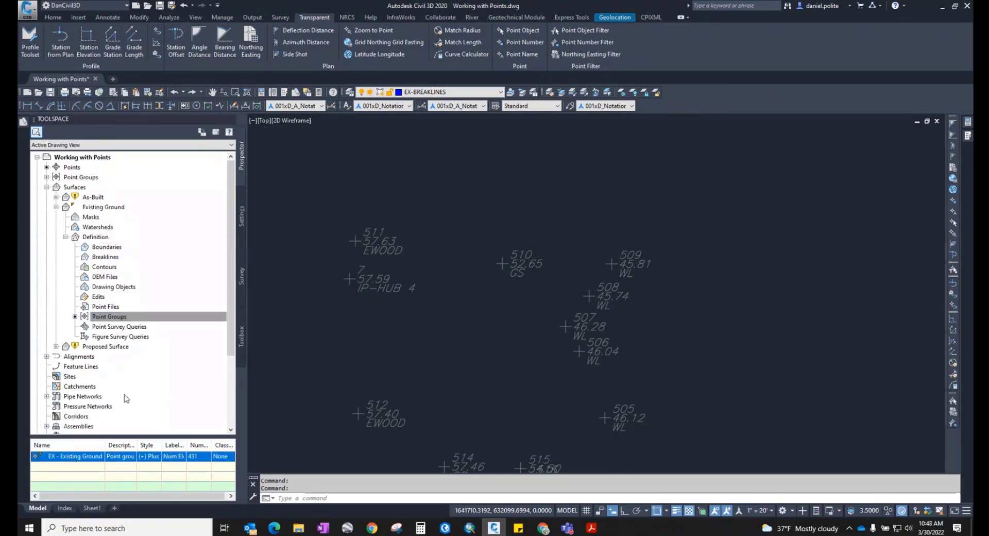
right_click(88, 458)
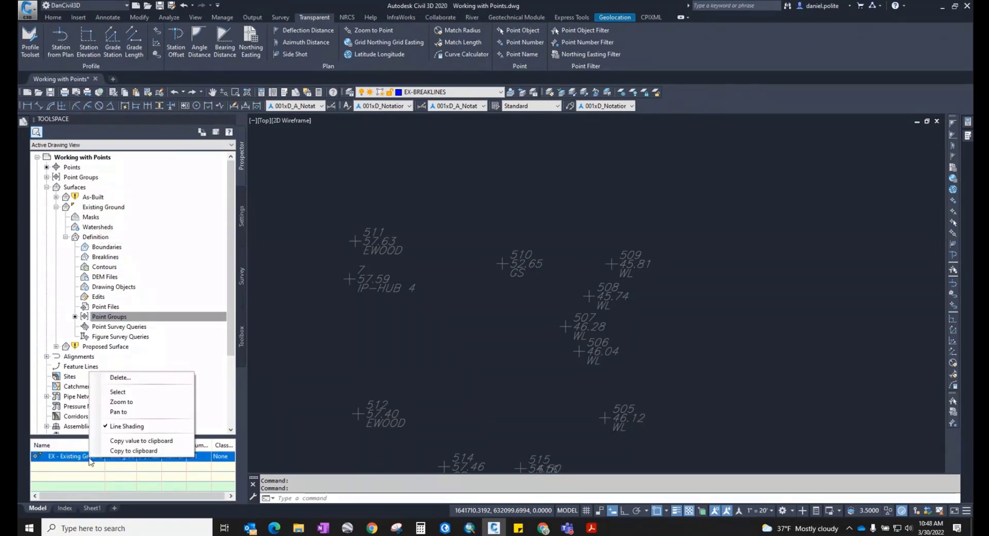
click(89, 461)
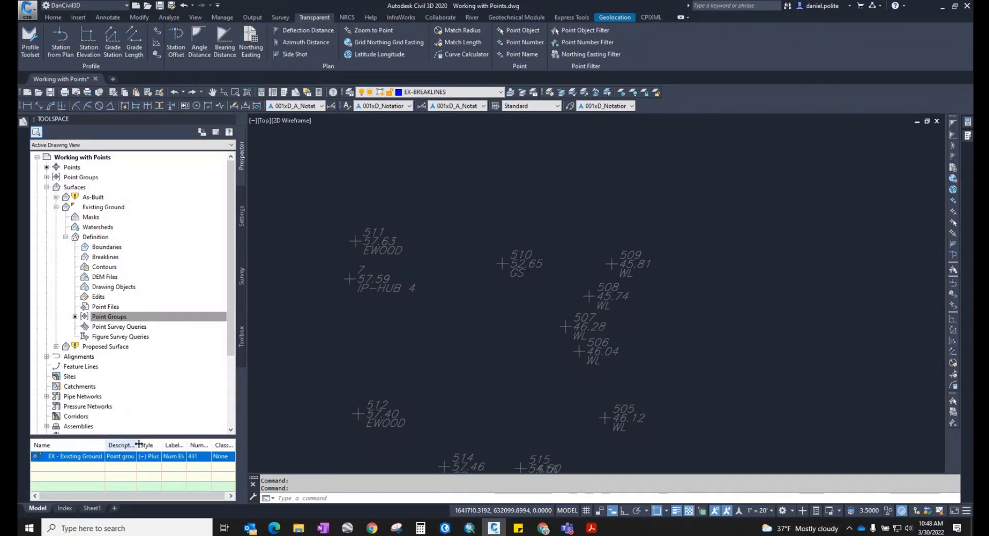
Widen the description column for the surface's point group entry, read its full description, and expand the drawing's point groups for comparison
mouse_move(137, 444)
mouse_down()
mouse_move(167, 444)
mouse_move(149, 445)
mouse_up()
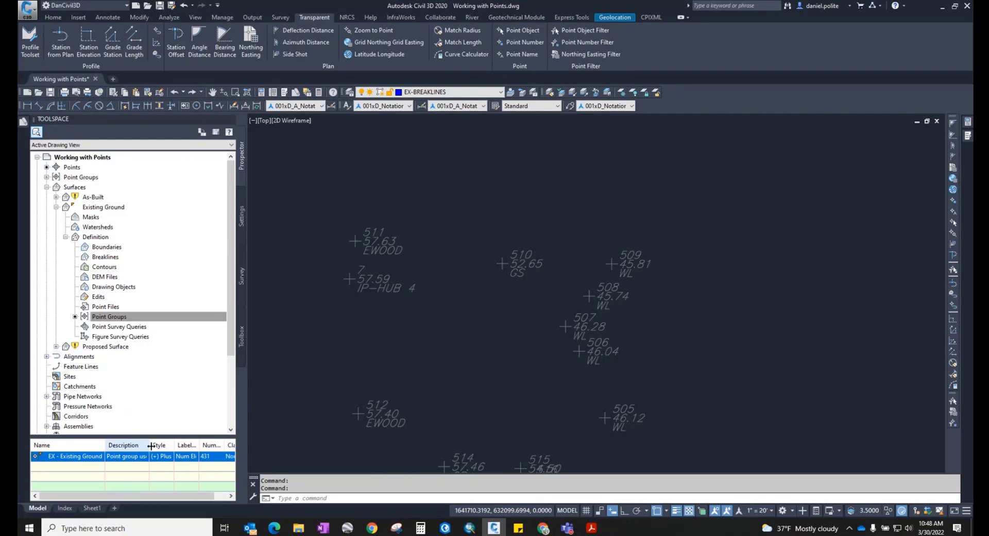
mouse_move(54, 461)
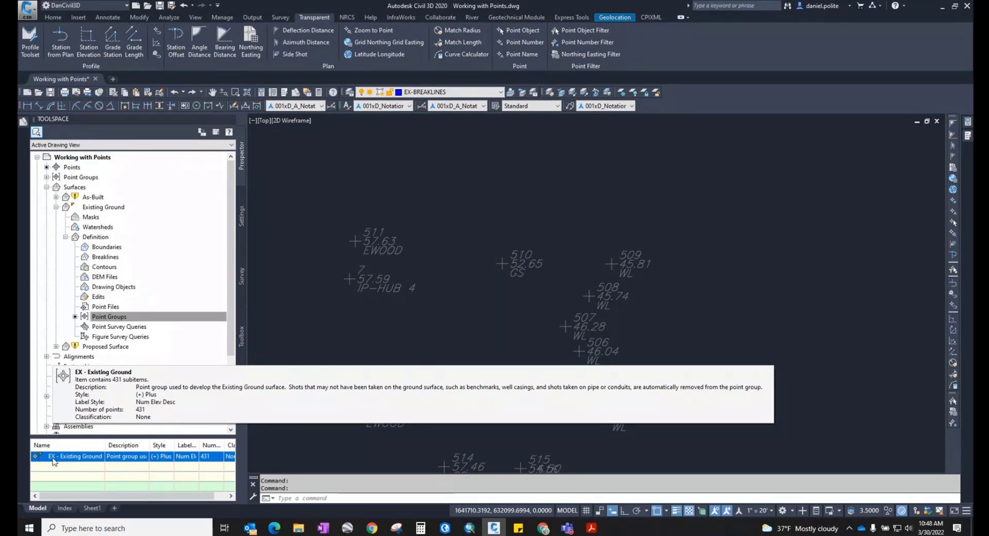
click(46, 176)
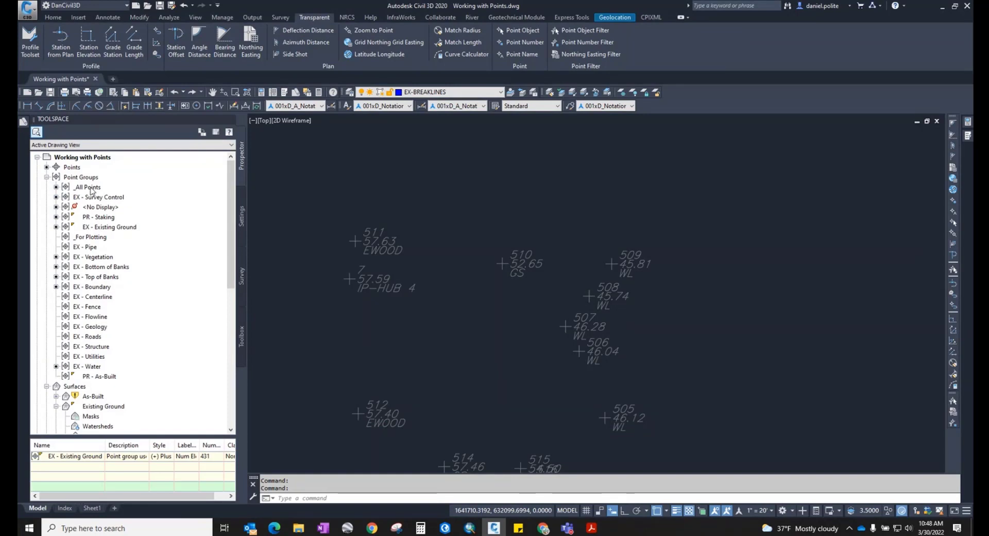
mouse_move(91, 191)
scroll(110, 371, down, 2)
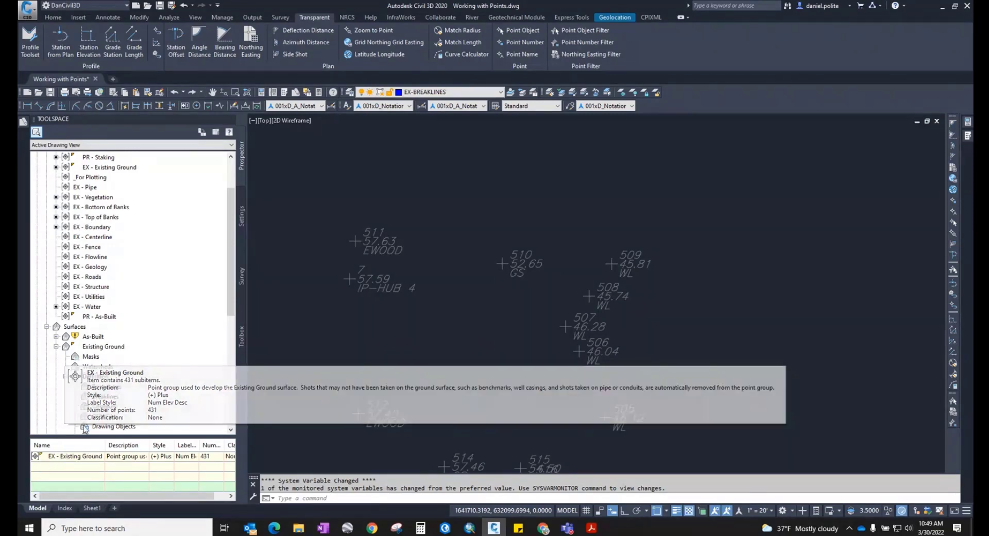
Zoom to the EX - Existing Ground point group from the surface definition, and inspect the points around IP-HUB 4 up close
click(91, 460)
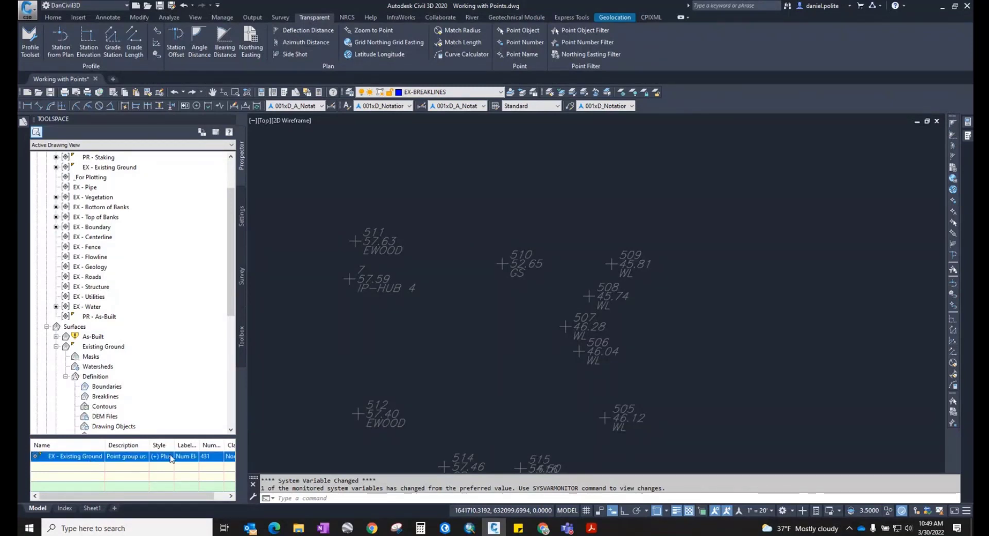
right_click(87, 459)
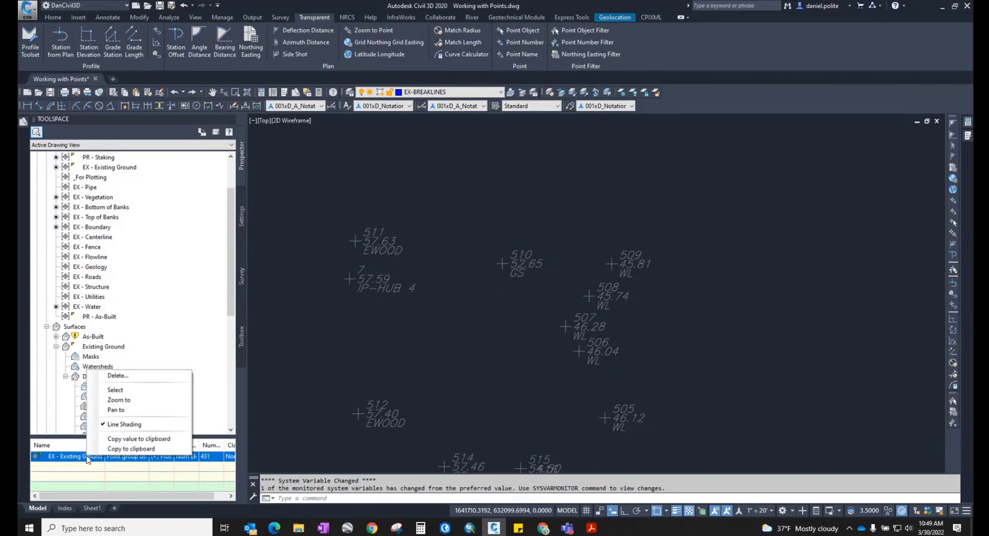
click(125, 401)
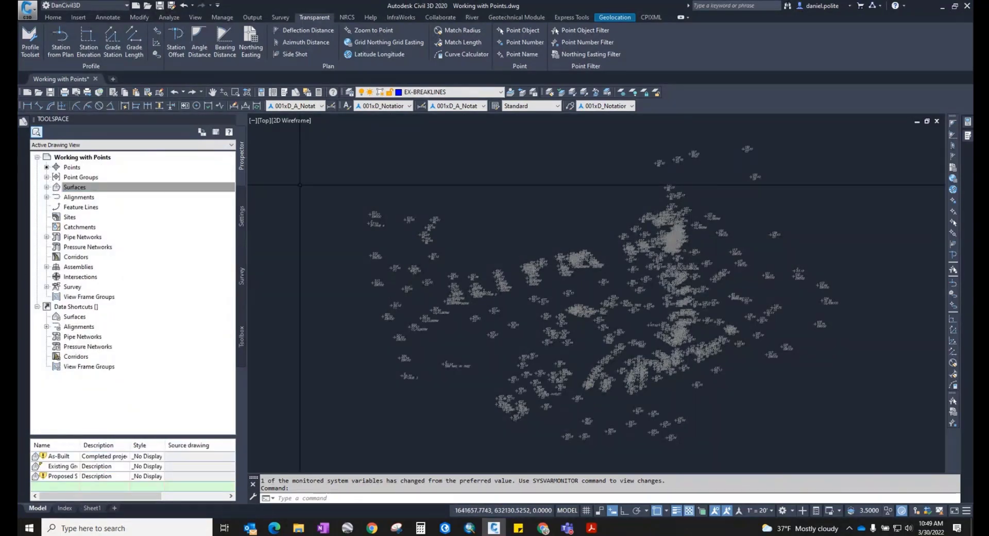
scroll(624, 241, up, 4)
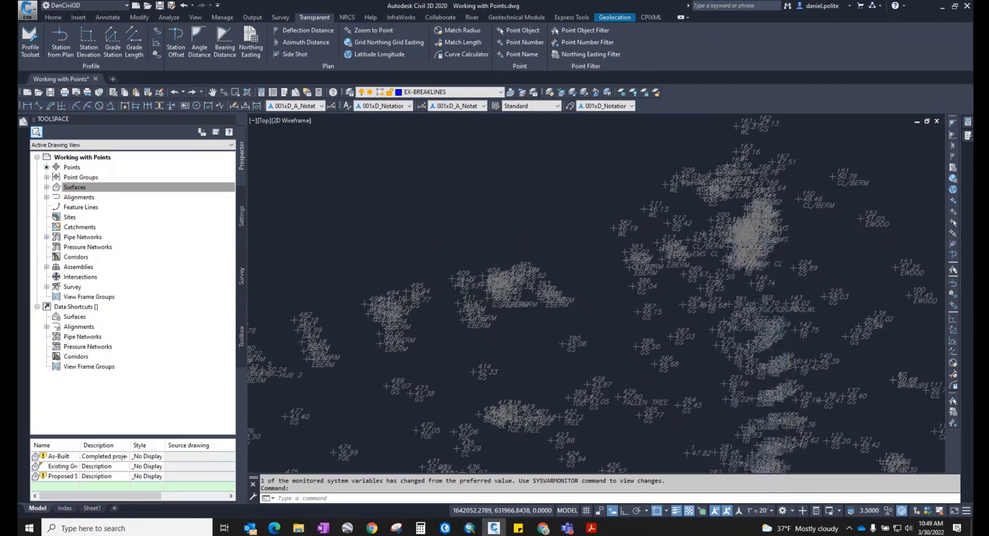
middle_drag(401, 242, 661, 242)
middle_drag(420, 220, 475, 246)
scroll(473, 245, up, 4)
scroll(470, 238, down, 4)
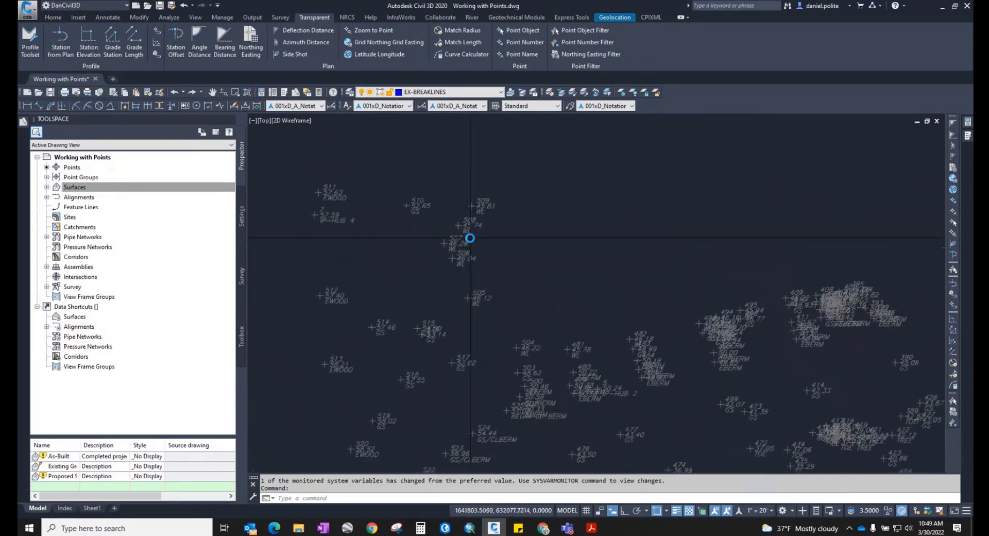
scroll(438, 243, up, 5)
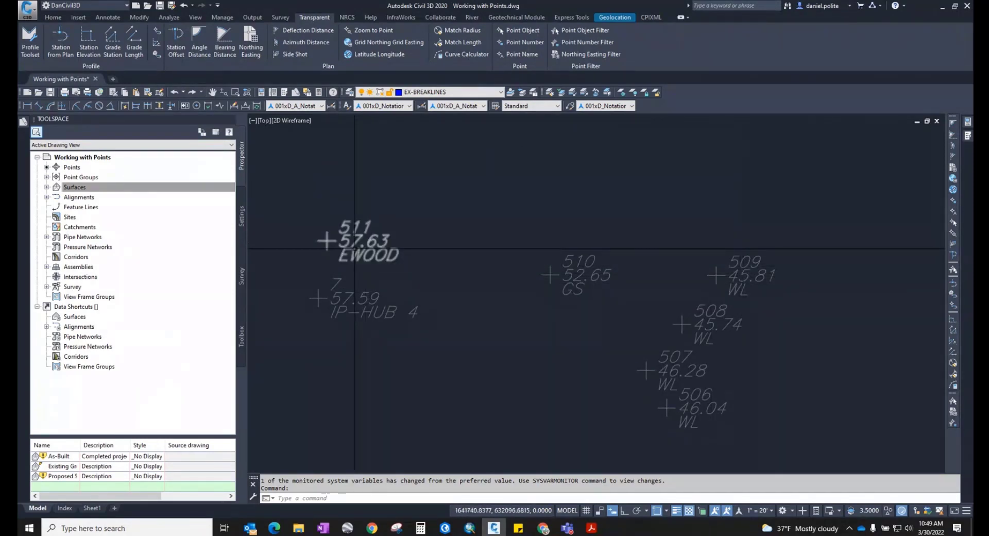
Open the EX - Existing Ground point group's properties at its exclusion criteria, keeping points 509 to 511 uncovered in the drawing
click(78, 188)
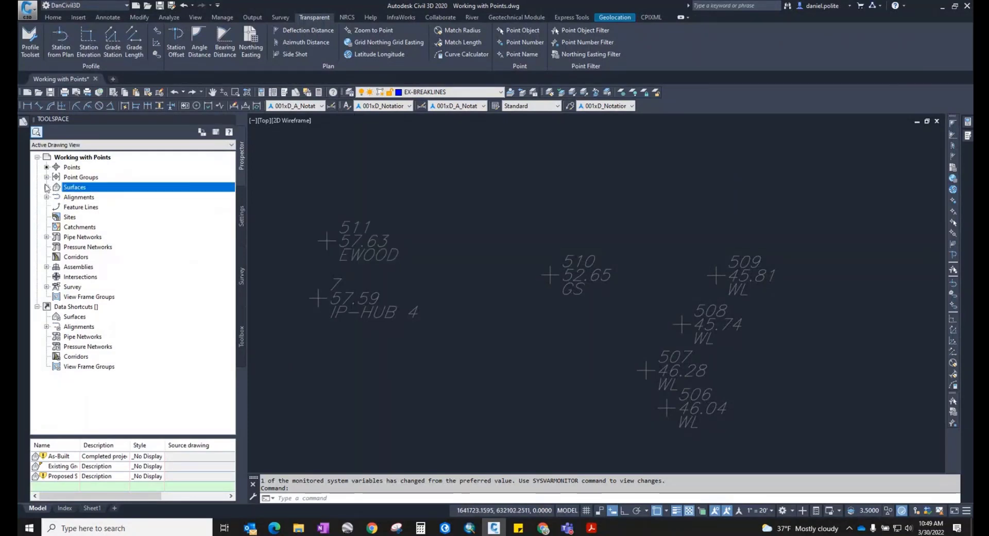
click(47, 178)
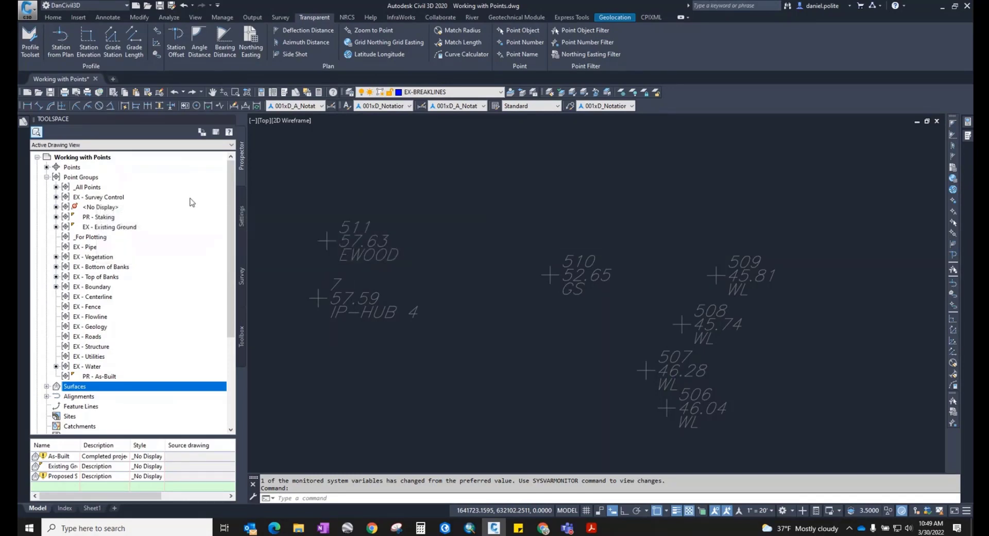
click(124, 229)
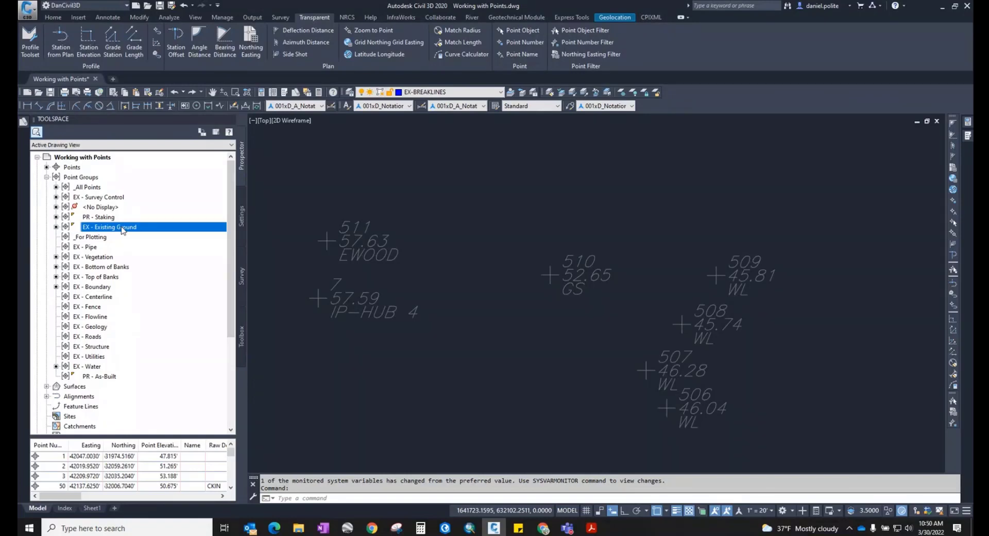
right_click(123, 230)
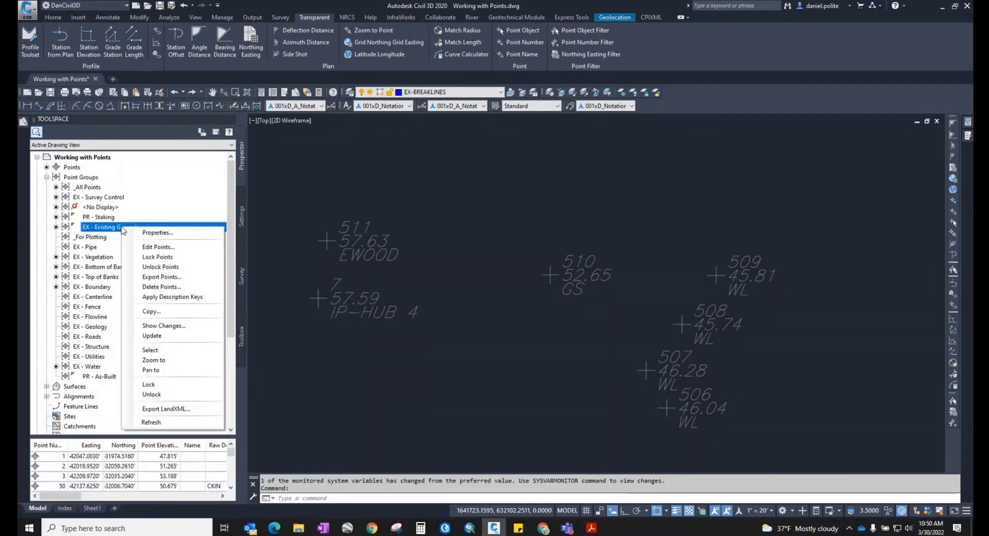
click(151, 233)
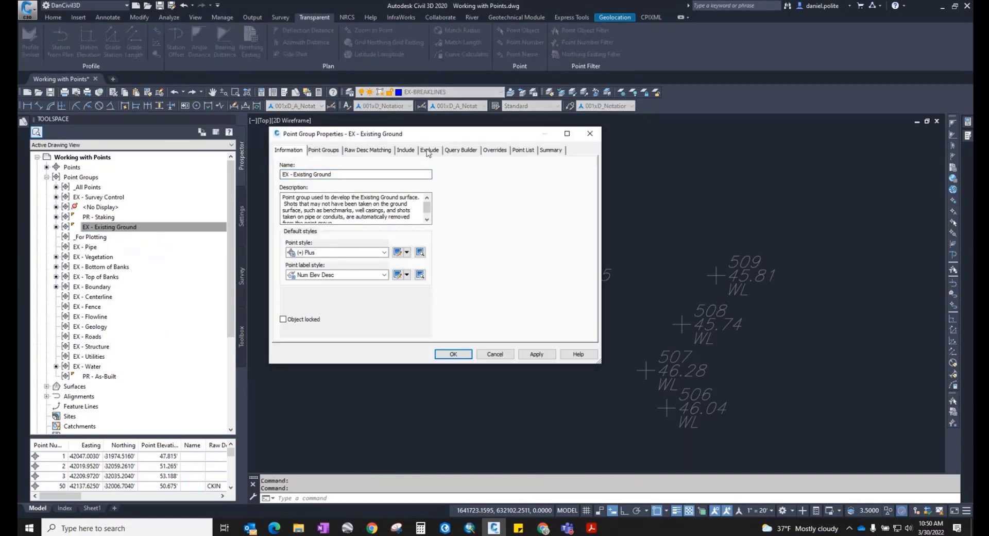
click(429, 150)
drag(440, 138, 769, 180)
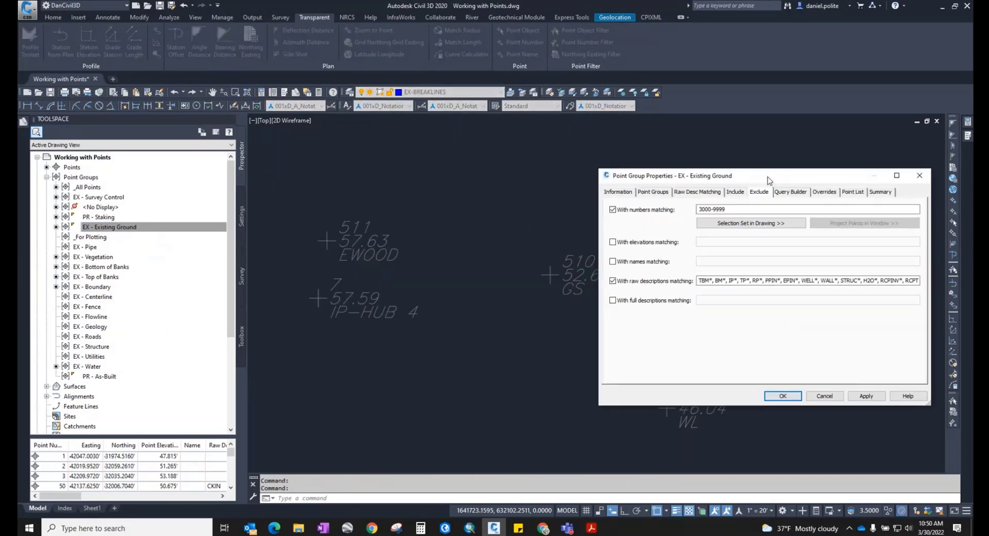
Exclude points 511, 510 and 509 from the EX - Existing Ground group by picking them in the drawing, and accept the properties
click(770, 222)
click(382, 255)
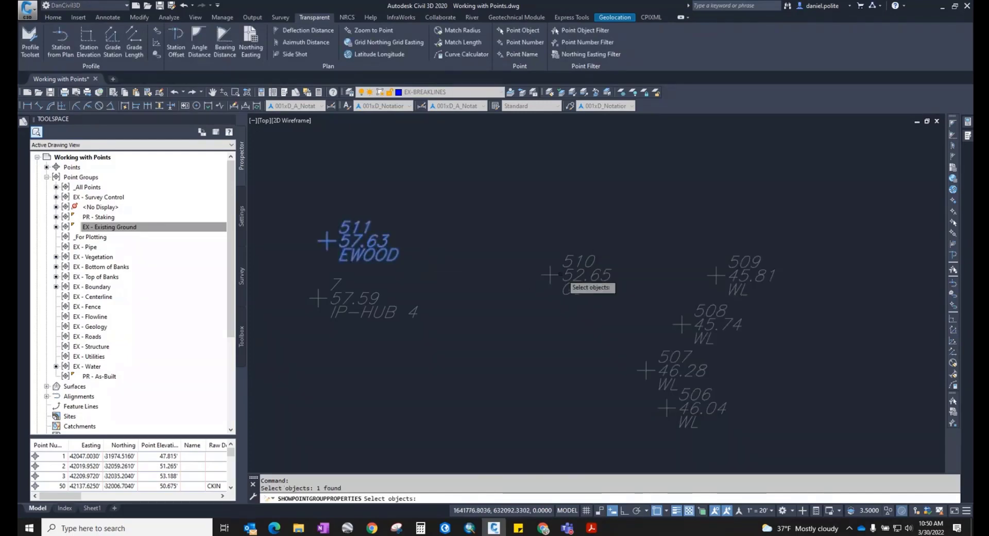
click(566, 281)
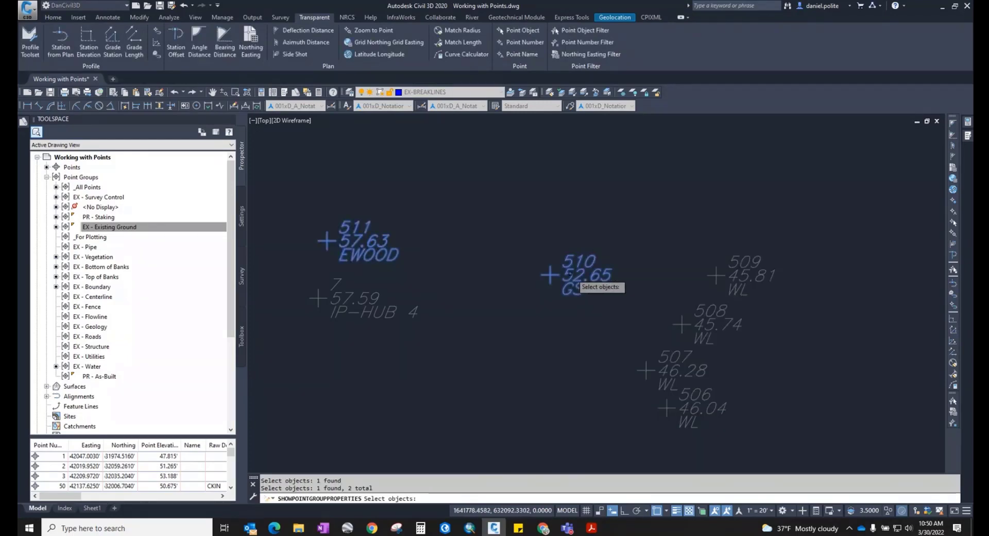
click(737, 273)
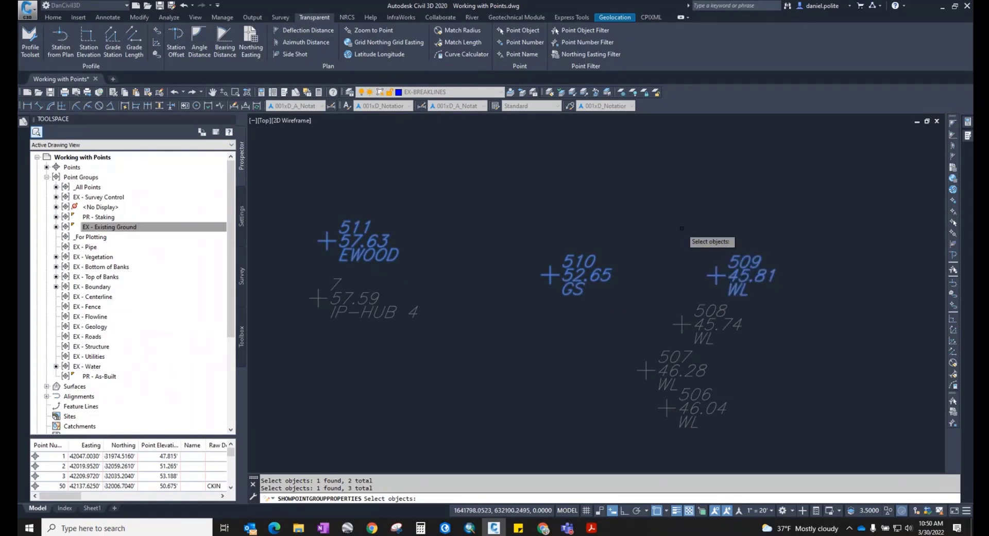
key(Return)
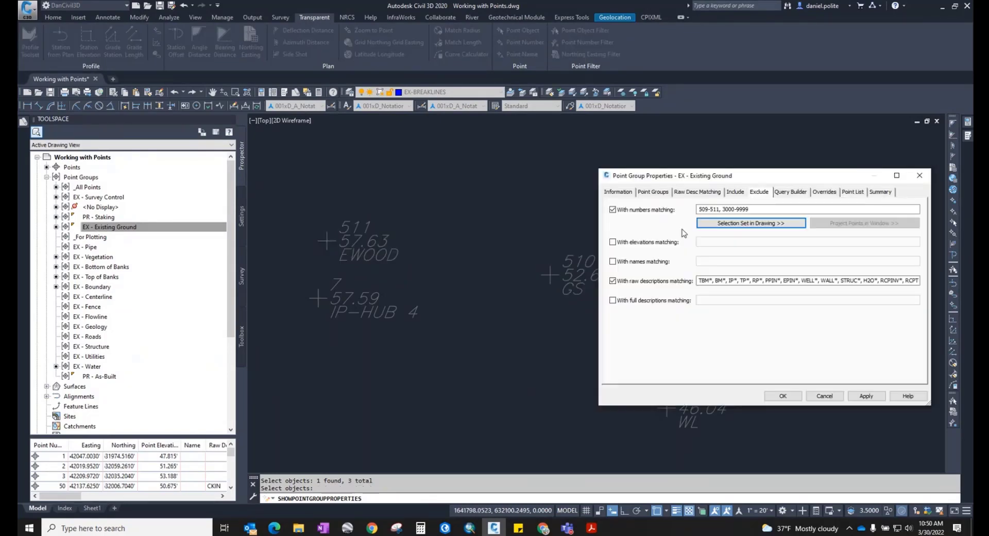
click(718, 208)
click(783, 396)
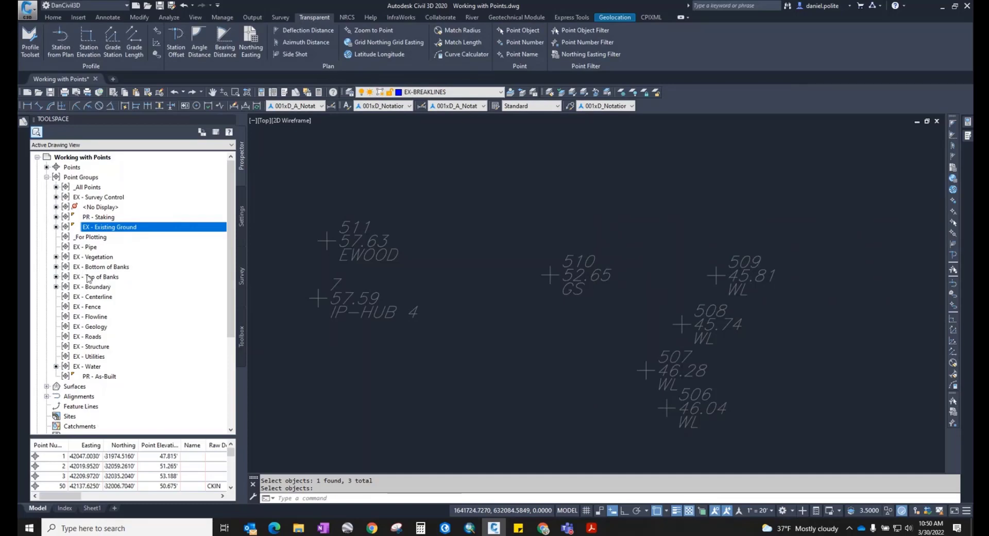
Expand the Existing Ground surface's definition and check the number of points in its EX - Existing Ground point group
click(46, 176)
right_click(47, 175)
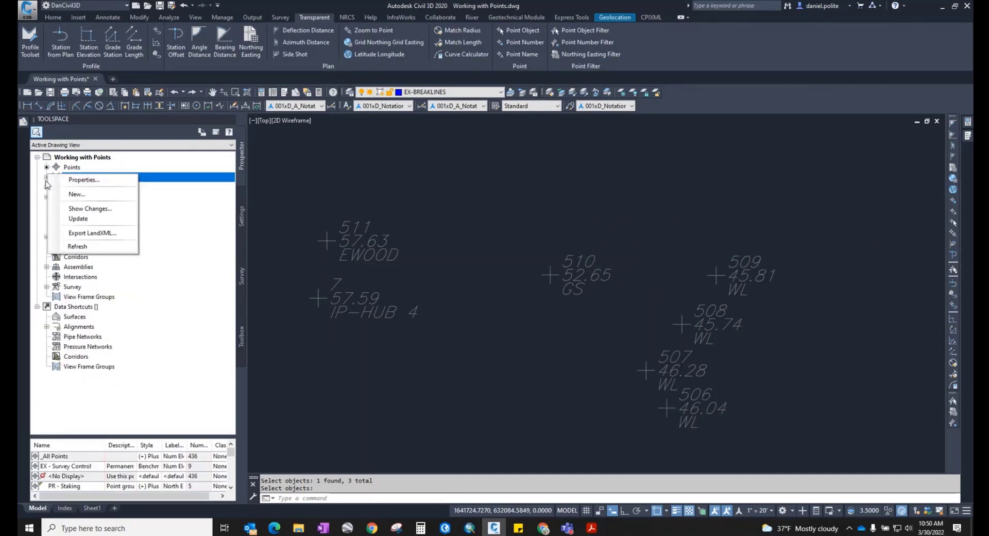
click(46, 185)
click(46, 187)
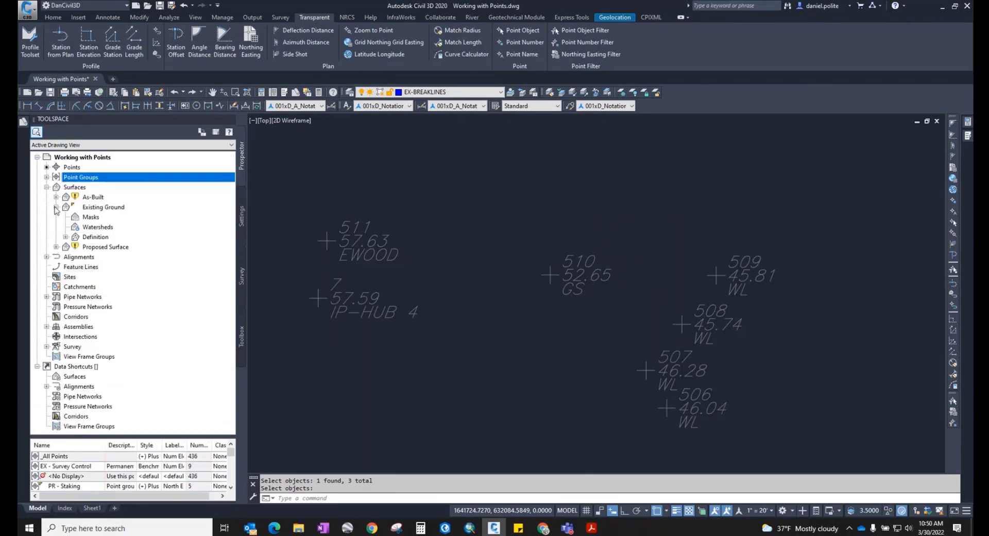
click(65, 237)
click(106, 316)
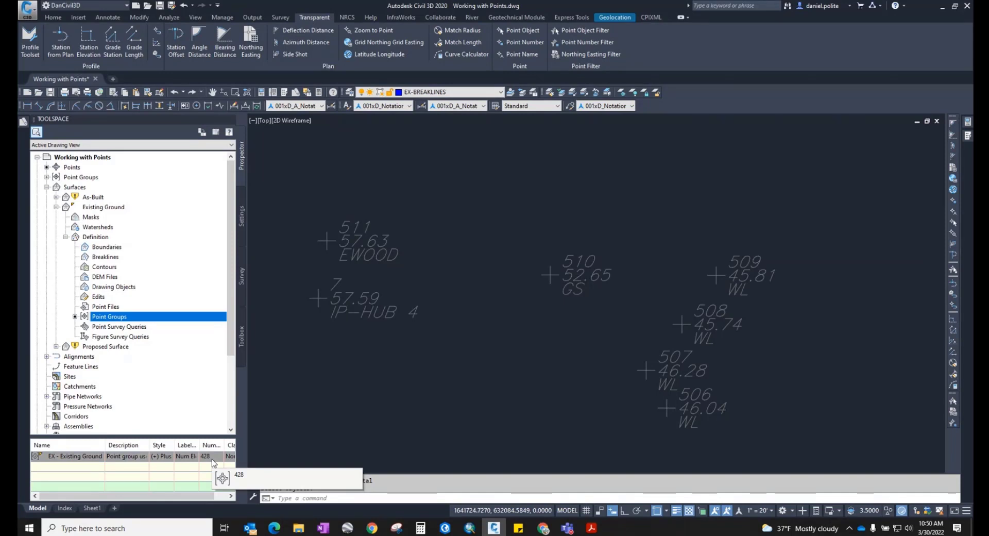
Collapse the surfaces, expand the drawing's point groups and read the EX - Survey Control group's summary
click(47, 187)
click(47, 176)
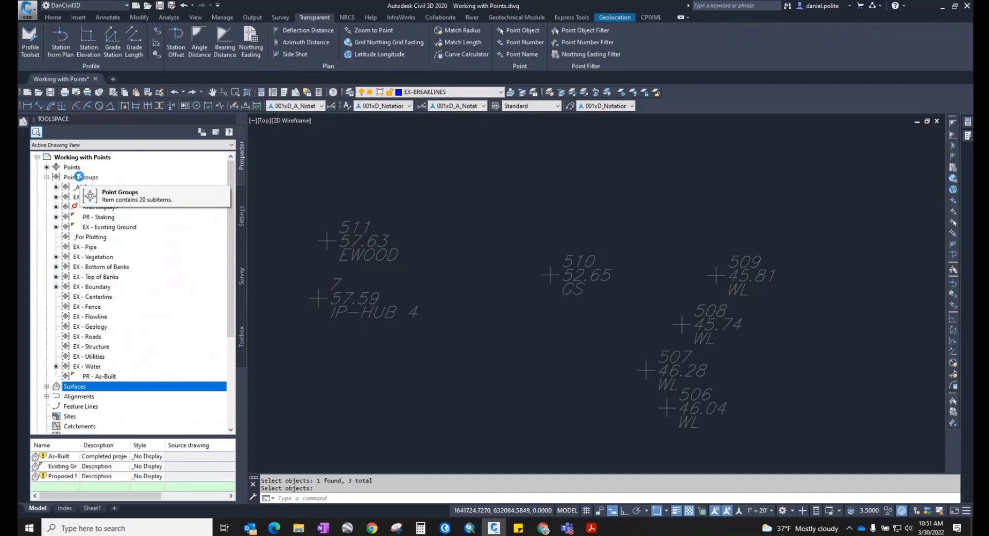
click(361, 367)
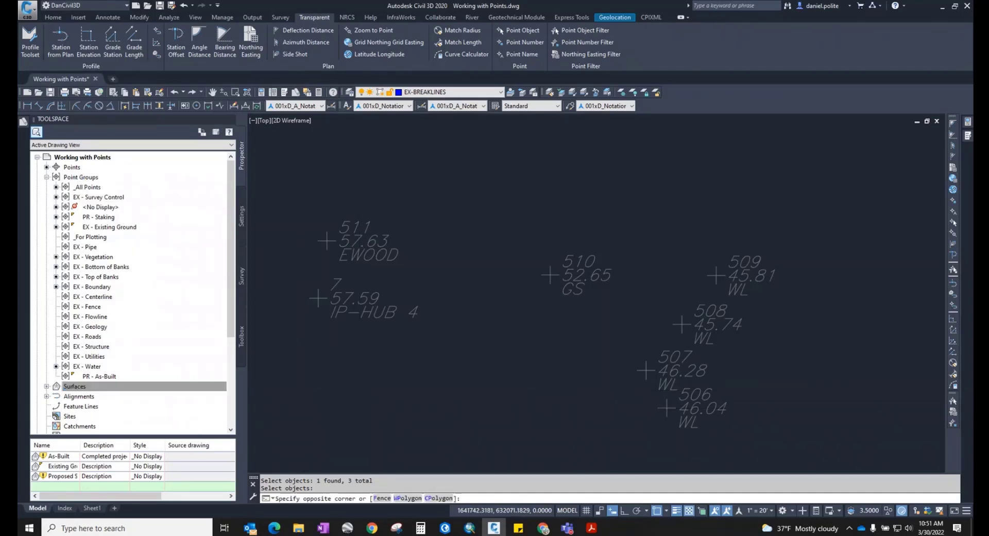
click(361, 366)
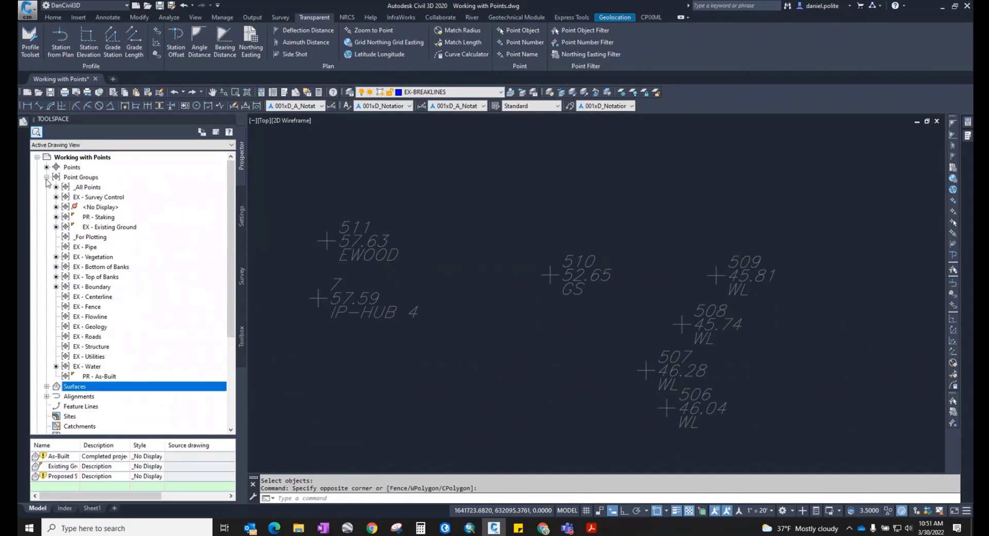
click(47, 177)
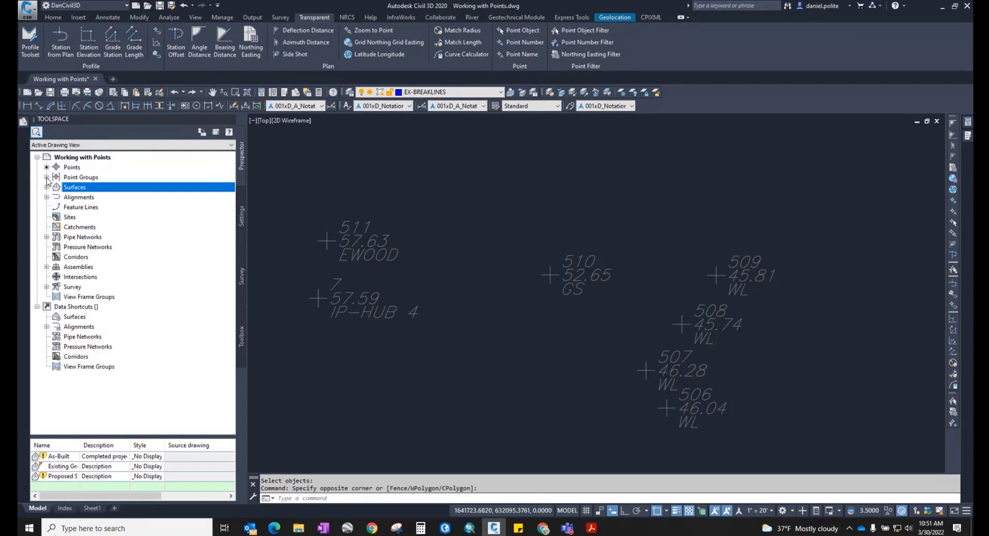
click(46, 177)
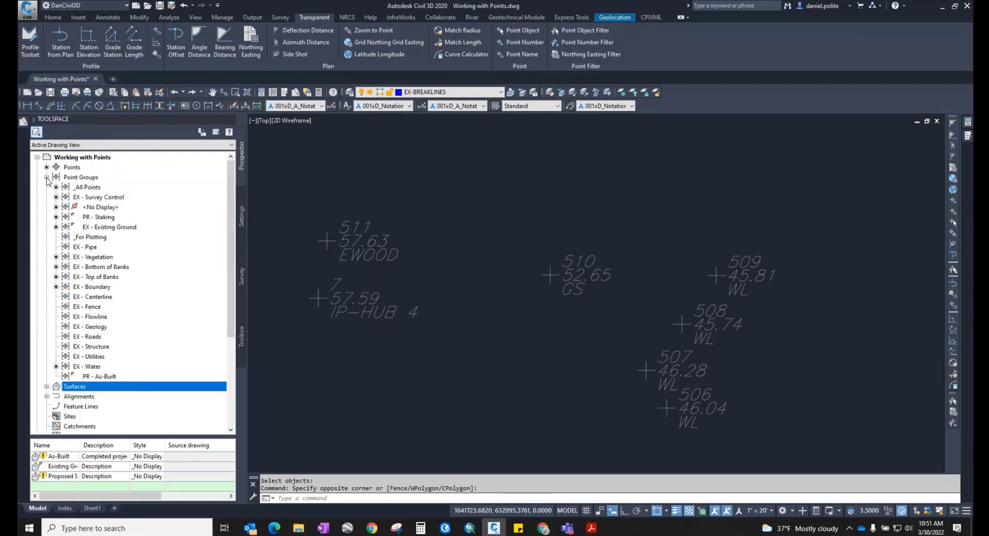
mouse_move(105, 201)
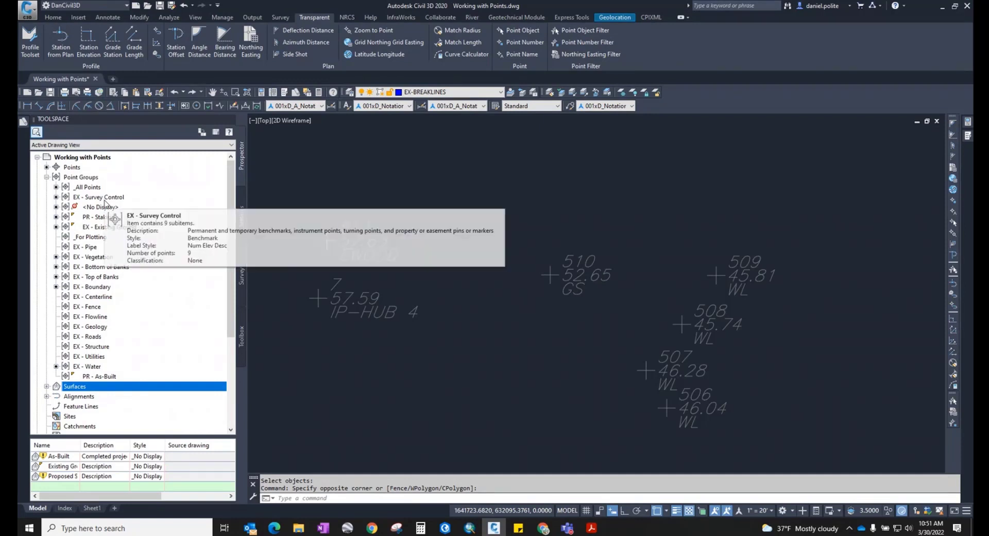
Reorder the point groups with EX - Survey Control first and <No Display> second, apply the order and regenerate the drawing
click(83, 177)
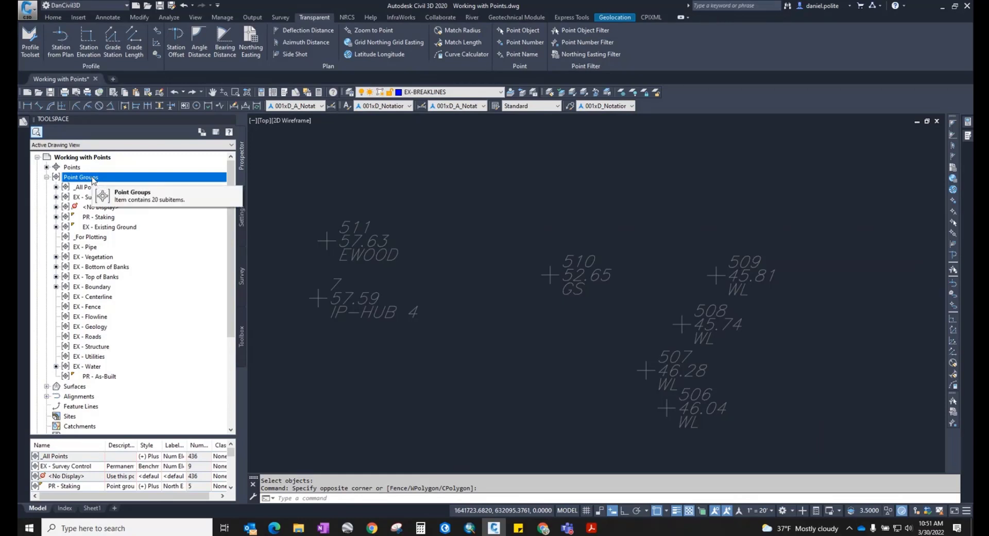
right_click(93, 180)
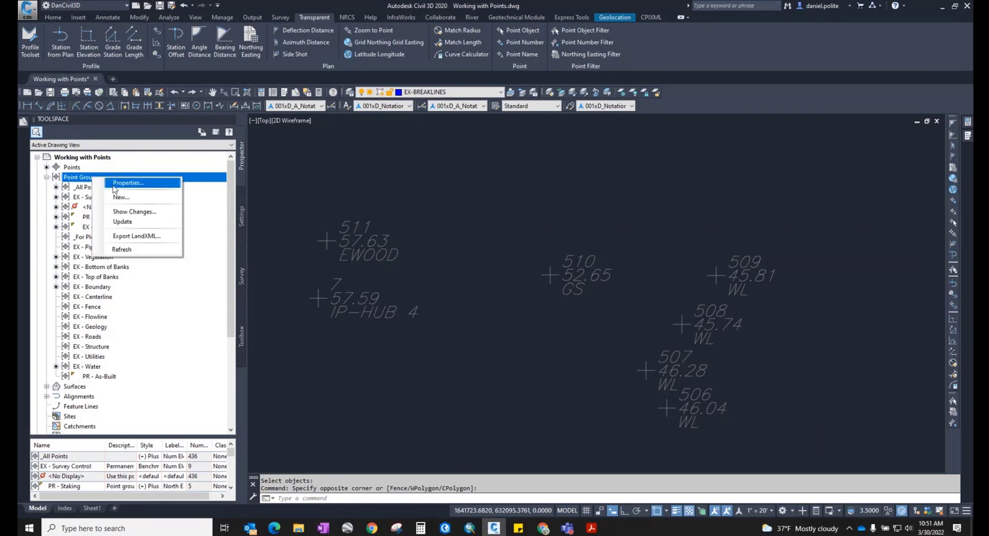
click(137, 184)
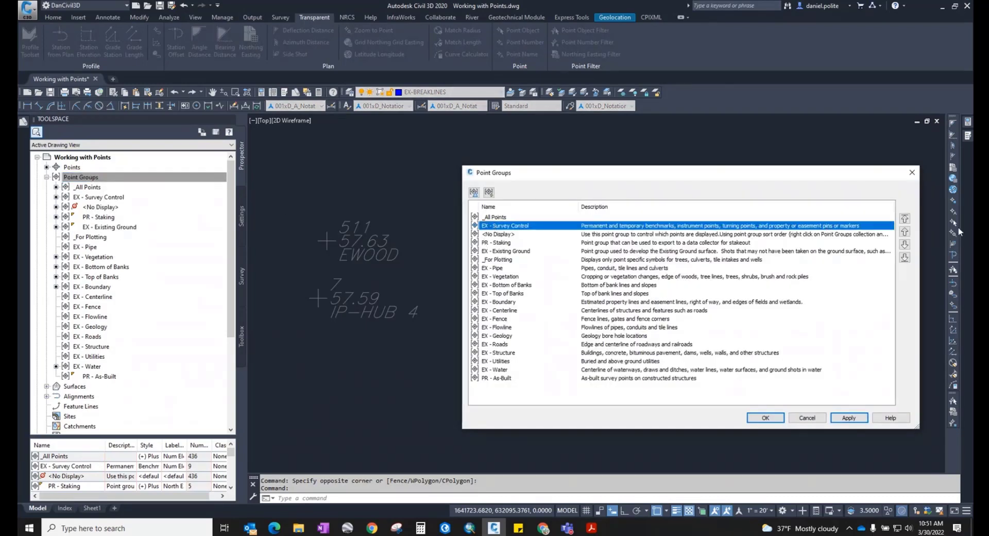
click(905, 218)
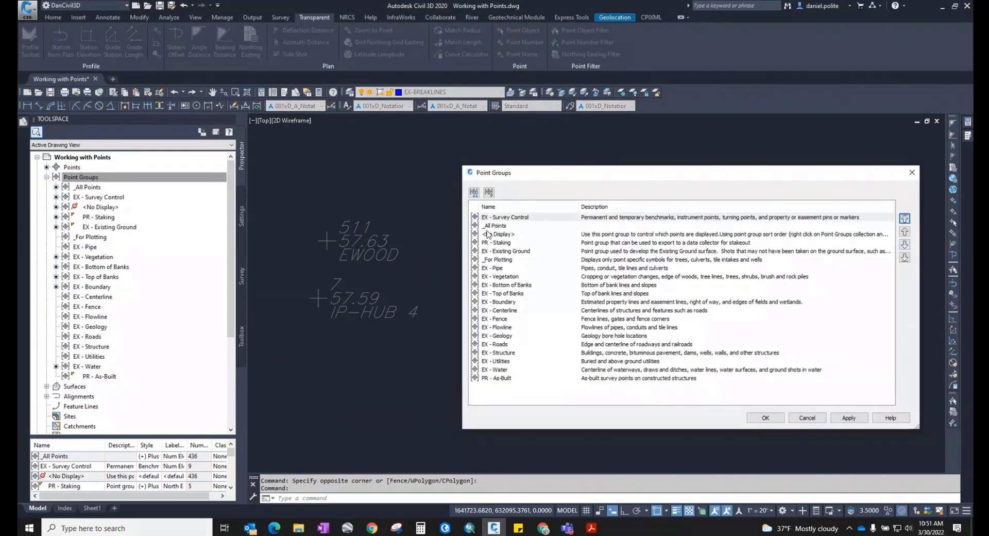
click(488, 235)
click(905, 231)
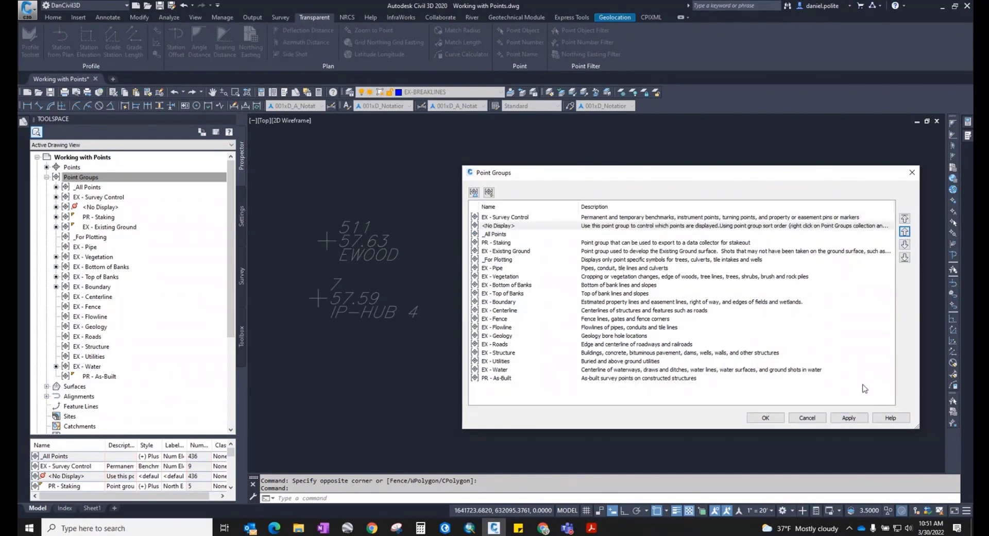
click(848, 418)
click(766, 418)
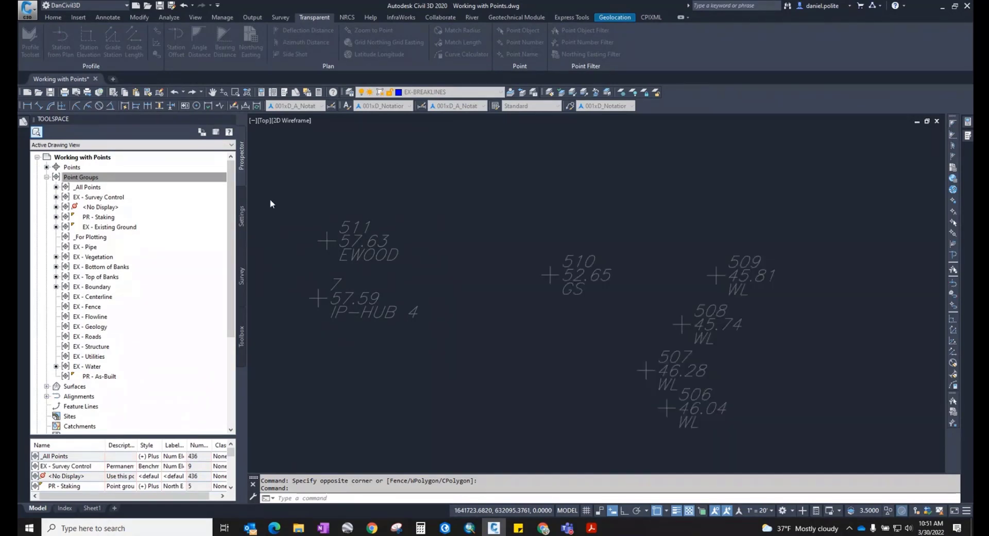
text(regen)
key(Return)
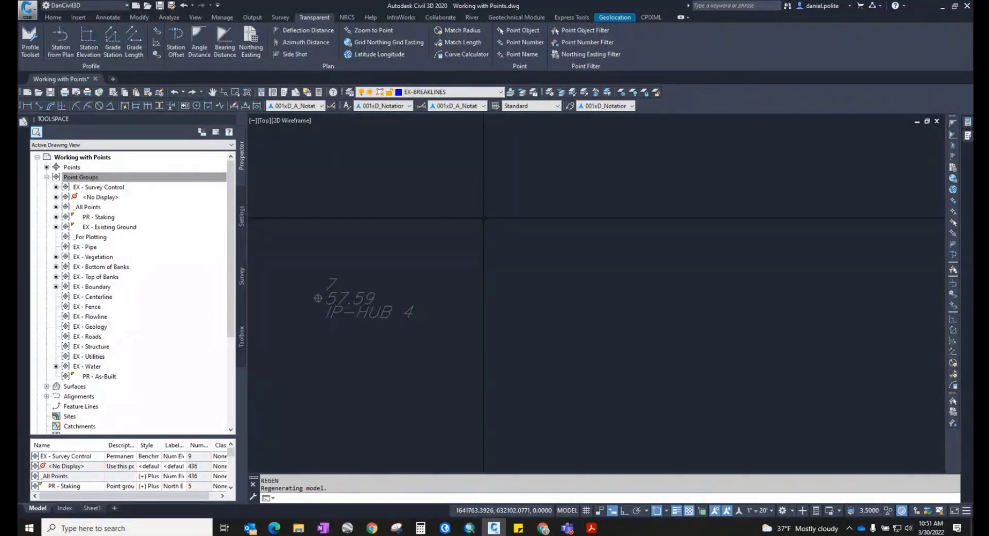
Update the EX - Survey Control point group and bring its points across the site into view
click(101, 187)
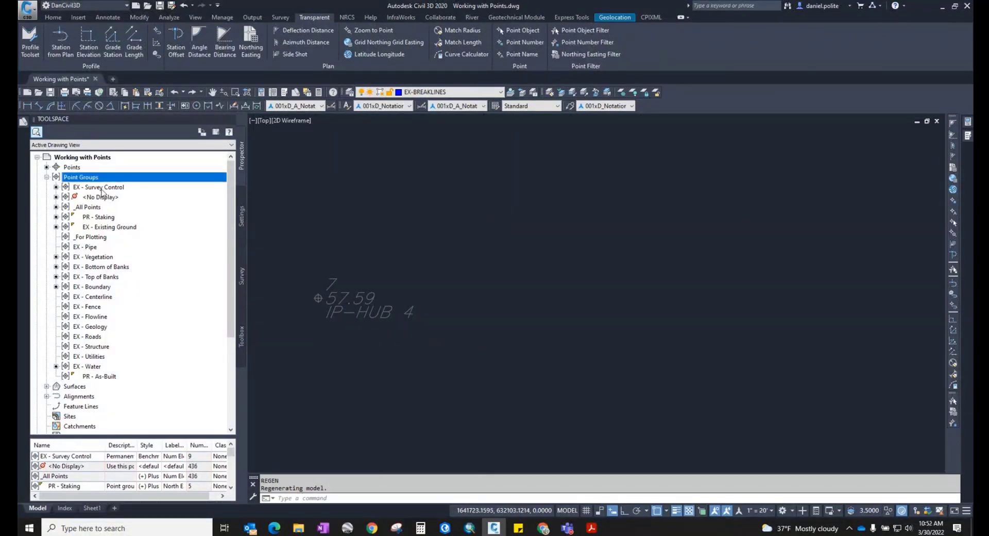
right_click(103, 189)
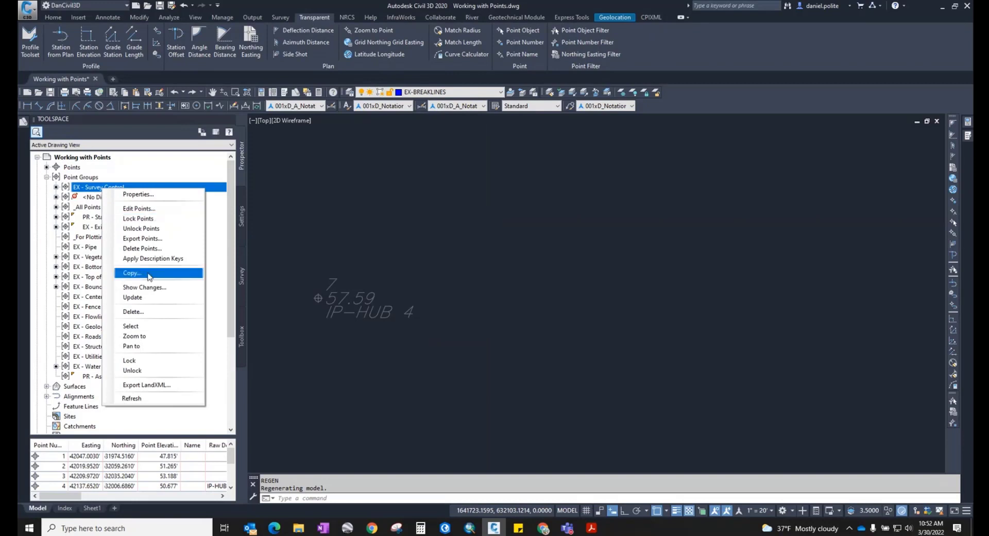
click(151, 299)
scroll(494, 241, down, 5)
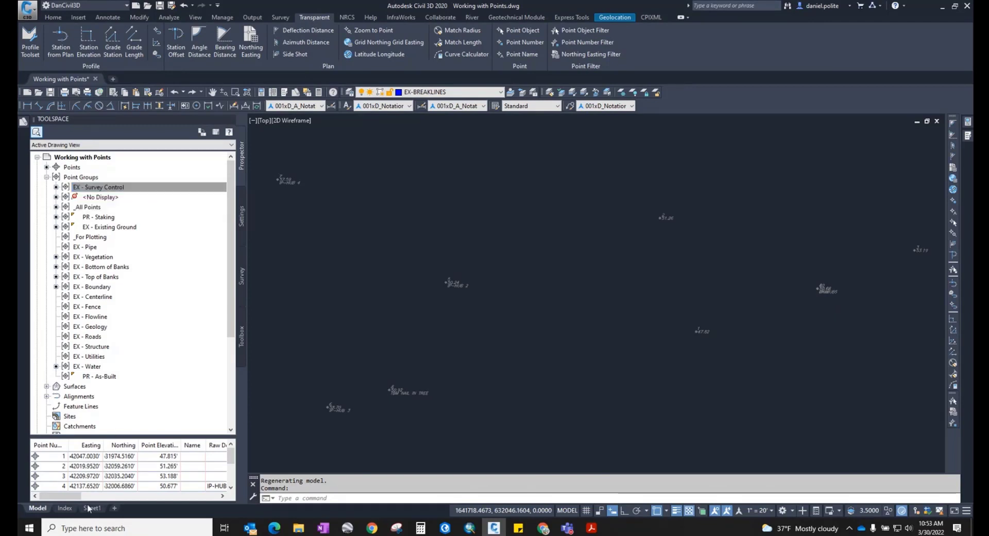
Read the bench mark descriptions on the Sheet1 layout and return to model space to look over the survey control points
mouse_move(66, 510)
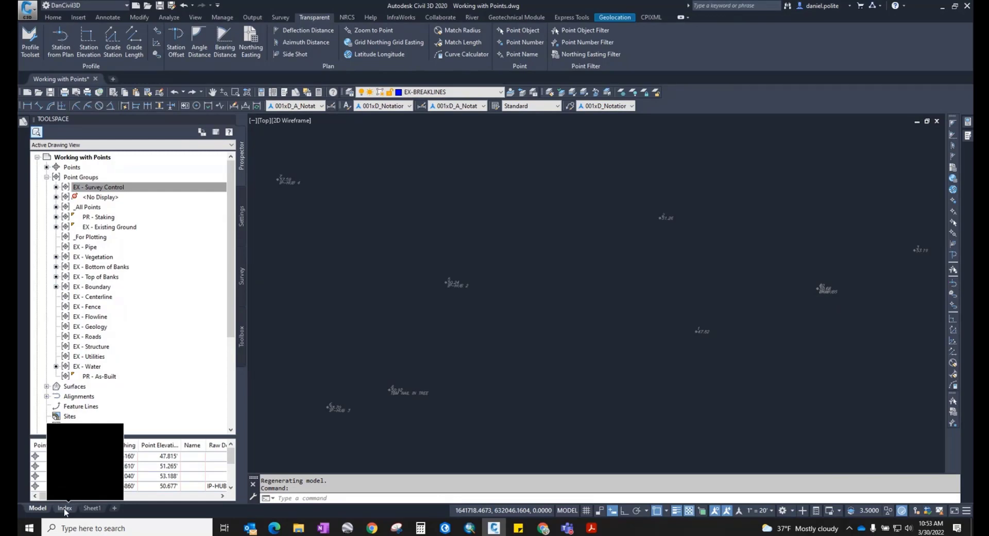
click(92, 508)
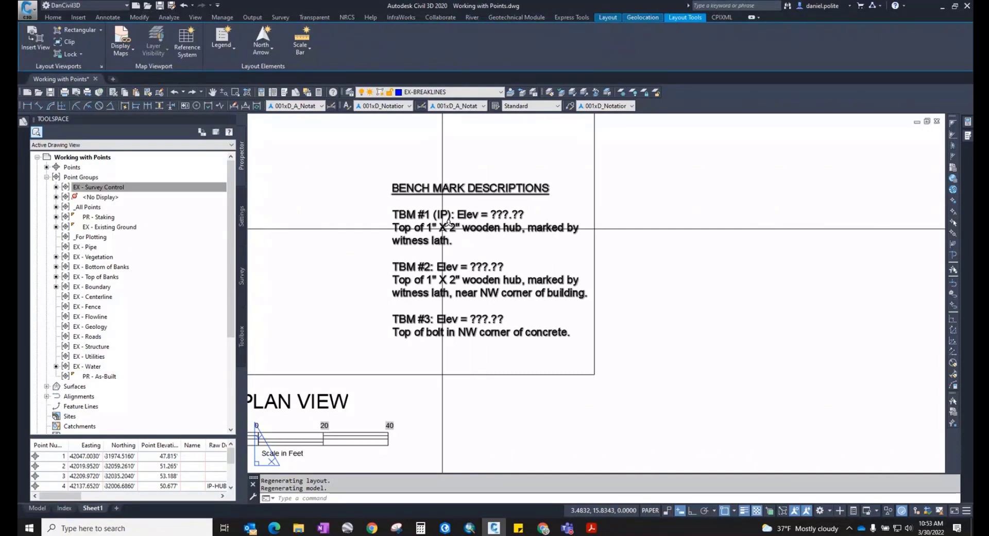
click(458, 249)
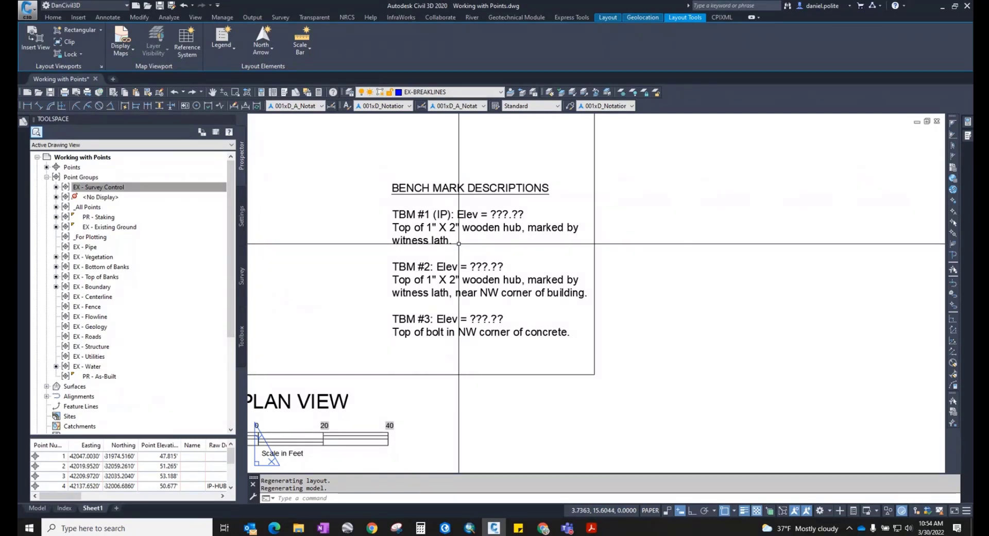
click(36, 508)
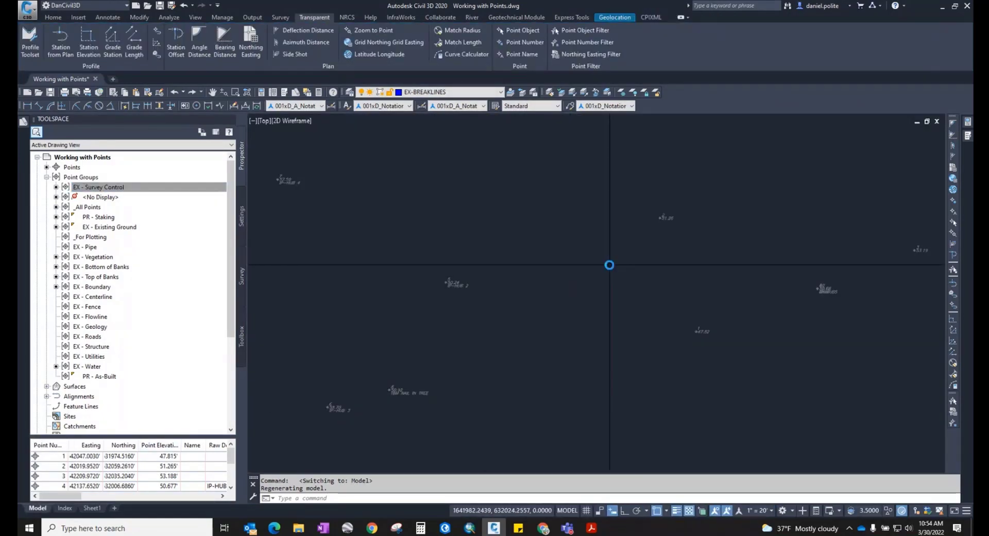
scroll(610, 266, down, 4)
scroll(628, 250, up, 4)
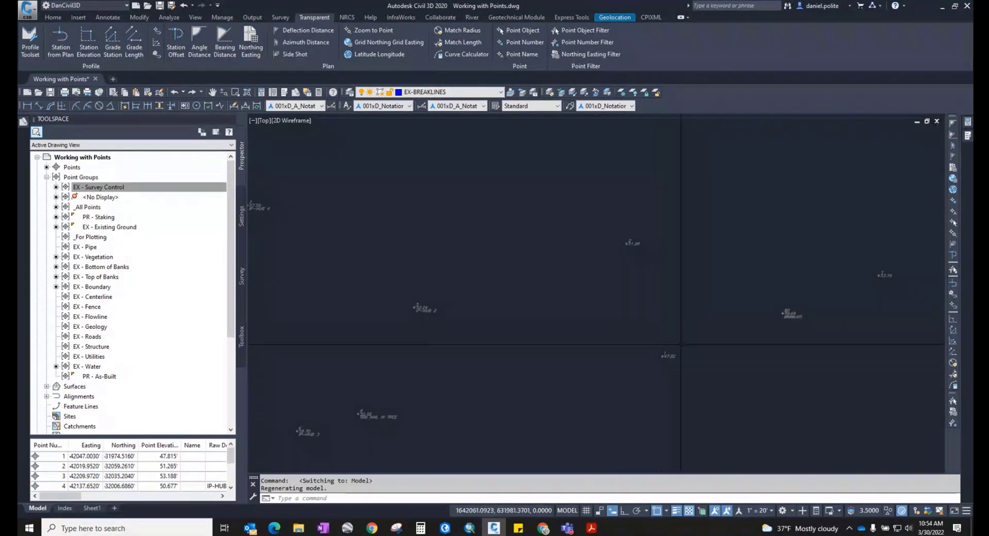
mouse_move(681, 342)
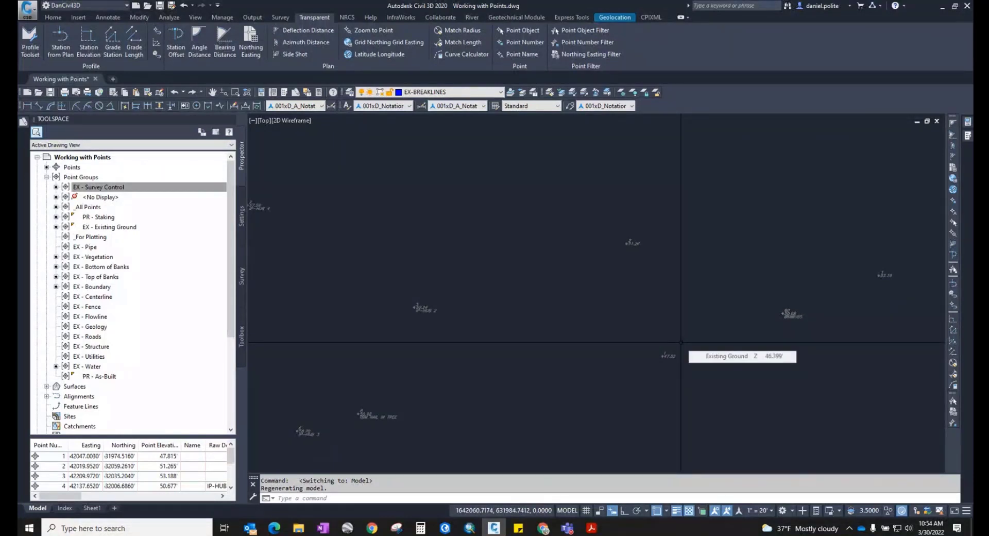
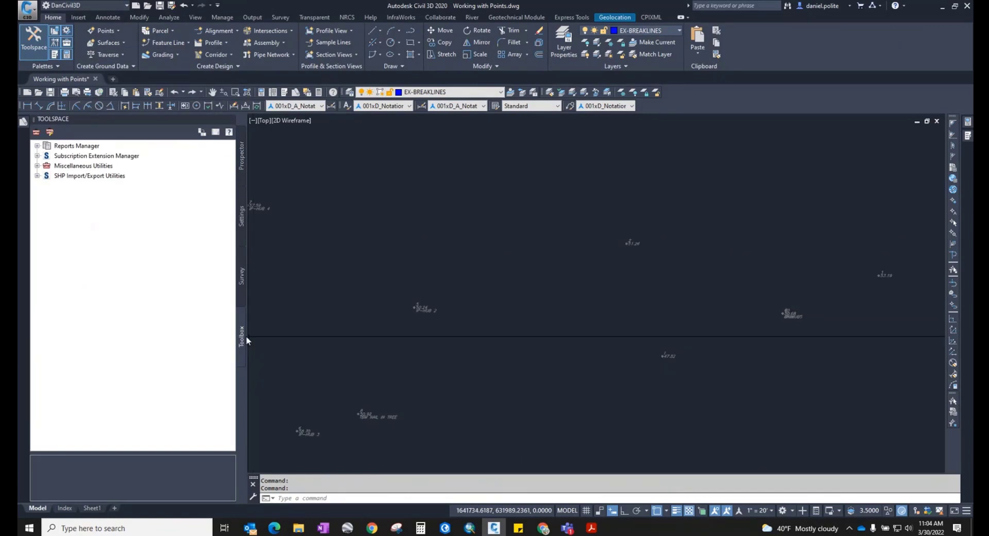
Turn off the Toolspace's Toolbox, Settings and Survey views and turn all three back on
click(68, 45)
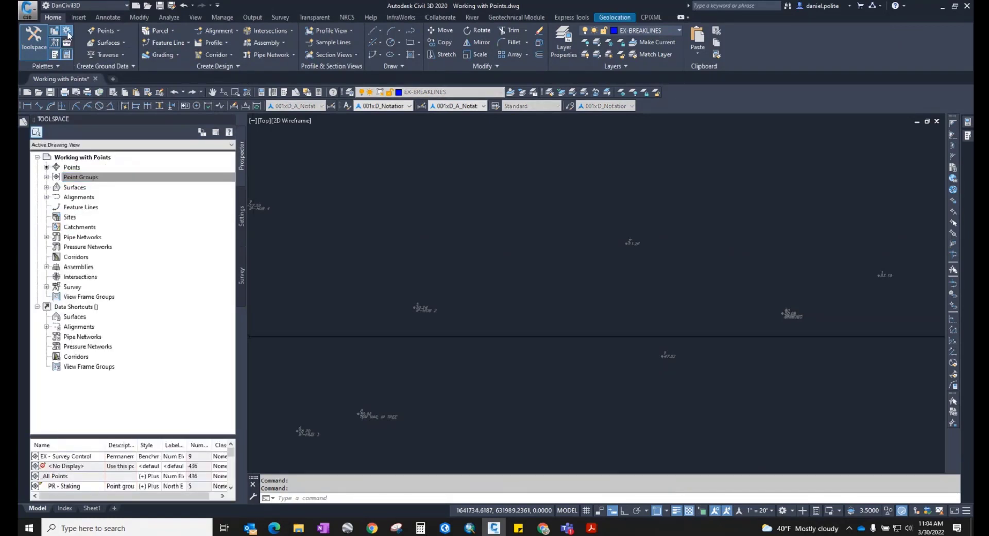
click(67, 31)
right_click(67, 32)
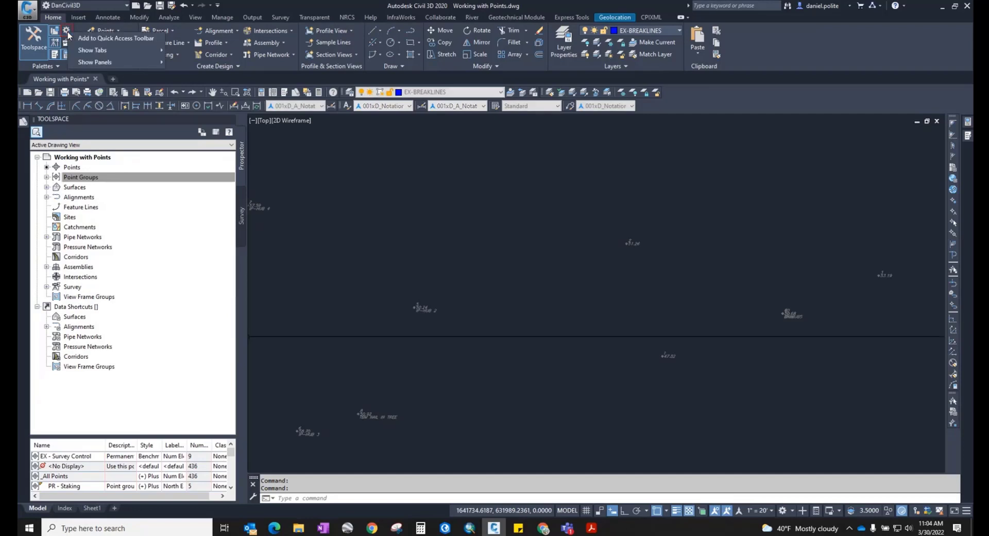
click(330, 155)
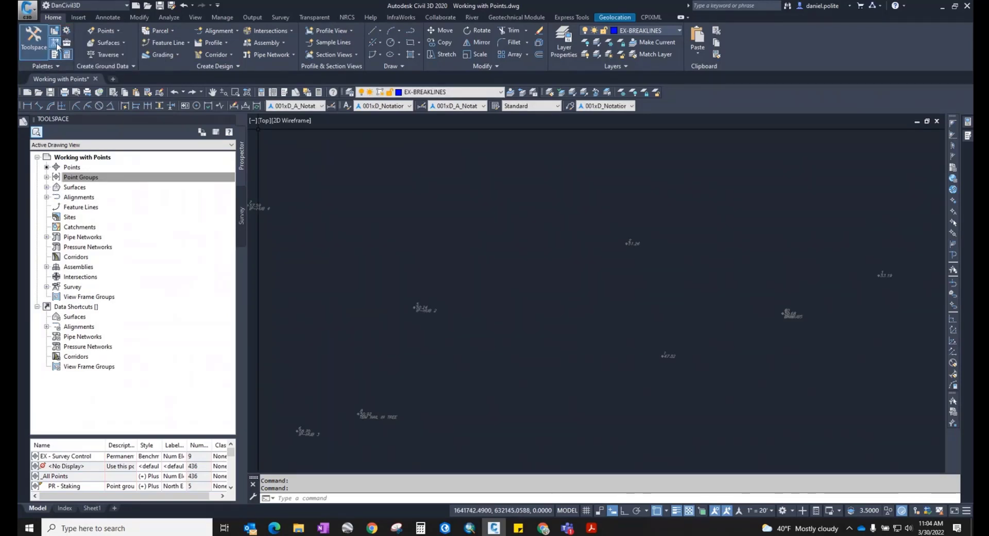
click(57, 44)
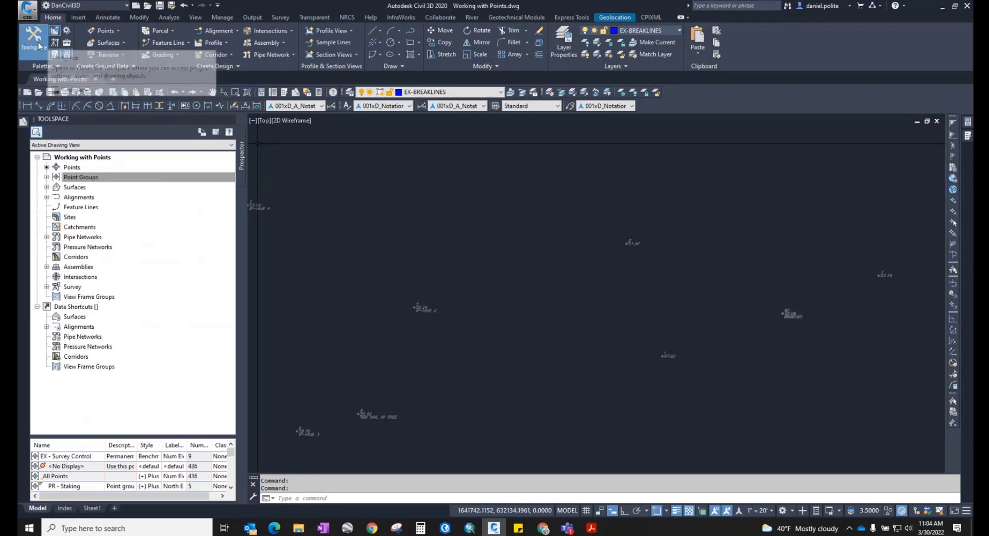
click(53, 43)
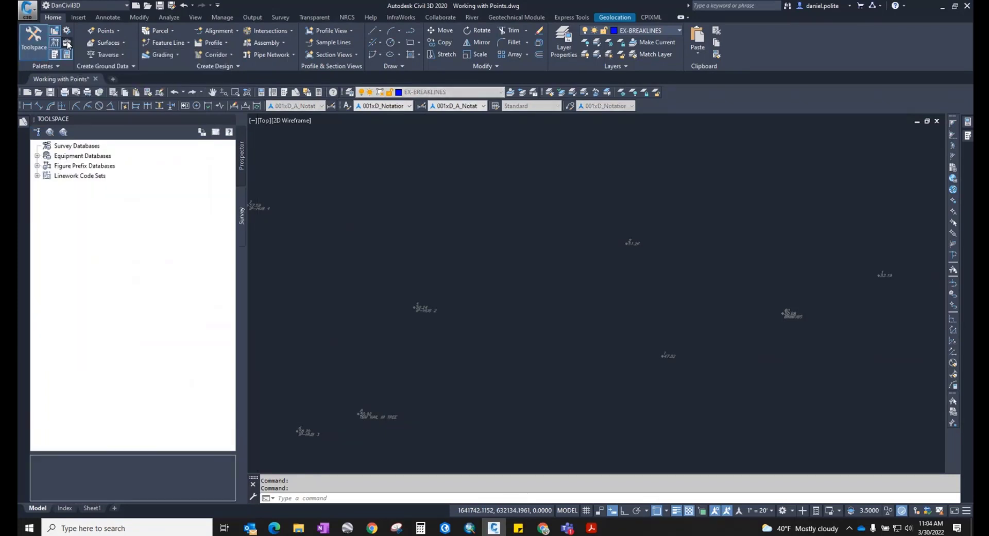
click(67, 43)
click(66, 31)
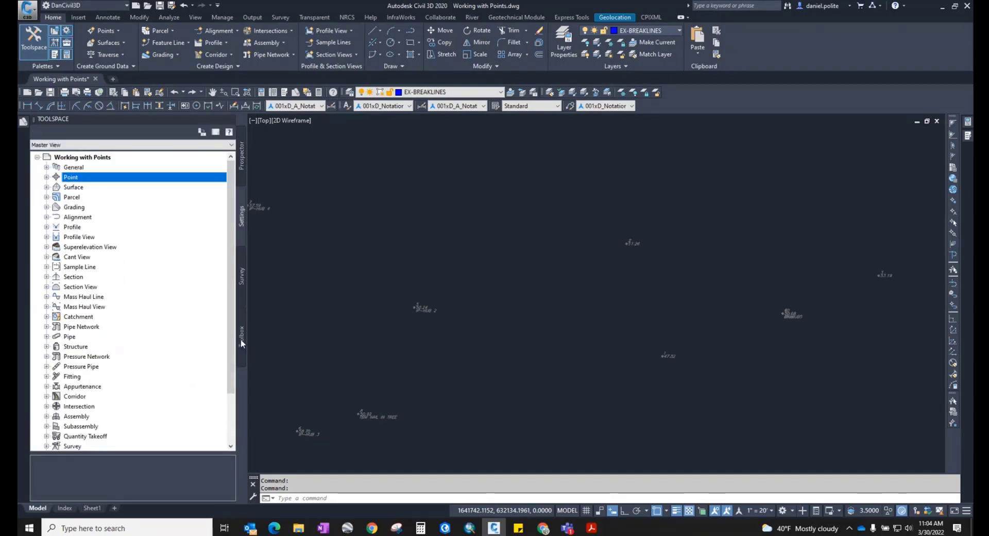
Launch the Points Report from the point reports under Miscellaneous Utilities in the Toolbox
click(240, 339)
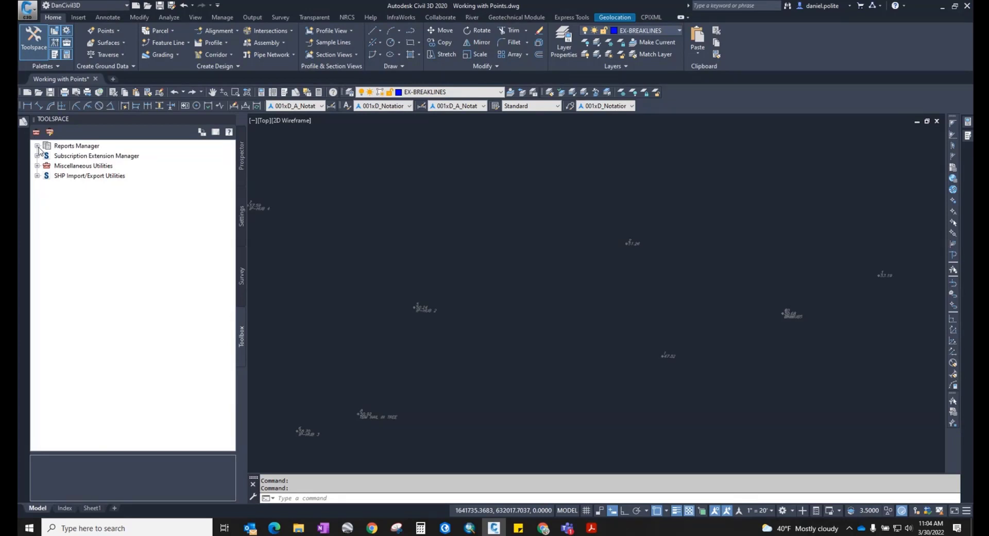
click(37, 166)
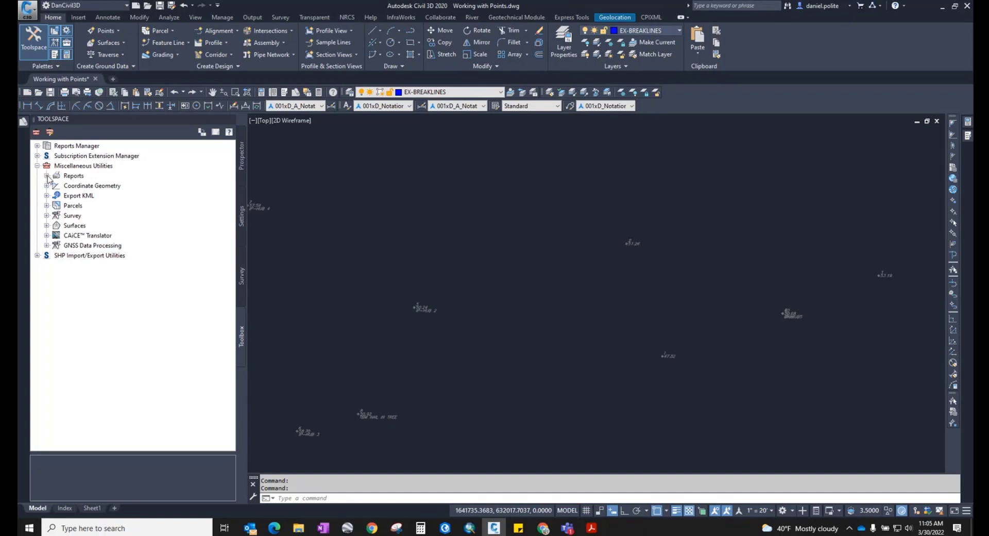
click(46, 176)
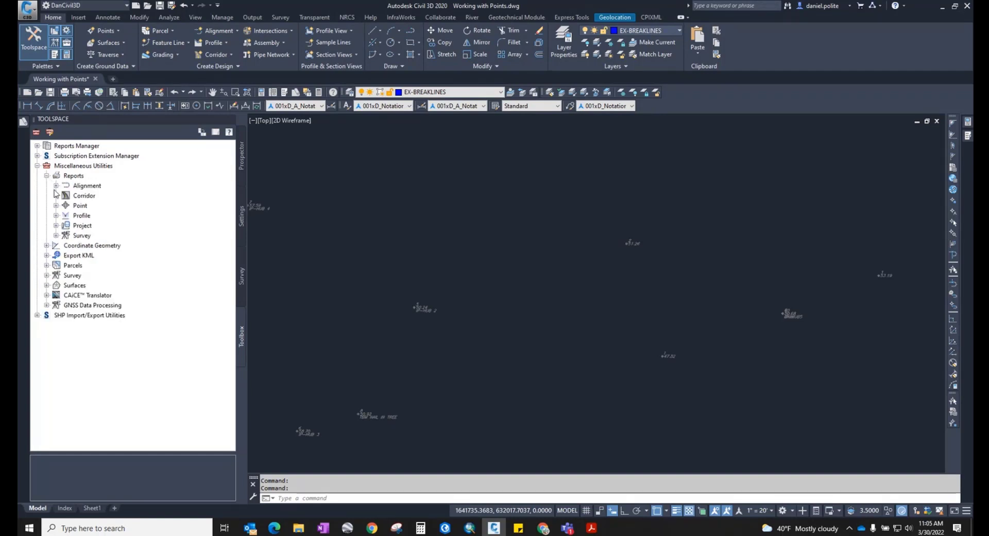
click(56, 185)
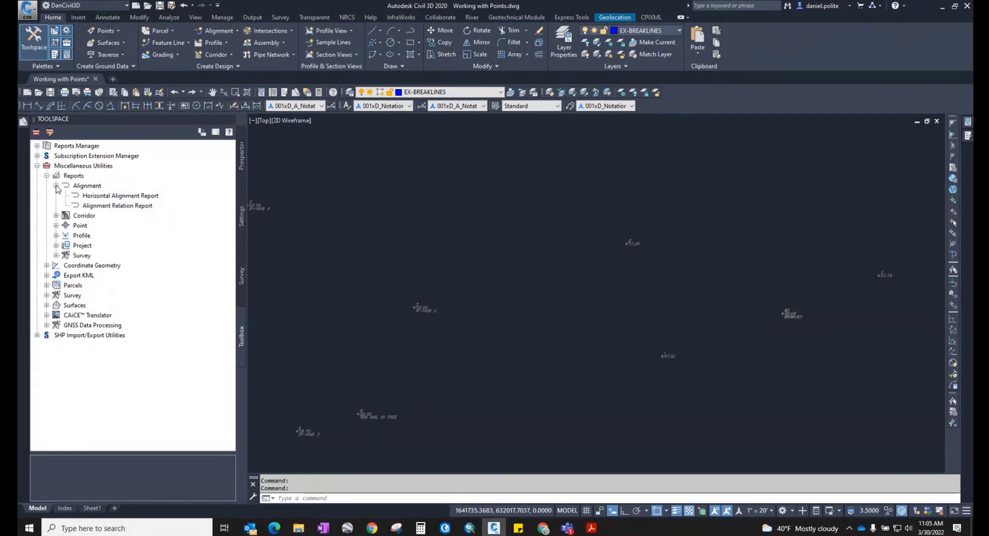
click(56, 185)
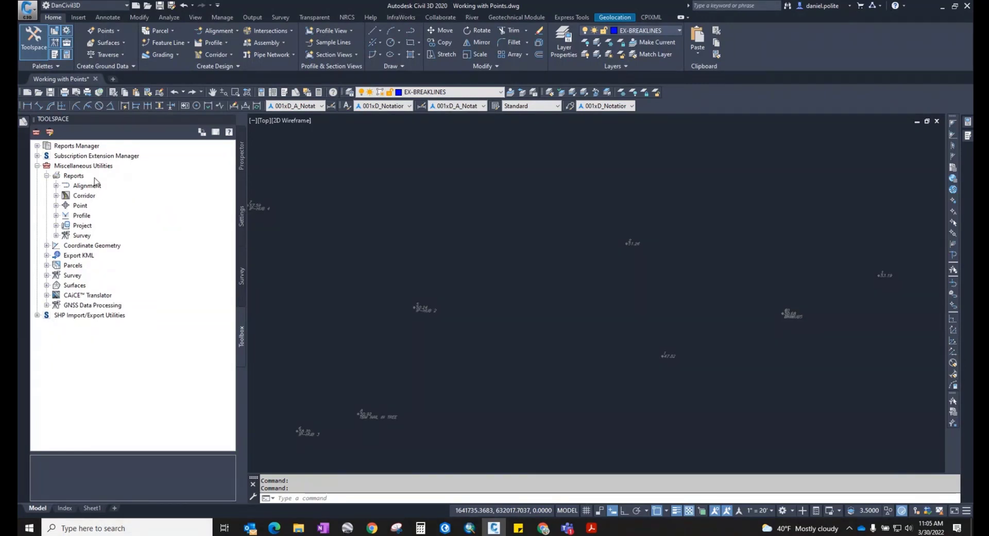
double_click(66, 204)
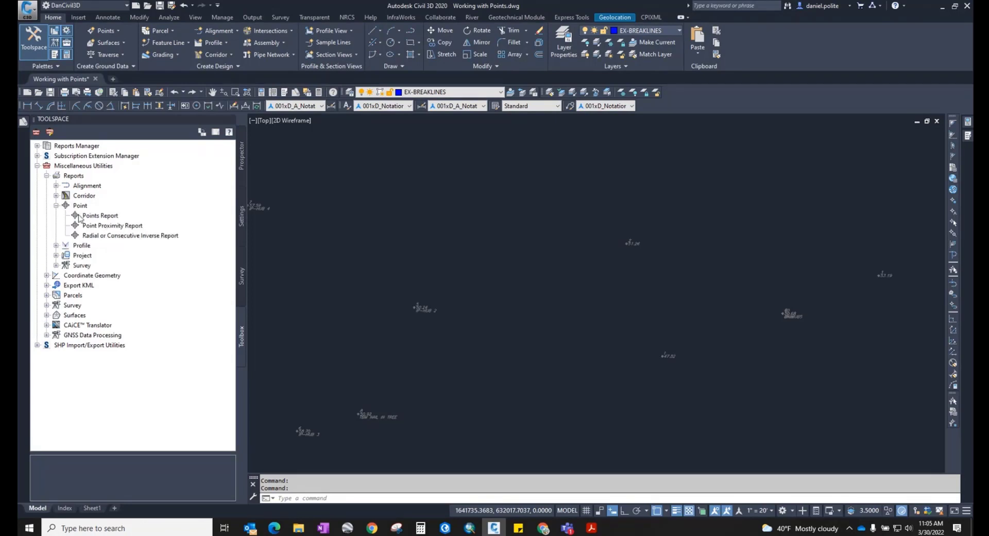
click(114, 217)
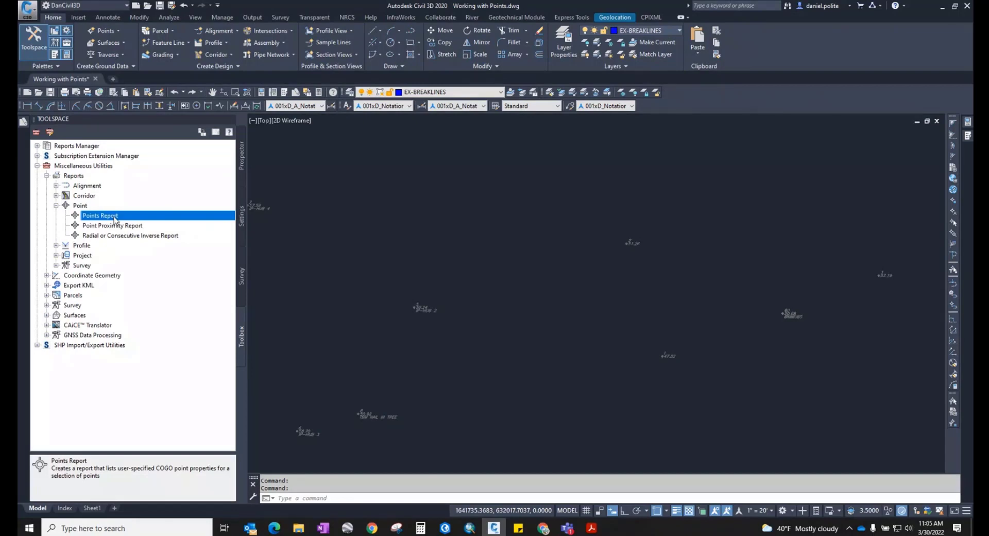
double_click(114, 216)
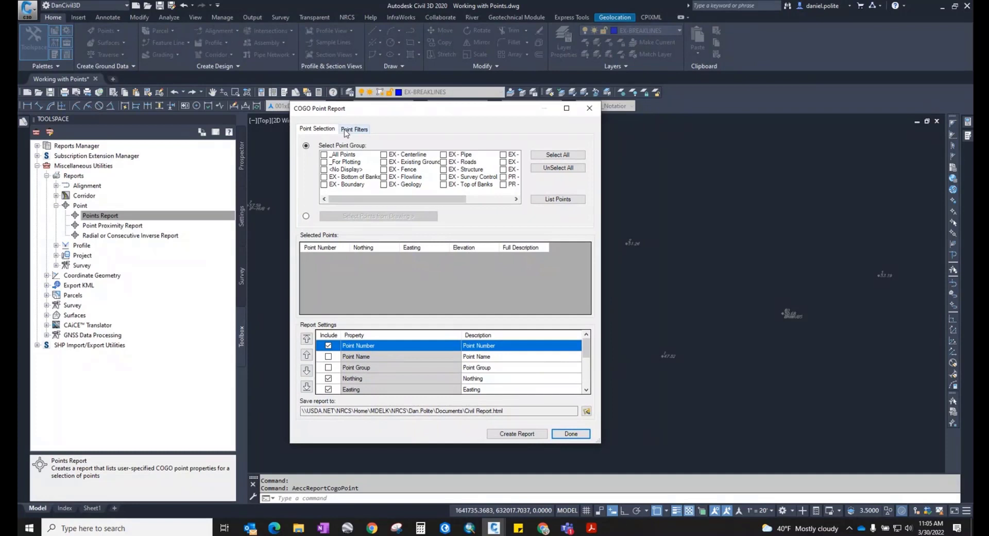
List the points of the _All Points group in the COGO point report and clear the point group selection
click(324, 156)
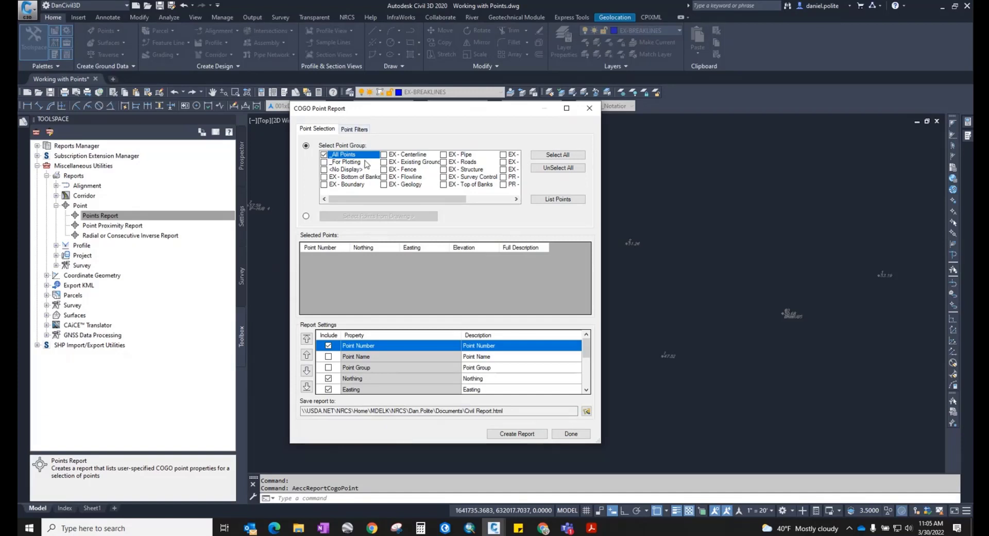
click(551, 199)
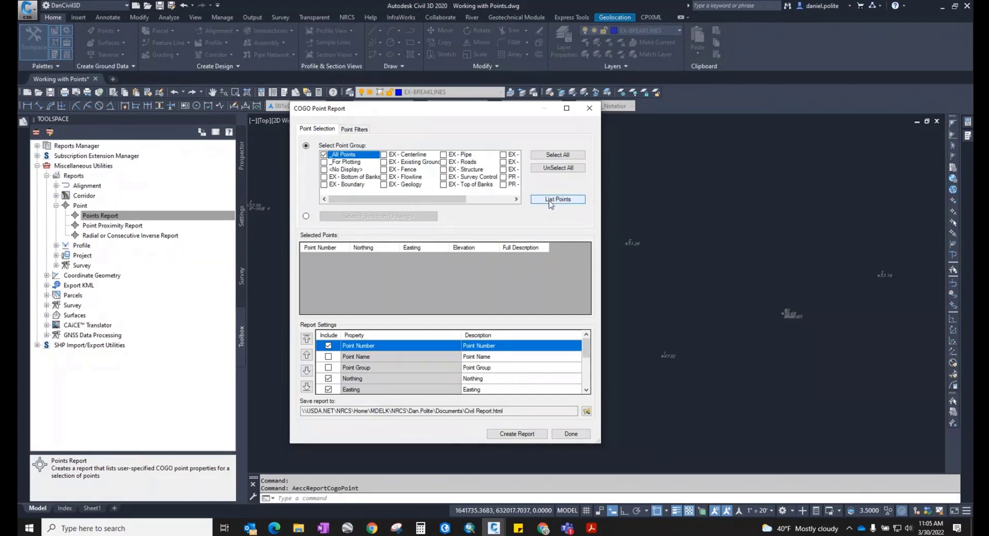
click(550, 202)
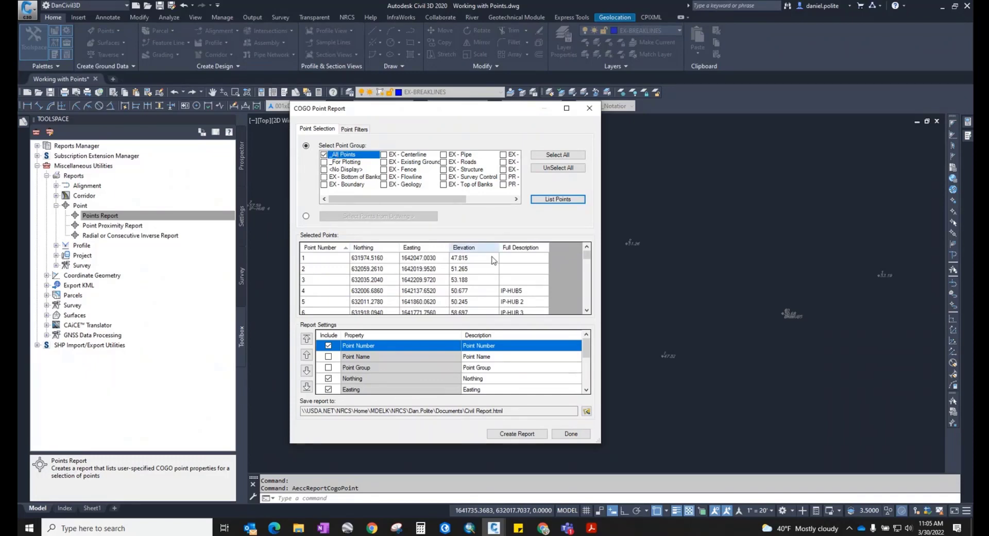
click(563, 170)
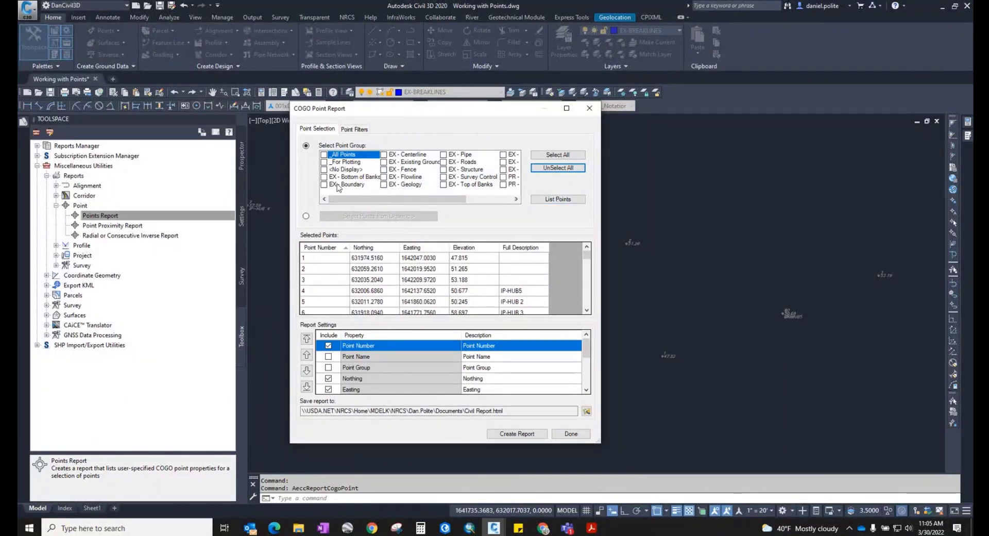
List the points of the EX - Survey Control group in the COGO point report
click(447, 177)
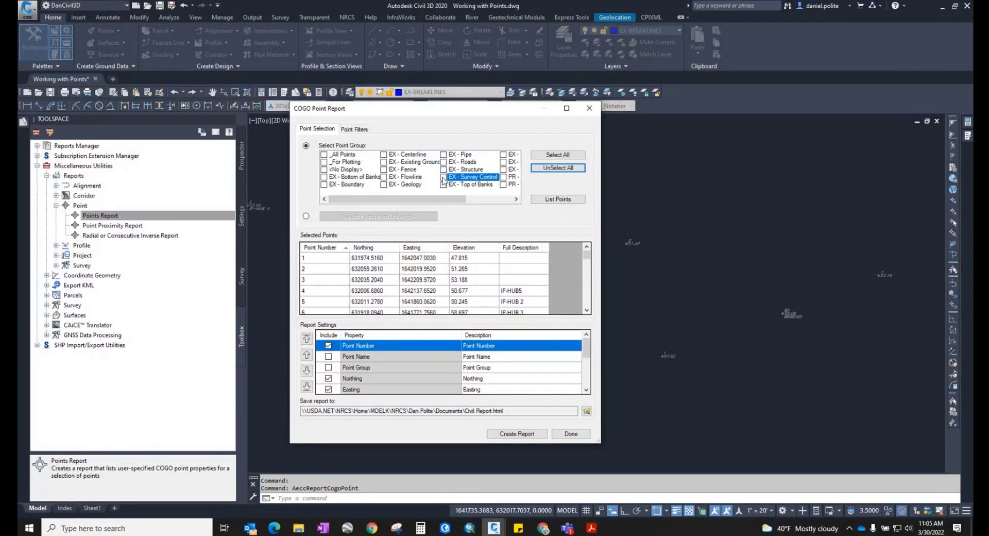
click(550, 200)
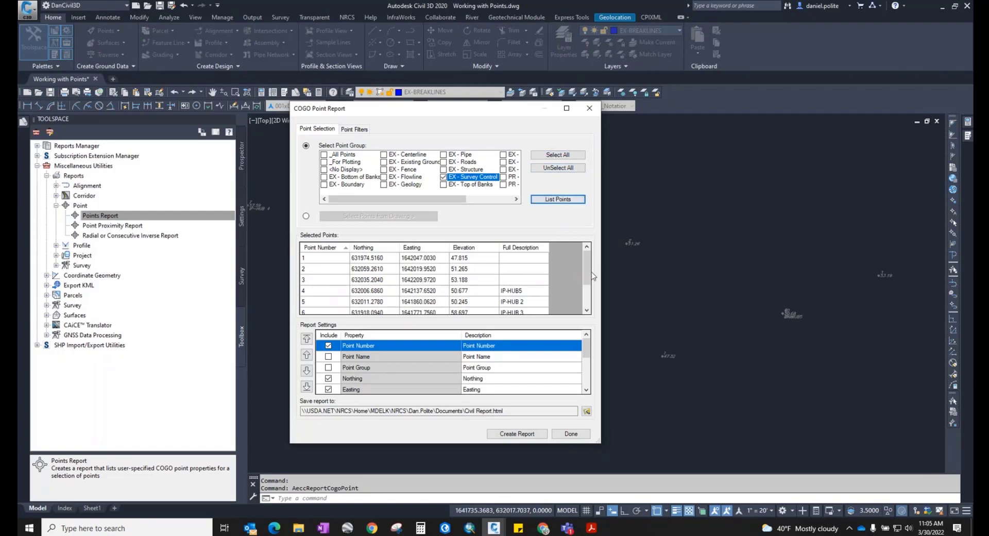
click(586, 297)
scroll(586, 297, up, 2)
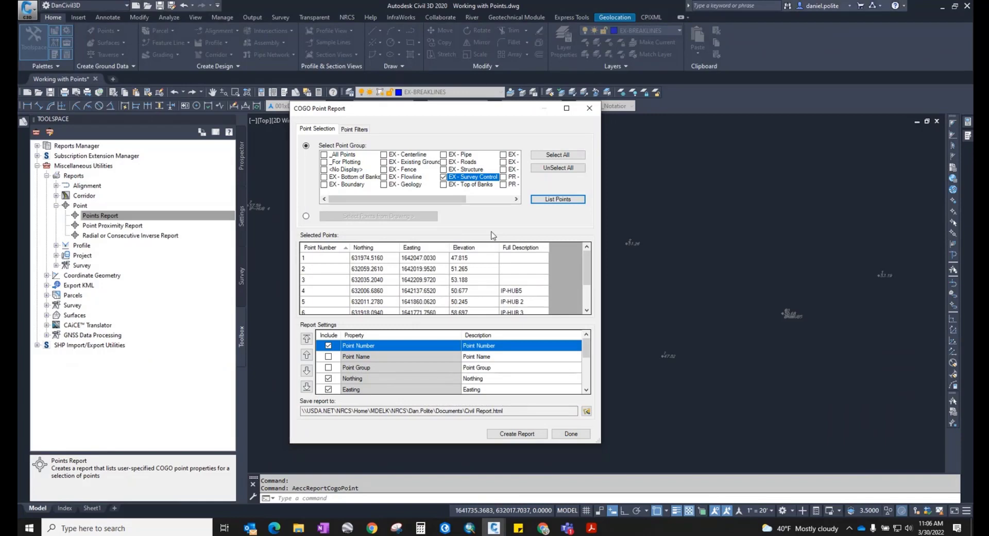
Add the _All Points group to the report's point selection and list the points again
click(324, 155)
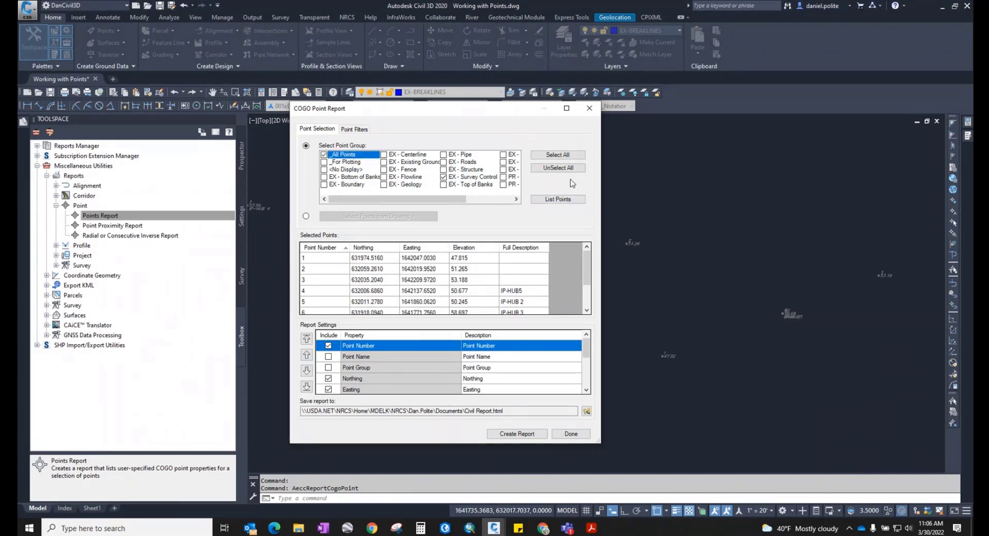
click(558, 199)
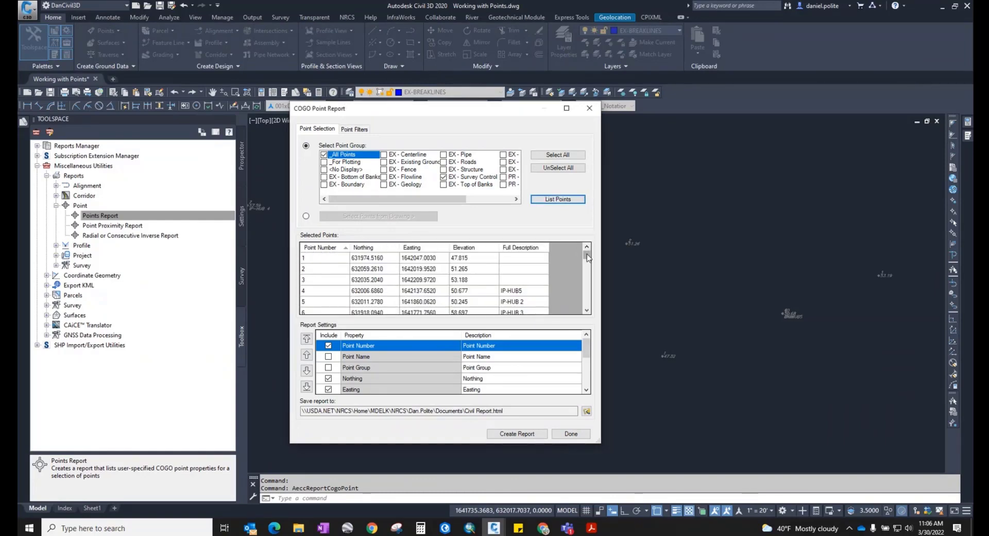
mouse_move(588, 256)
mouse_down()
mouse_move(586, 305)
mouse_move(576, 249)
mouse_up()
Move the Northing and Easting properties up so they directly follow Point Number in the report settings
click(361, 379)
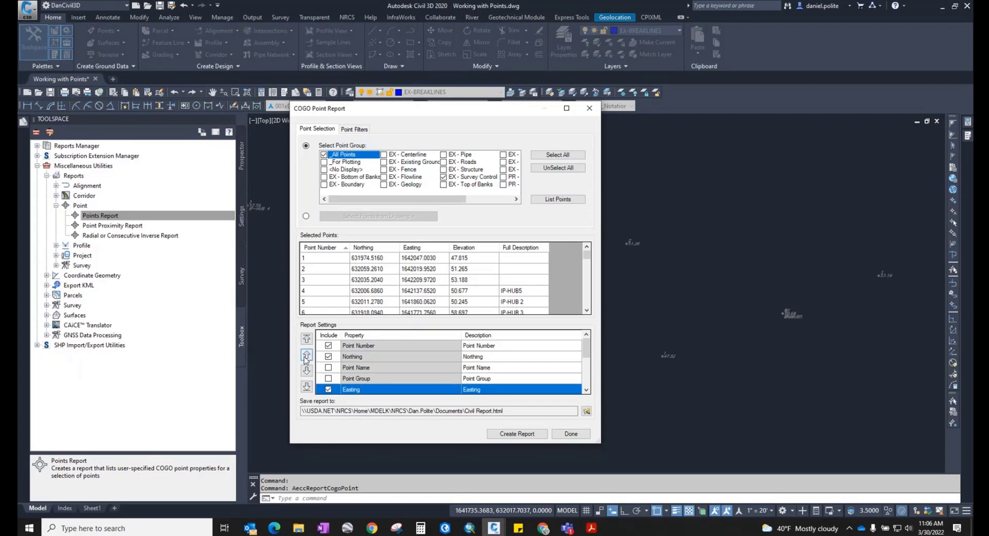
click(305, 356)
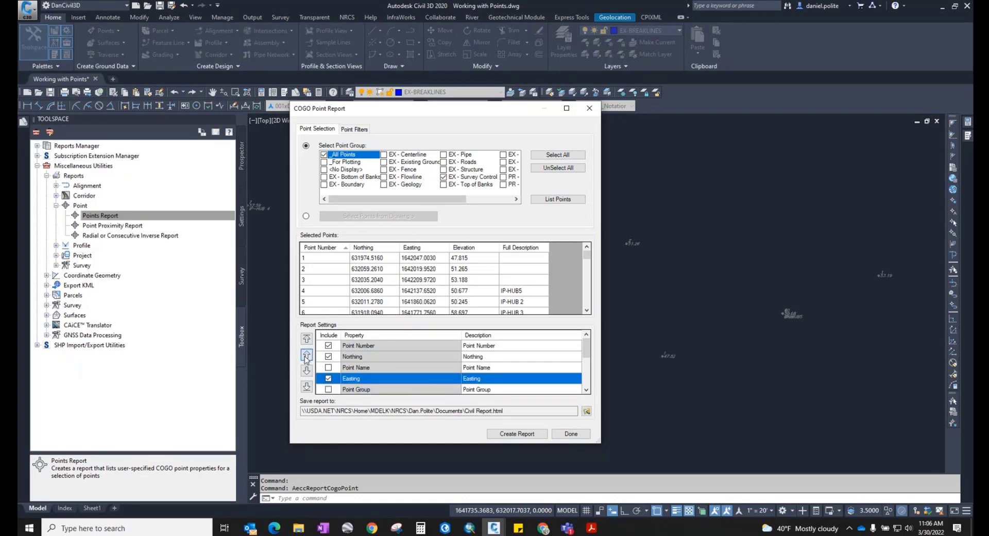
click(305, 356)
Move the Elevation and Full Description properties up above Latitude and Longitude in the report settings
drag(586, 351, 587, 380)
click(361, 356)
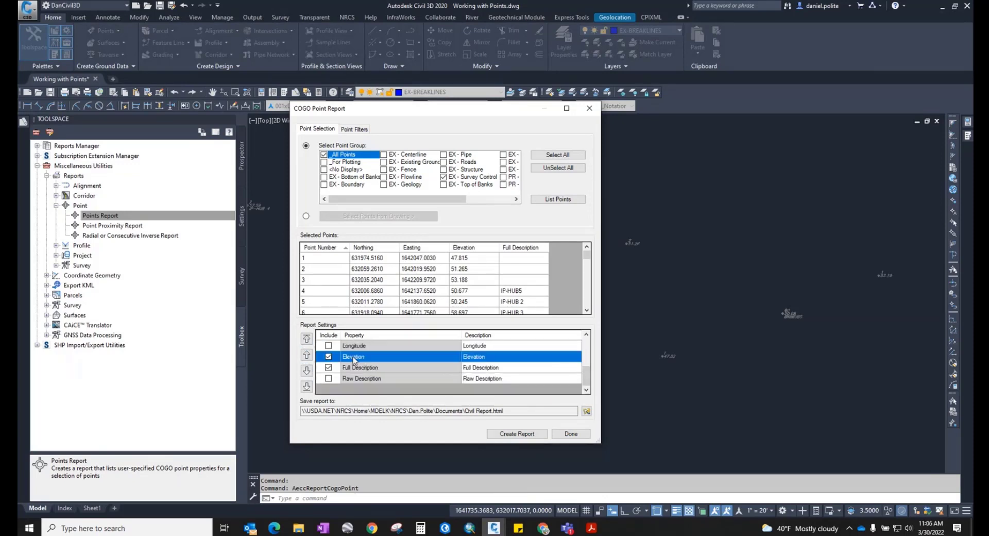
click(306, 355)
click(306, 355)
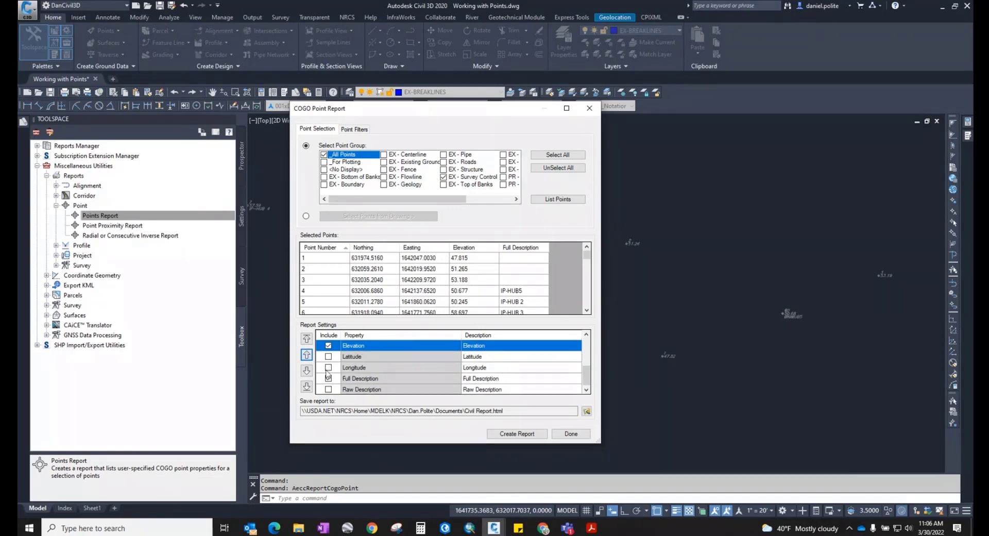
click(361, 378)
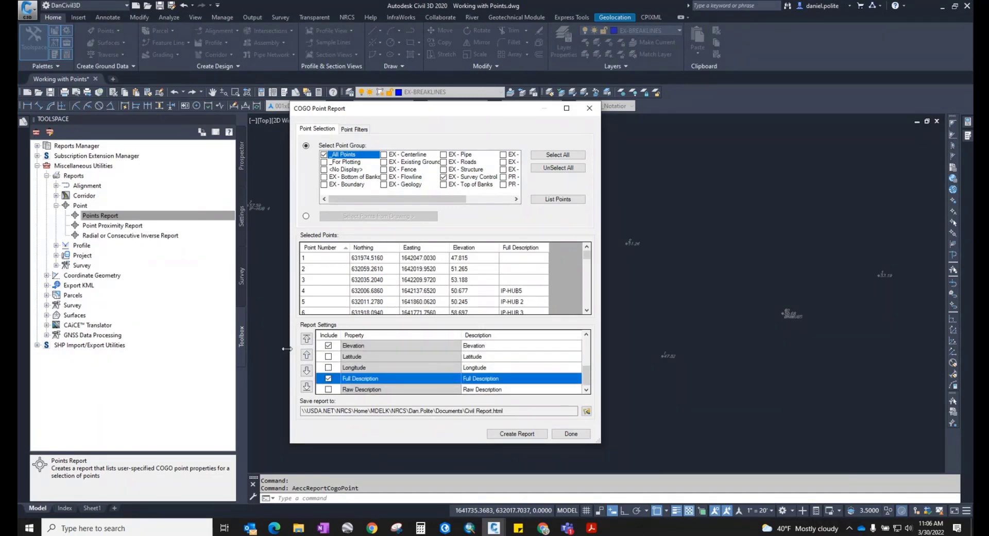
click(307, 355)
click(306, 355)
Move the Elevation property further up past Grid Northing and Point Name so it directly follows Easting
click(586, 335)
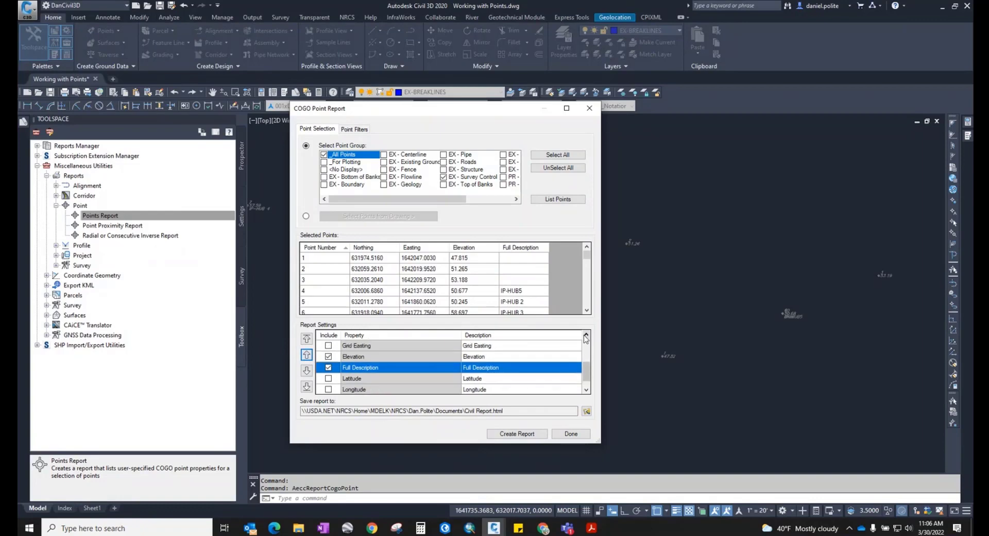
click(586, 334)
click(361, 368)
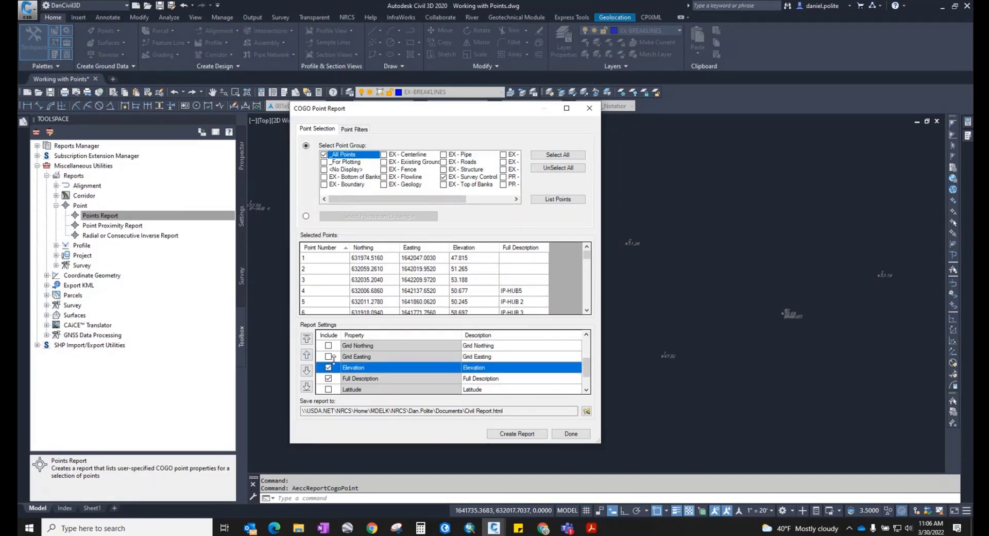
click(306, 355)
click(307, 355)
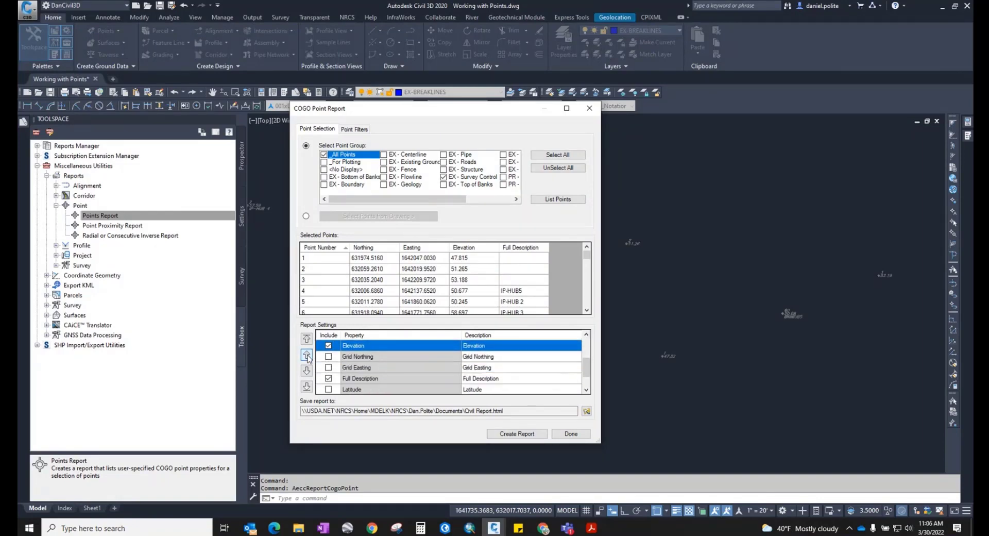
click(586, 335)
click(586, 335)
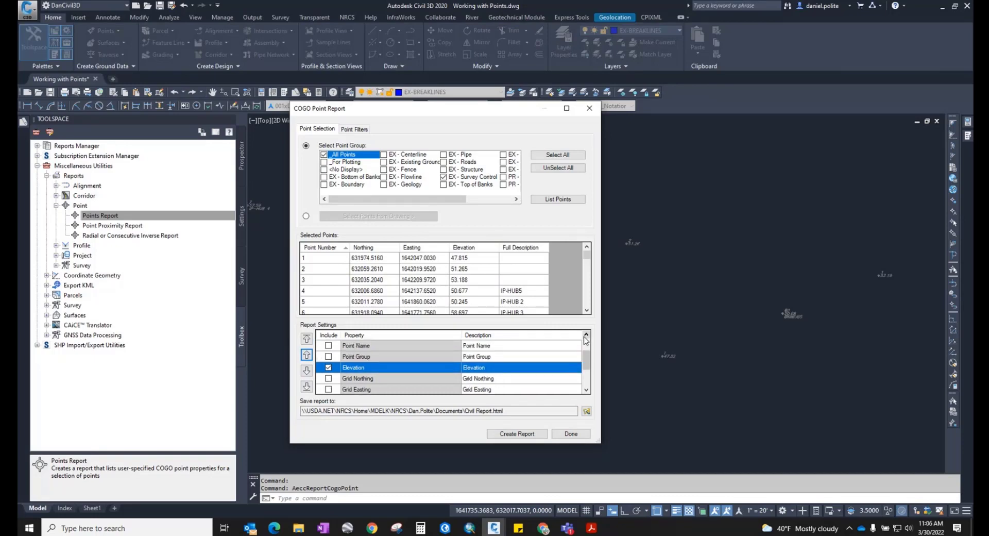
click(585, 335)
click(307, 354)
click(307, 355)
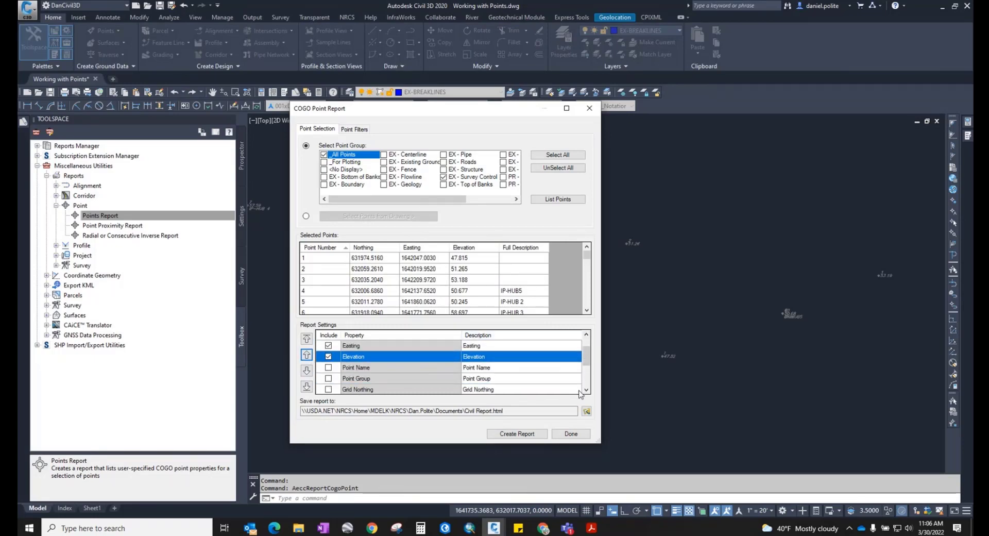
Move the Full Description property up so it directly follows Elevation in the report settings
scroll(585, 390, down, 1)
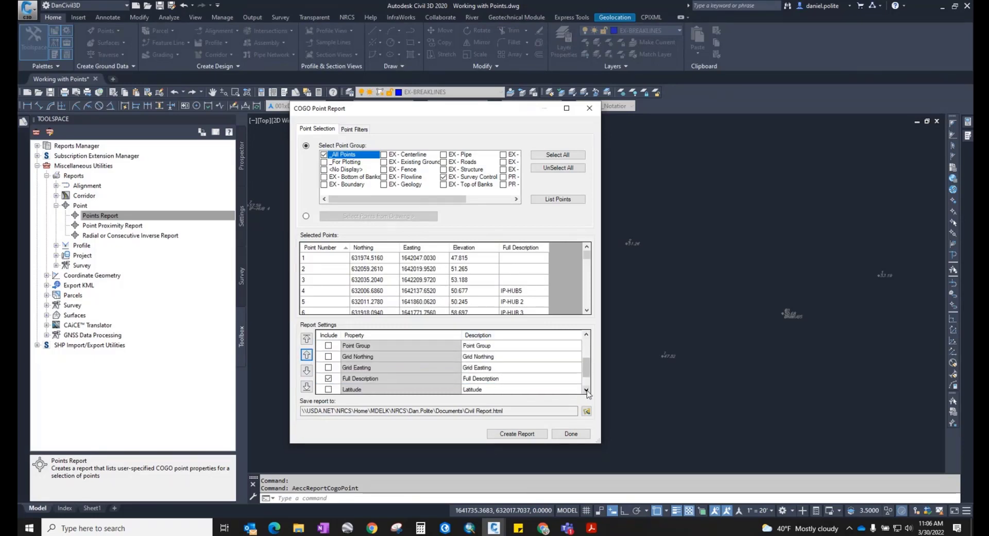
click(357, 381)
click(307, 356)
click(307, 355)
click(307, 355)
click(308, 355)
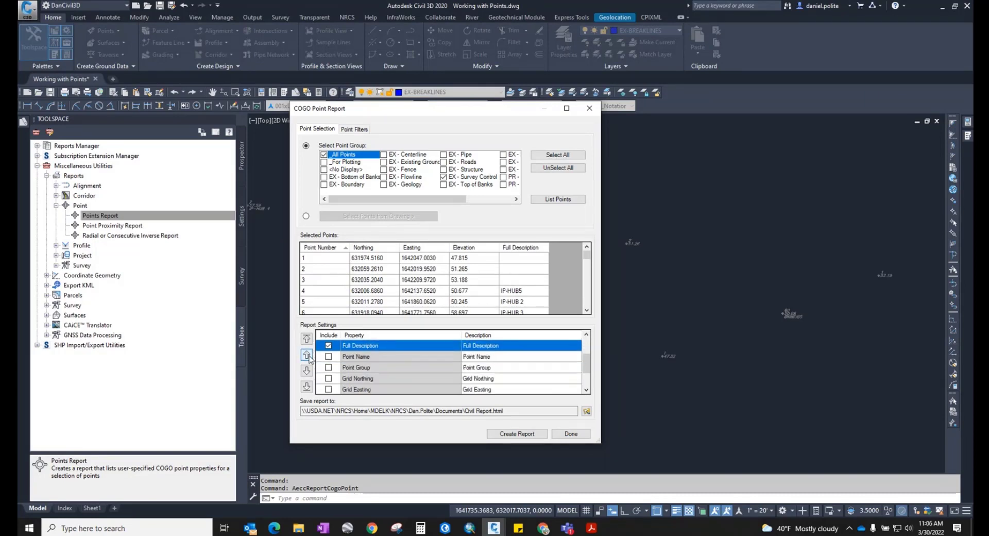
scroll(456, 350, up, 2)
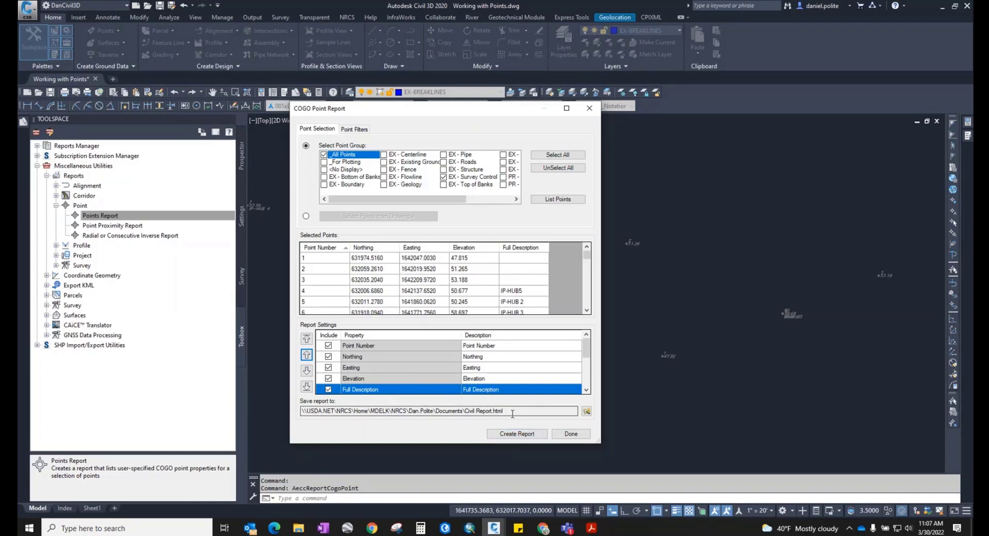
Save the report as an Excel 97-2003 Workbook over the existing Working with points.xls and create it
click(586, 412)
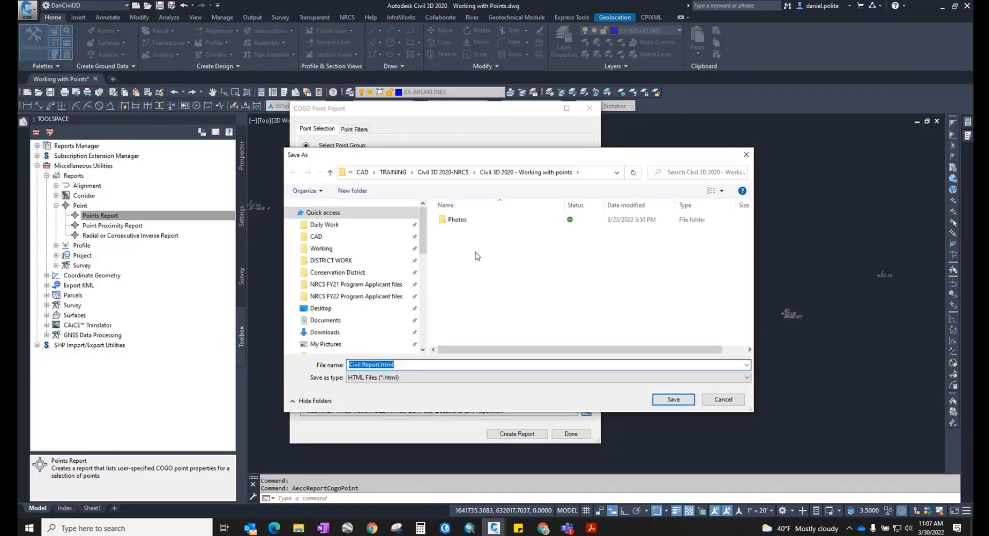
click(319, 237)
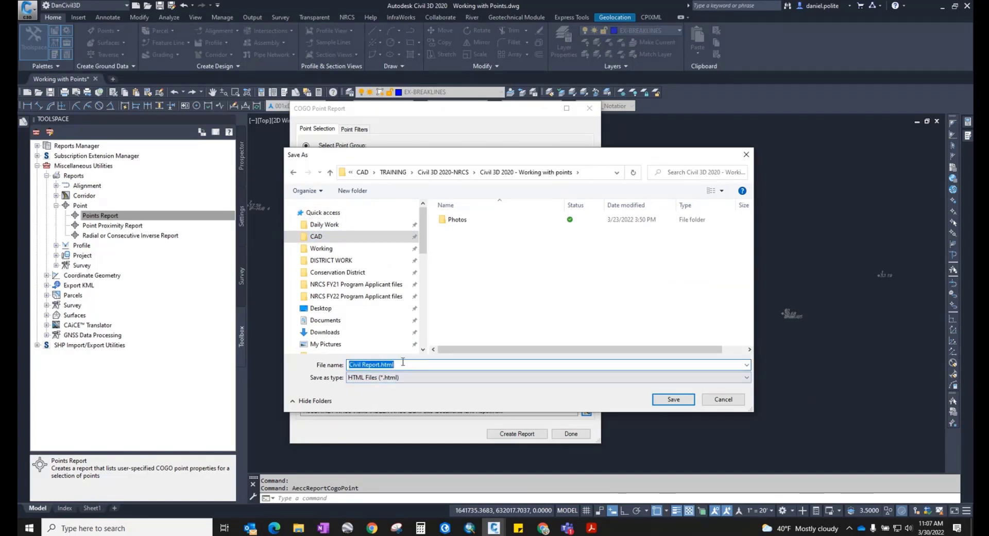
click(418, 378)
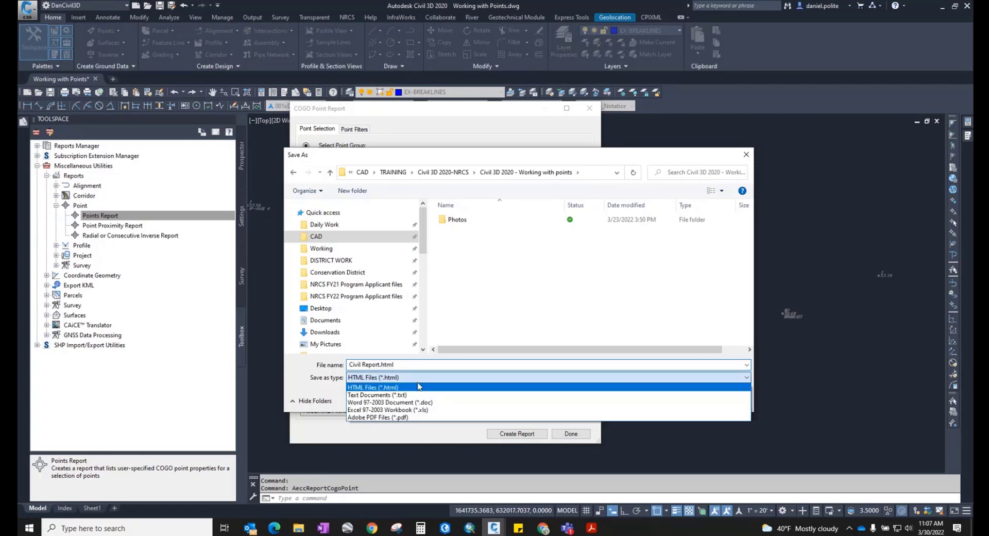
click(391, 410)
click(467, 230)
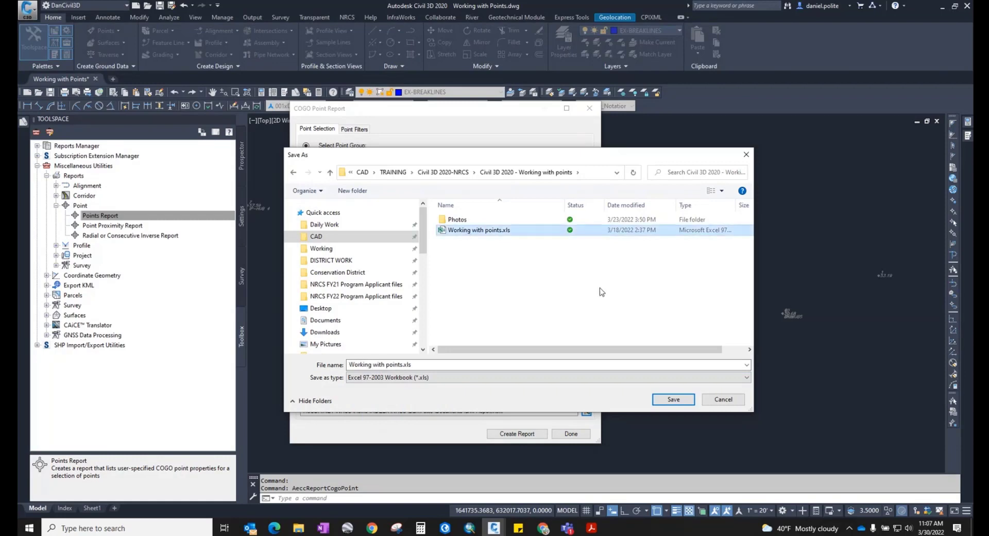
click(672, 400)
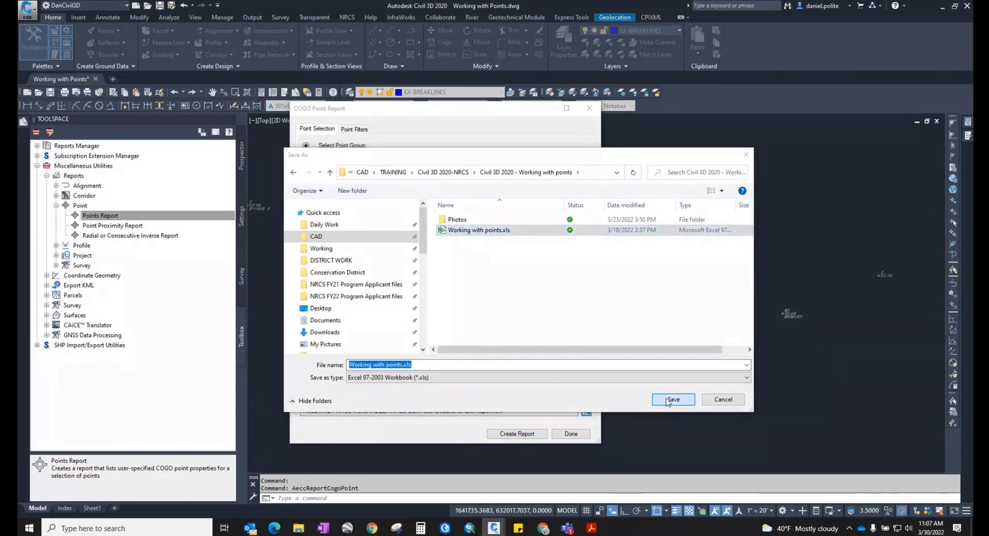
key(y)
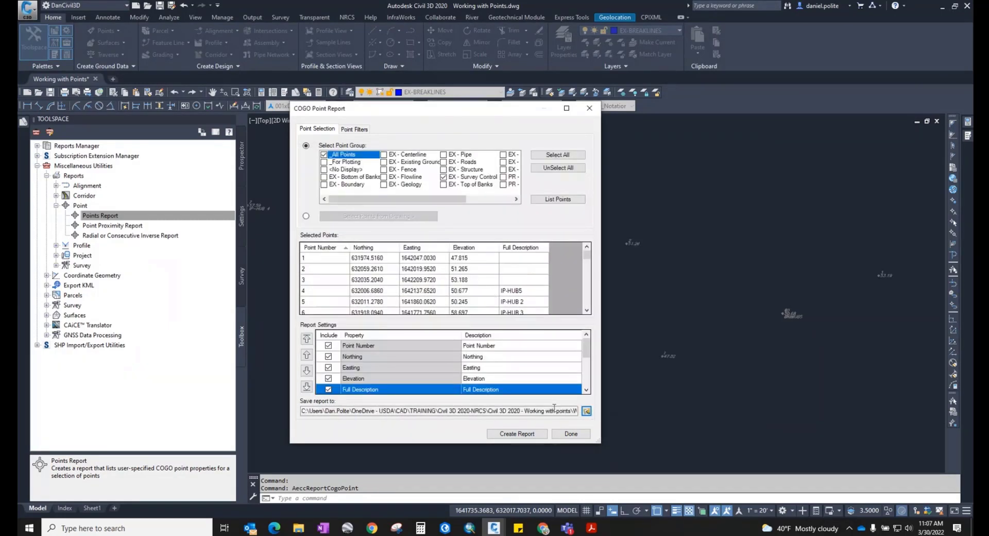
click(525, 435)
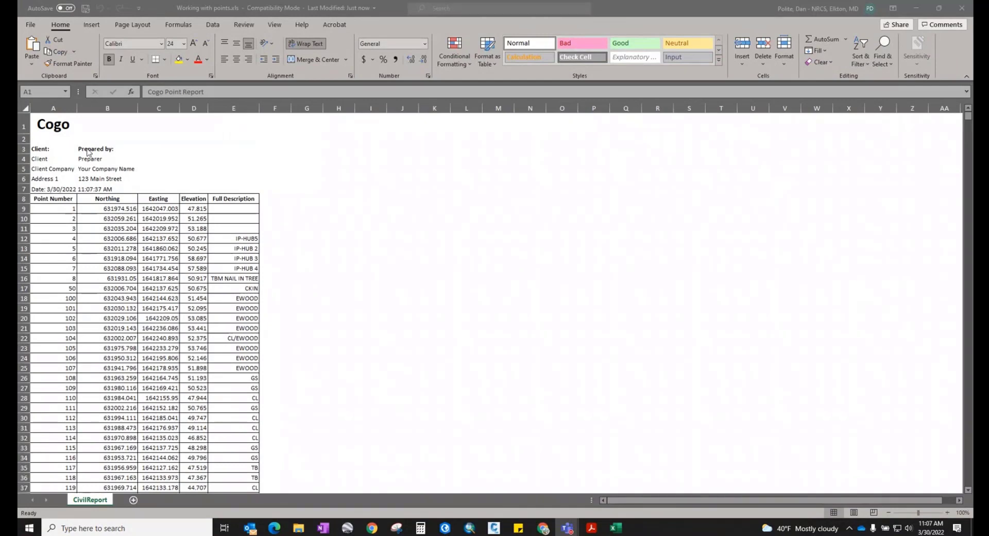
Replace the Cogo Point Report title in cell A1 of the Excel report with the client's full name
ctrl+scroll(89, 152, up, 3)
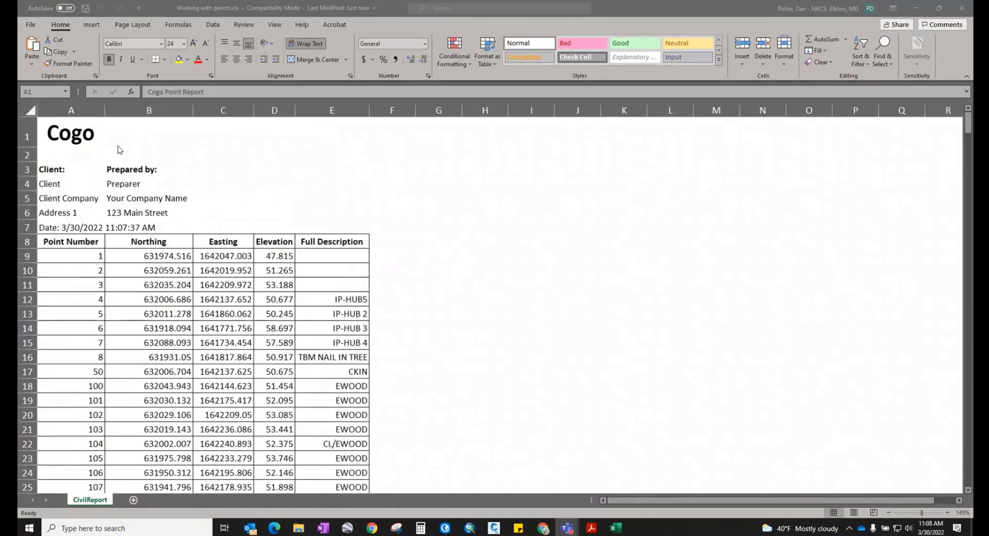
click(82, 138)
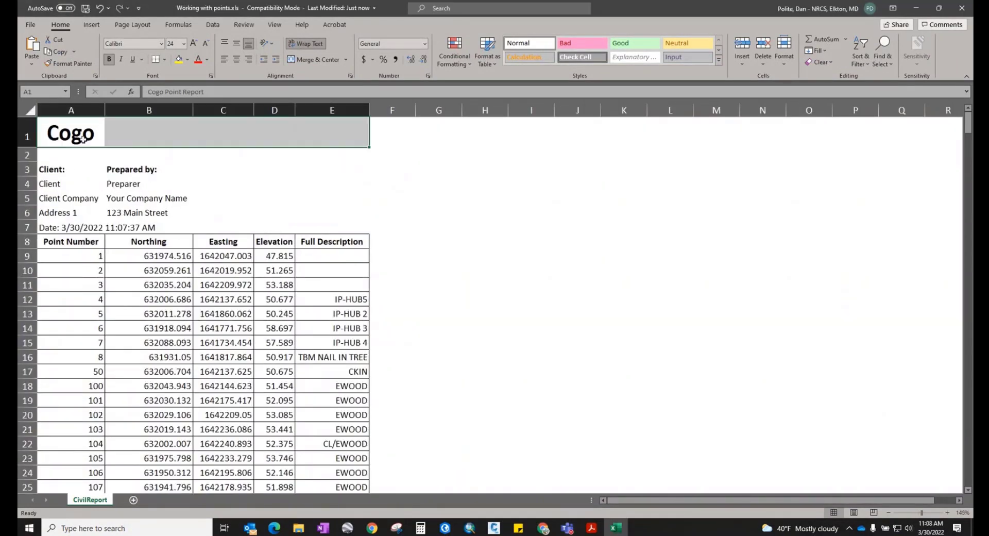
text(Jo)
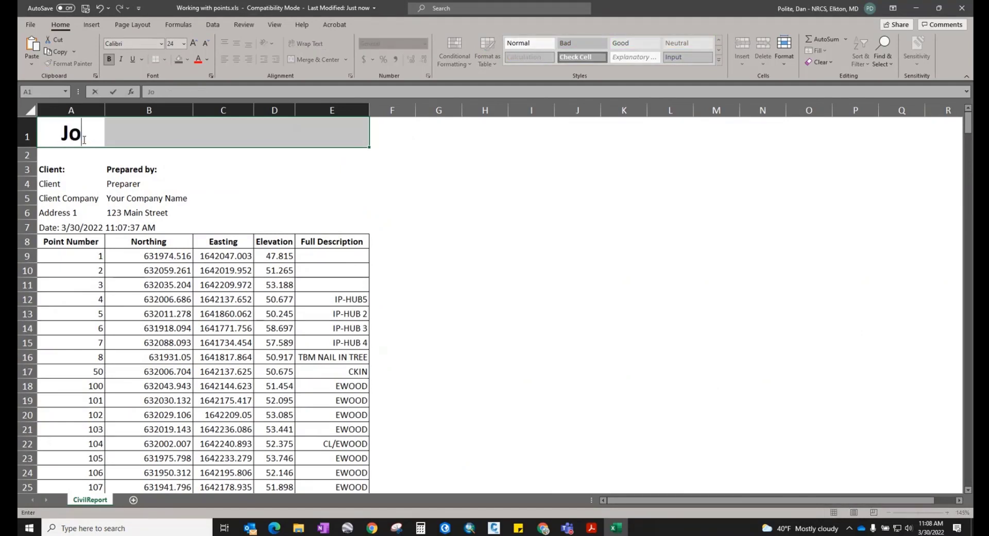
text(hn Doe)
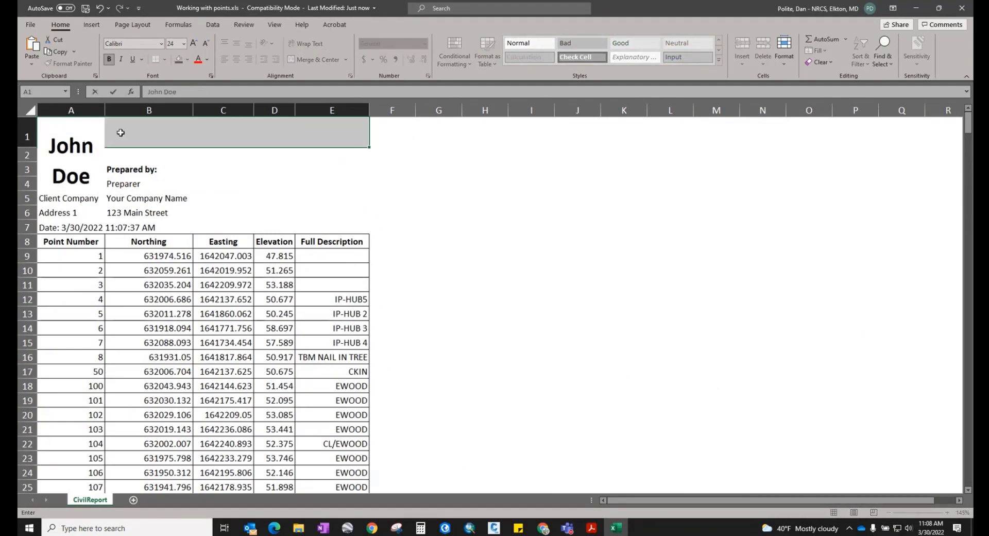
Fill in the preparer's initials in cell B4 and the company name CSCD in cell B5
click(145, 183)
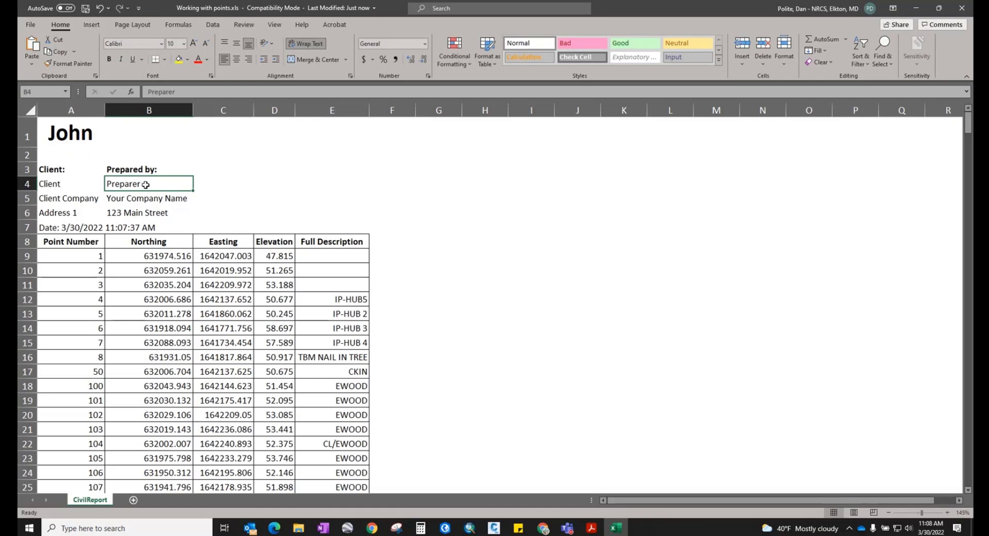
text(DP)
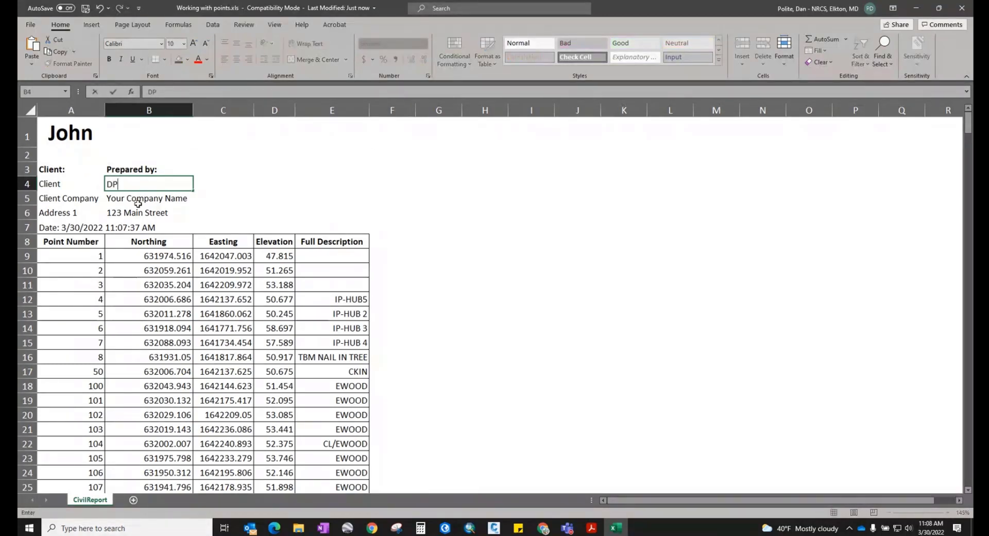
click(141, 199)
text(CSCD)
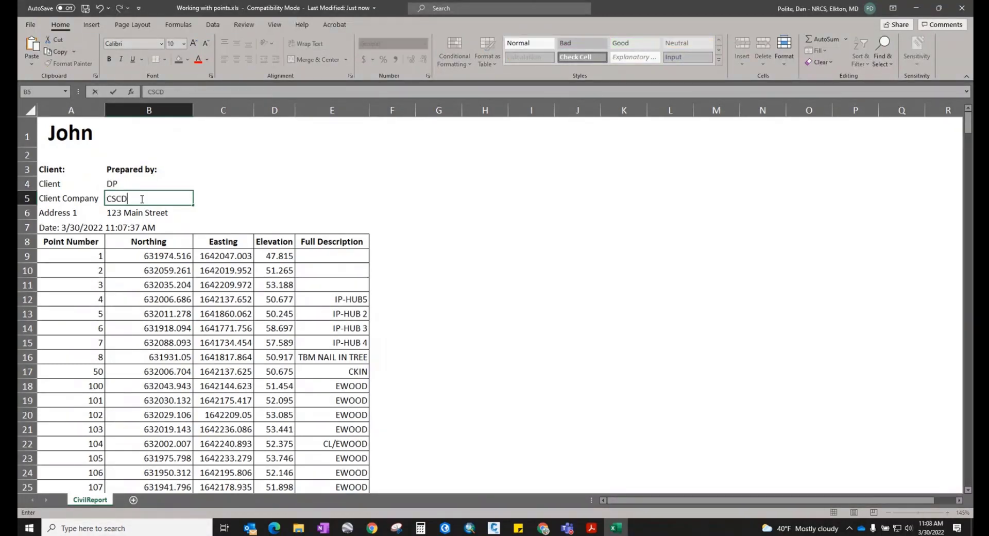
Delete row 6 containing the placeholder address from the report header
click(147, 213)
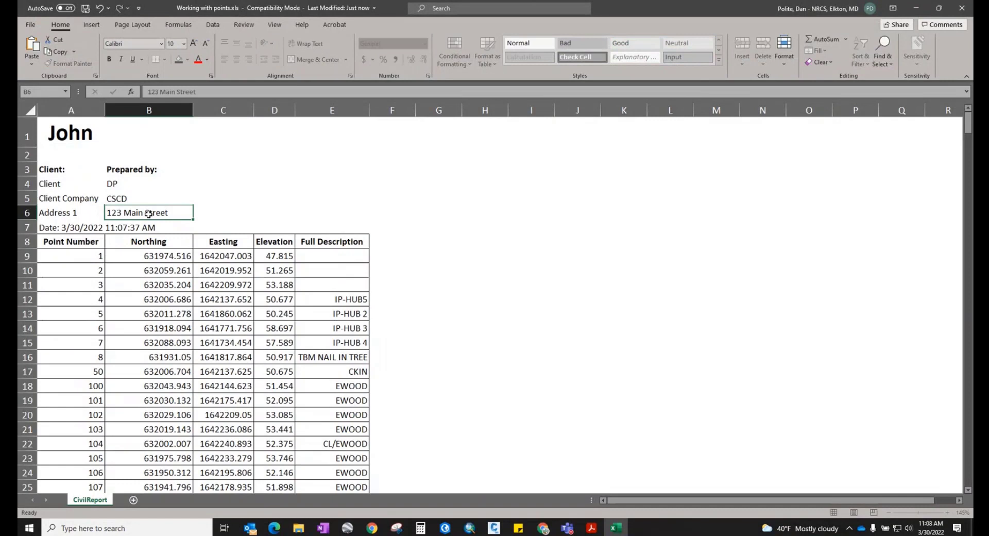
click(27, 213)
right_click(28, 212)
click(55, 307)
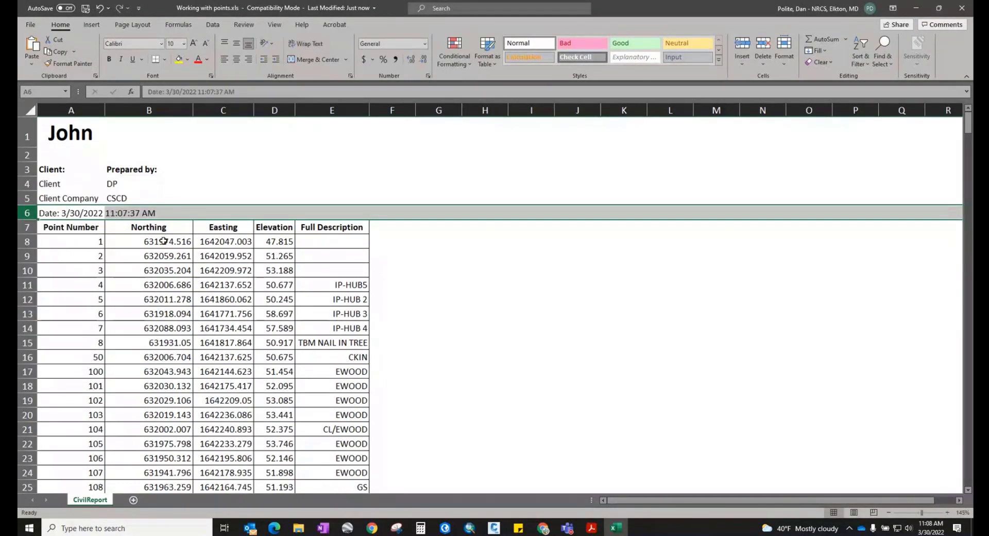
click(167, 199)
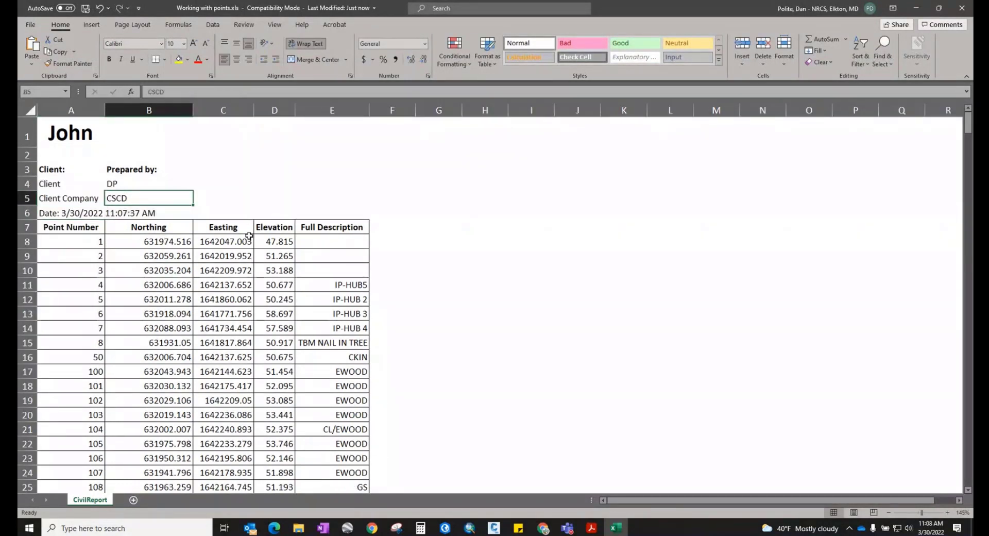
Look over the report's date line and the point list down to its last row in the CivilReport sheet
click(63, 214)
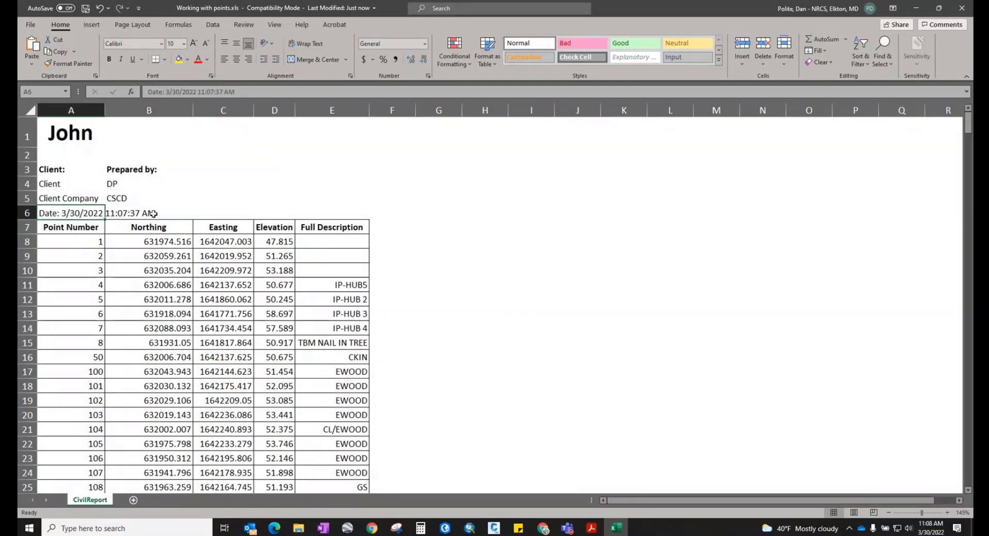
click(153, 214)
click(67, 212)
scroll(65, 213, down, 20)
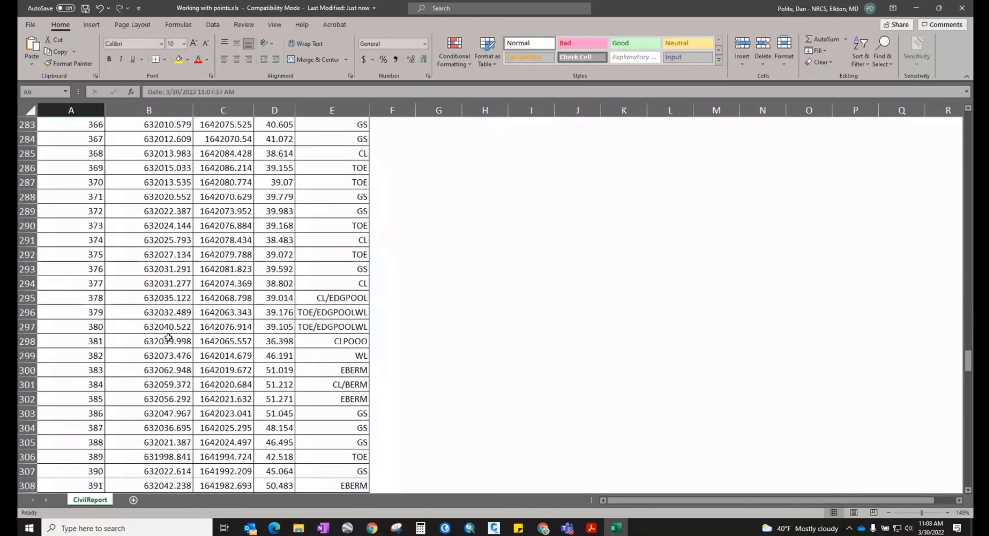
scroll(170, 341, down, 20)
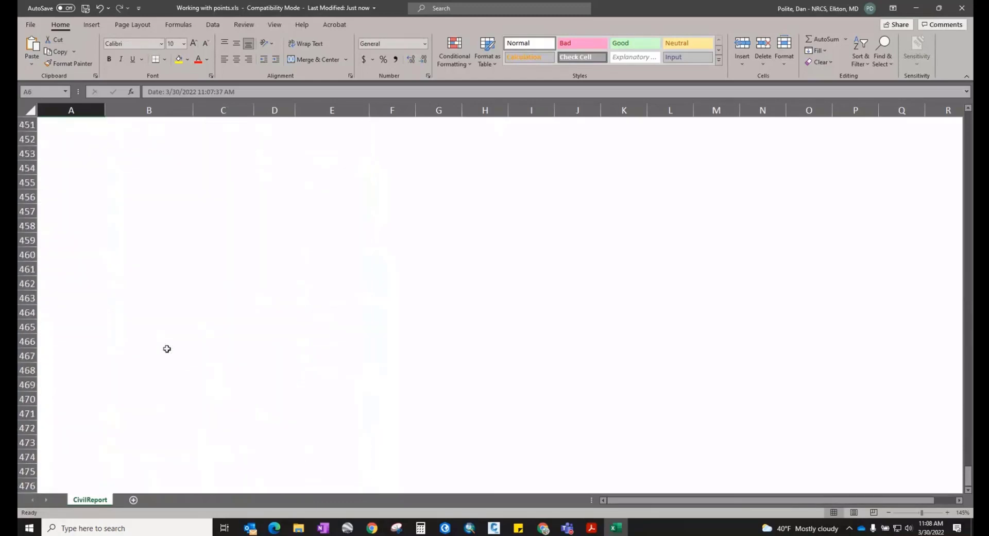
scroll(167, 349, up, 12)
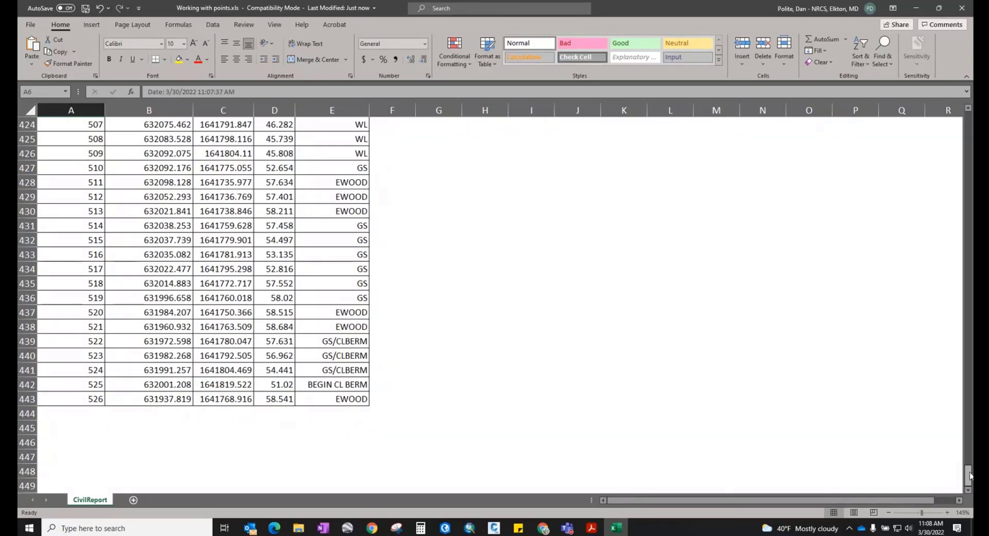
drag(969, 475, 963, 107)
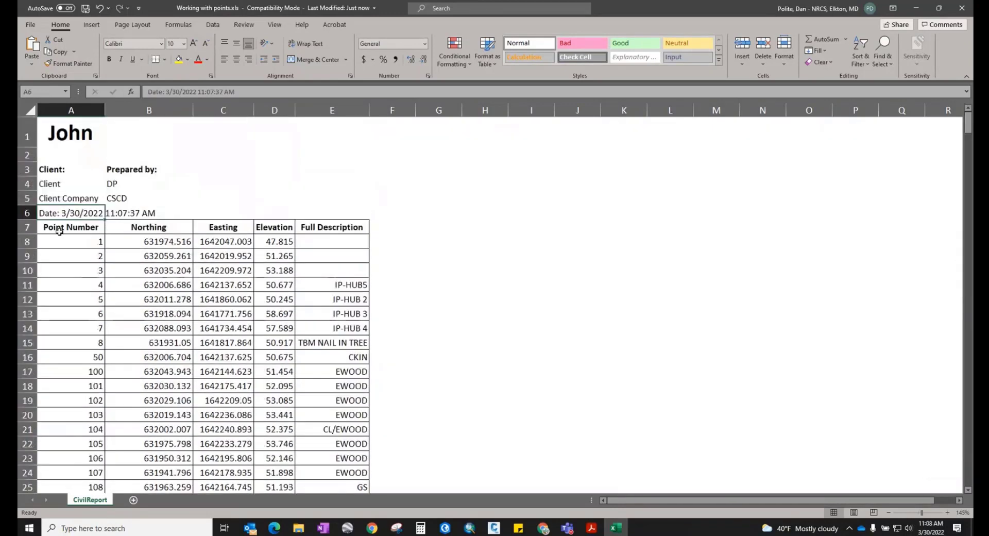
Add filters to the header row A7:E7, from Point Number to Full Description
drag(59, 230, 299, 225)
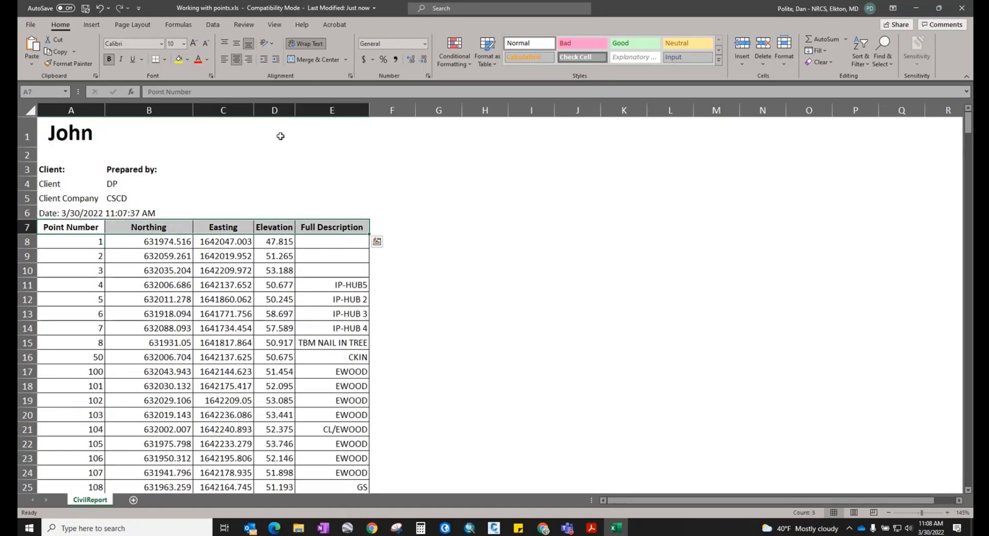
click(244, 24)
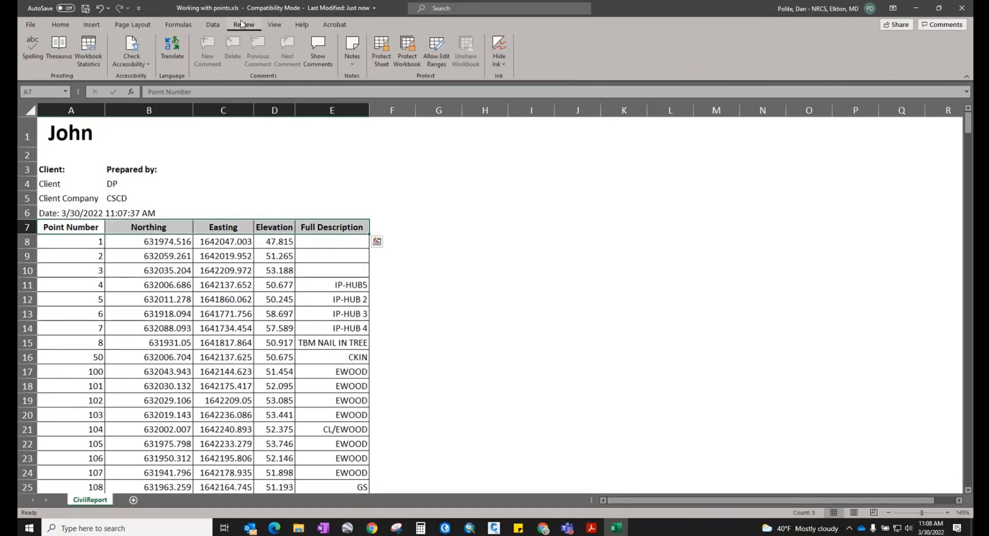
click(213, 24)
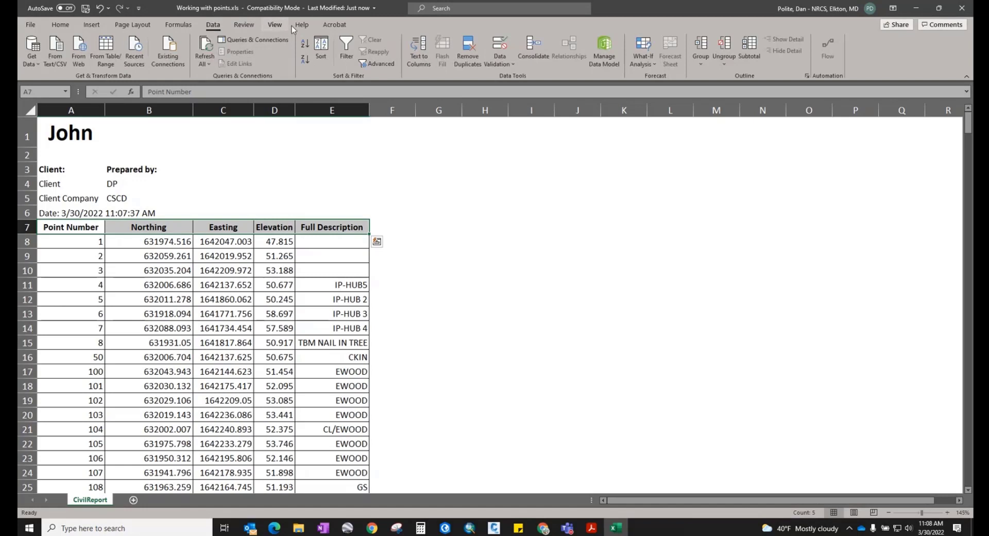
click(346, 48)
Filter the Point Number column to point 6 only, and undo that filtering
click(100, 229)
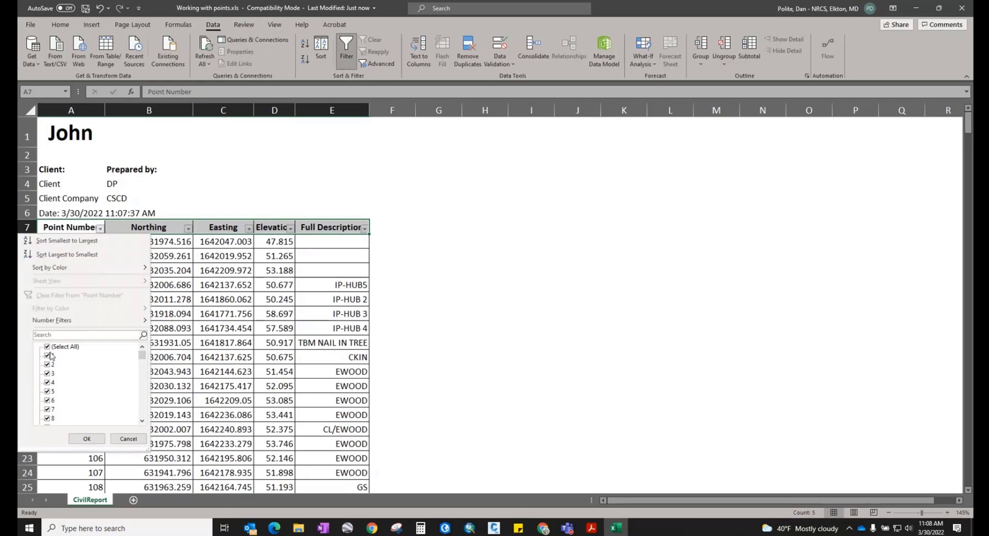
click(48, 346)
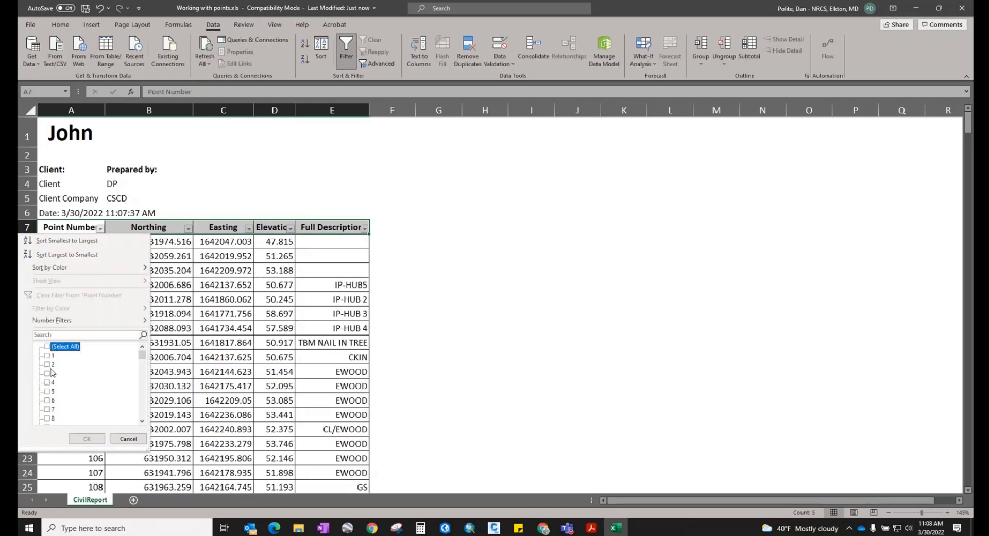
click(47, 400)
click(86, 438)
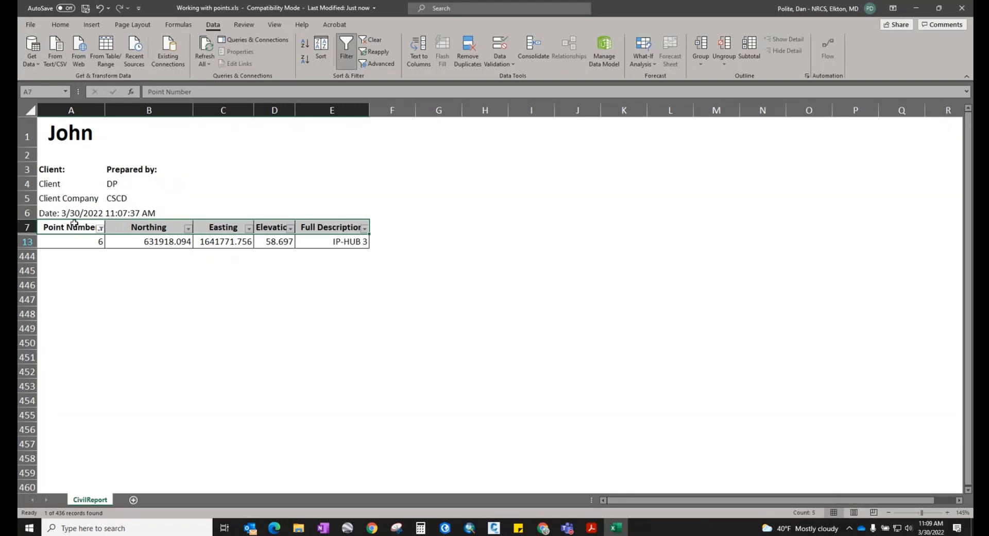
click(99, 7)
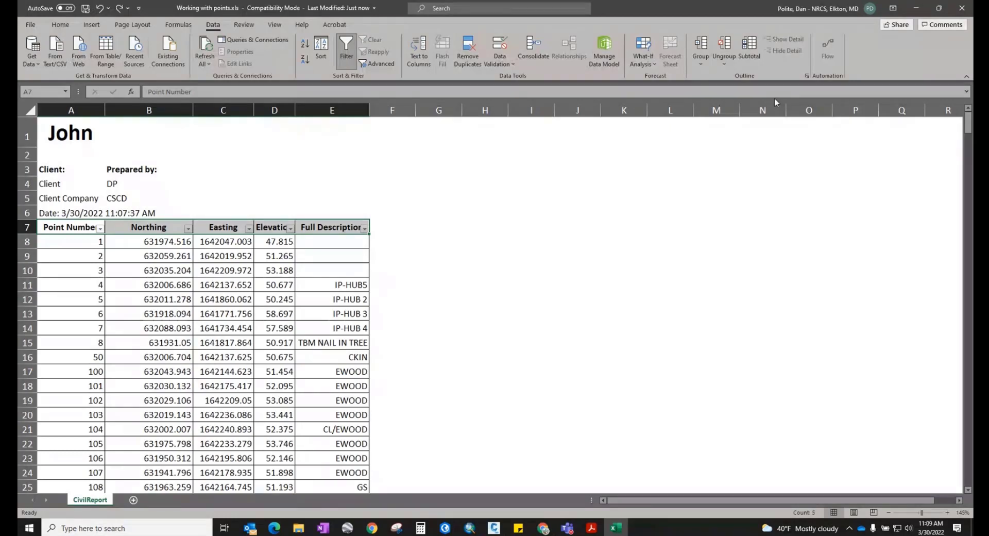
Close the workbook, saving the changes to Working with points.xls, and close the COGO Point Report in Civil 3D
click(962, 8)
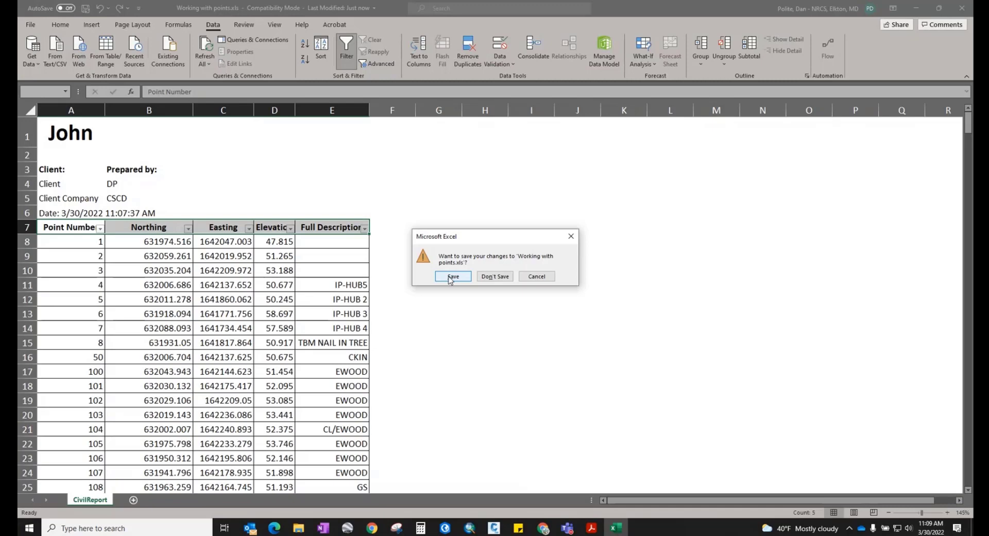
click(453, 276)
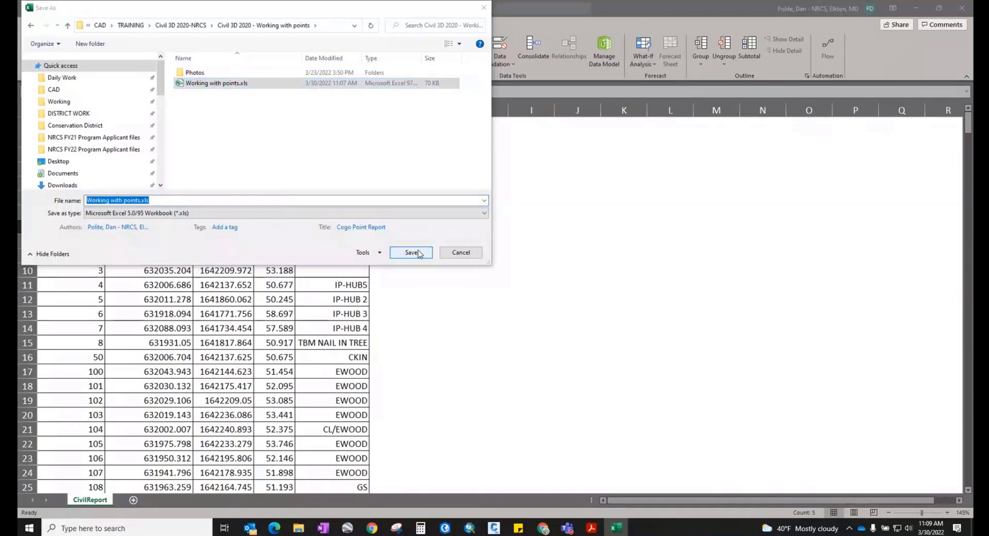
click(417, 252)
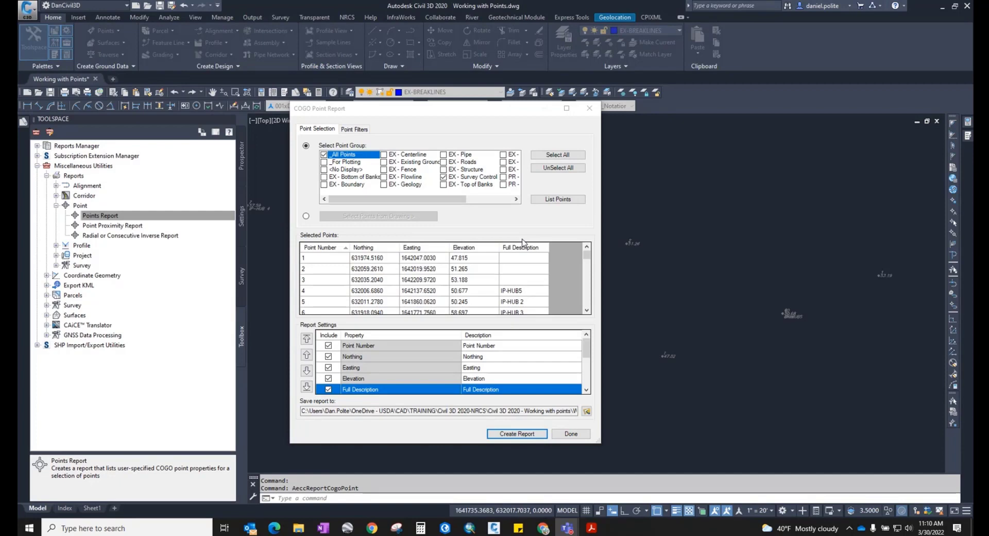
click(571, 433)
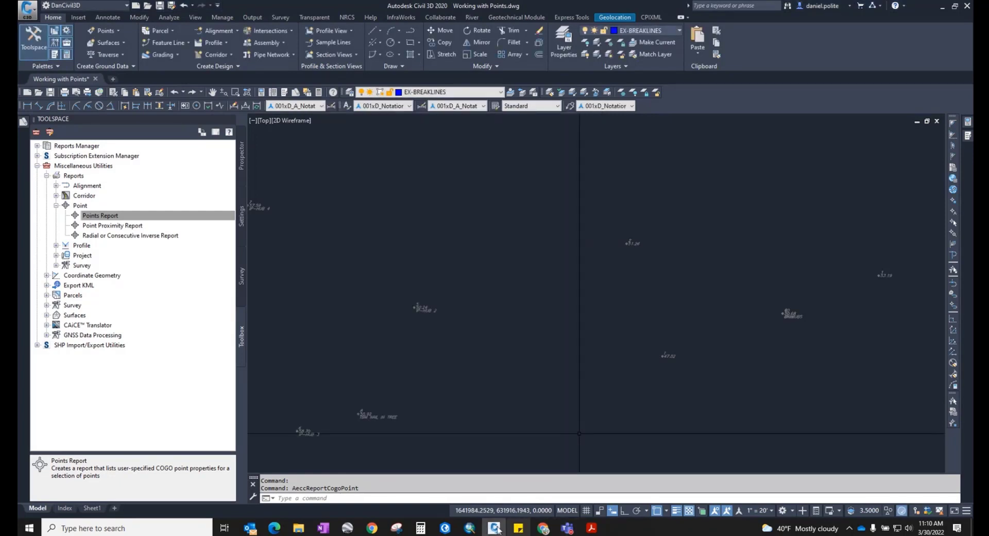
Open PointsTraining.txt from the Civil 3D 2020 - Working with points folder and examine its point list to the end at larger text size
click(303, 528)
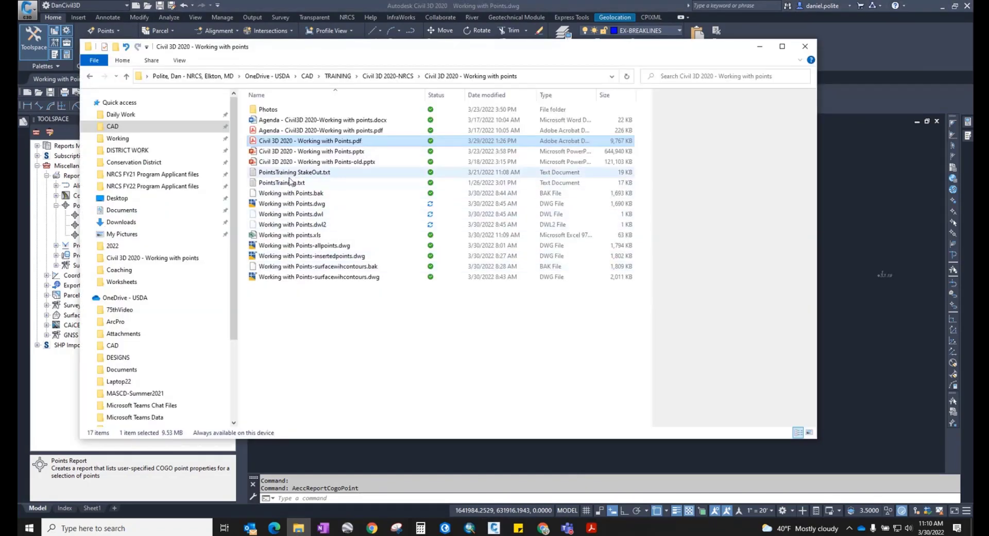
double_click(290, 181)
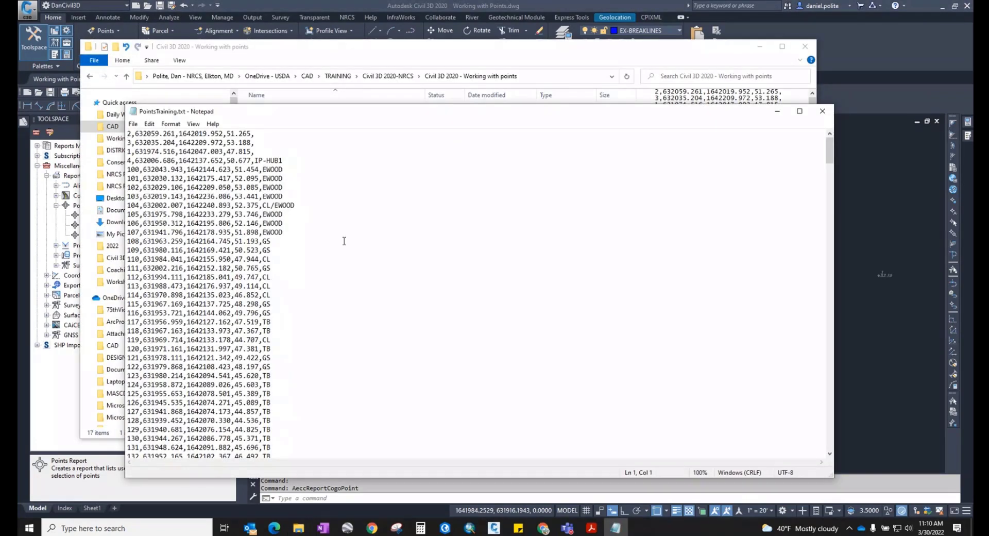
drag(344, 116, 327, 88)
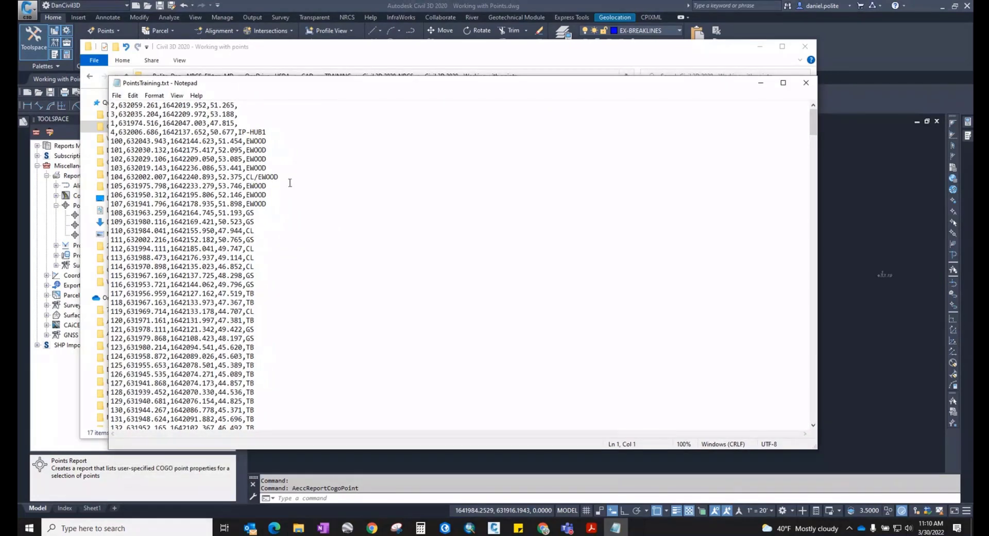
ctrl+scroll(245, 229, up, 3)
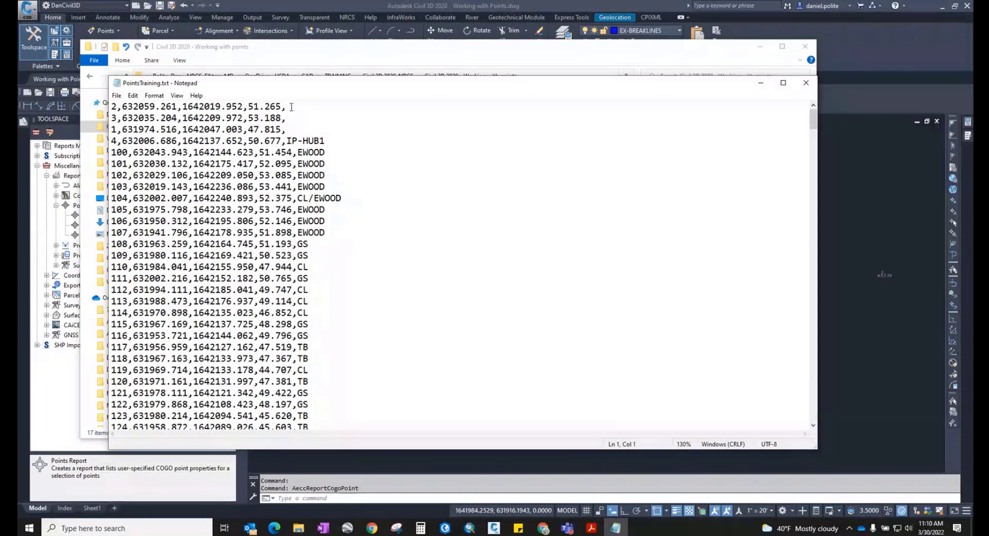
scroll(266, 186, down, 1)
scroll(266, 185, down, 20)
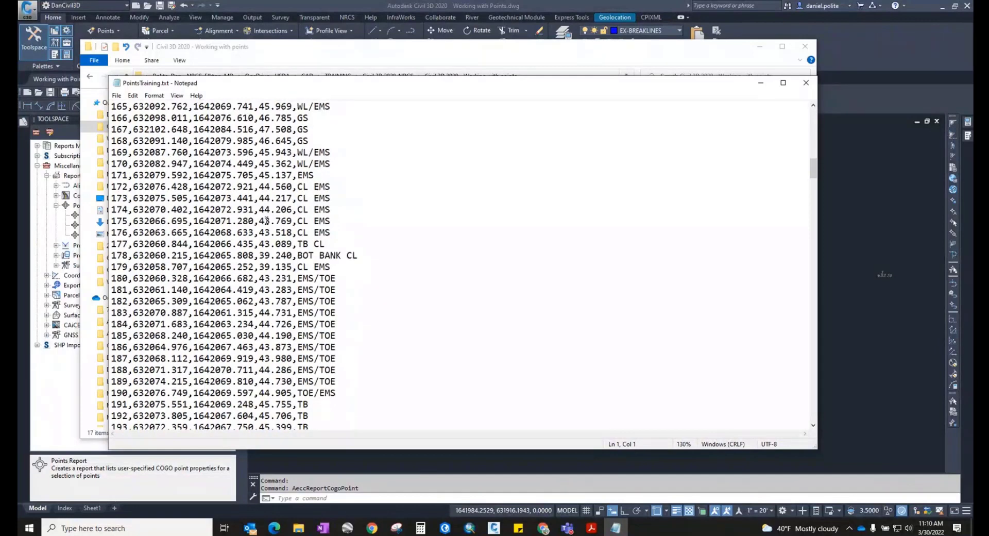
scroll(267, 220, down, 20)
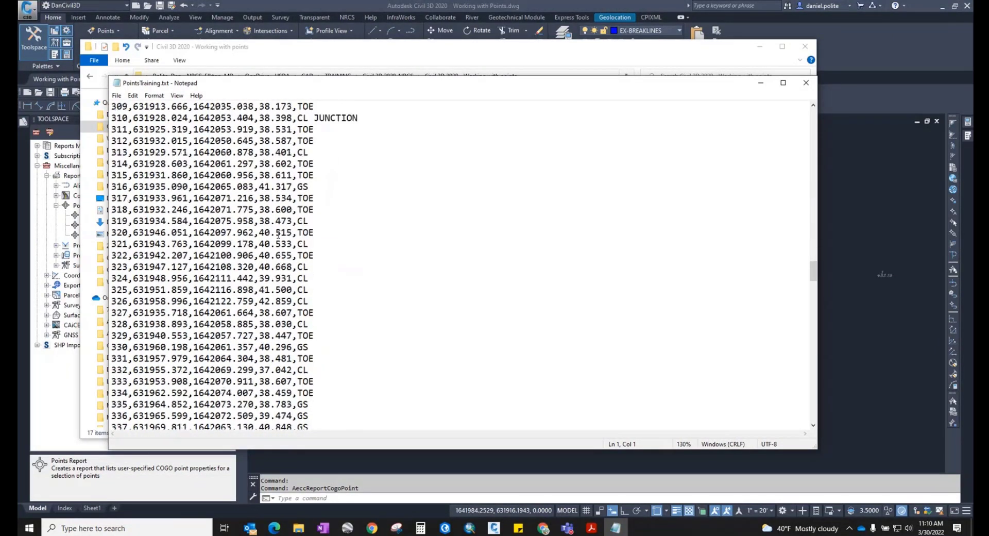
scroll(278, 234, down, 20)
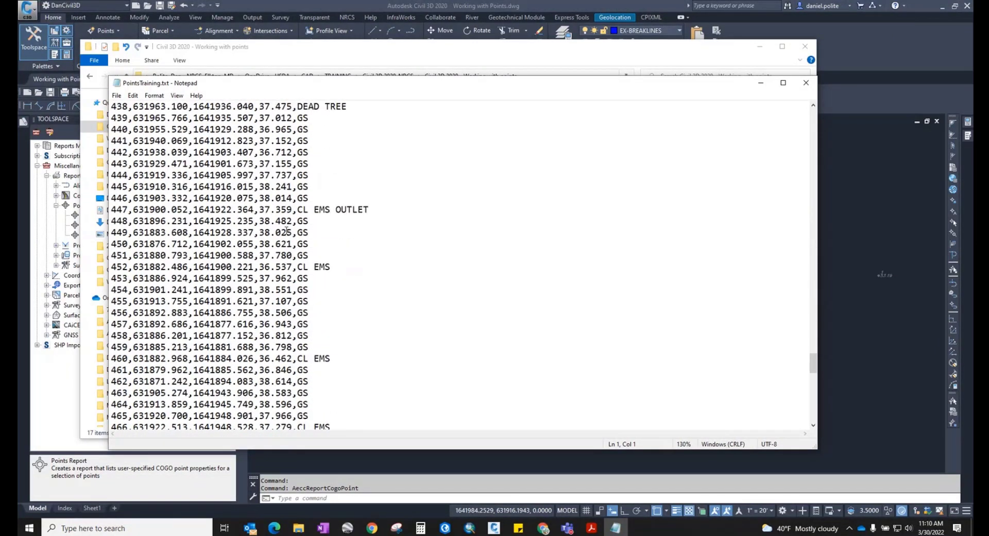
scroll(286, 231, down, 20)
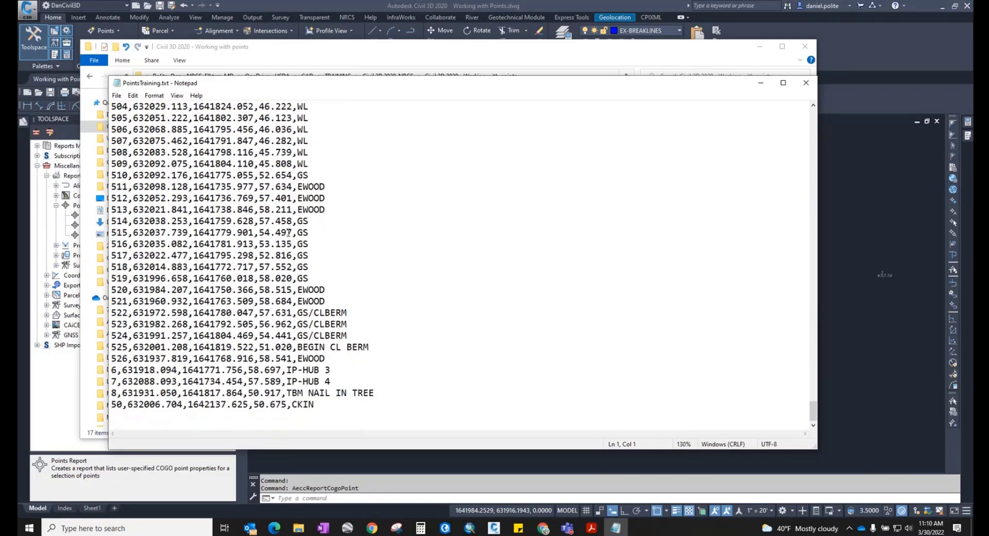
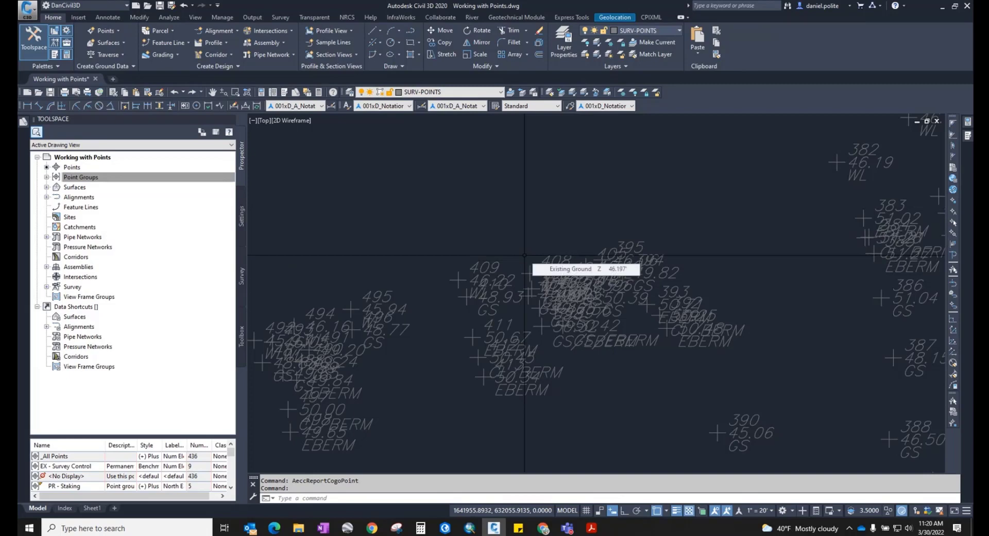
click(70, 178)
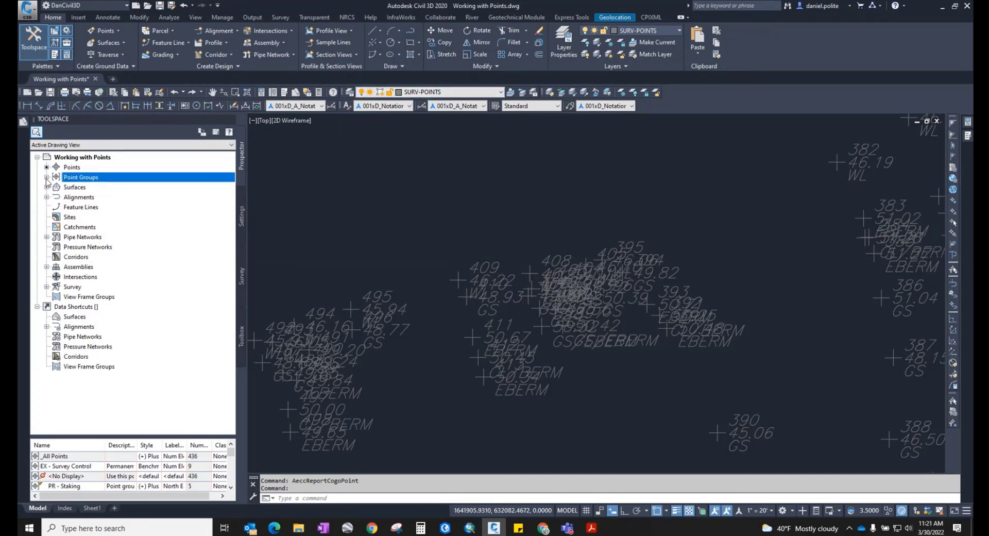
click(47, 178)
click(46, 177)
click(77, 168)
right_click(76, 167)
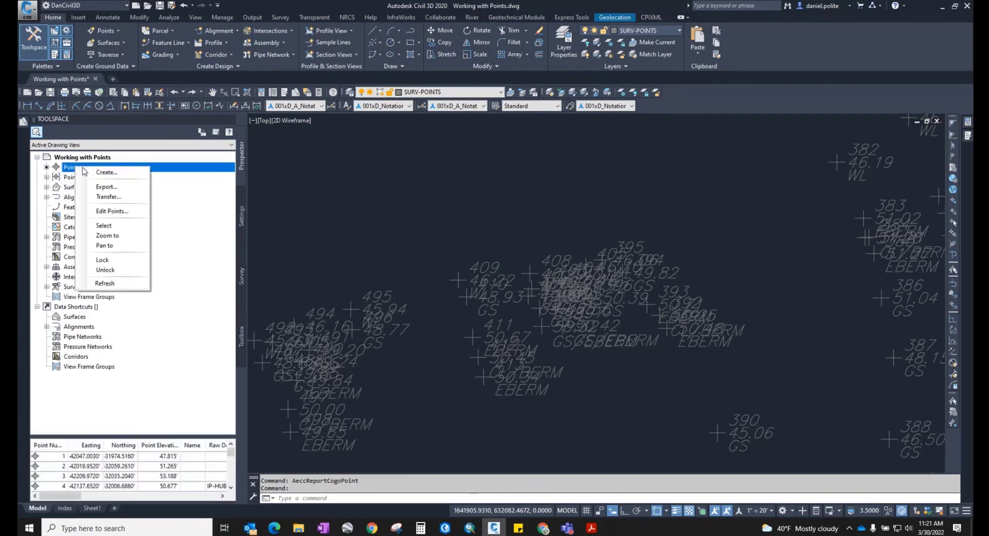
click(83, 172)
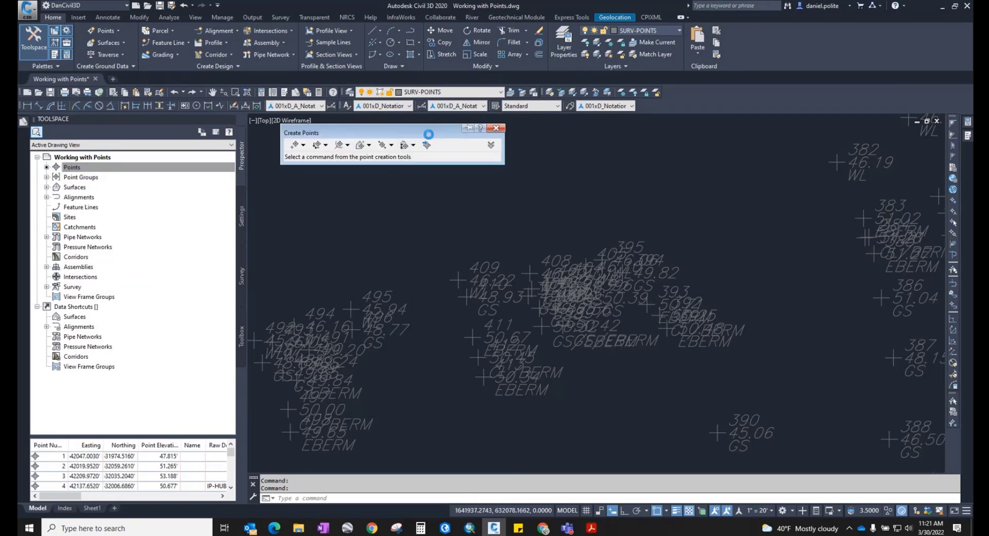
click(496, 128)
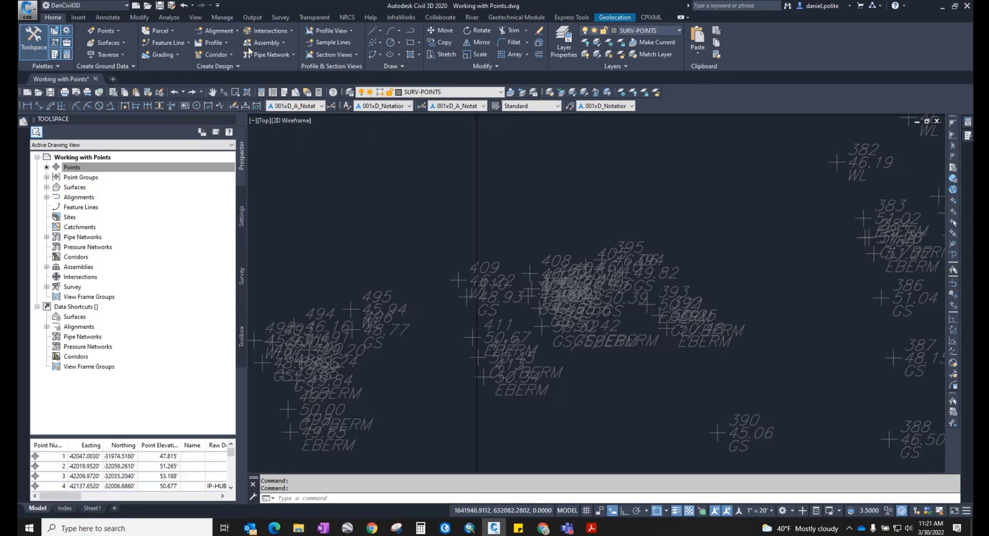
Open the Point Creation Tools and set the Next Point Number under Point Identity to 3000, keeping sequential numbering
click(118, 29)
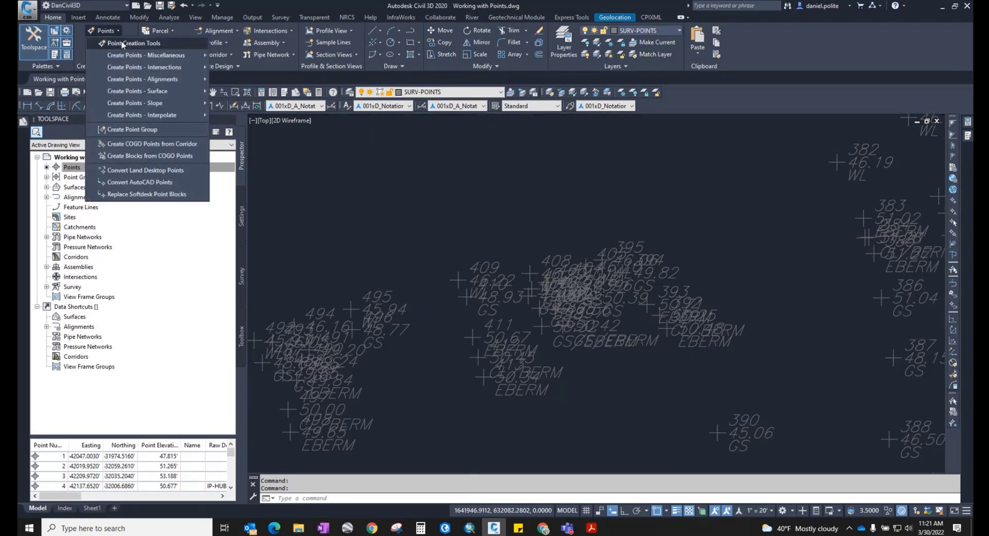
click(123, 44)
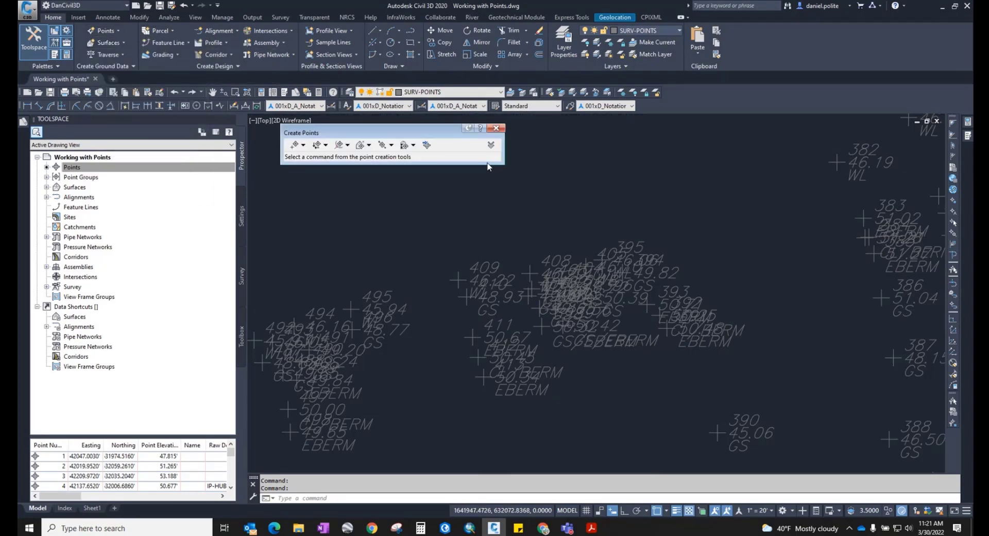
click(491, 145)
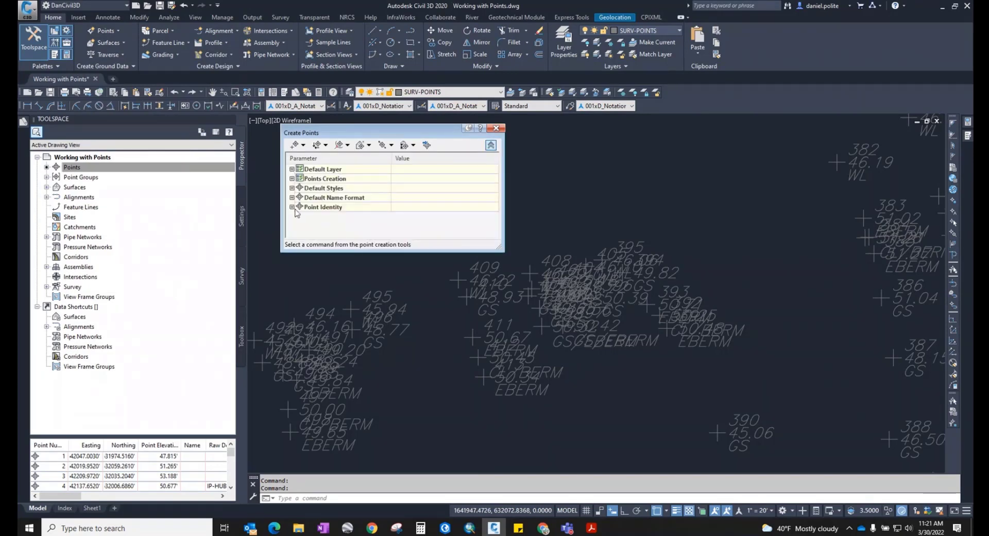
click(291, 207)
click(409, 218)
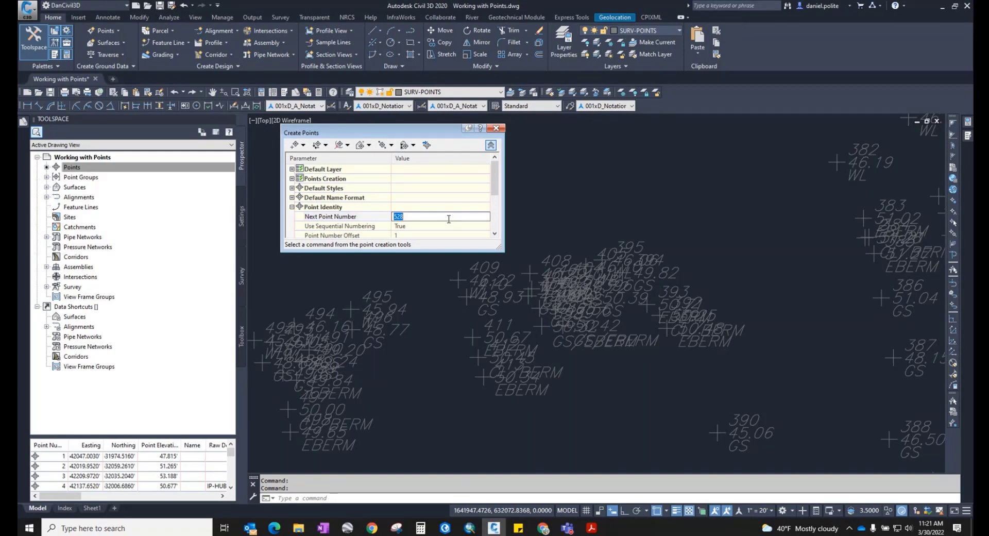
text(3000)
click(473, 228)
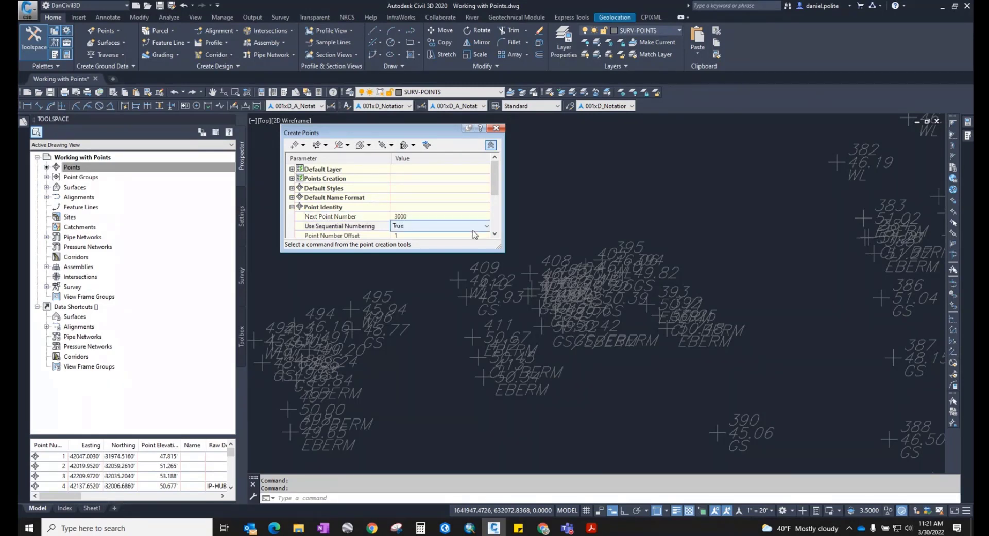
click(491, 146)
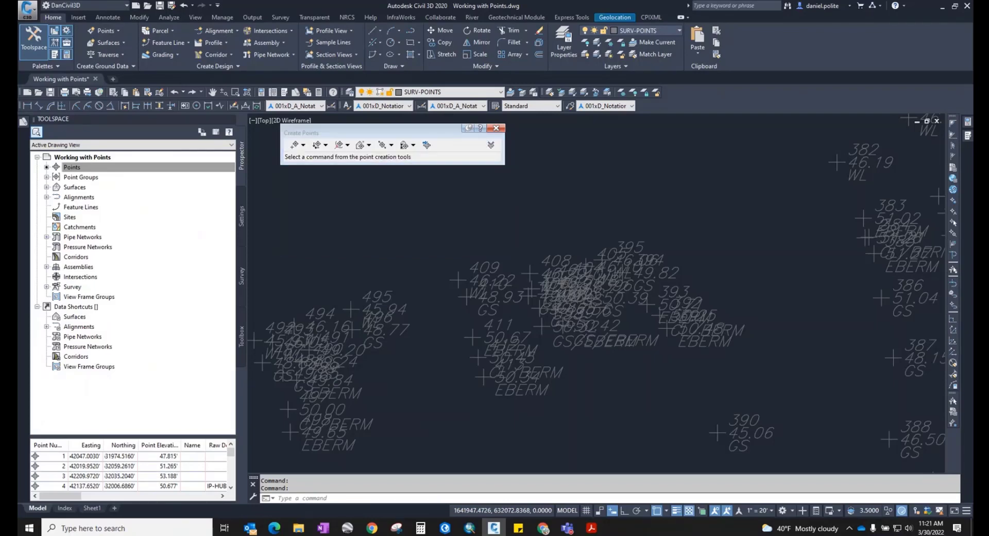
Manually create a COGO point just north of point 409 with description TOP RISER and elevation 55.0
click(304, 144)
click(312, 157)
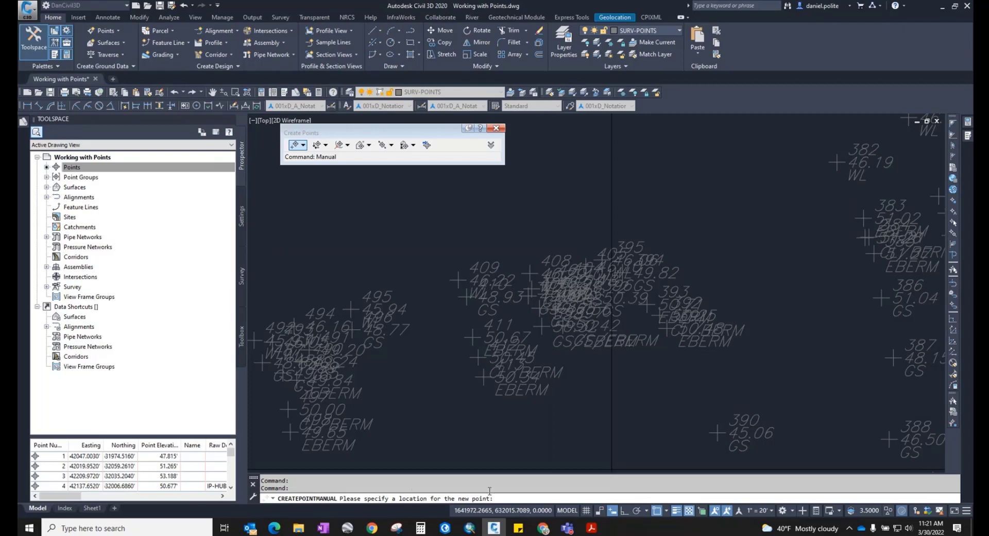
middle_drag(592, 231, 528, 293)
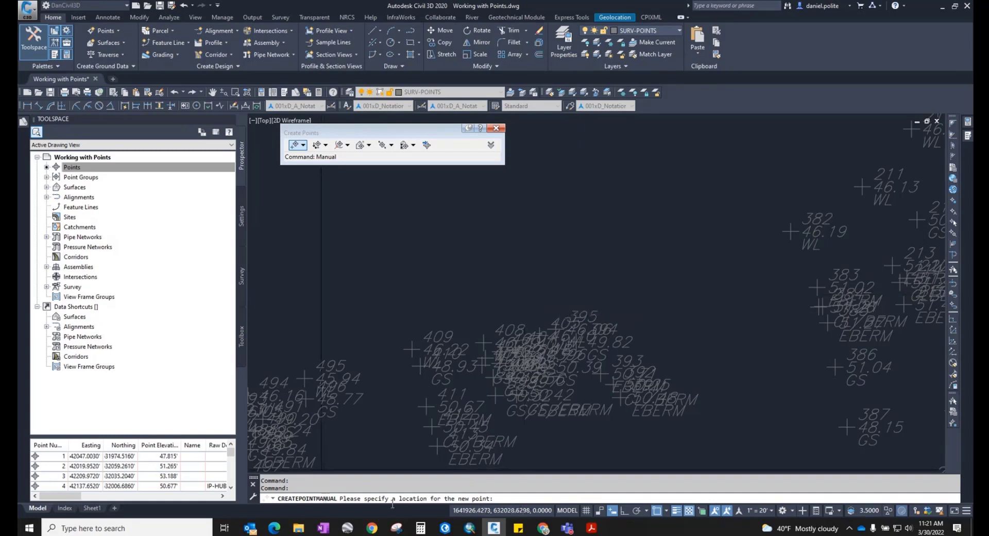
scroll(541, 248, down, 2)
scroll(483, 245, up, 2)
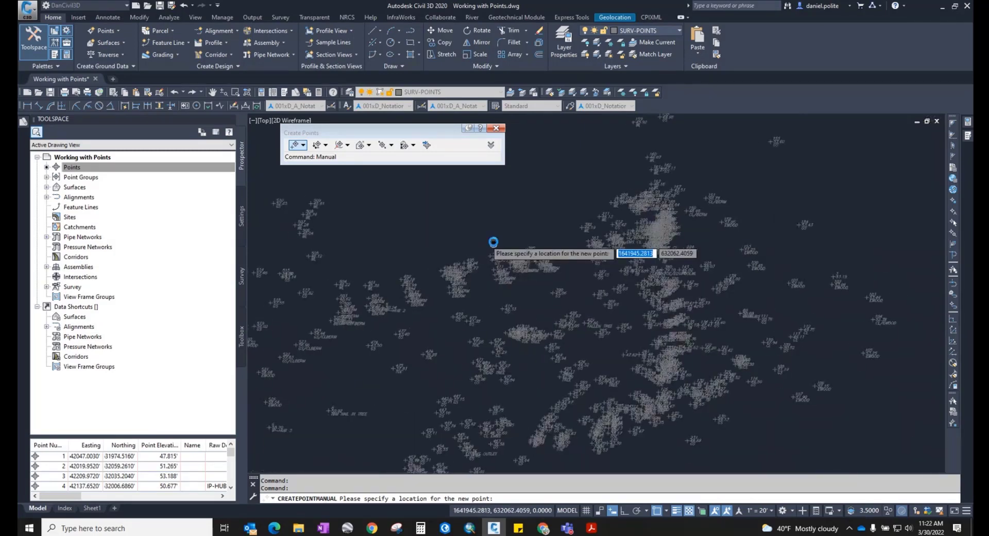
click(471, 258)
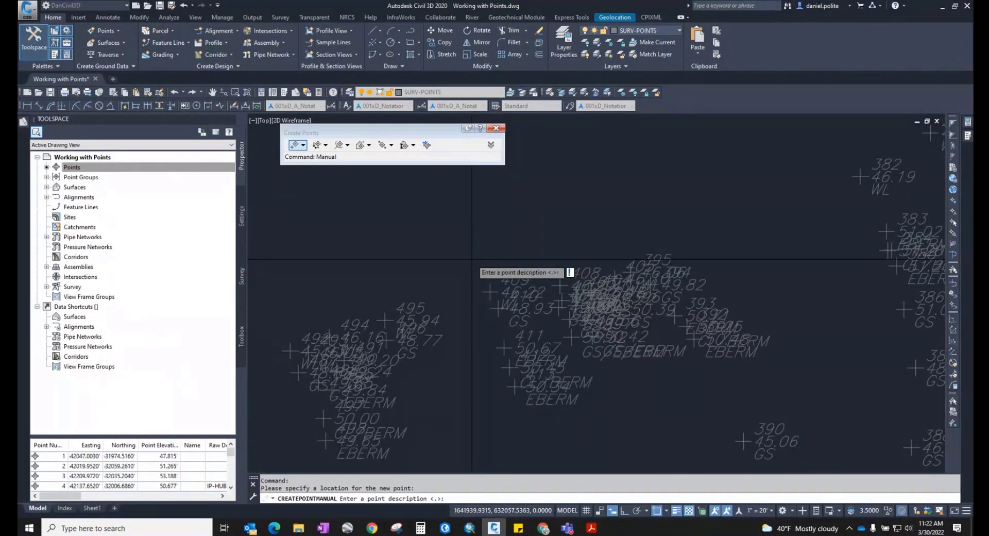
text(TOP RISER)
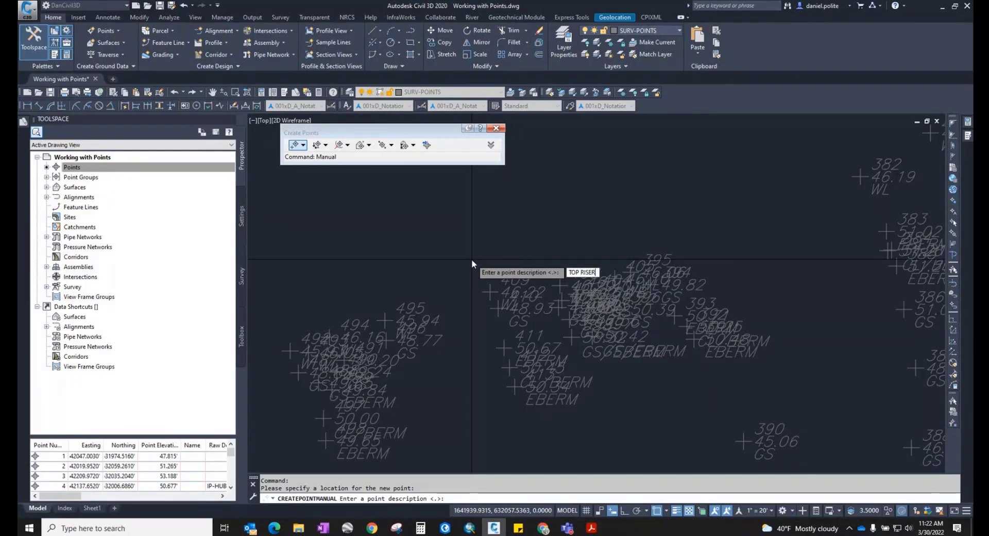
key(Return)
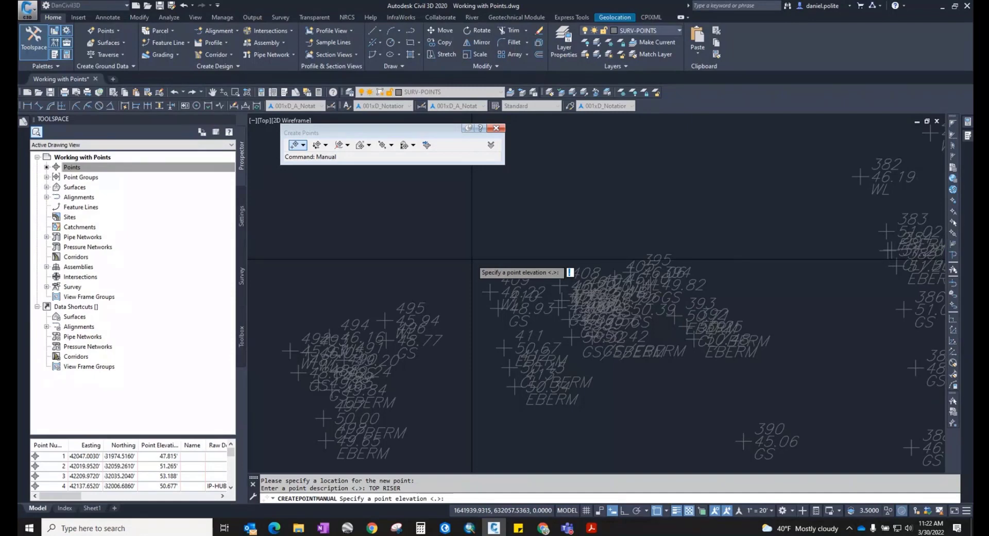
text(55)
key(Return)
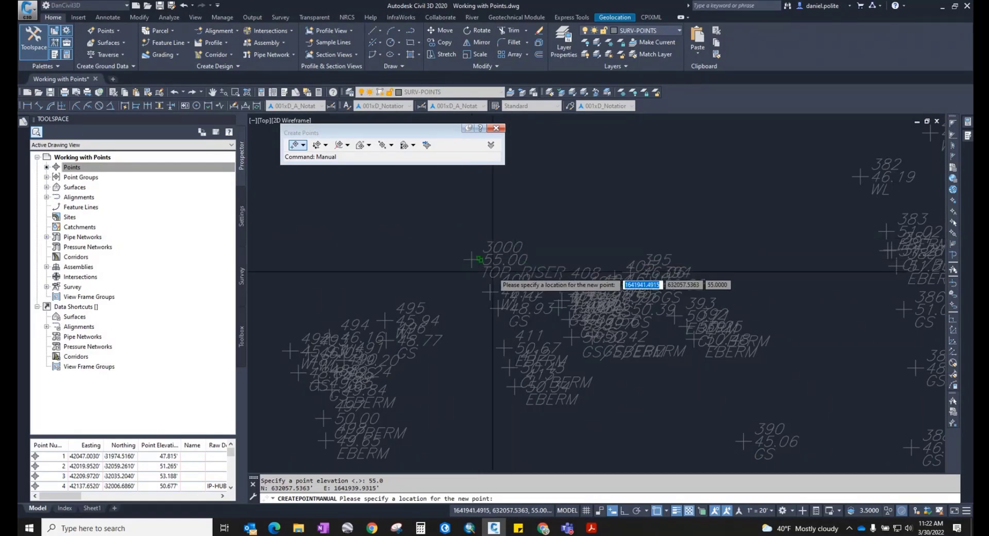
Manually create a second point between points 434 and 423 with description OUTLET BARREL and elevation 32.5, and end point creation
scroll(523, 272, down, 5)
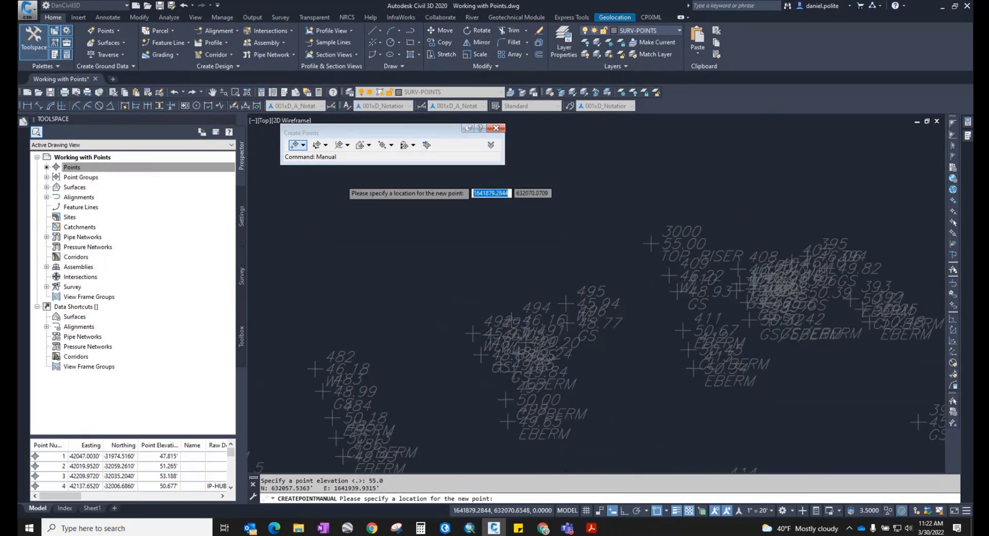
scroll(603, 332, up, 5)
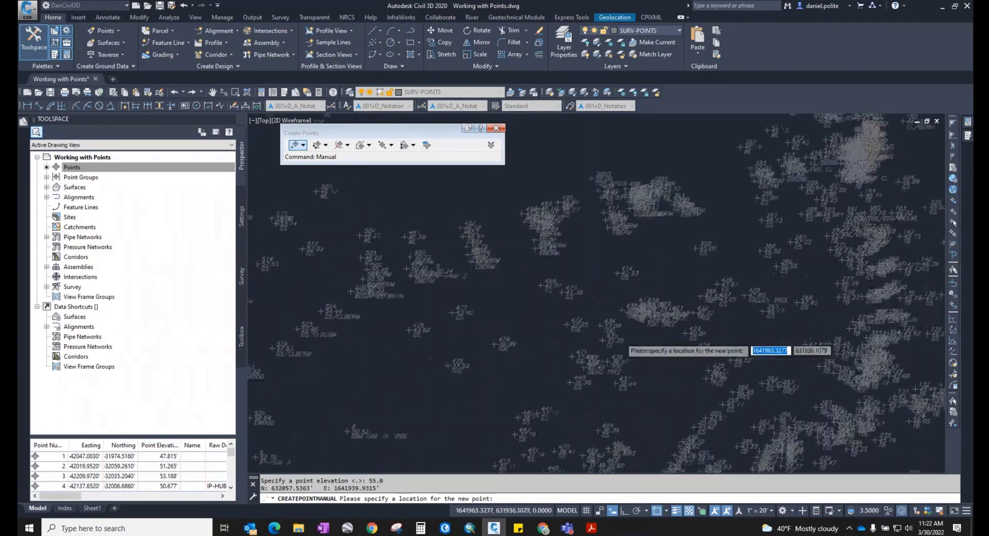
scroll(633, 324, up, 5)
click(633, 323)
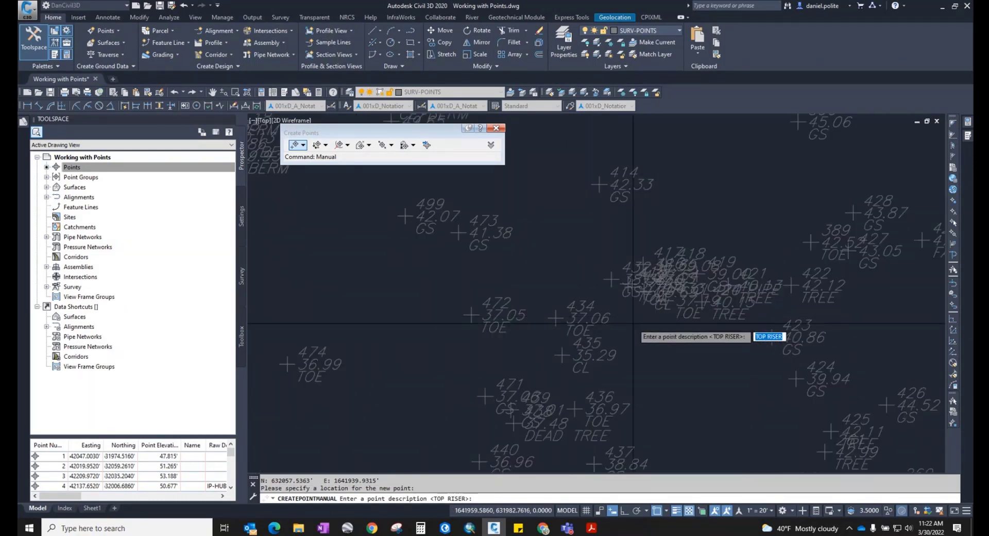
text(OUTL)
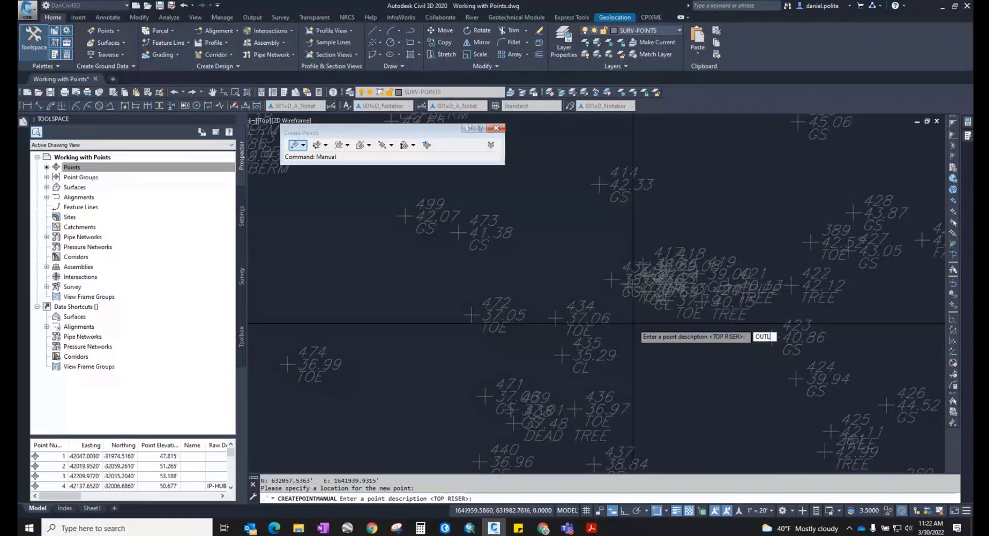
text(ET BARREL)
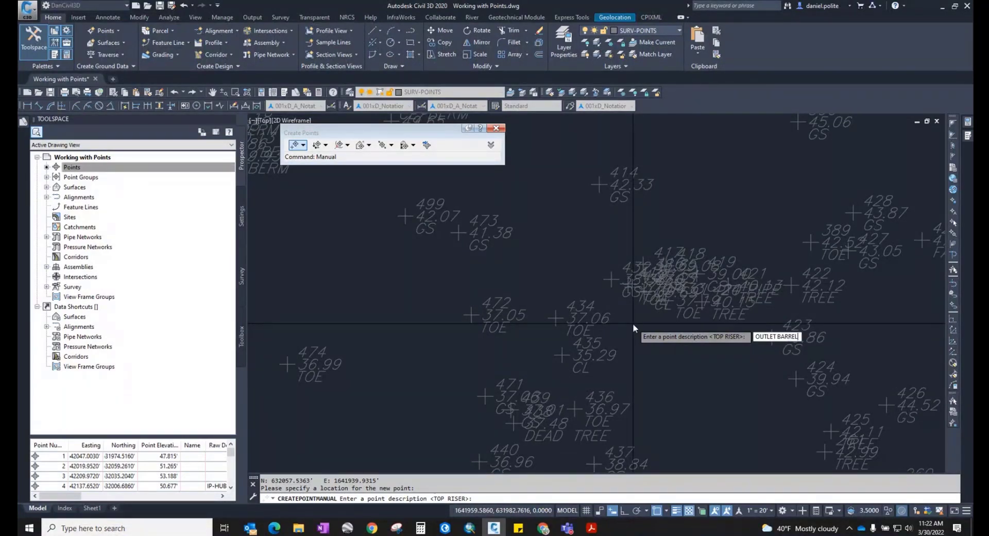
key(Return)
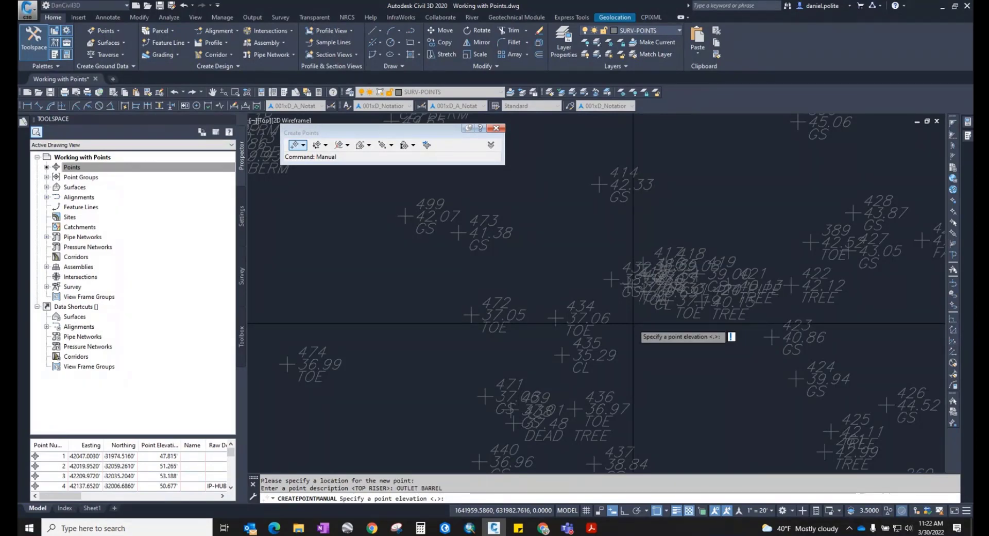
text(32.5)
key(Return)
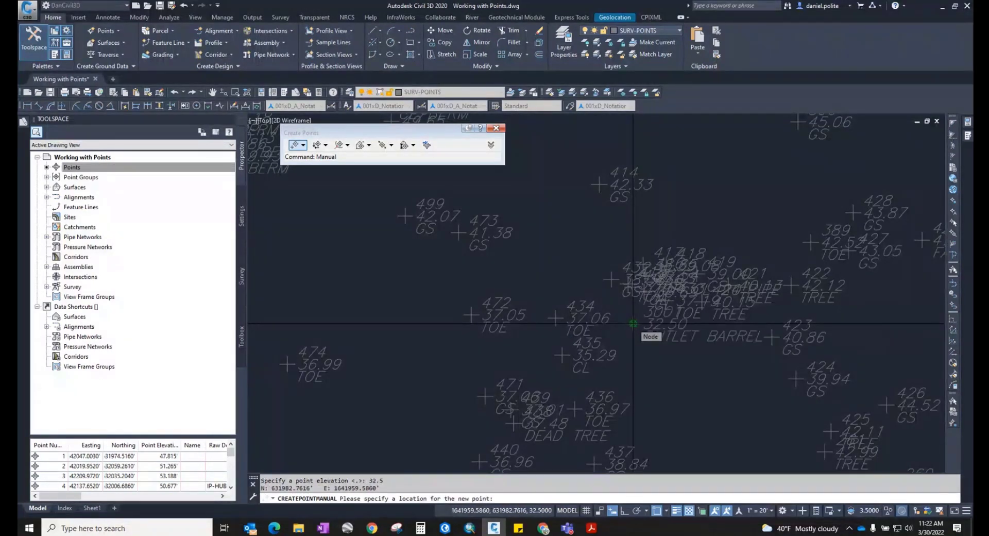
key(Return)
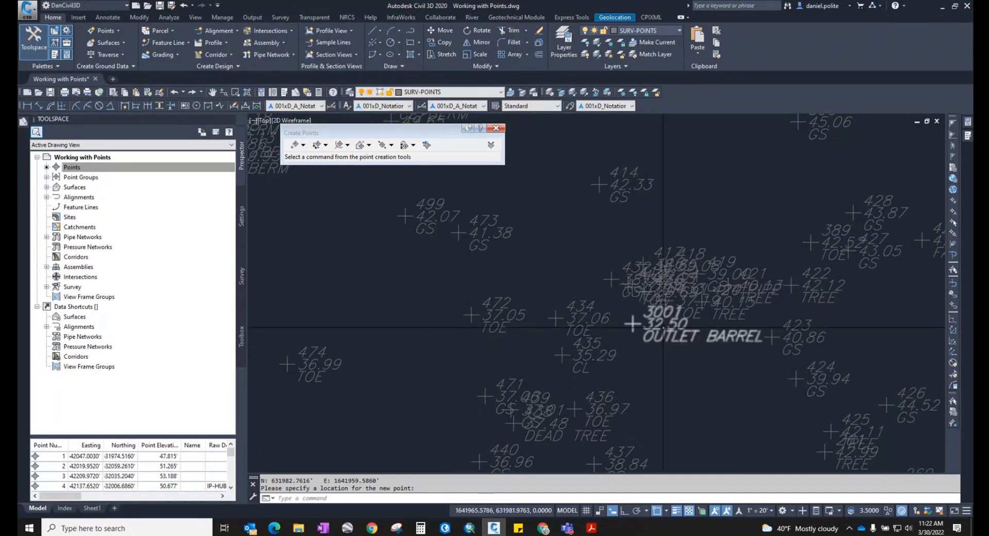
Update all out-of-date point groups in the drawing
scroll(597, 259, down, 4)
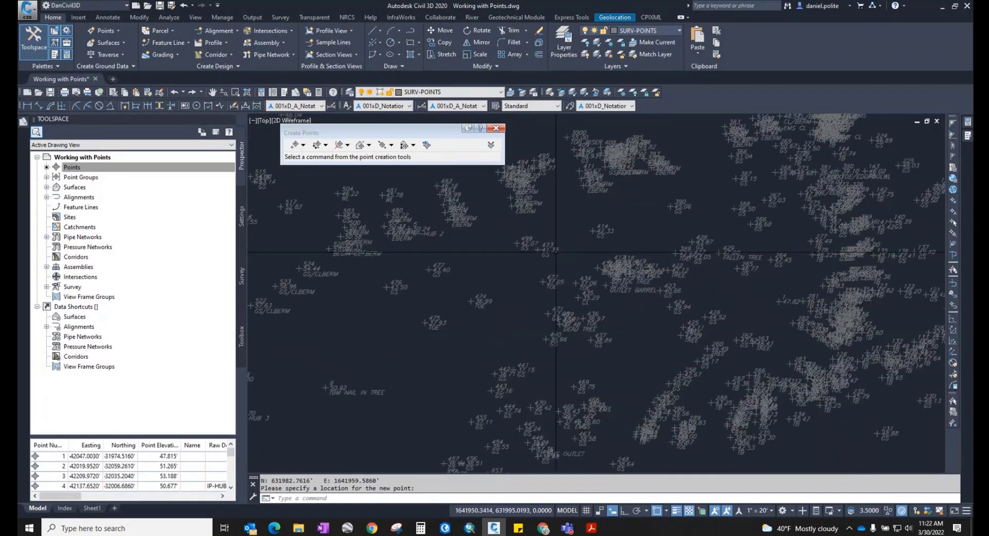
click(47, 177)
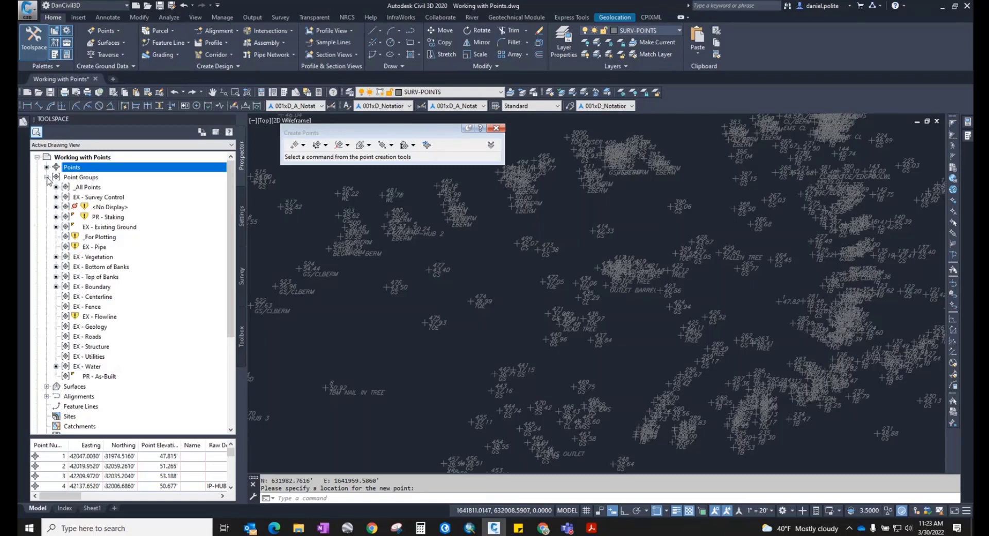
click(93, 178)
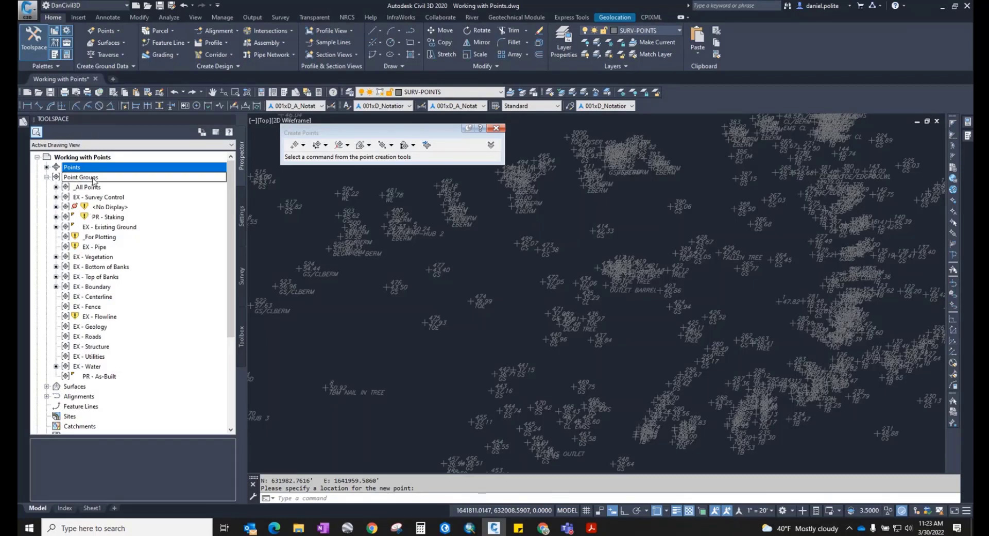
right_click(93, 178)
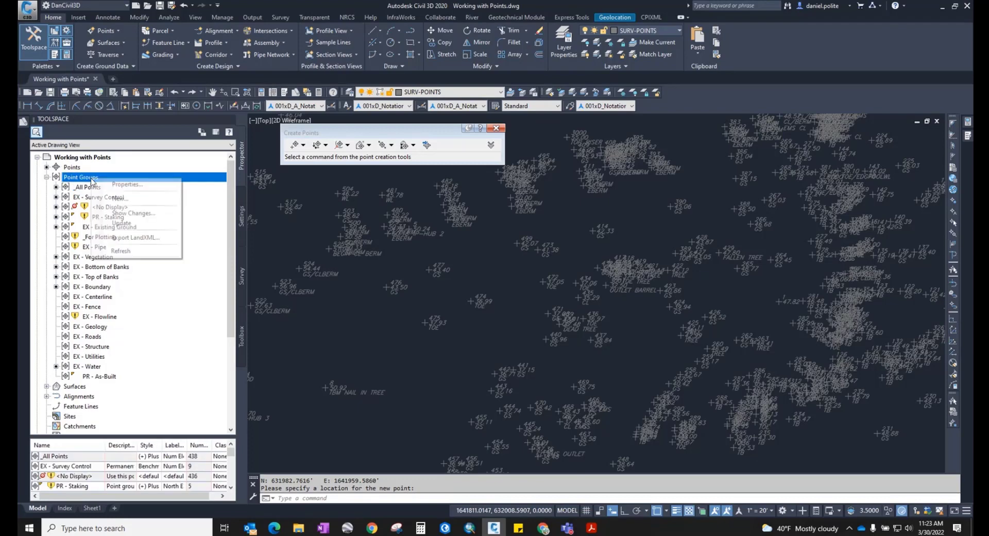
click(126, 224)
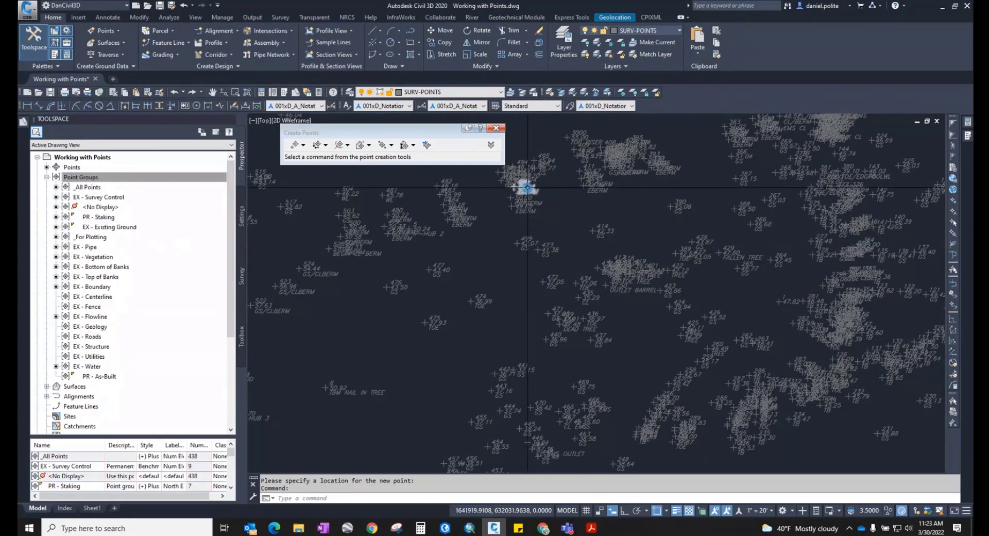
Examine which point group is used in the definition of the Proposed Surface
click(47, 177)
click(46, 177)
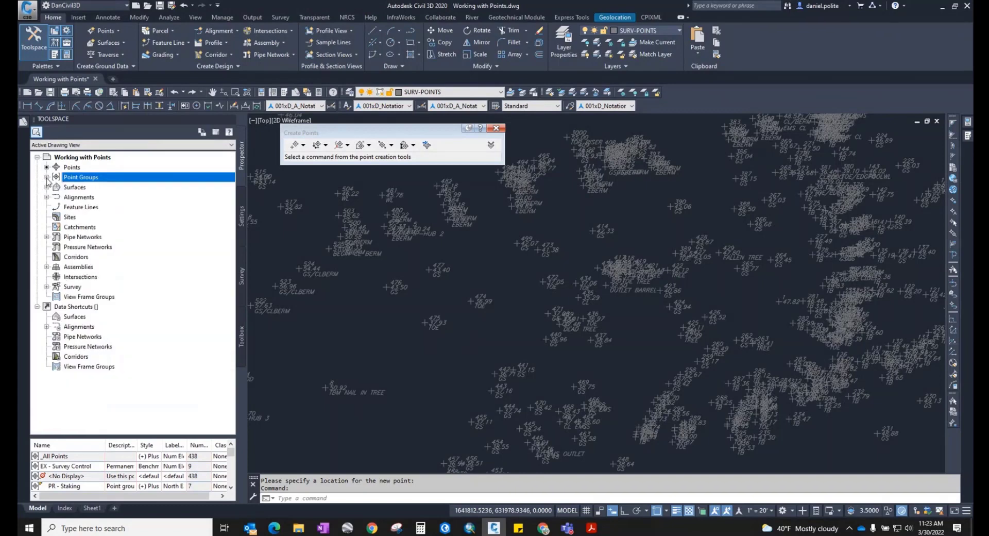
click(46, 187)
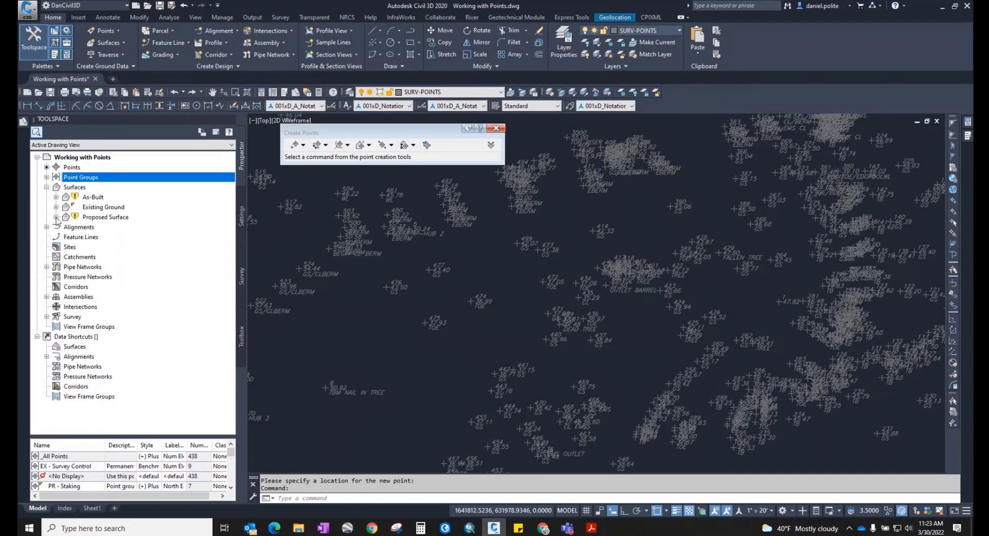
click(56, 217)
click(66, 248)
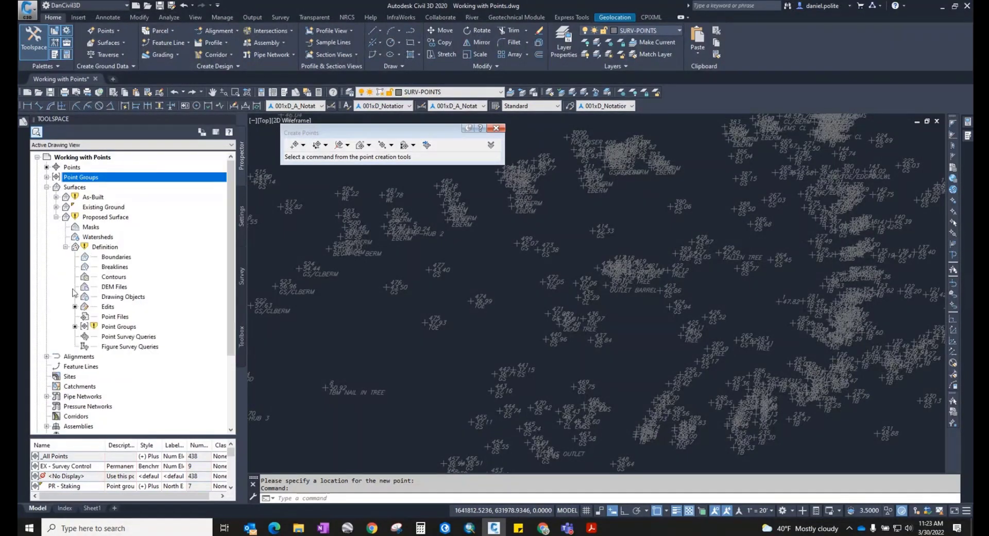
click(112, 329)
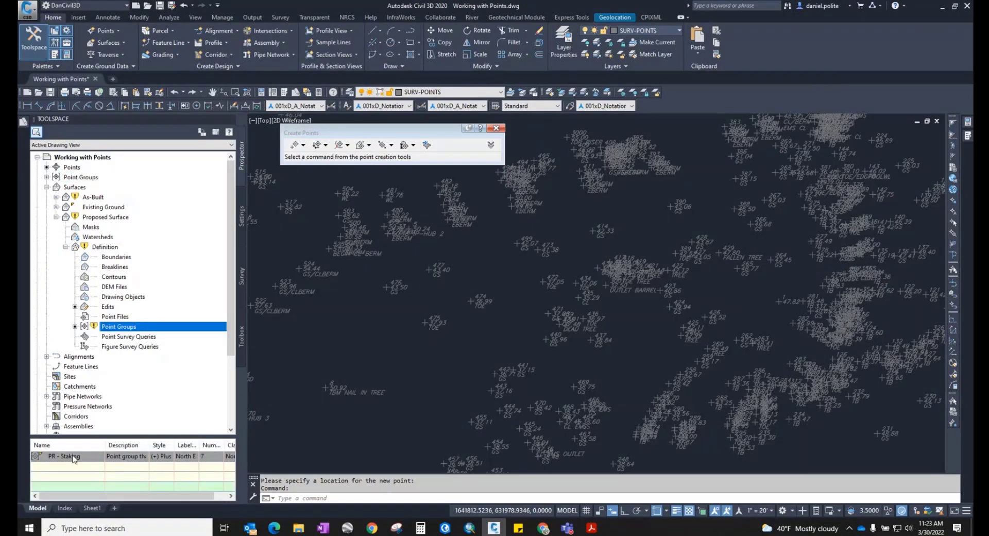
mouse_move(75, 458)
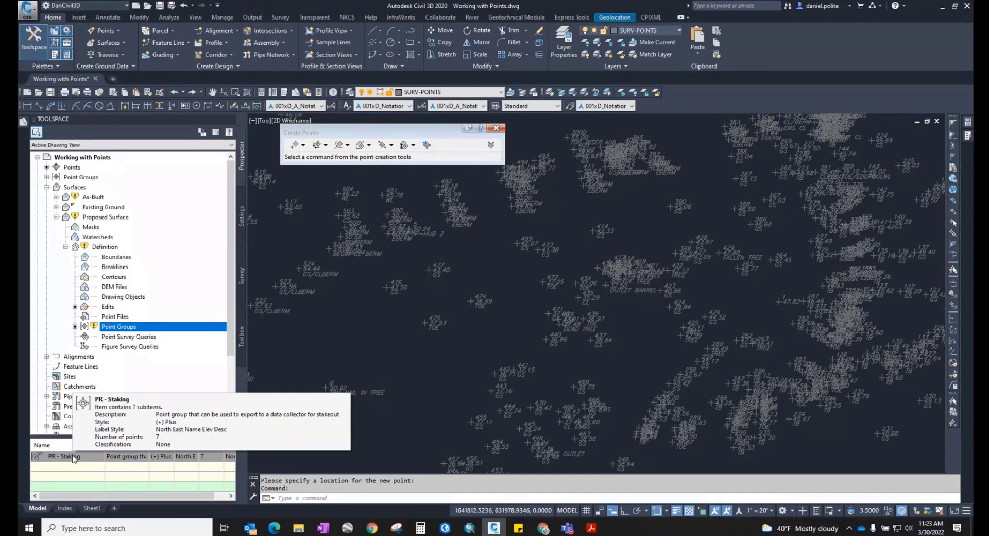
Examine which point group is used in the definition of the As-Built surface
click(56, 197)
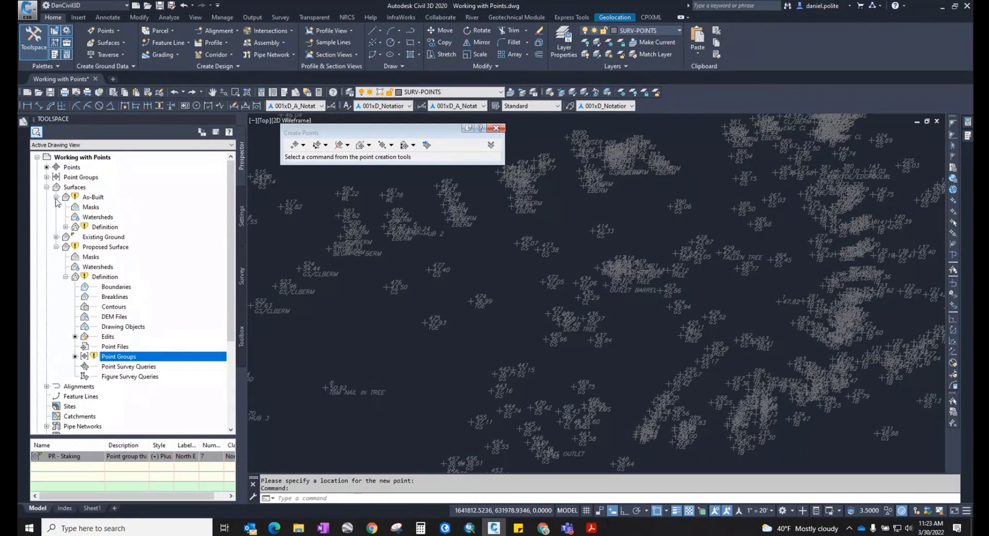
click(96, 199)
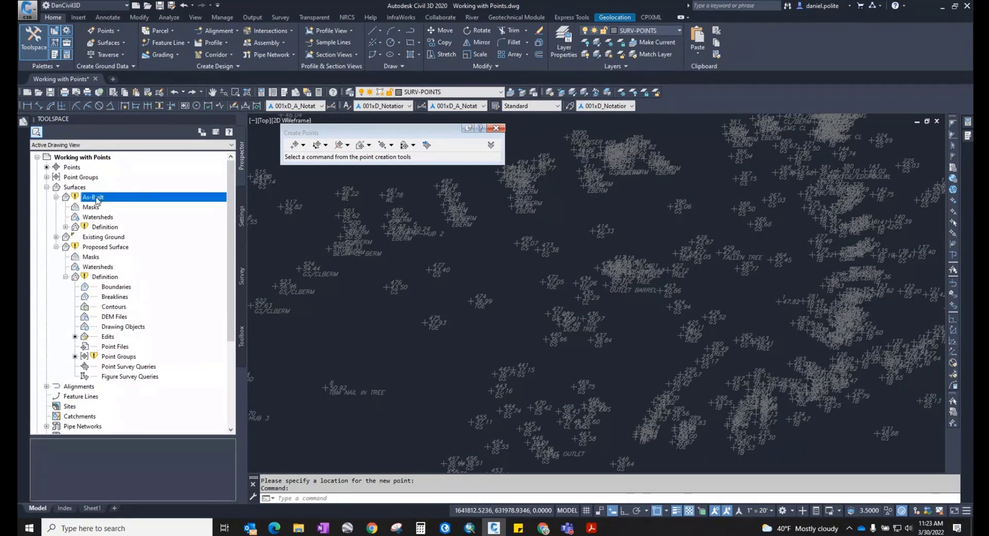
click(65, 227)
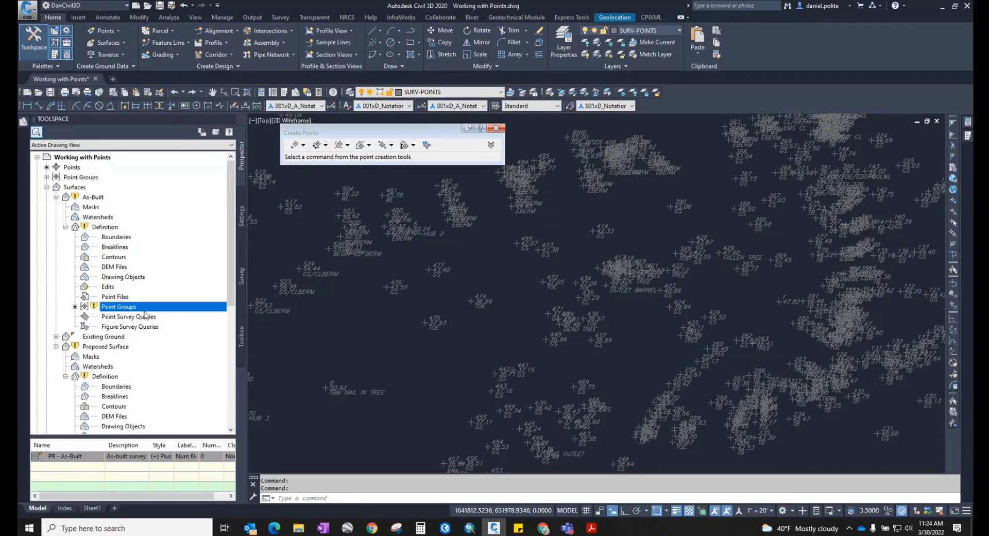
click(86, 198)
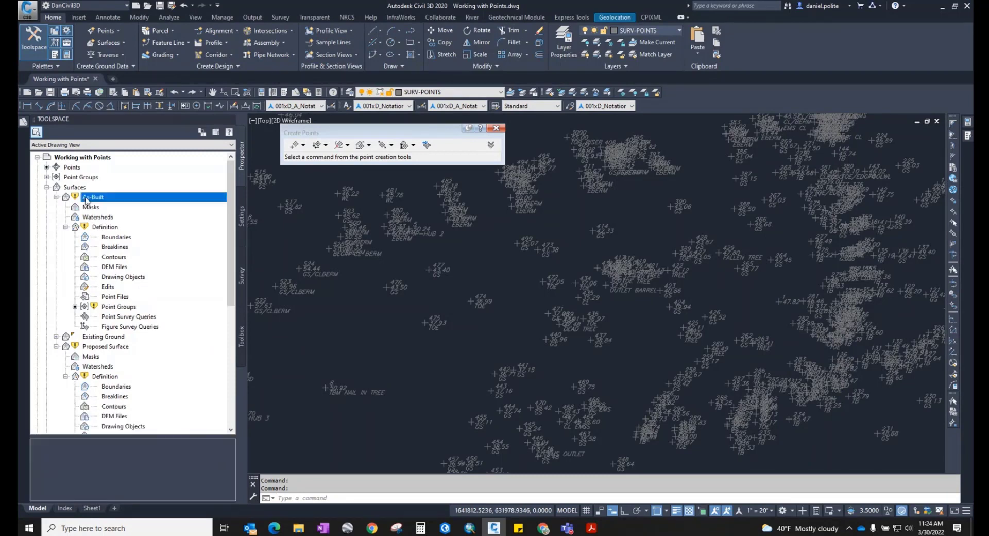
Review the point number range included in the PR - As-Built point group and close its properties without changes
click(46, 187)
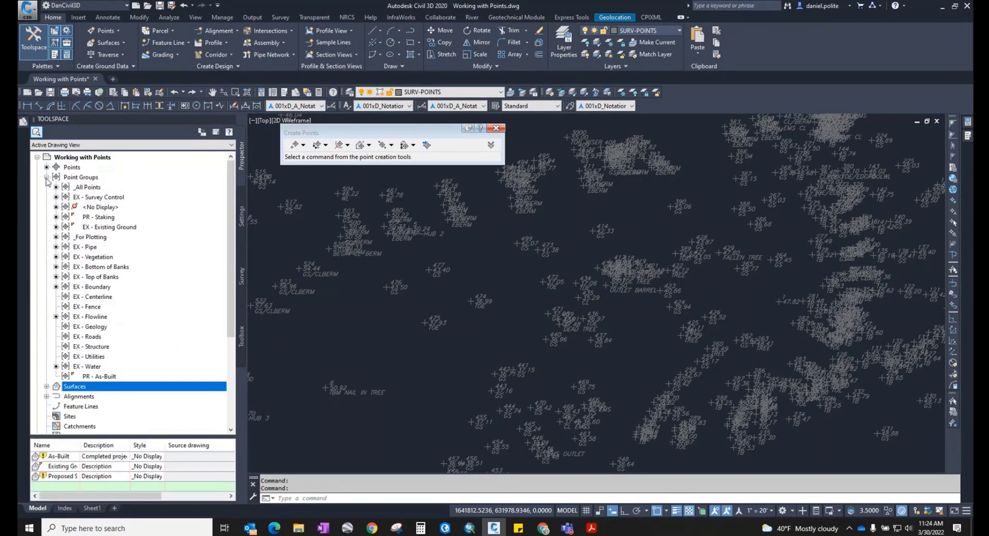
double_click(97, 376)
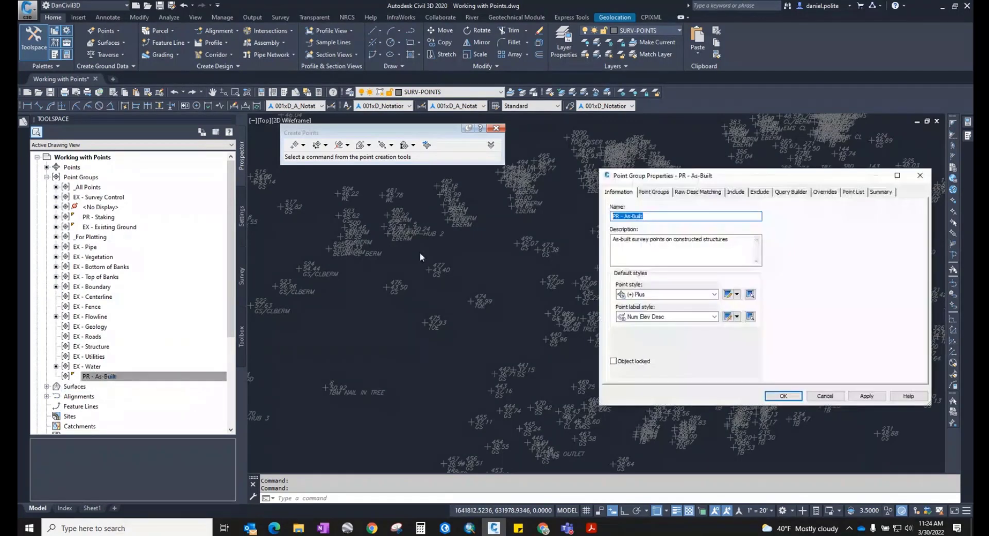
click(736, 192)
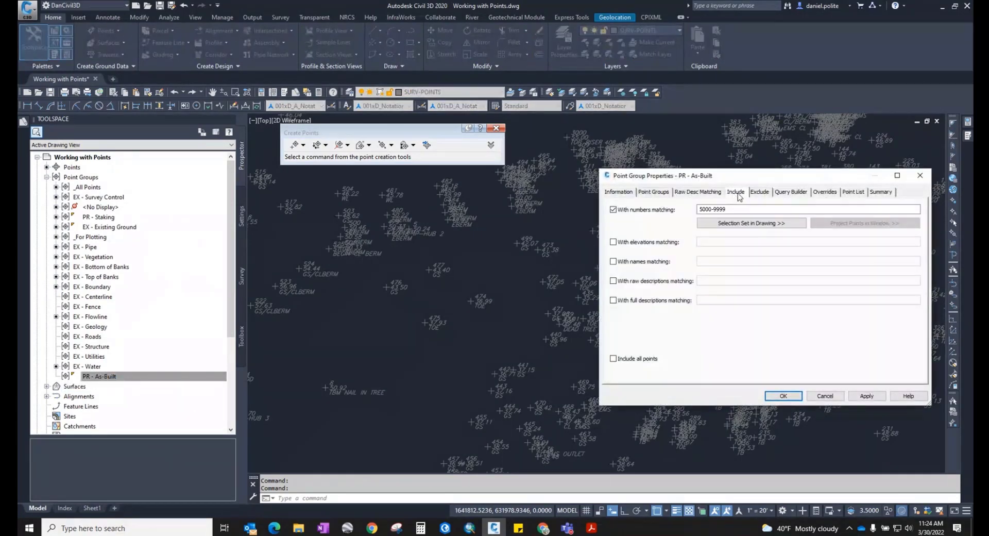
click(741, 209)
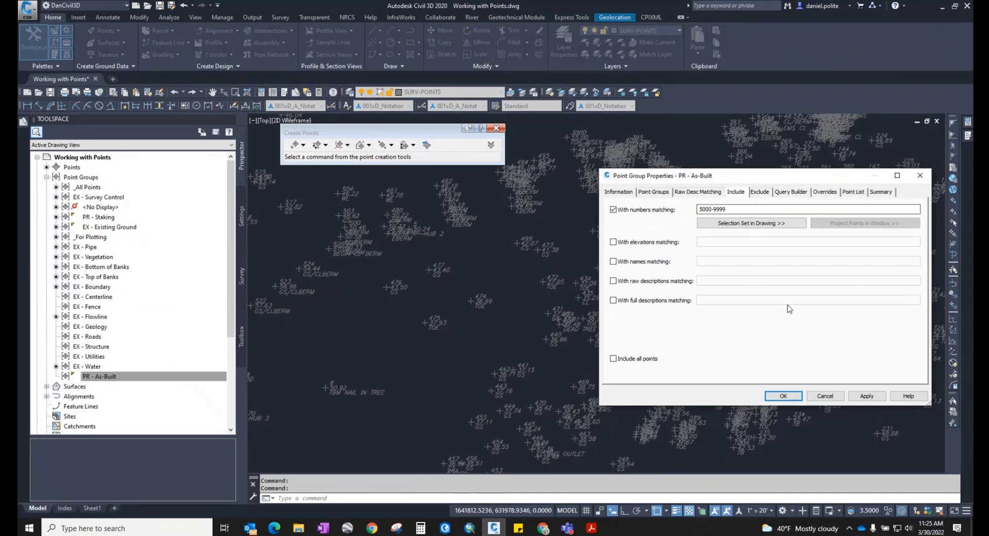
click(825, 396)
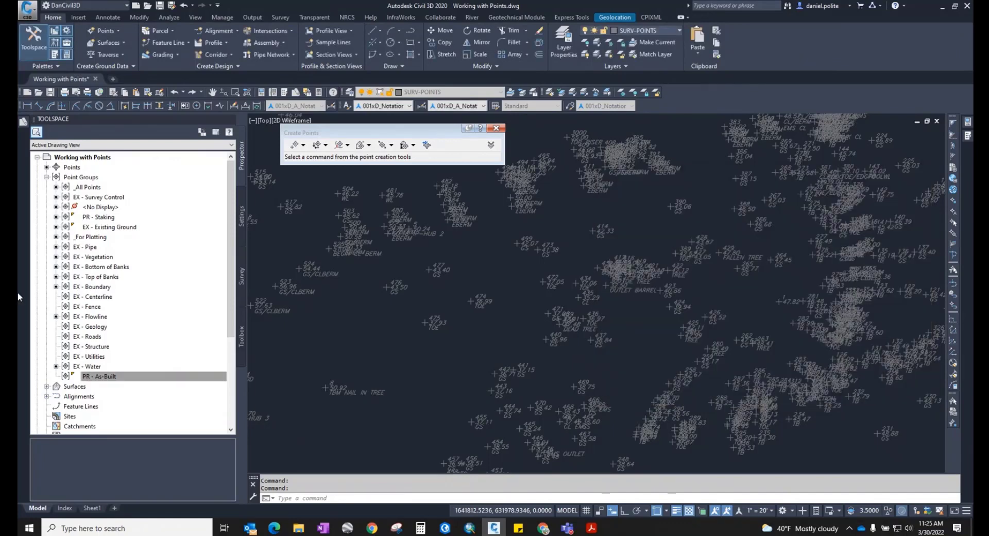
double_click(81, 176)
drag(447, 136, 458, 142)
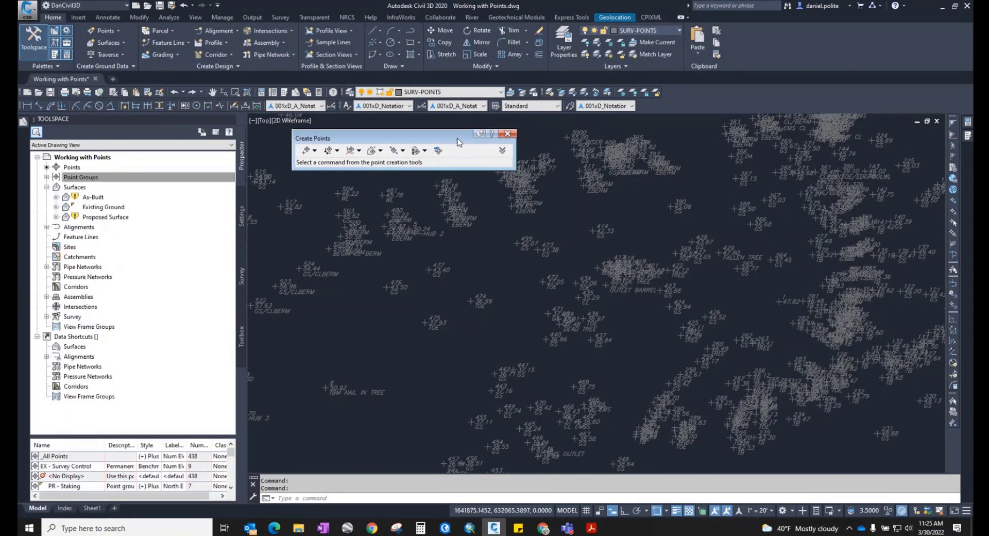
Move the PR - Staking point group to the top of the point group display order
drag(459, 142, 469, 149)
middle_drag(665, 217, 672, 269)
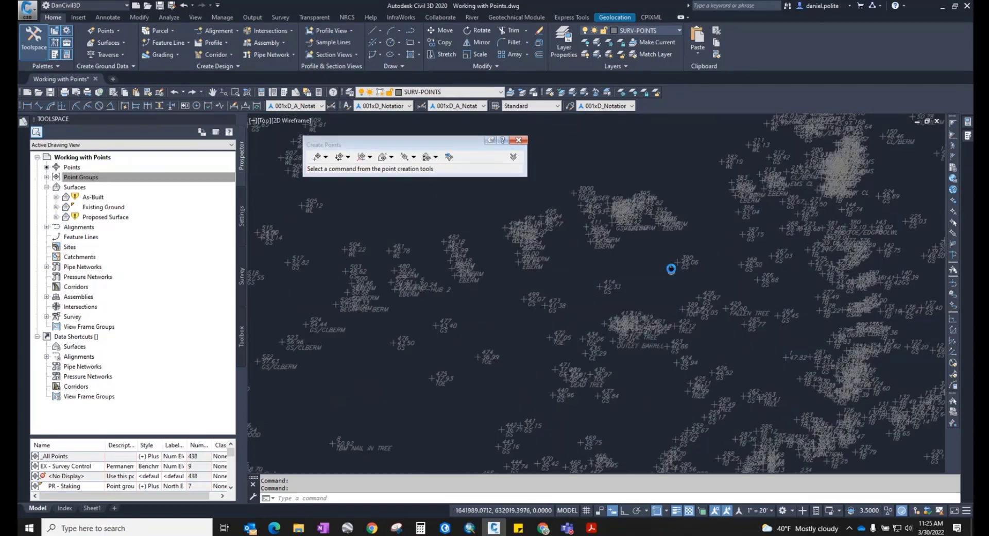
double_click(81, 179)
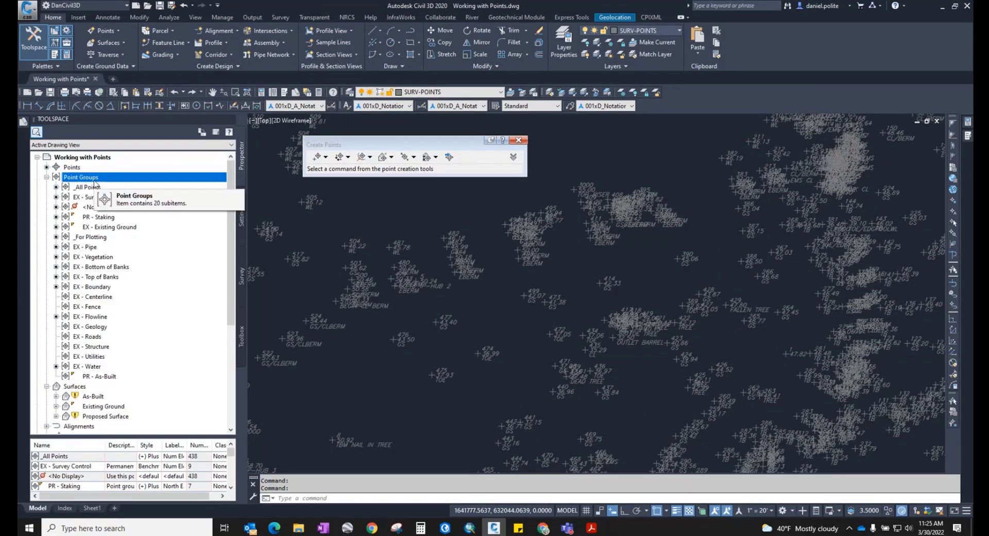
right_click(111, 178)
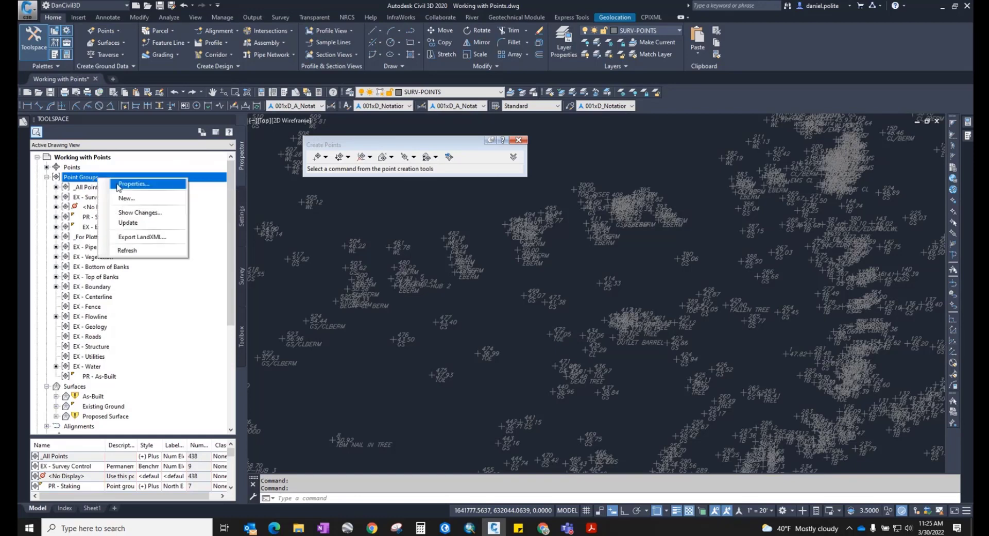
click(118, 184)
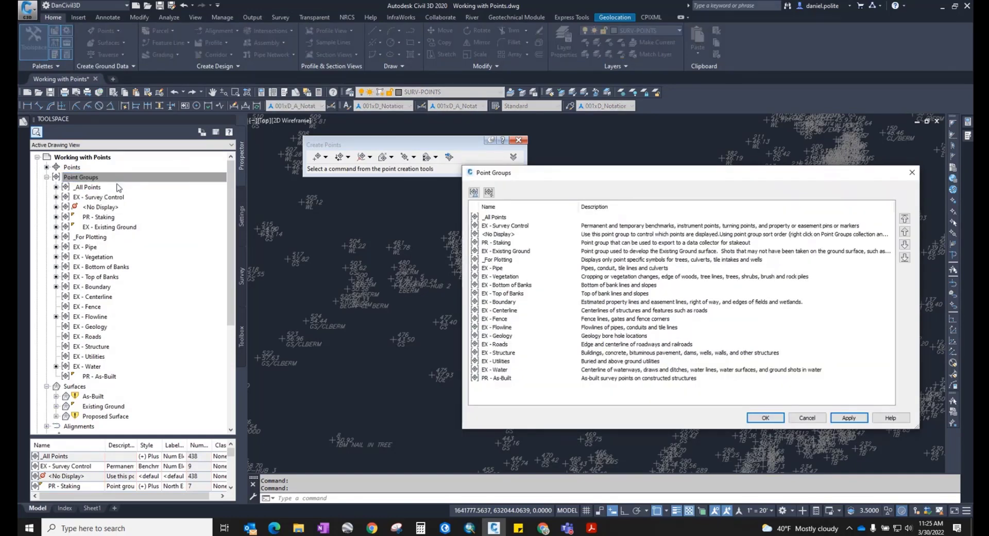
click(499, 378)
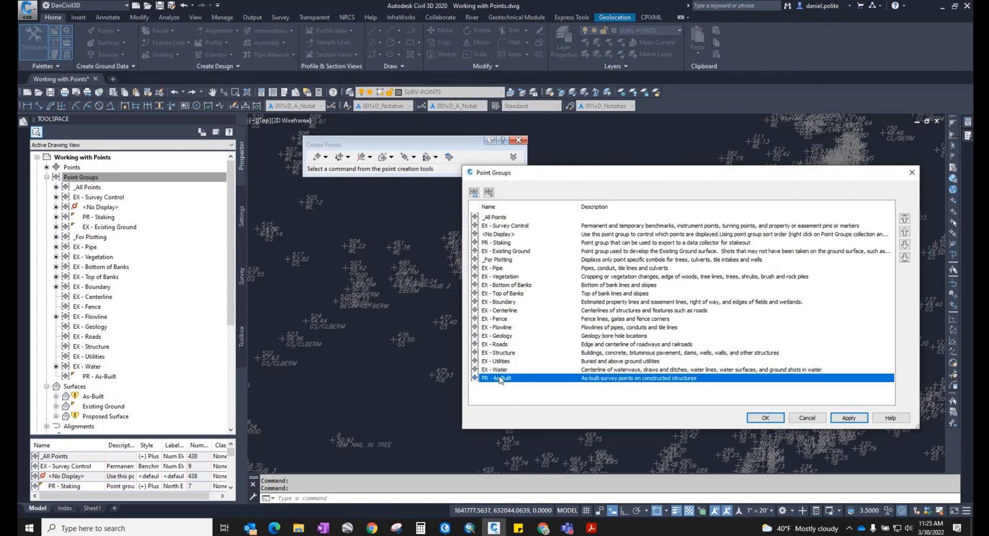
click(492, 242)
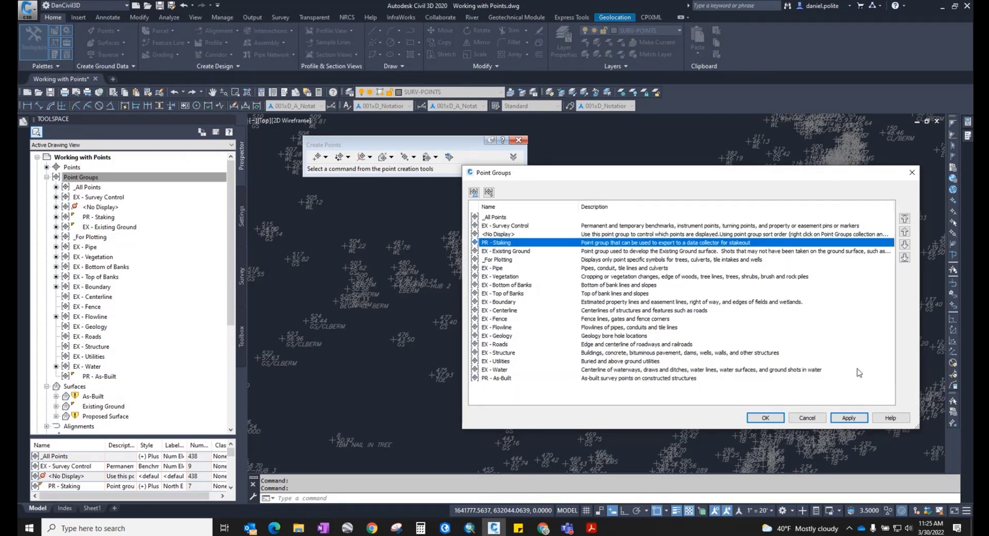
click(904, 219)
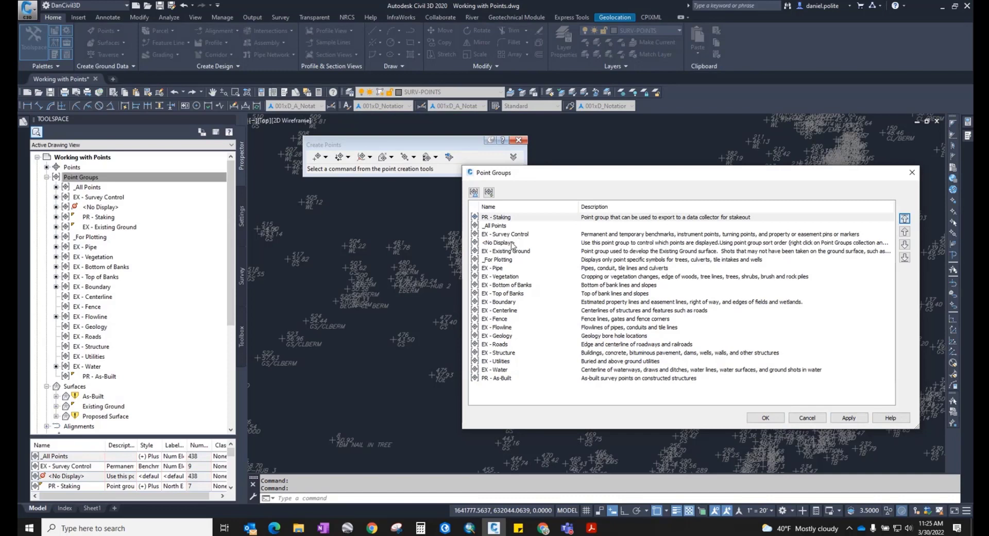
Place the <No Display> point group directly below PR - Staking in the display order and apply the new order
click(511, 242)
click(905, 219)
click(905, 245)
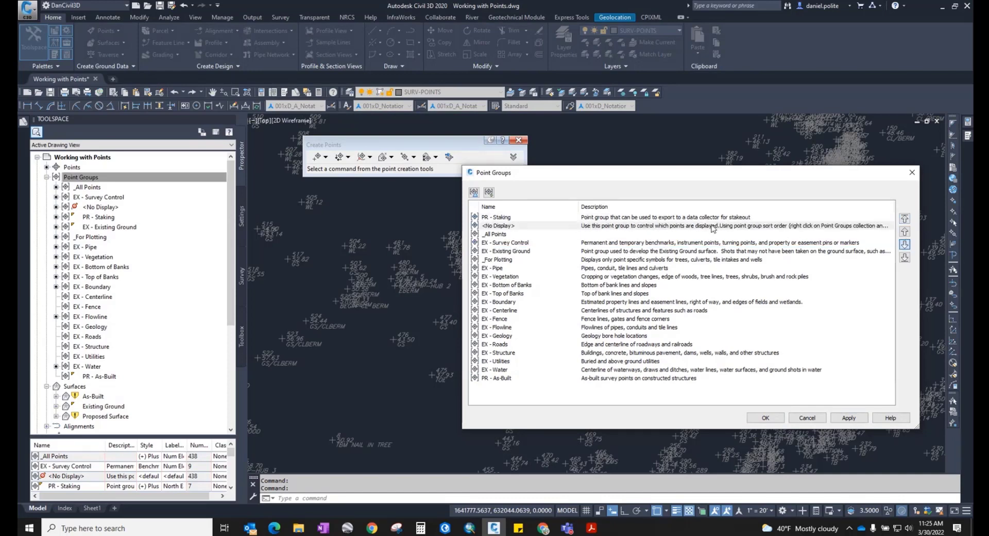
click(848, 418)
click(765, 417)
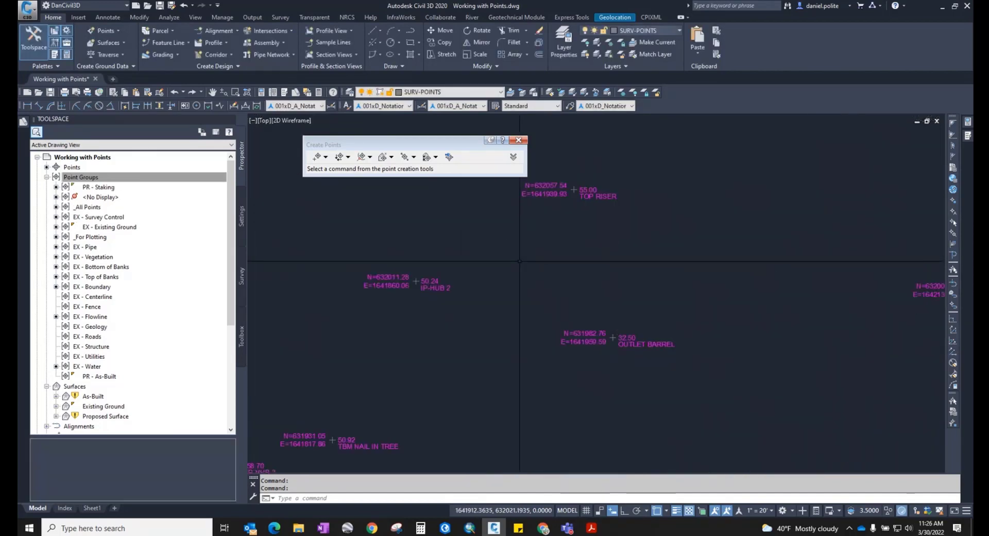
Inspect the labels and locations of the staking points across the drawing
scroll(534, 294, down, 6)
scroll(541, 295, up, 6)
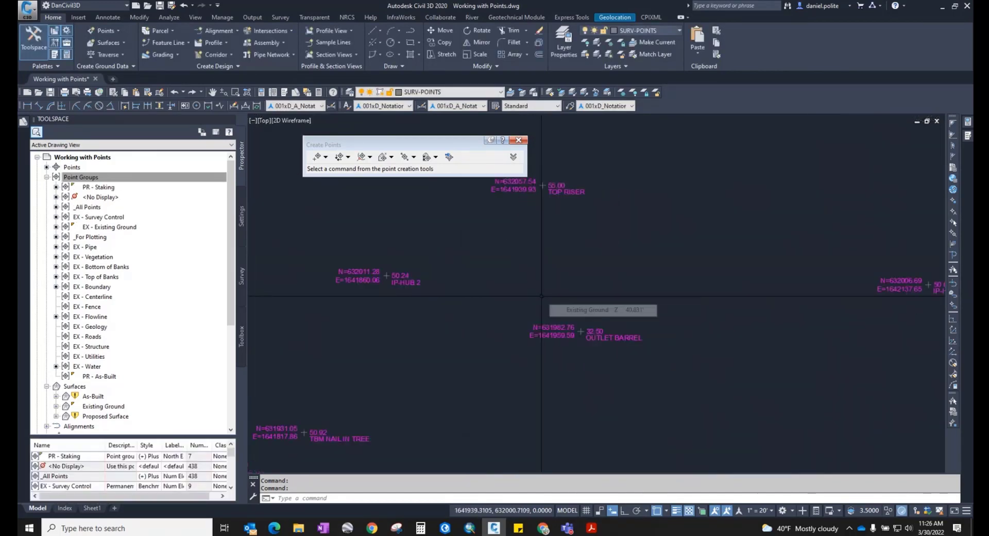
scroll(542, 296, down, 5)
middle_drag(554, 273, 579, 270)
scroll(557, 275, up, 5)
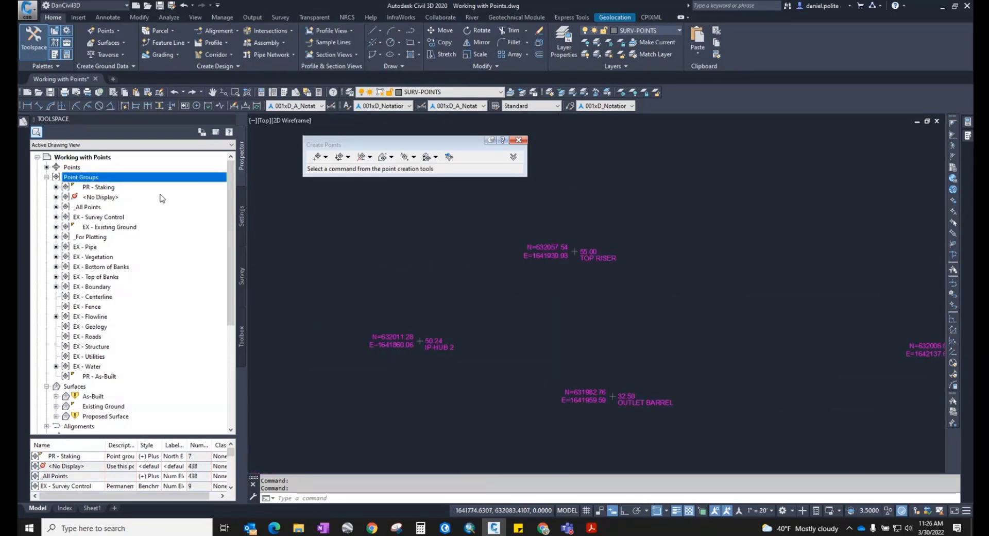
scroll(628, 338, down, 5)
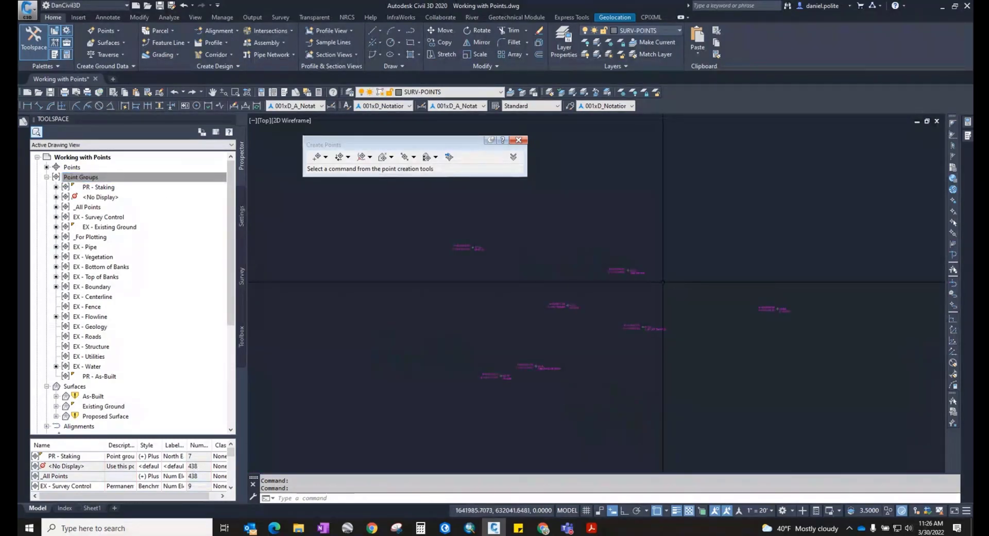
middle_drag(609, 293, 558, 299)
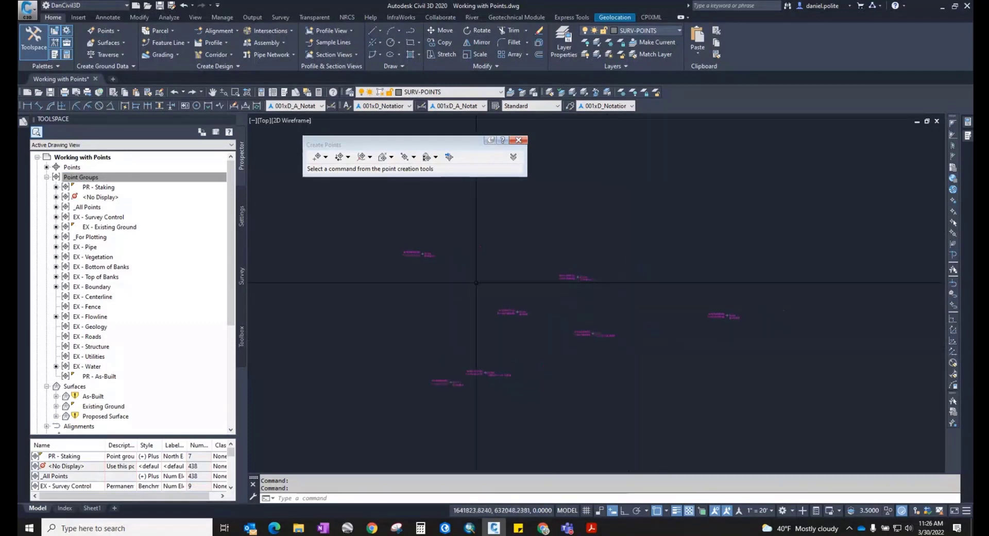
Open the PR - Staking point group's properties and review its included point numbers and raw descriptions
click(103, 187)
right_click(114, 188)
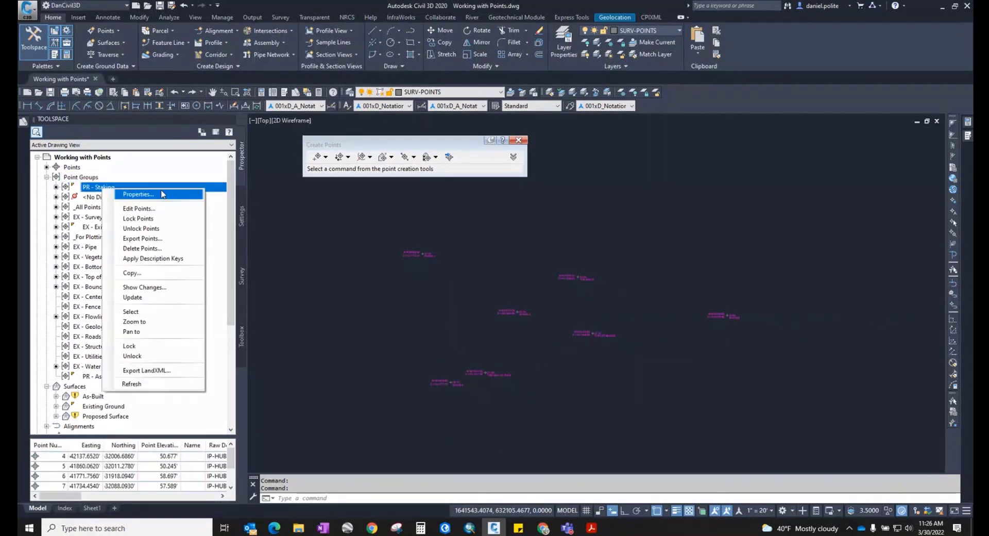
click(138, 194)
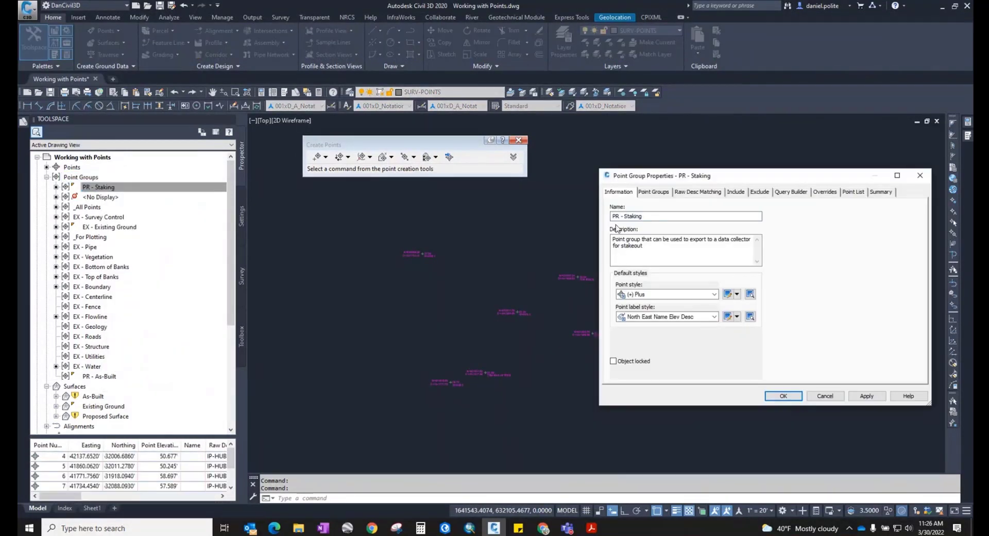
click(737, 192)
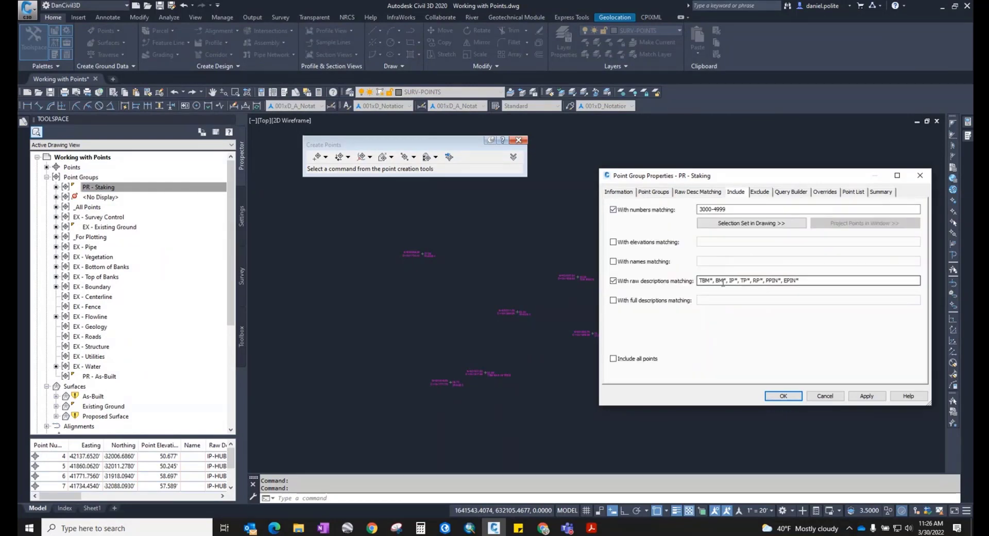
Set the PR - Staking point group's point label style to Num Elev Desc and apply the change
click(619, 192)
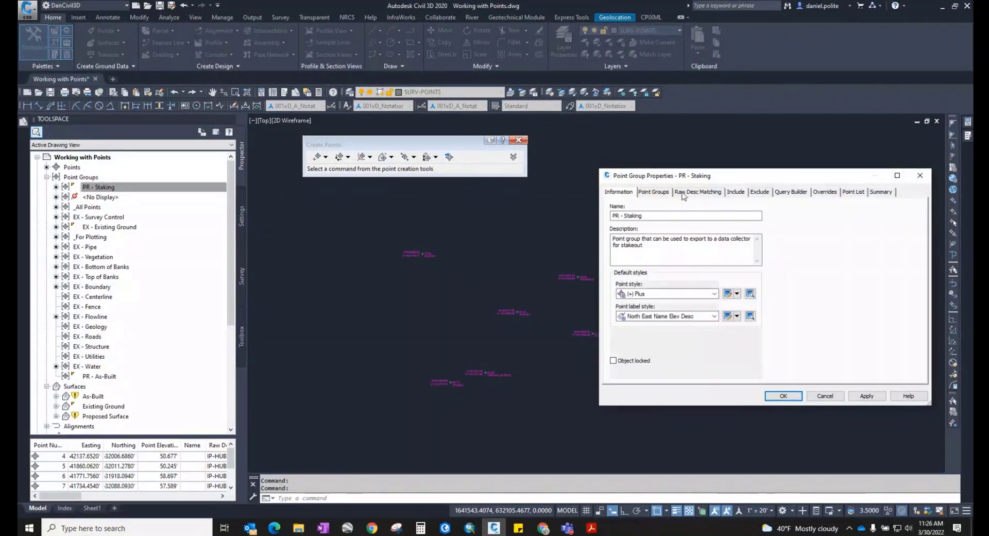
click(714, 316)
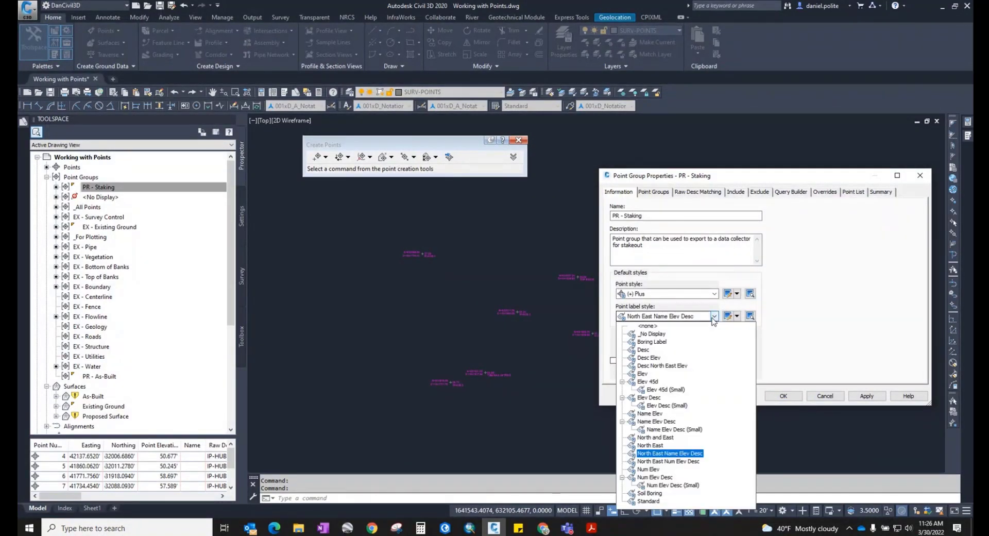
click(655, 477)
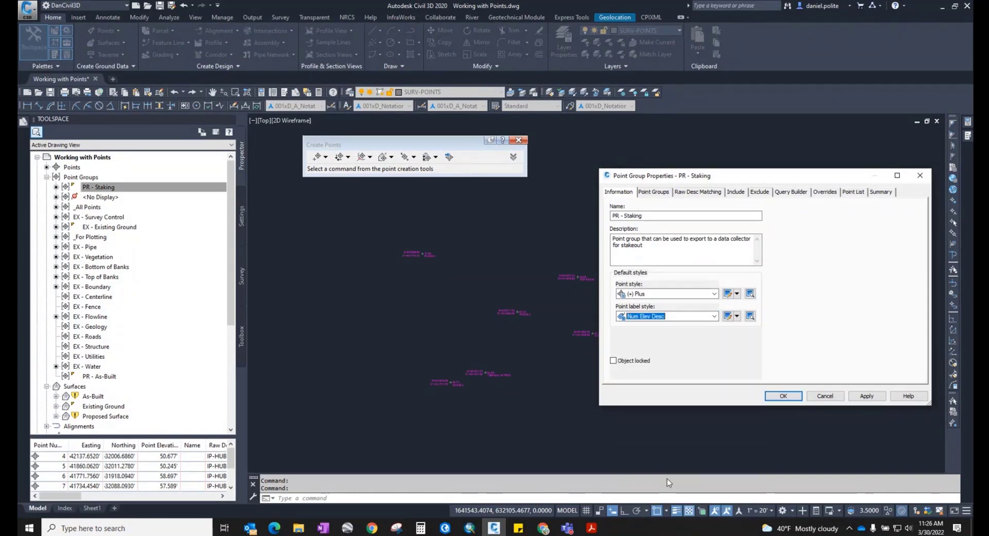
click(867, 395)
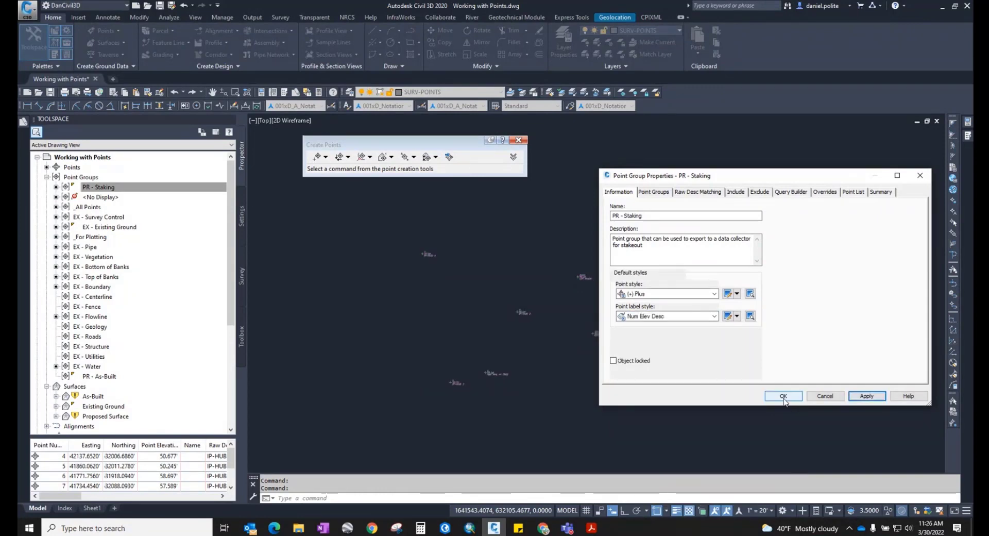
click(783, 396)
Examine the staking points, highlighting TOP RISER and OUTLET BARREL before clearing the selection, and check the surrounding hub and TBM points
scroll(601, 284, up, 4)
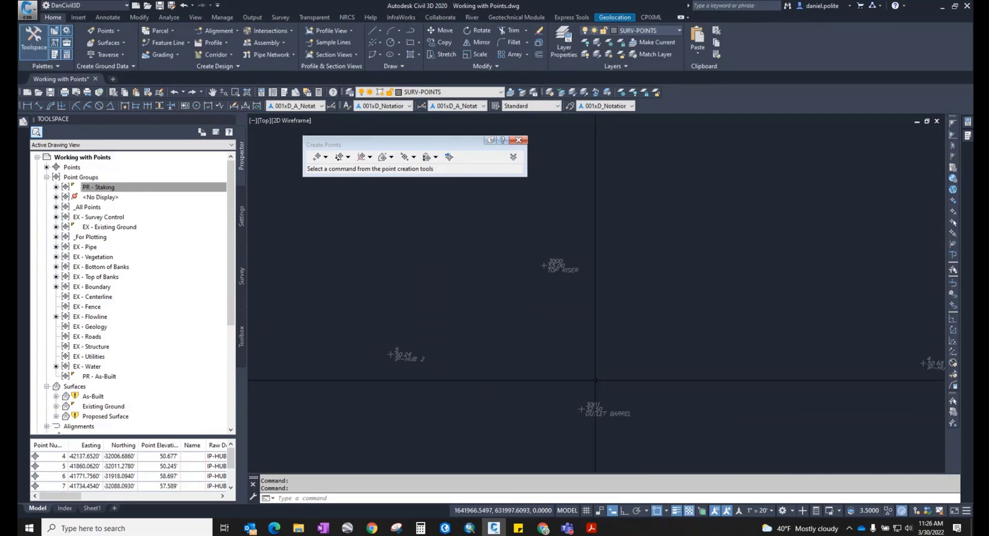
click(559, 262)
scroll(618, 338, down, 4)
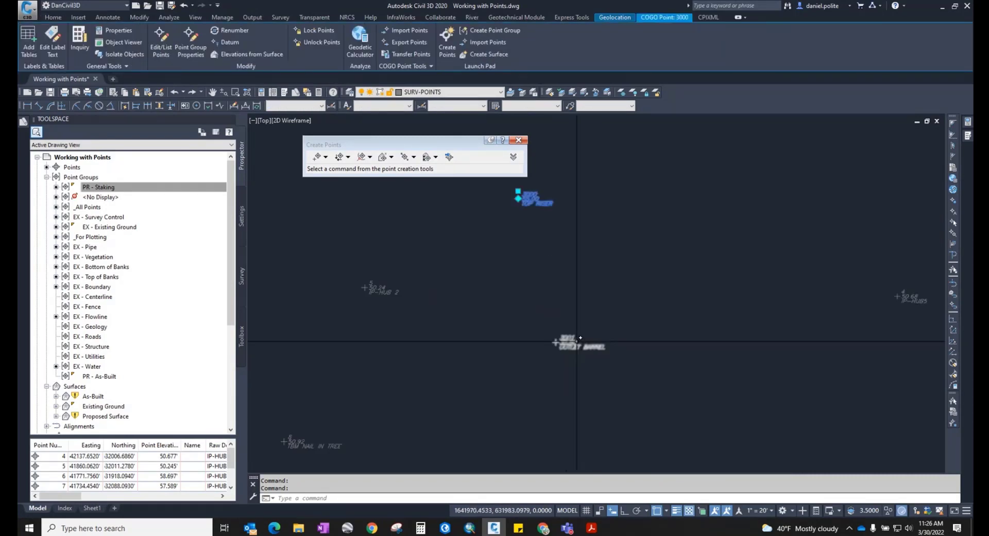
click(596, 337)
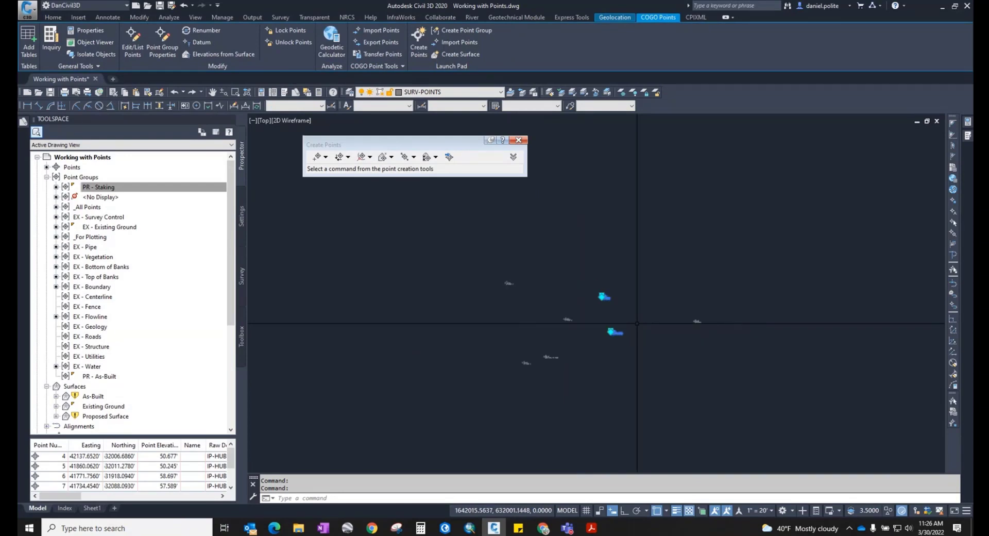
scroll(638, 322, down, 2)
key(Escape)
scroll(604, 321, up, 3)
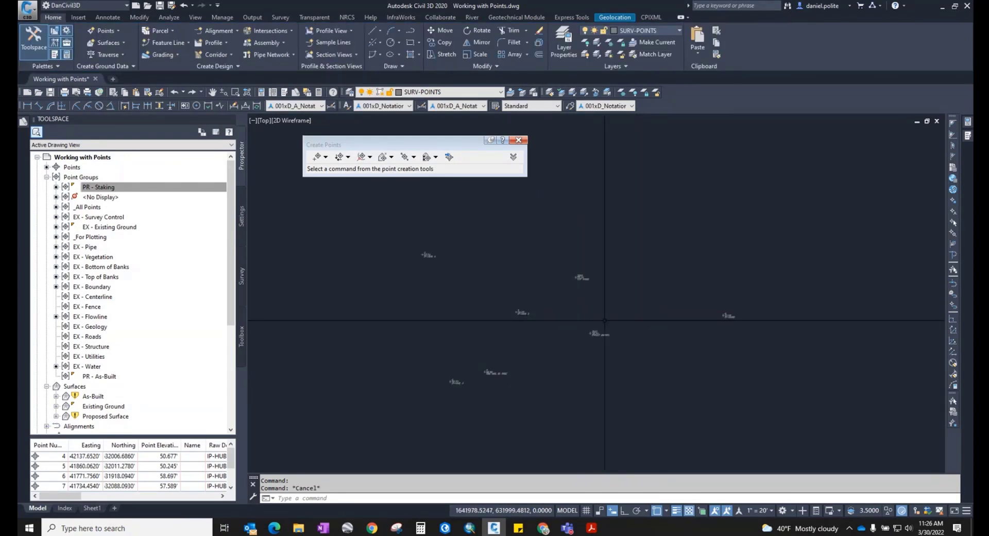
scroll(495, 366, up, 4)
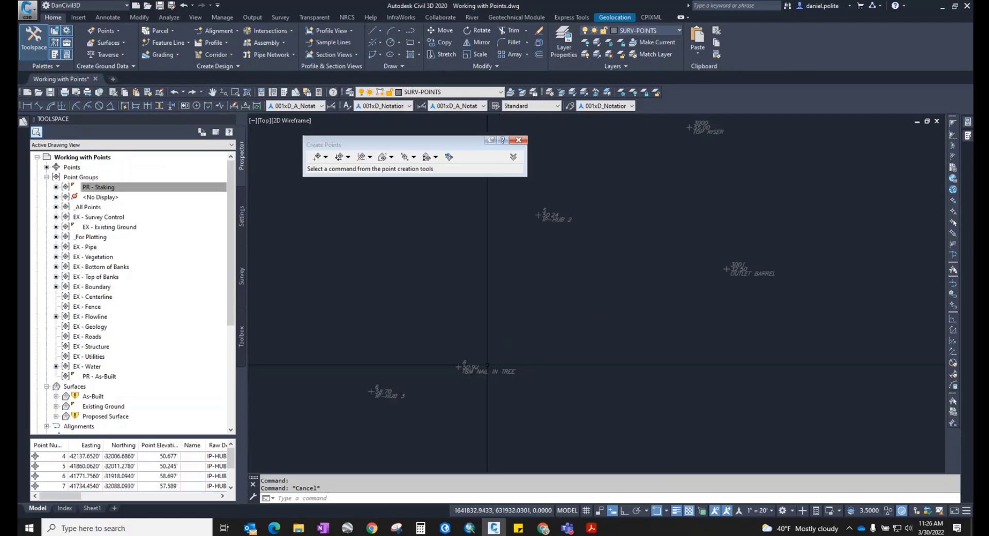
scroll(510, 238, down, 5)
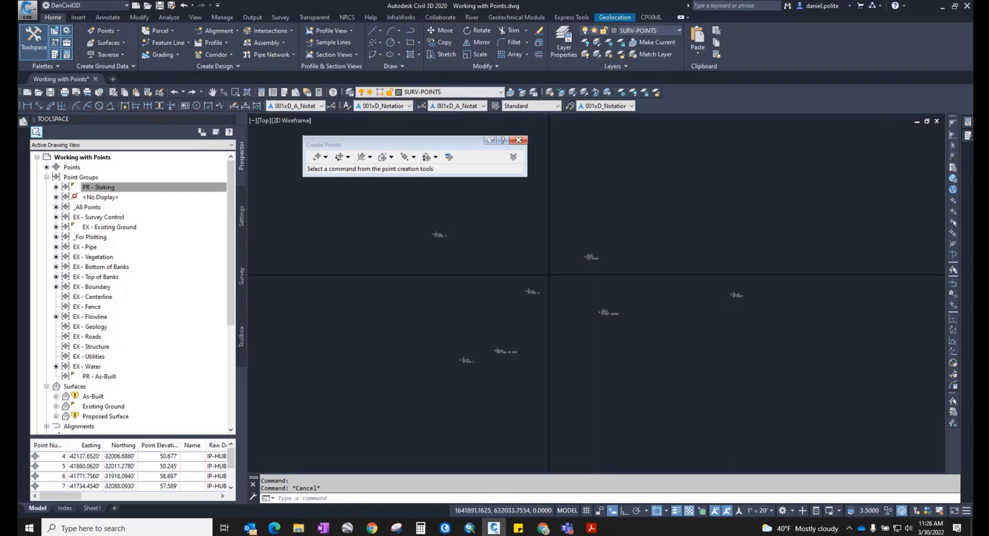
scroll(540, 296, up, 3)
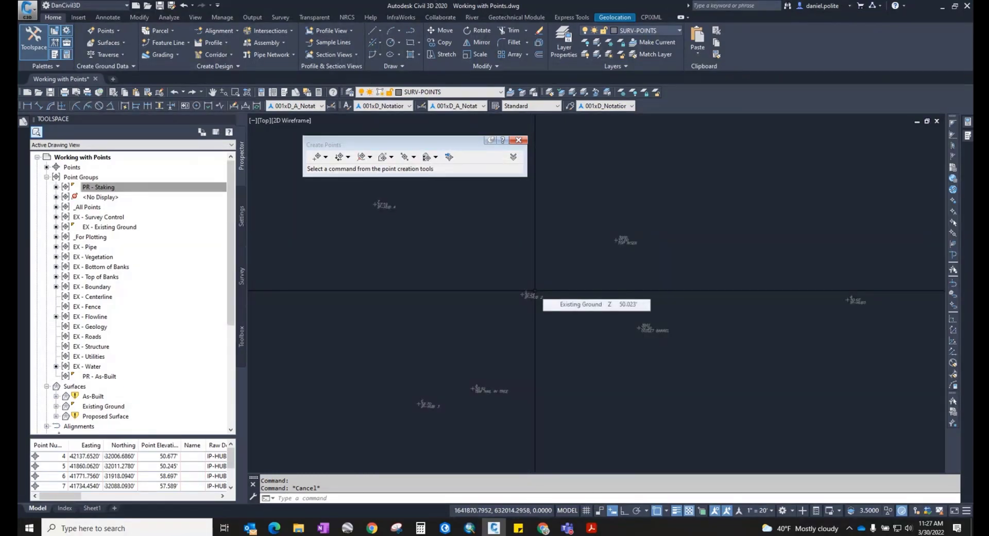
click(84, 188)
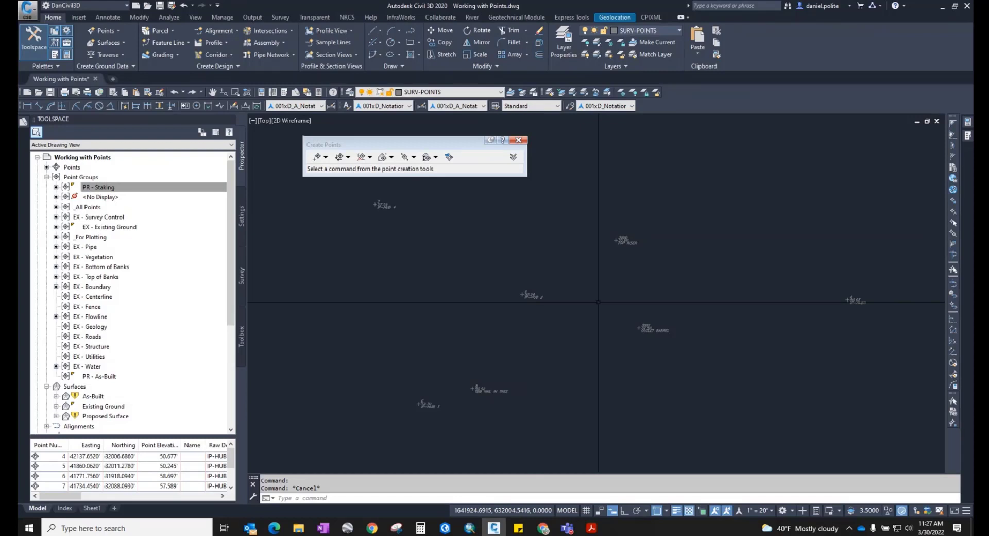
scroll(599, 302, down, 4)
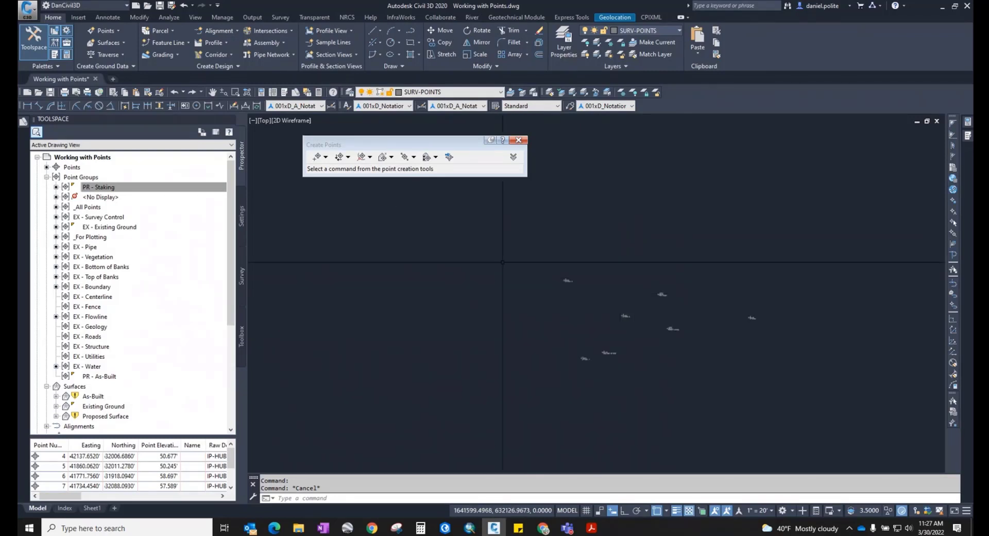
scroll(699, 324, up, 2)
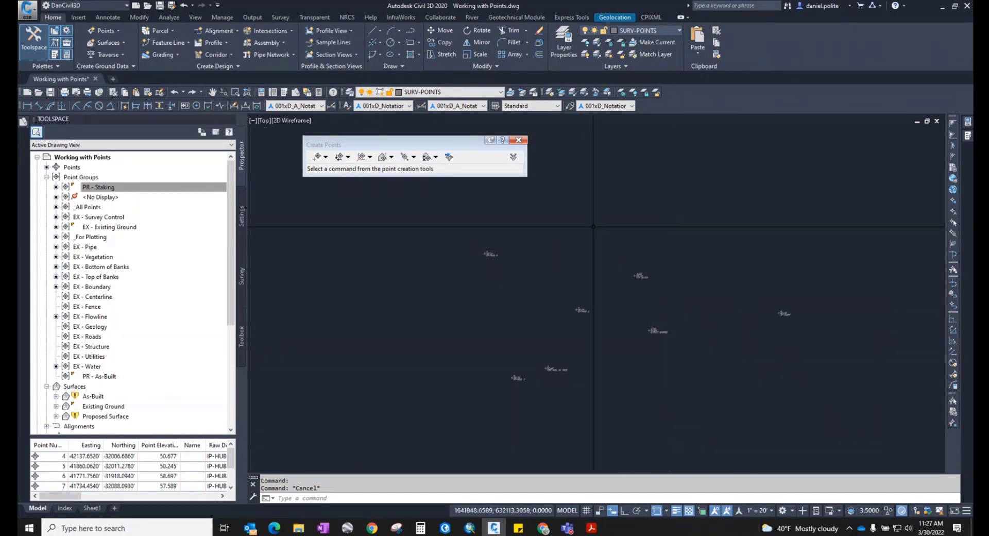
scroll(639, 278, up, 2)
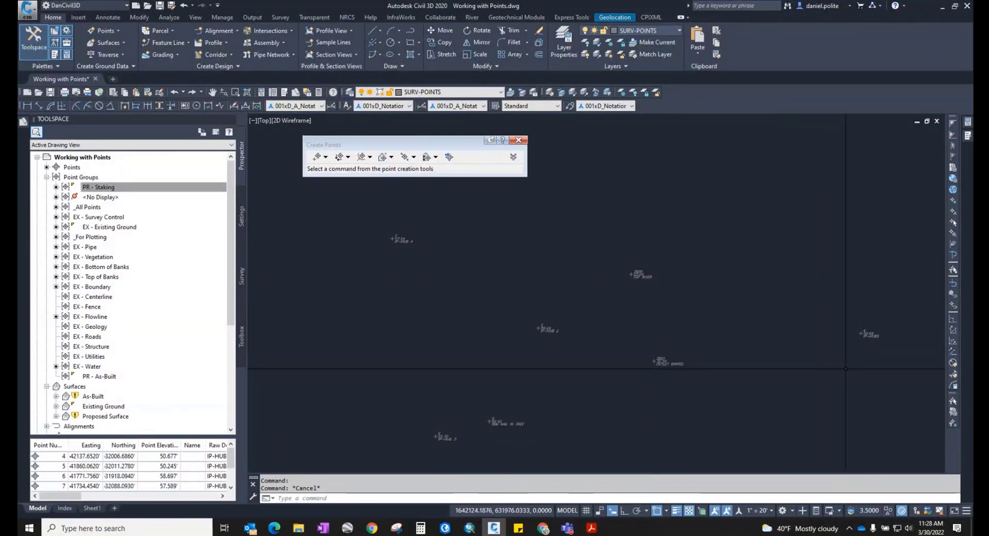
click(714, 243)
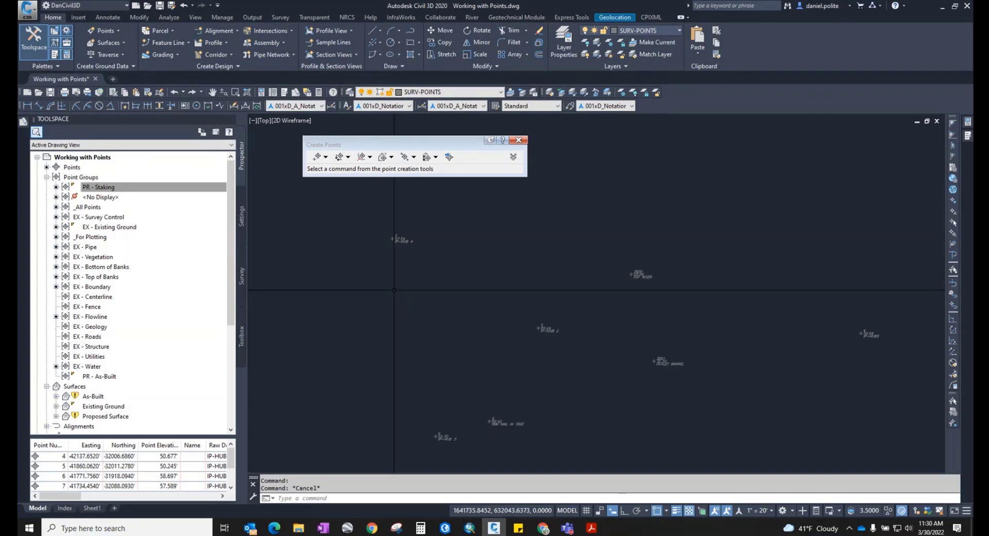
click(46, 176)
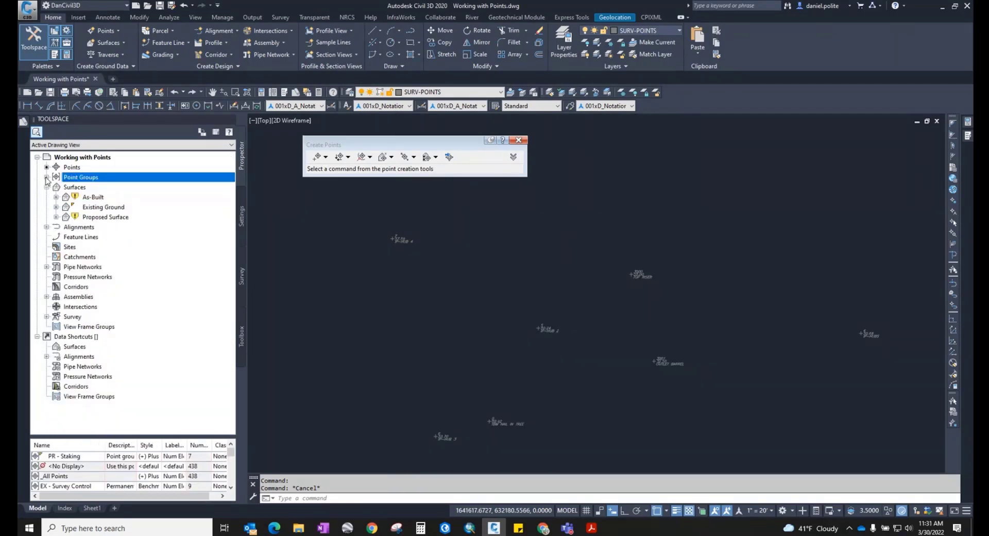
click(46, 176)
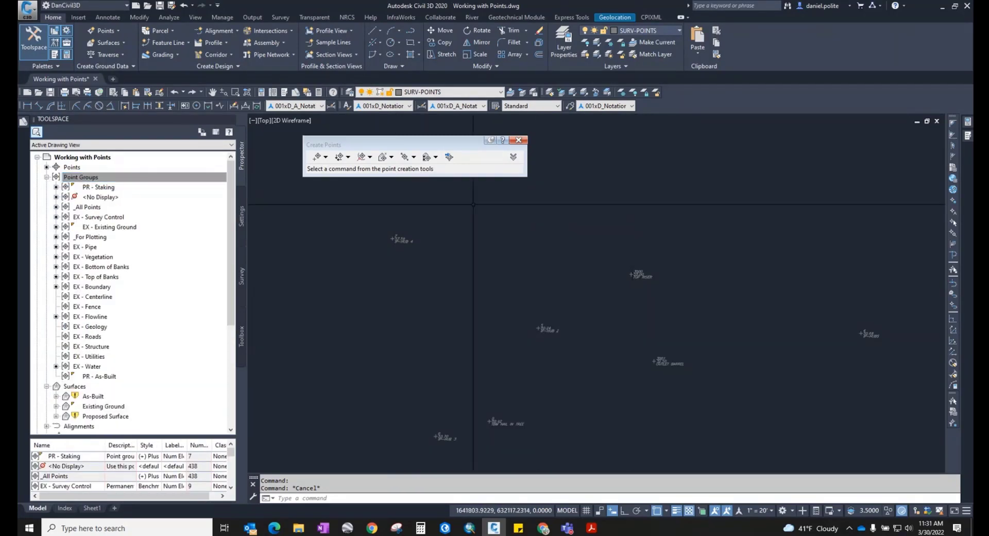
Close the Create Points toolbar and switch to the training slides on exporting points from Civil 3D to Magnet software
click(519, 140)
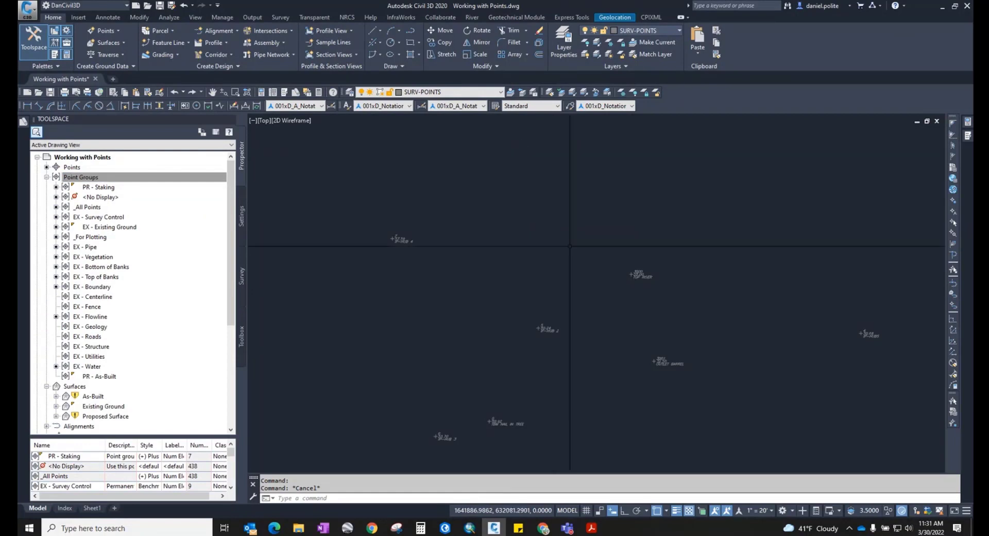
click(497, 249)
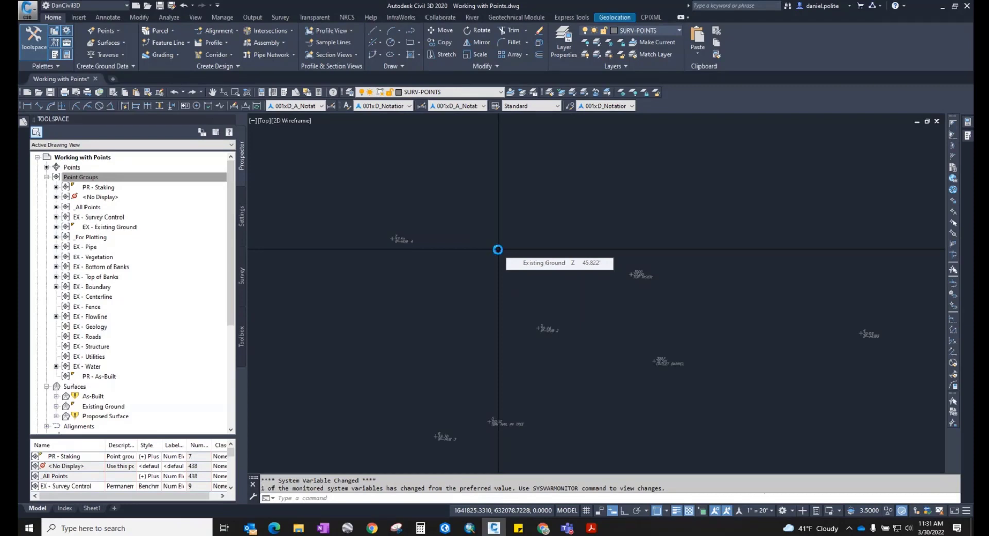
key(alt+Tab)
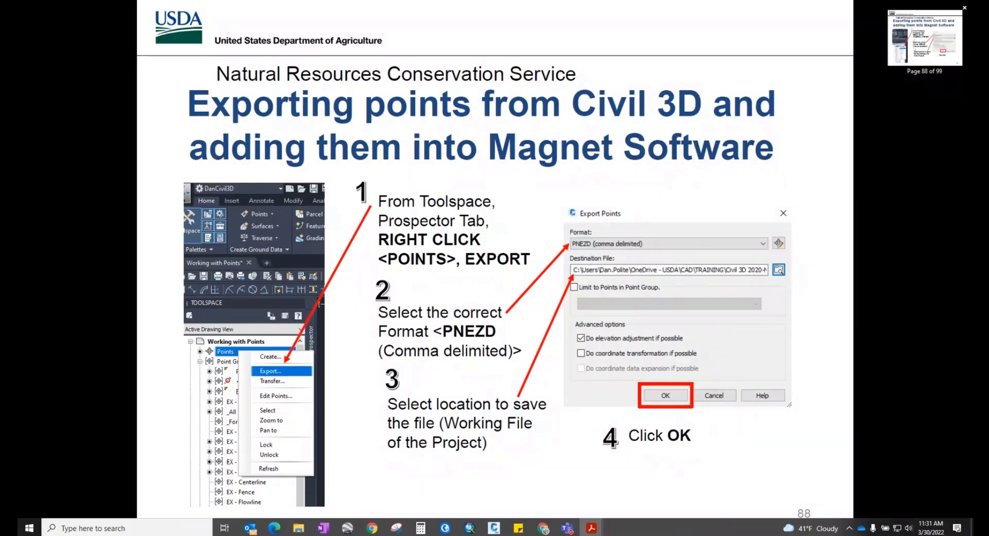